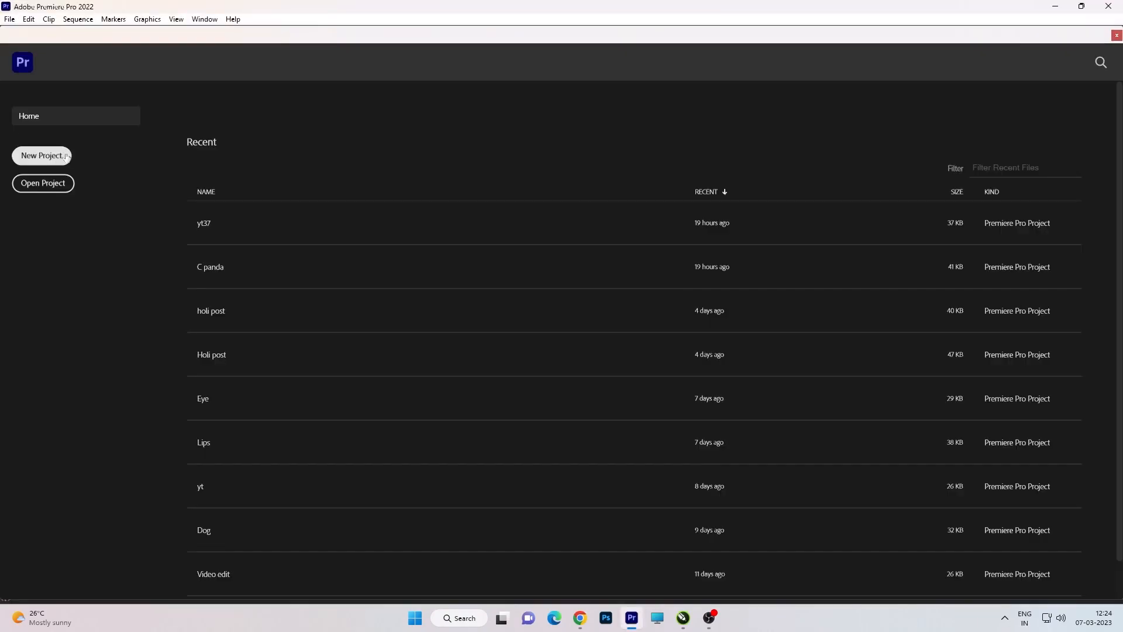
# Step: Create a new project named Holi, stored in the holi folder on the Desktop
pyautogui.click(63, 156)
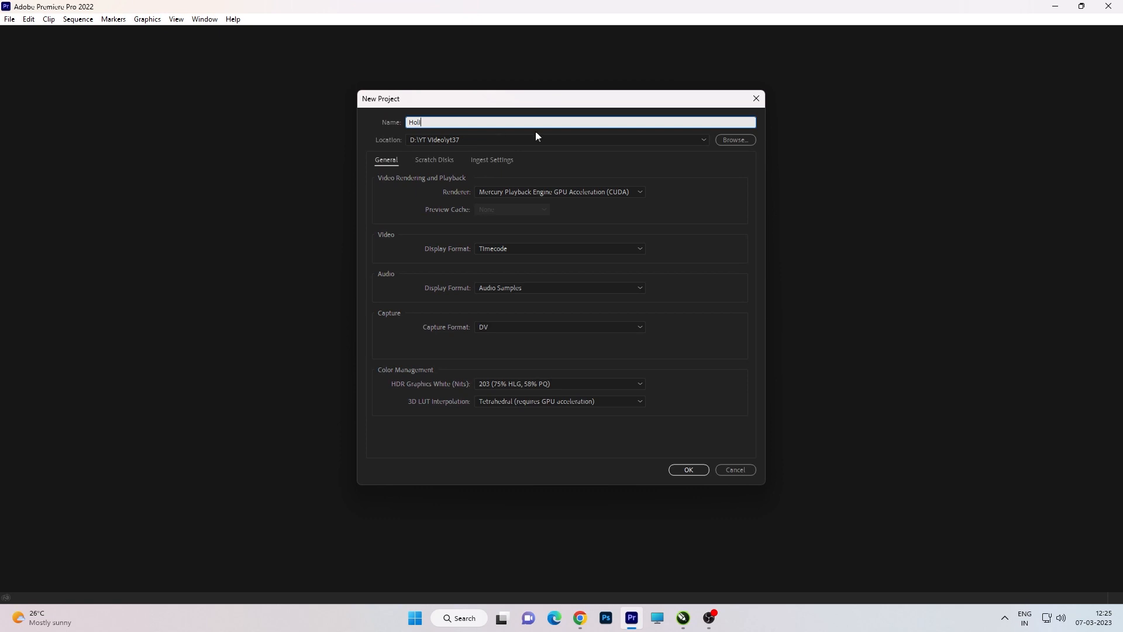
pyautogui.click(735, 140)
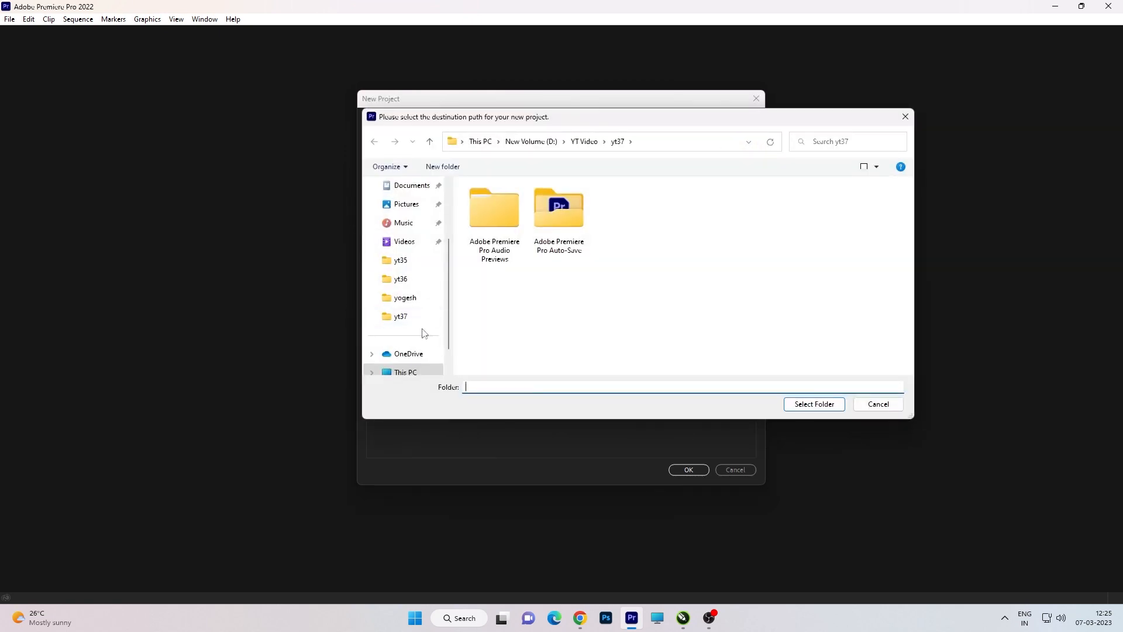
pyautogui.click(405, 335)
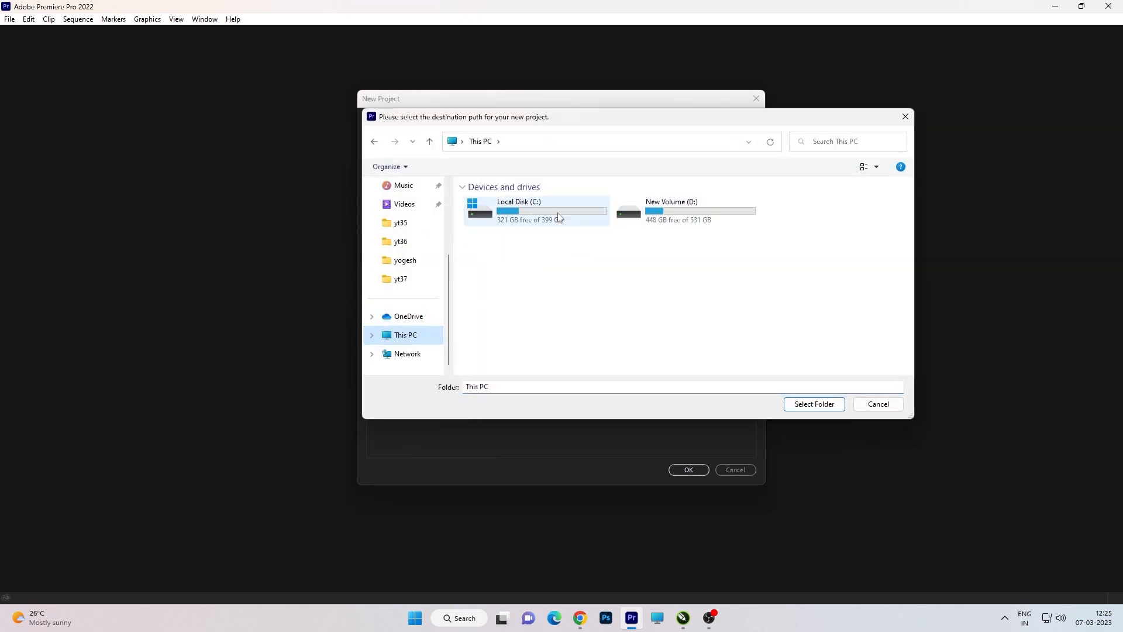
pyautogui.scroll(4, 397, 279)
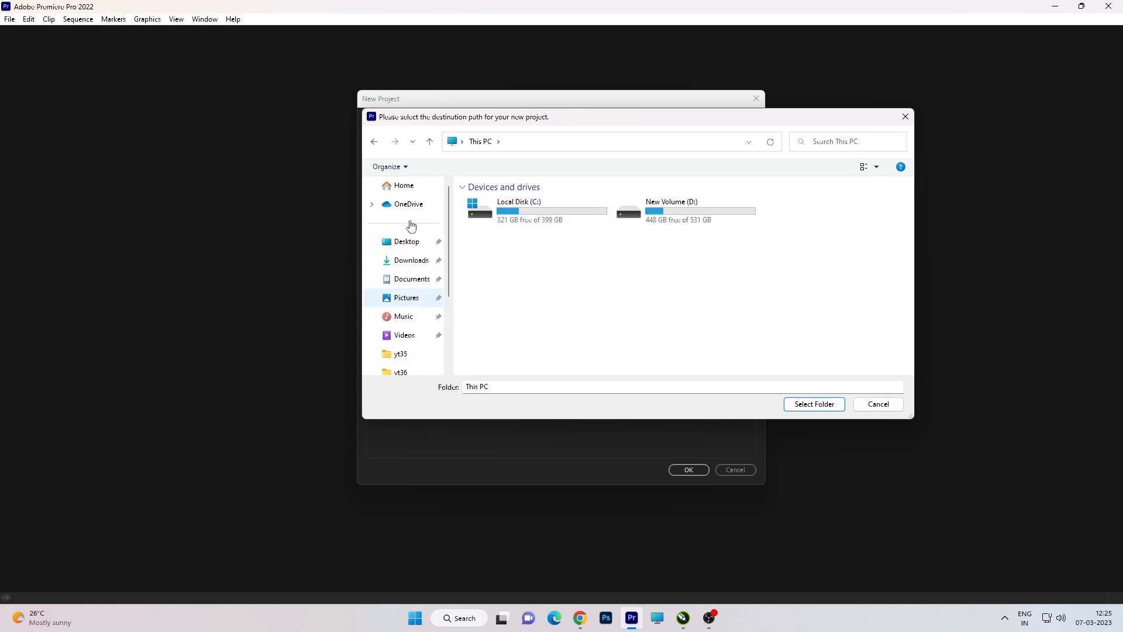
pyautogui.click(409, 241)
pyautogui.doubleClick(494, 217)
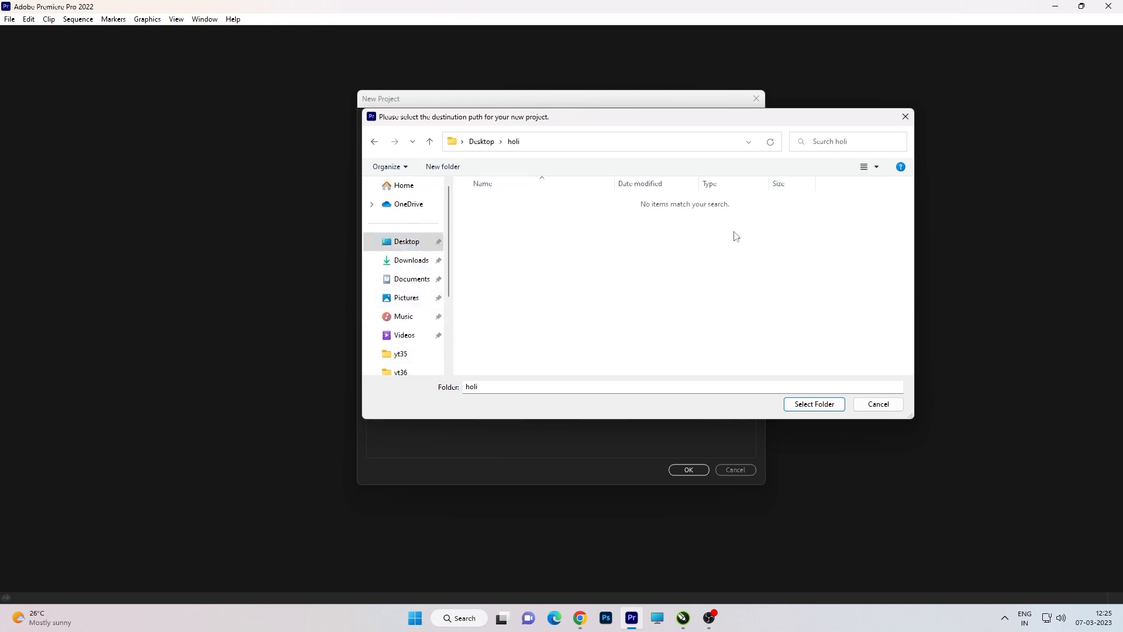
pyautogui.click(804, 406)
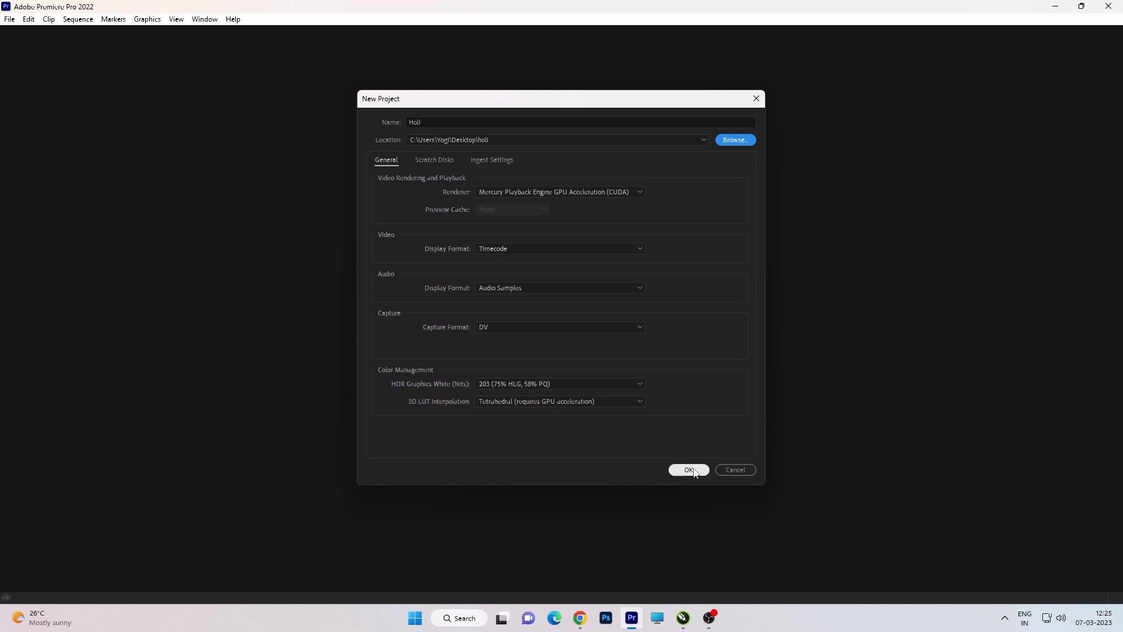
pyautogui.click(691, 471)
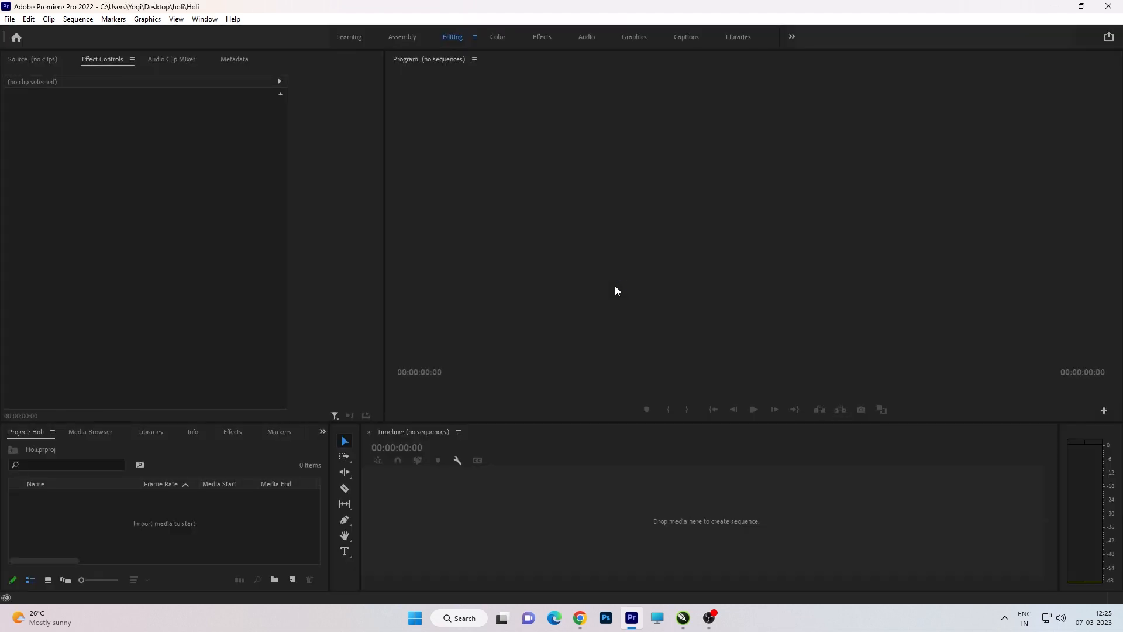
# Step: Import the color explosions, Happy Holi status, Holi Posting and Mandala art videos from the Desktop's holi folder
pyautogui.doubleClick(259, 524)
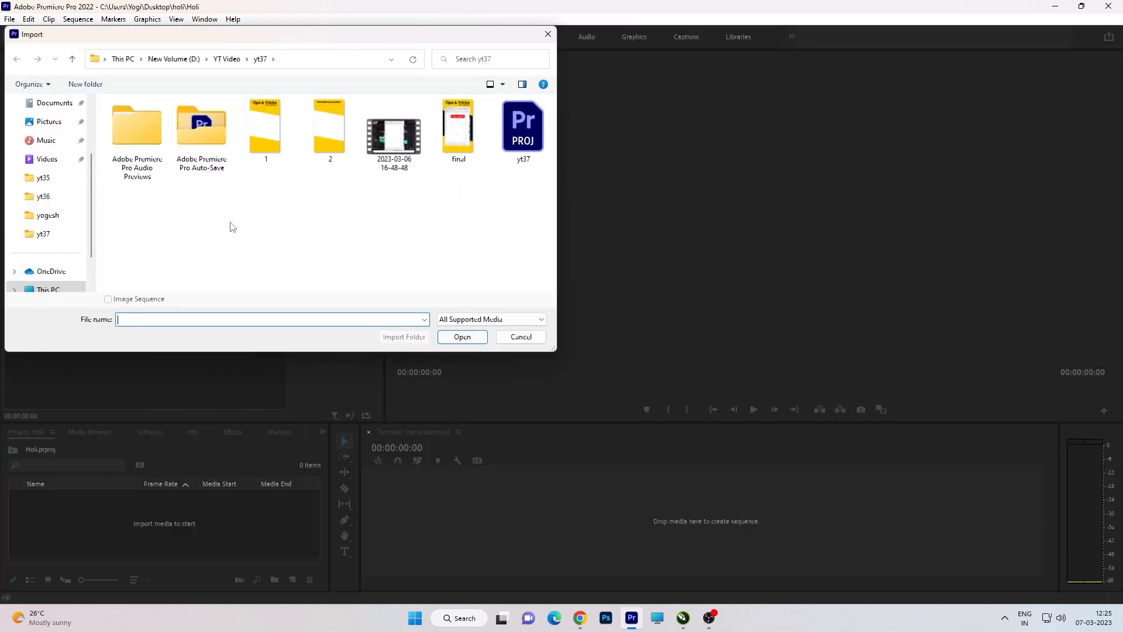
pyautogui.click(59, 144)
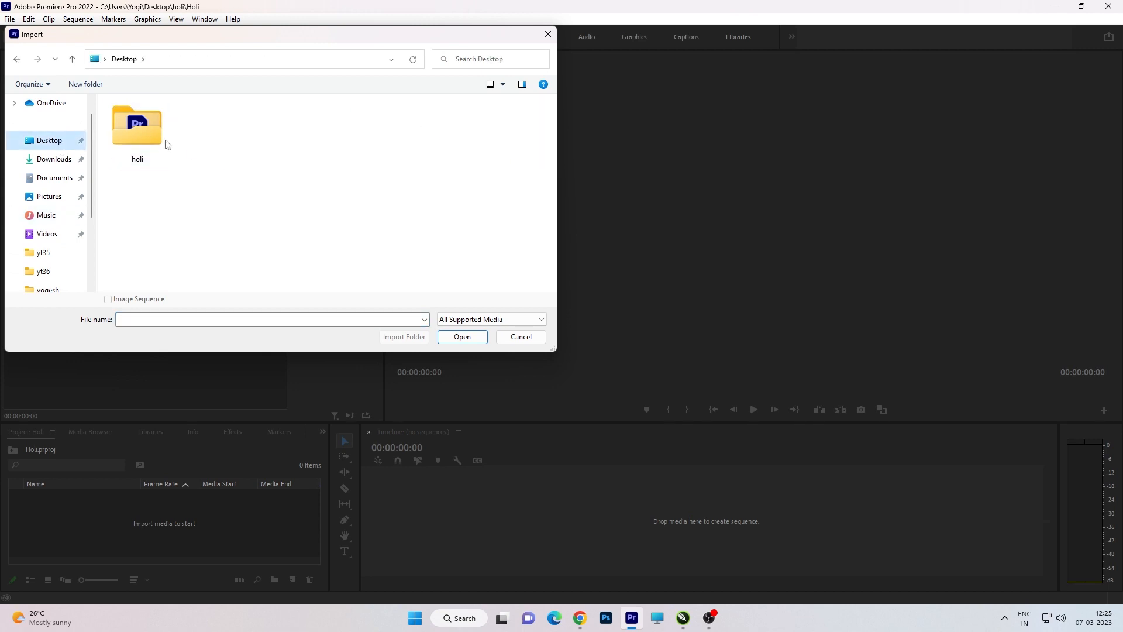
pyautogui.doubleClick(138, 127)
pyautogui.moveTo(141, 237); pyautogui.dragTo(297, 97)
pyautogui.keyDown('ctrl'); pyautogui.click(394, 141); pyautogui.keyUp('ctrl')
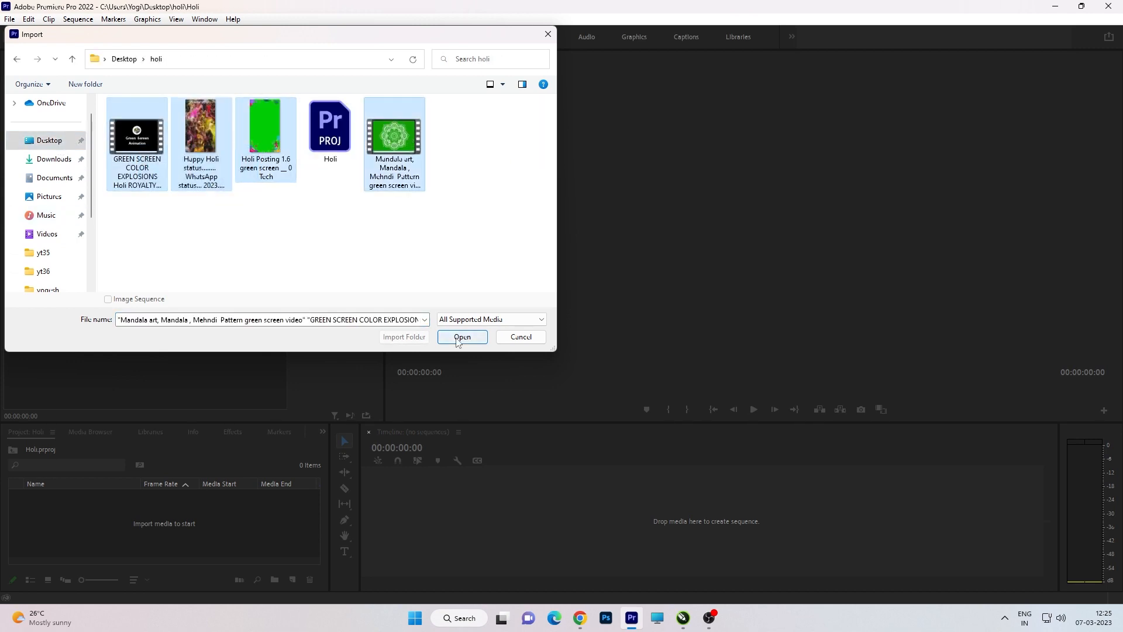
pyautogui.click(462, 337)
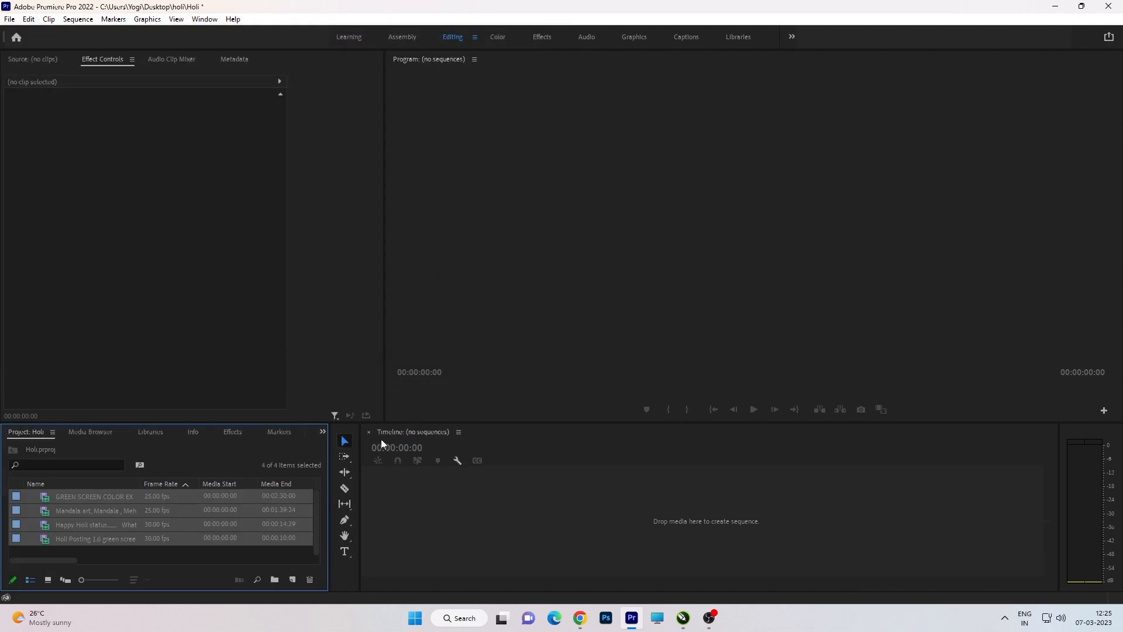
# Step: Start a new sequence with the Custom editing mode and a timebase of 50.00 frames/second
pyautogui.moveTo(380, 423); pyautogui.dragTo(383, 366)
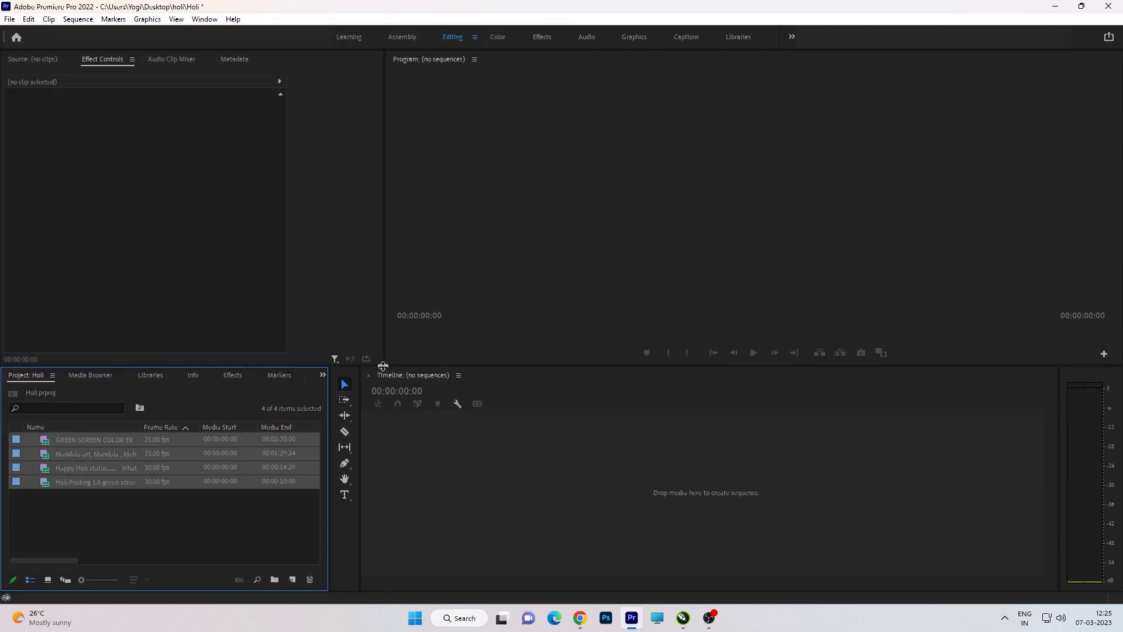
pyautogui.click(261, 509)
pyautogui.rightClick(260, 507)
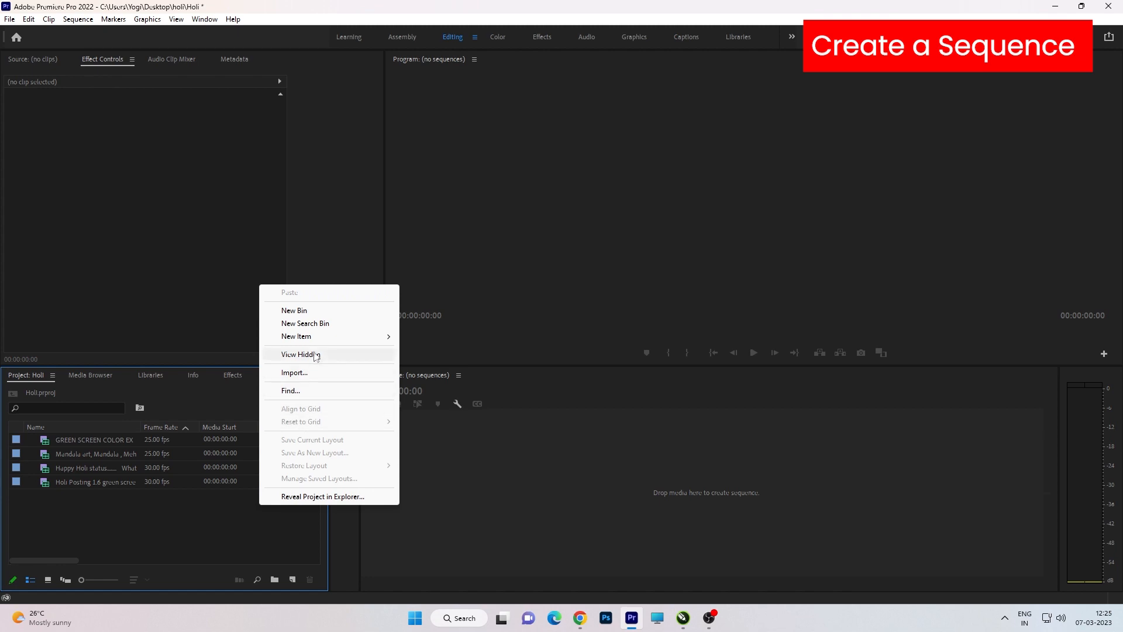
pyautogui.moveTo(316, 338)
pyautogui.click(436, 336)
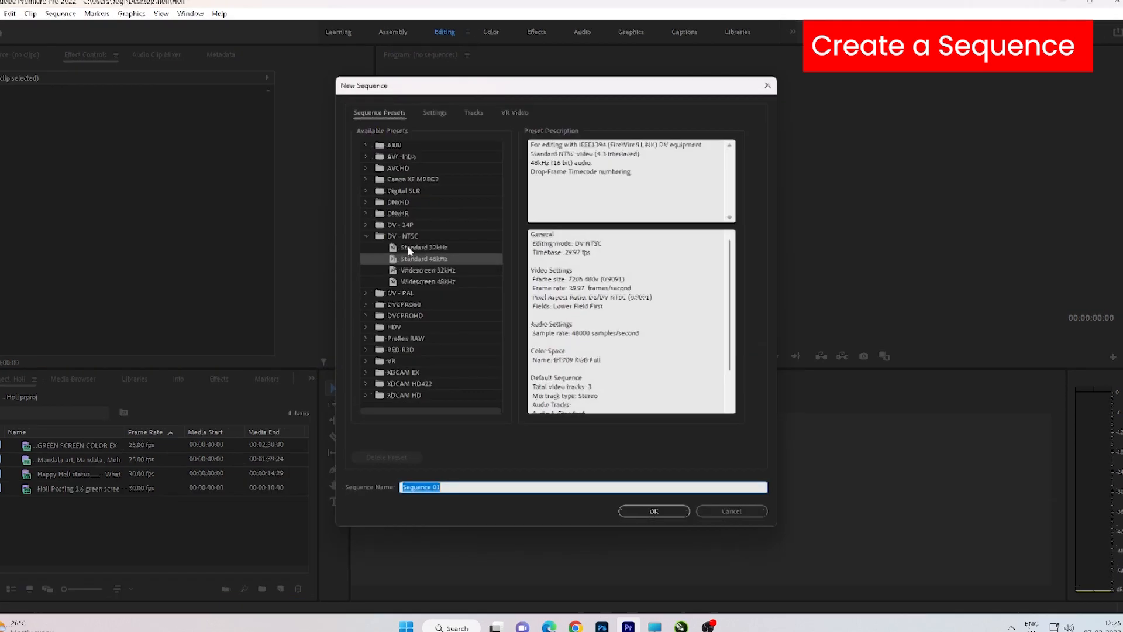
pyautogui.click(313, 71)
pyautogui.scroll(15, 384, 98)
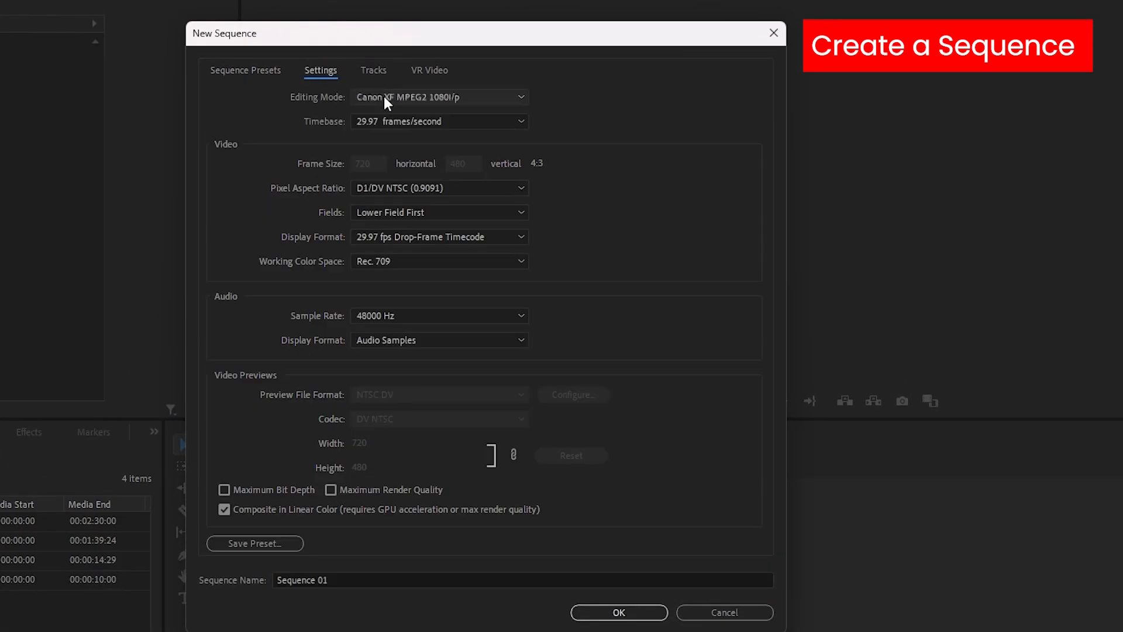
pyautogui.click(391, 119)
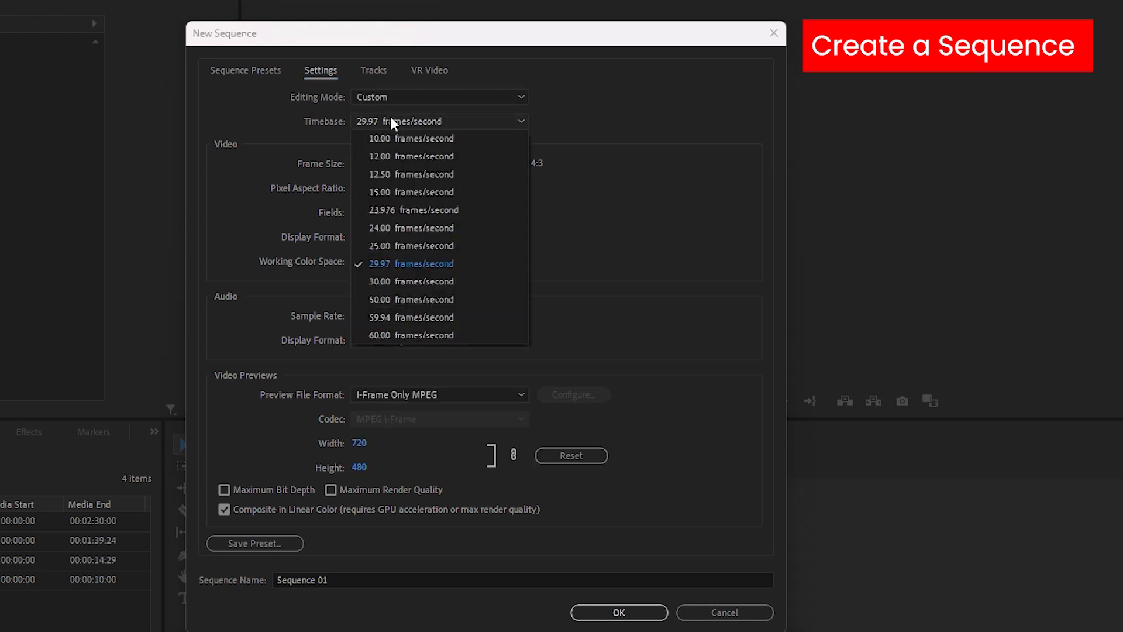
pyautogui.click(418, 299)
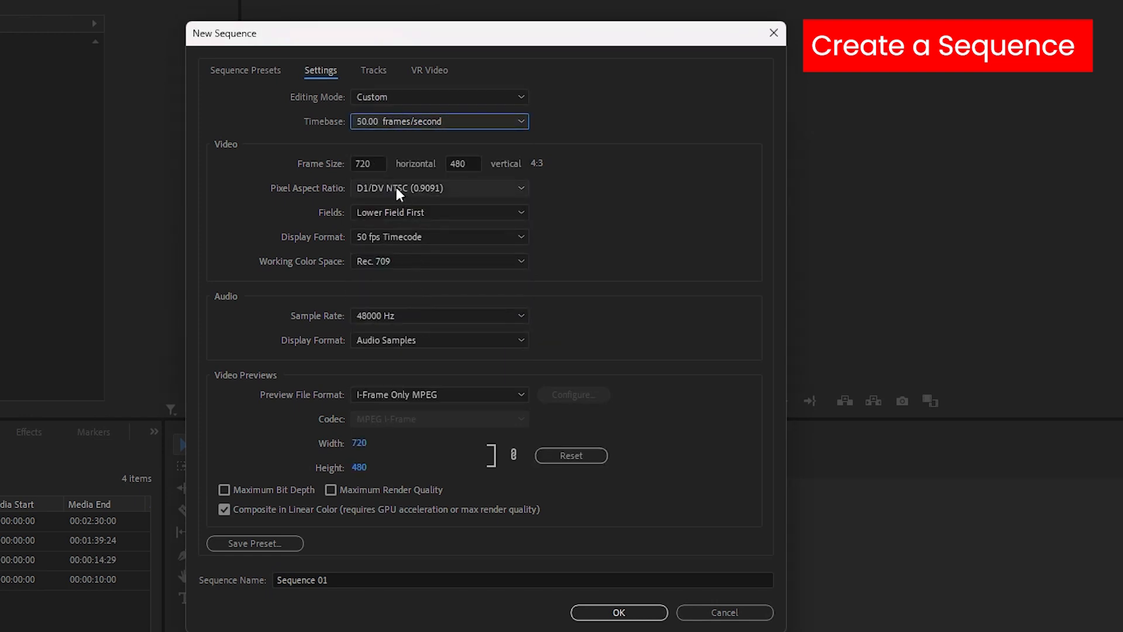
# Step: Create the sequence with a 1080 by 1920 frame size and Square Pixels (1.0), and save the project
pyautogui.click(376, 164)
pyautogui.write('1080')
pyautogui.press('Tab')
pyautogui.write('192')
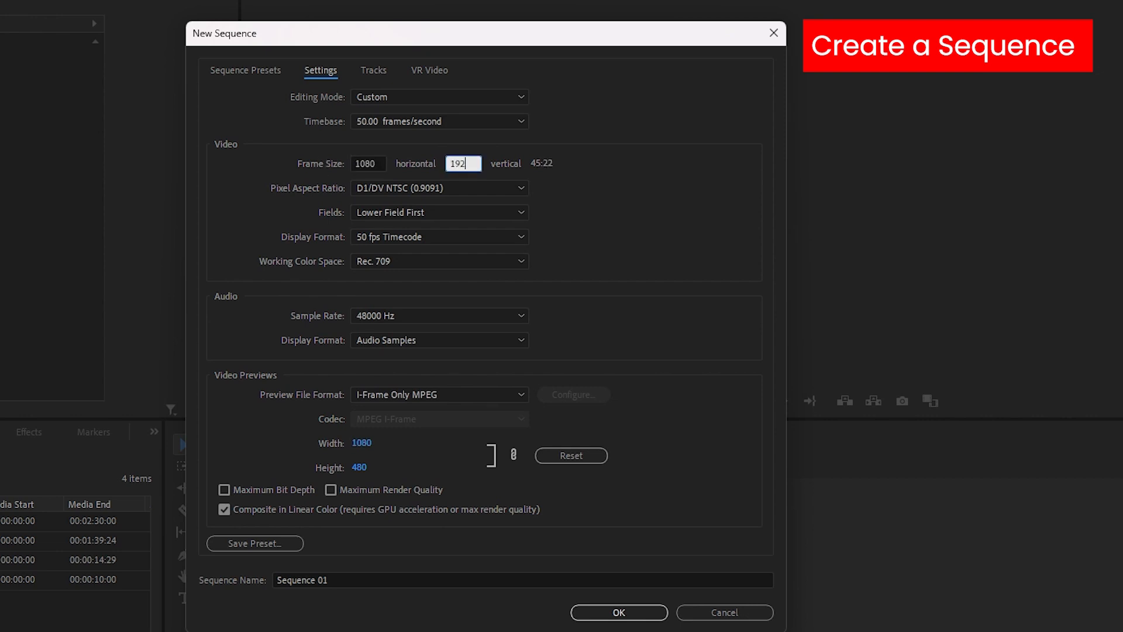
pyautogui.write('0')
pyautogui.press('Tab')
pyautogui.press('Up')
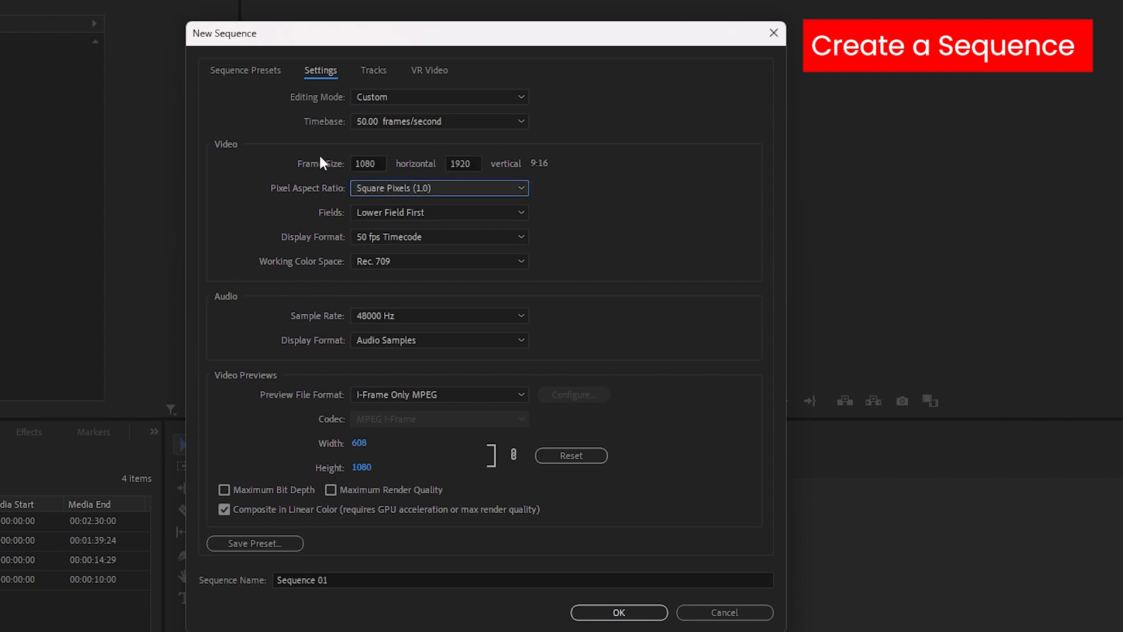
pyautogui.press('Return')
pyautogui.hotkey('ctrl', 's')
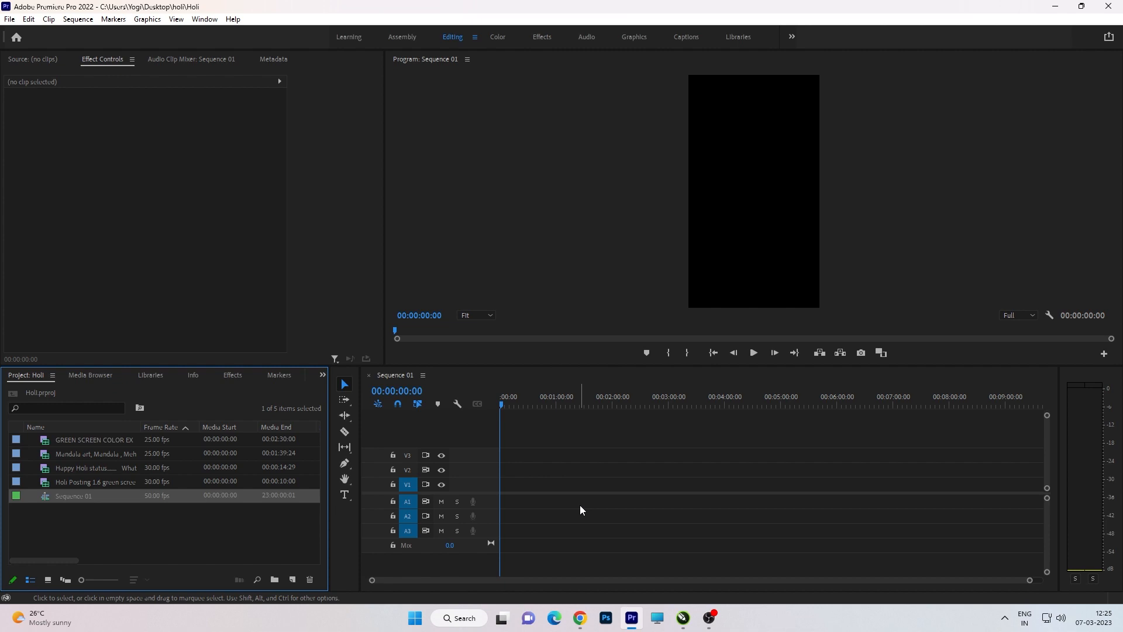
# Step: Preview the four imported clips one after another in the Source monitor
pyautogui.doubleClick(45, 443)
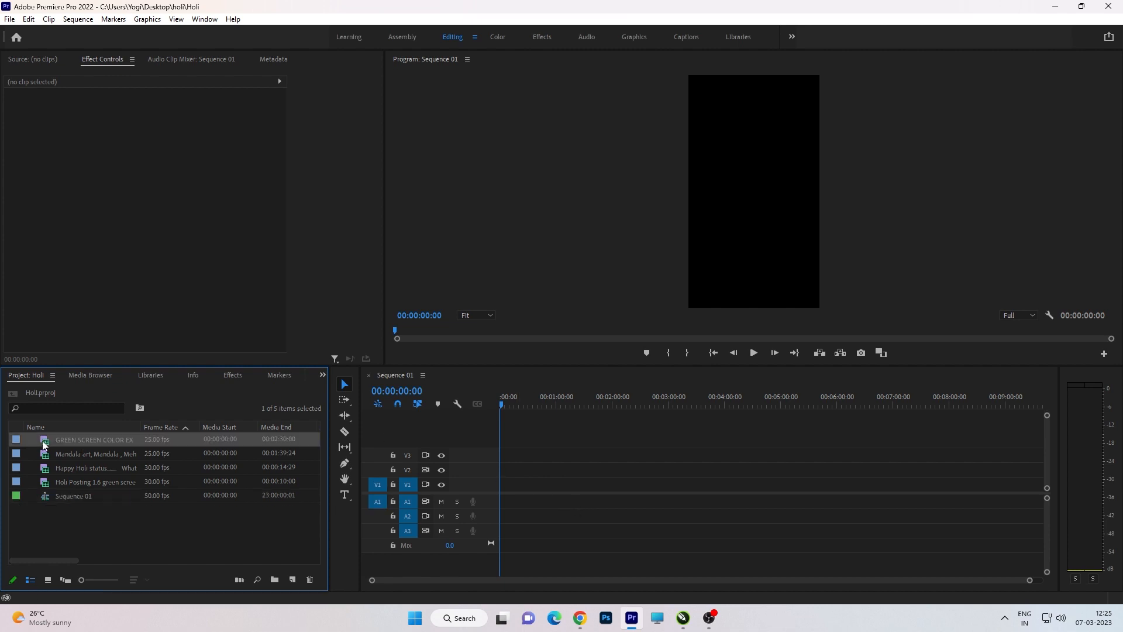
pyautogui.press('space')
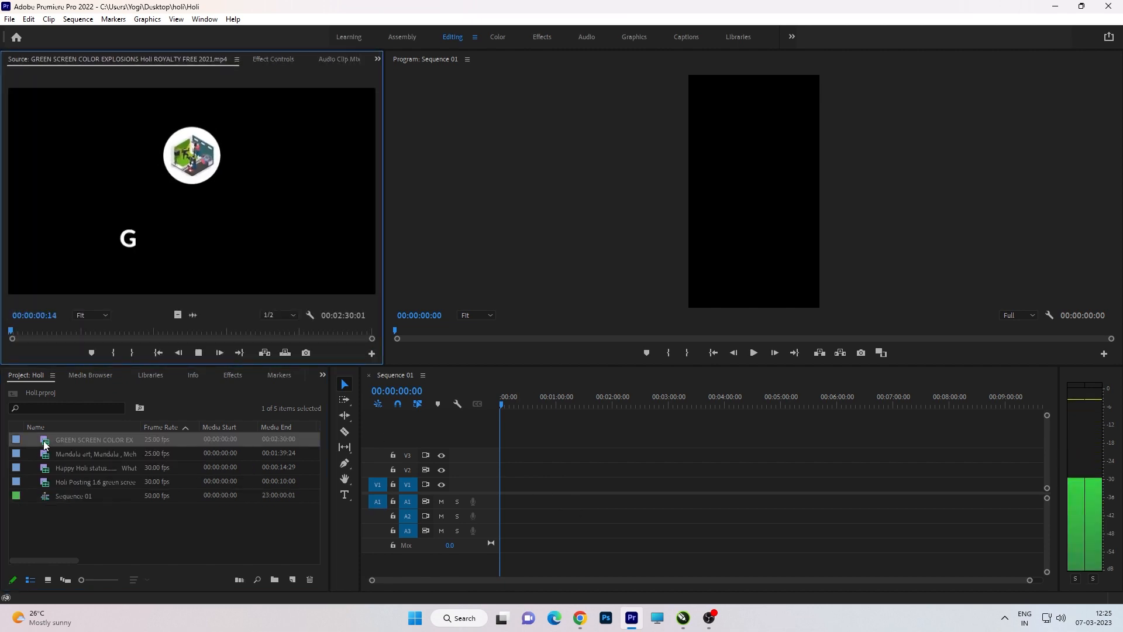
pyautogui.doubleClick(47, 455)
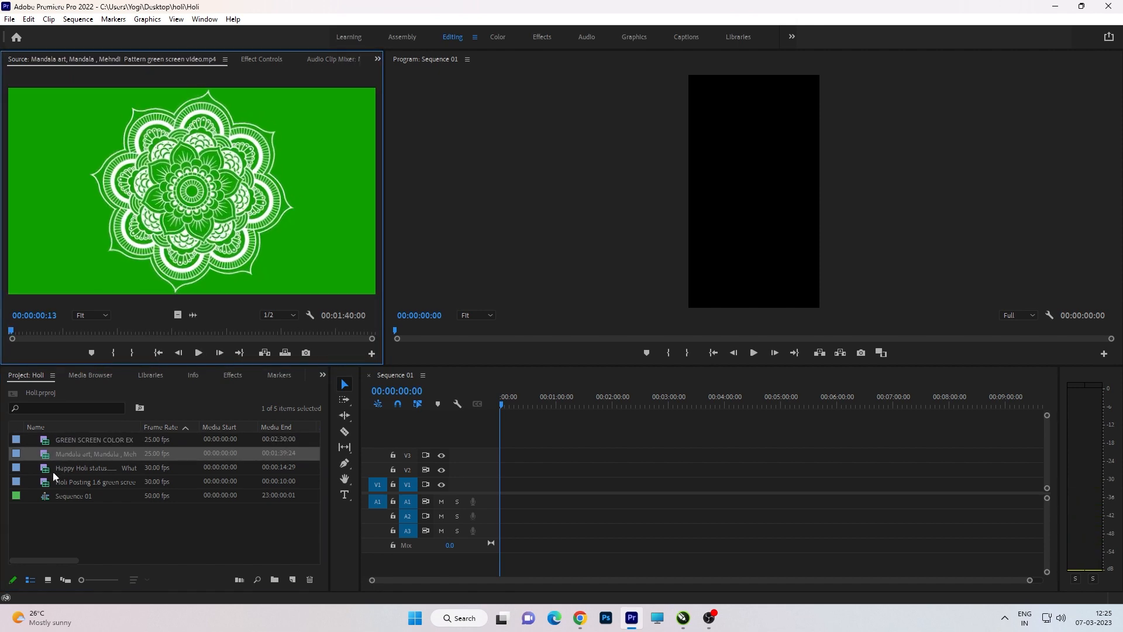
pyautogui.click(48, 472)
pyautogui.doubleClick(48, 468)
pyautogui.press('space')
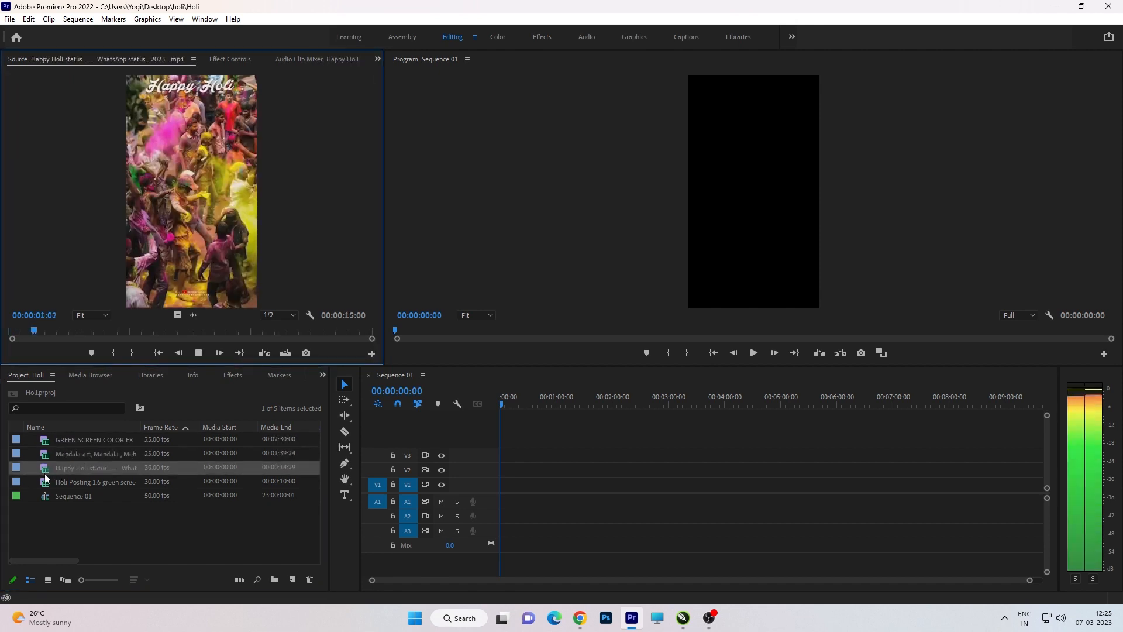
pyautogui.doubleClick(45, 483)
pyautogui.press('space')
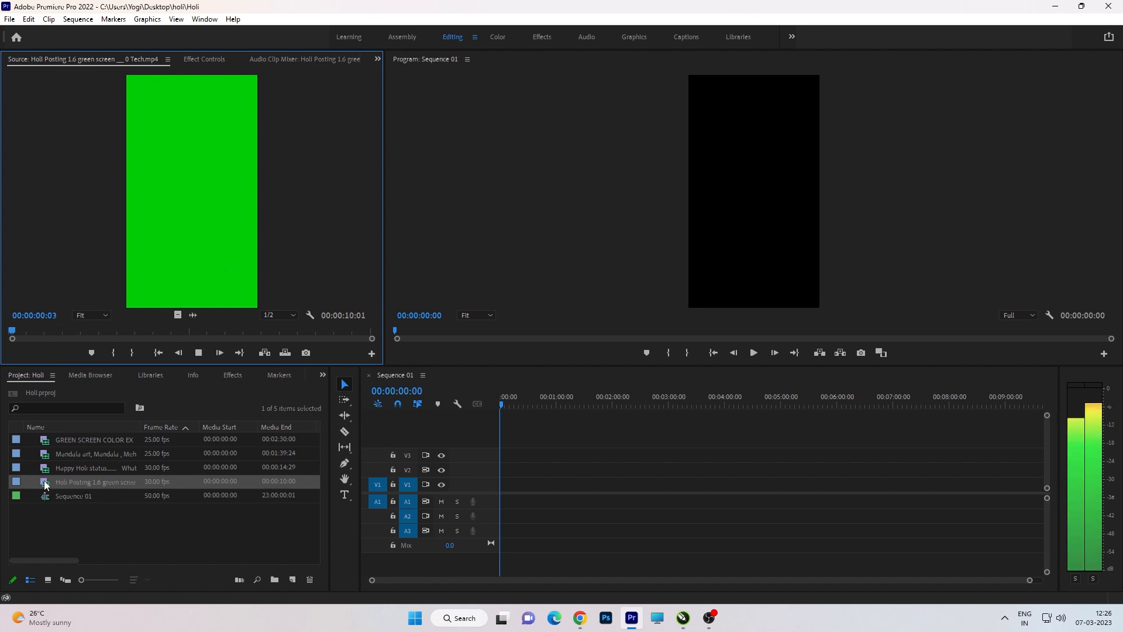
pyautogui.press('space')
# Step: Place the Holi Posting green screen clip at the start of V1, keeping the existing sequence settings, and play its opening
pyautogui.moveTo(46, 485); pyautogui.dragTo(502, 496)
pyautogui.moveTo(66, 486); pyautogui.dragTo(533, 492)
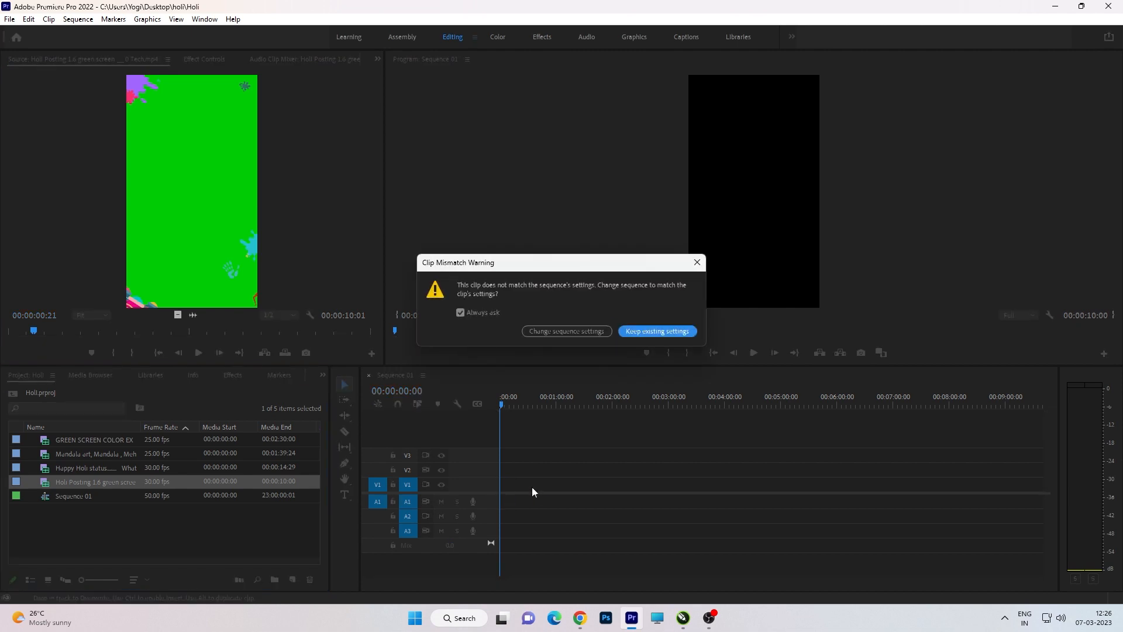
pyautogui.click(649, 331)
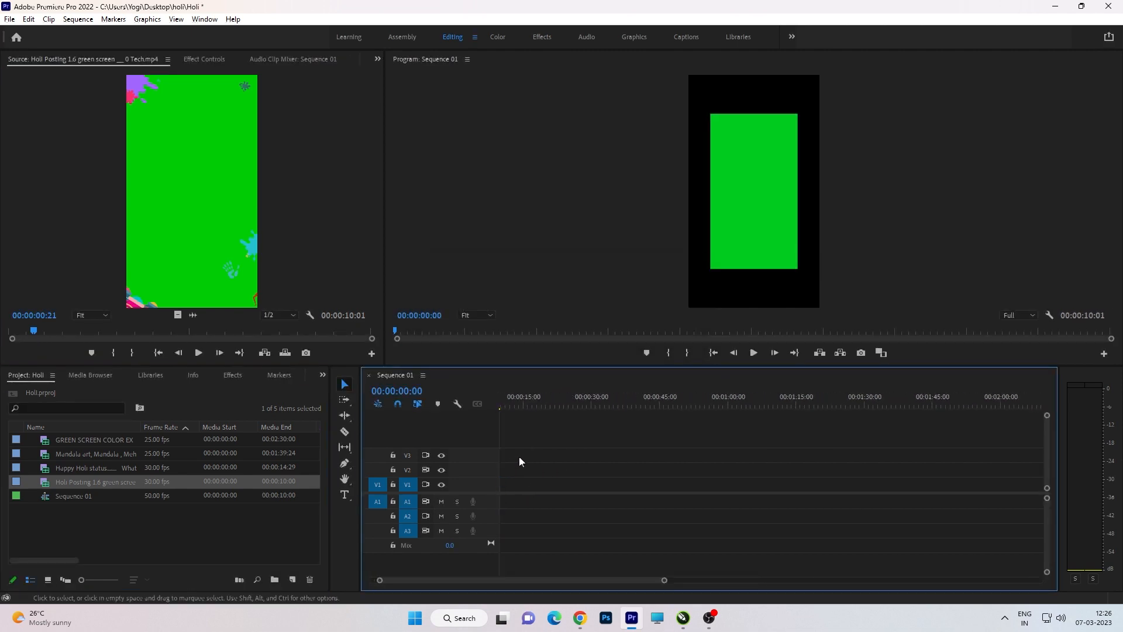
pyautogui.press('space')
pyautogui.press('=')
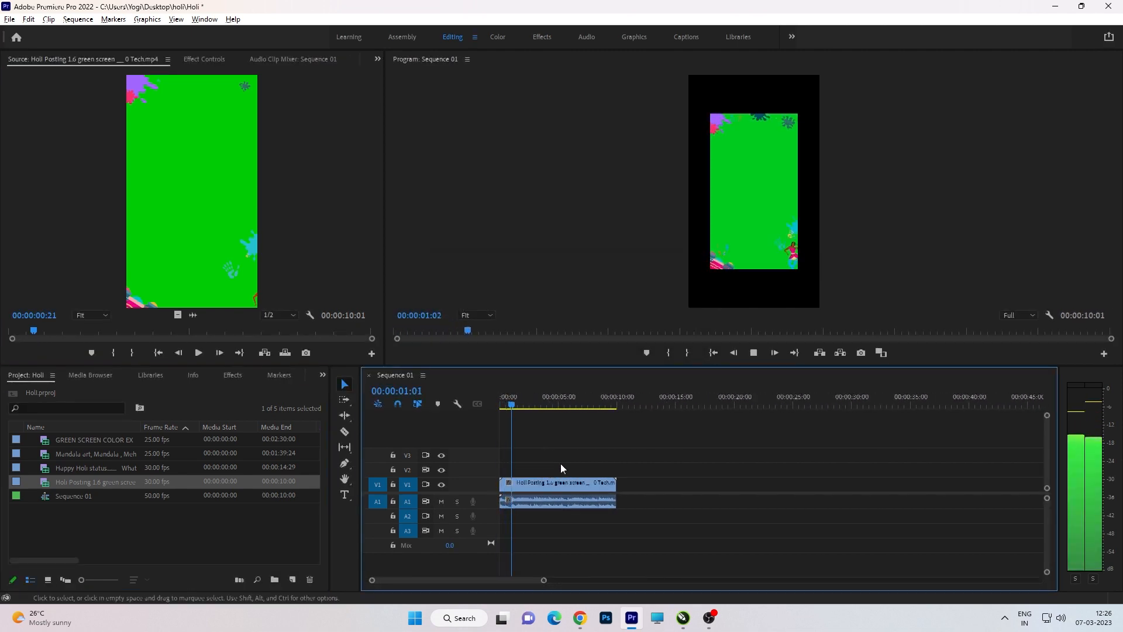
pyautogui.press('=')
pyautogui.press('space')
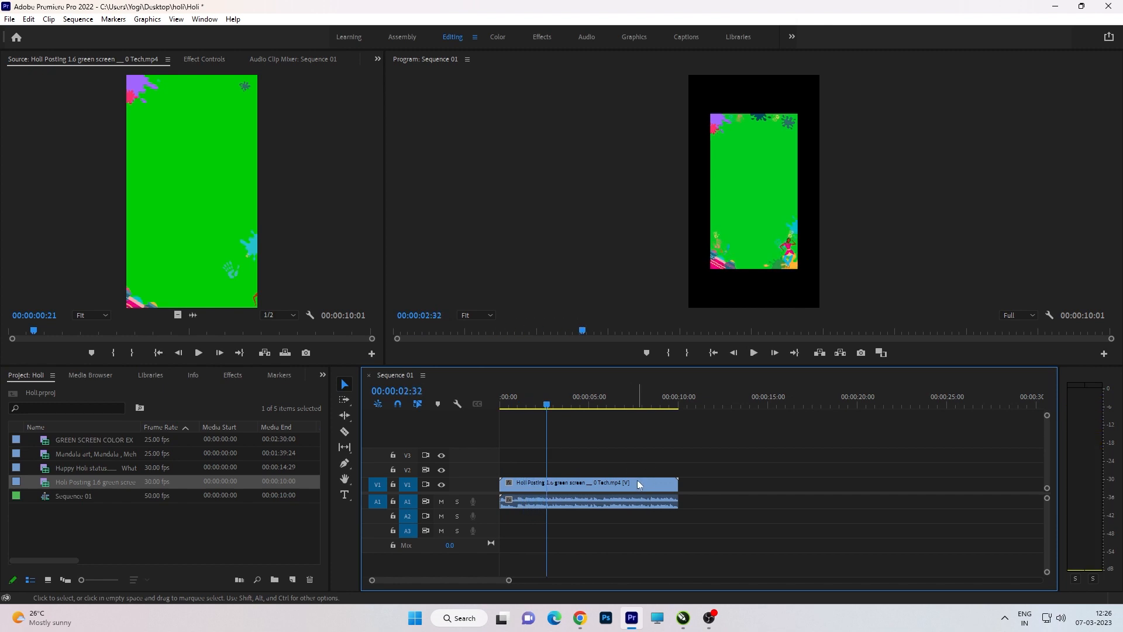
# Step: Apply Scale to Frame Size to the Holi Posting clip in the sequence
pyautogui.click(640, 482)
pyautogui.rightClick(635, 482)
pyautogui.click(681, 458)
pyautogui.click(616, 462)
# Step: Unlink and delete the Holi Posting clip's audio, and play back the opening of the sequence
pyautogui.rightClick(598, 489)
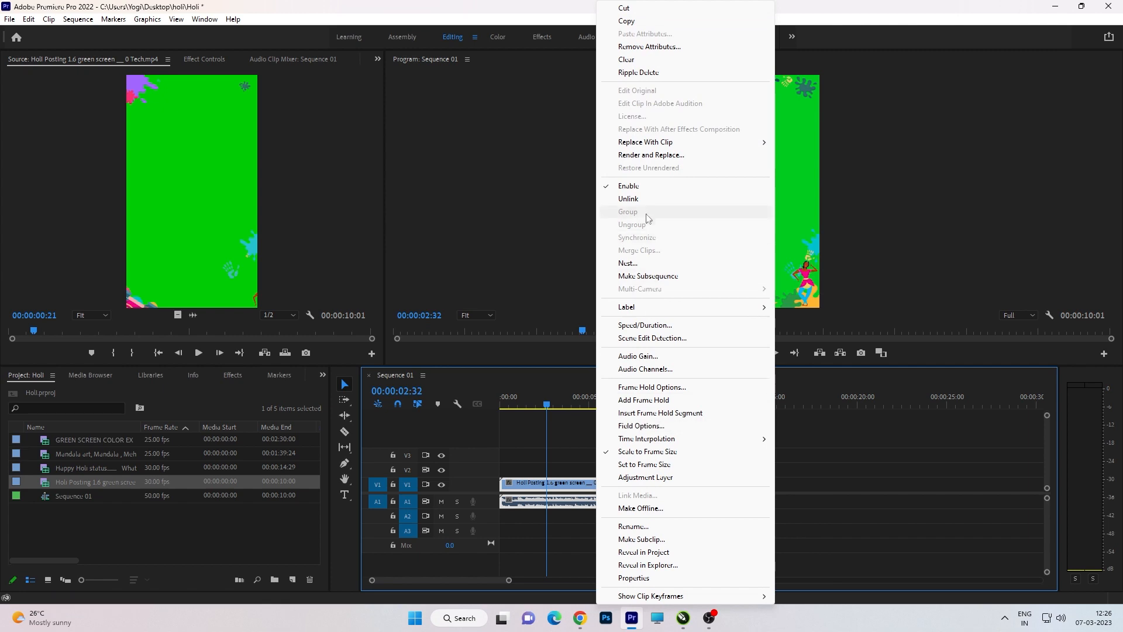
pyautogui.click(629, 198)
pyautogui.click(619, 500)
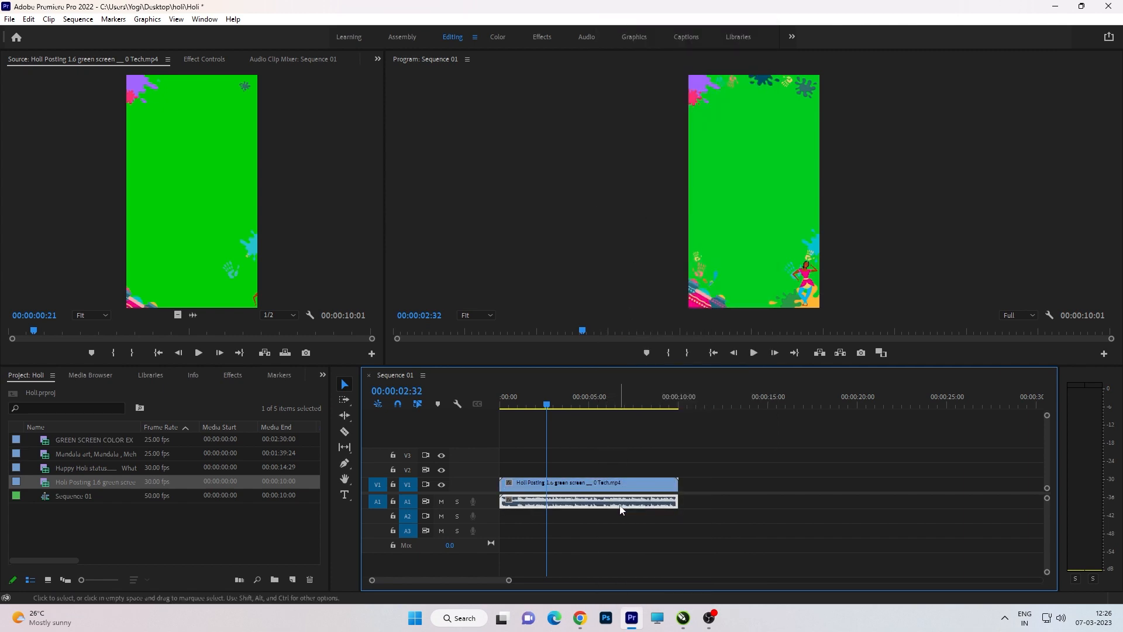
pyautogui.press('Delete')
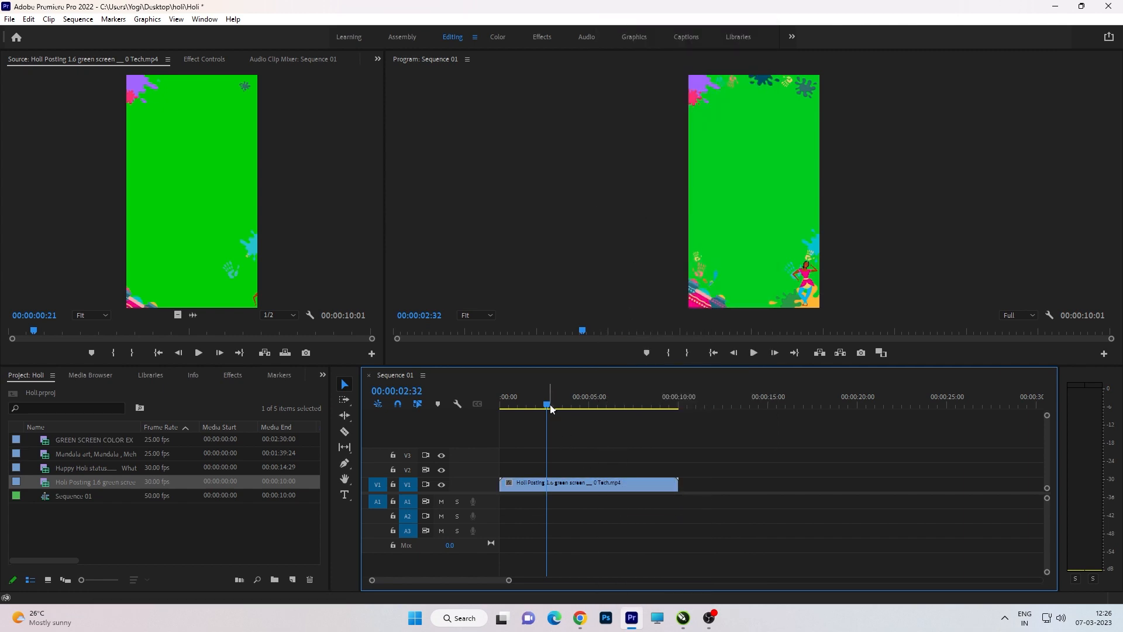
pyautogui.moveTo(546, 404); pyautogui.dragTo(485, 402)
pyautogui.press('space')
pyautogui.press('space')
# Step: Apply Ultra Key to the Holi Posting clip and sample the green background as the key color
pyautogui.click(574, 485)
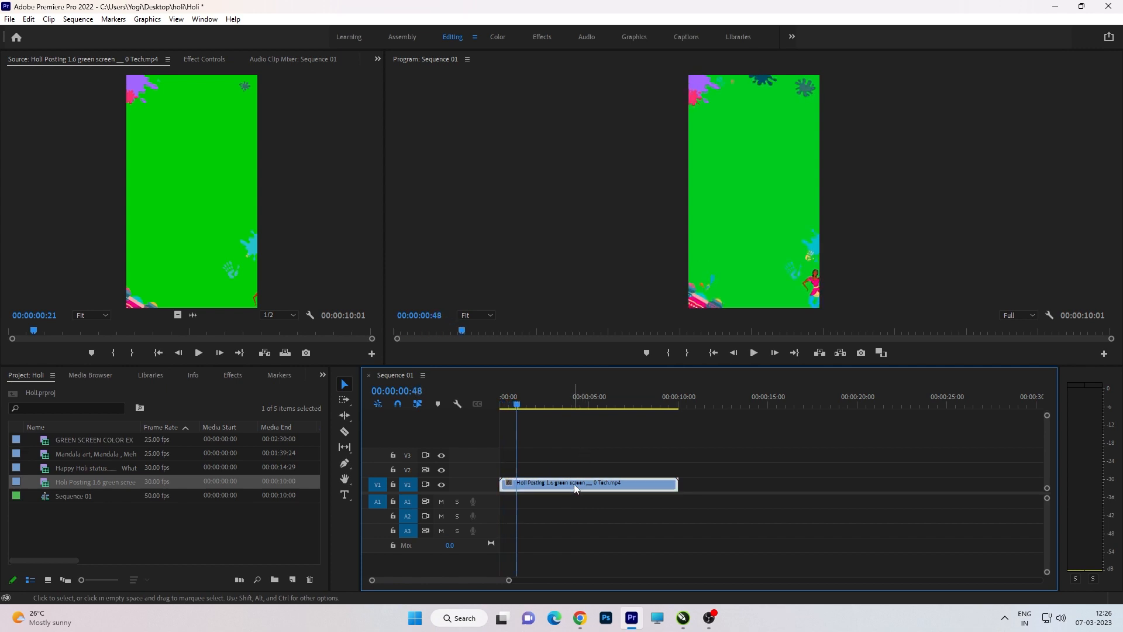
pyautogui.click(231, 375)
pyautogui.click(84, 391)
pyautogui.write('ultr')
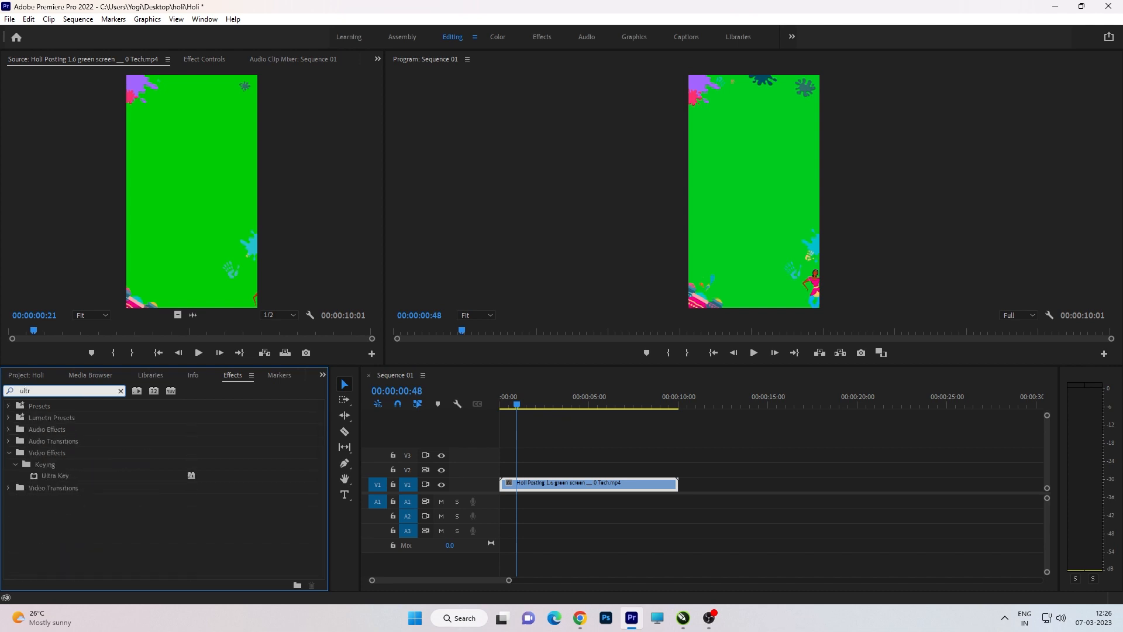
pyautogui.click(68, 477)
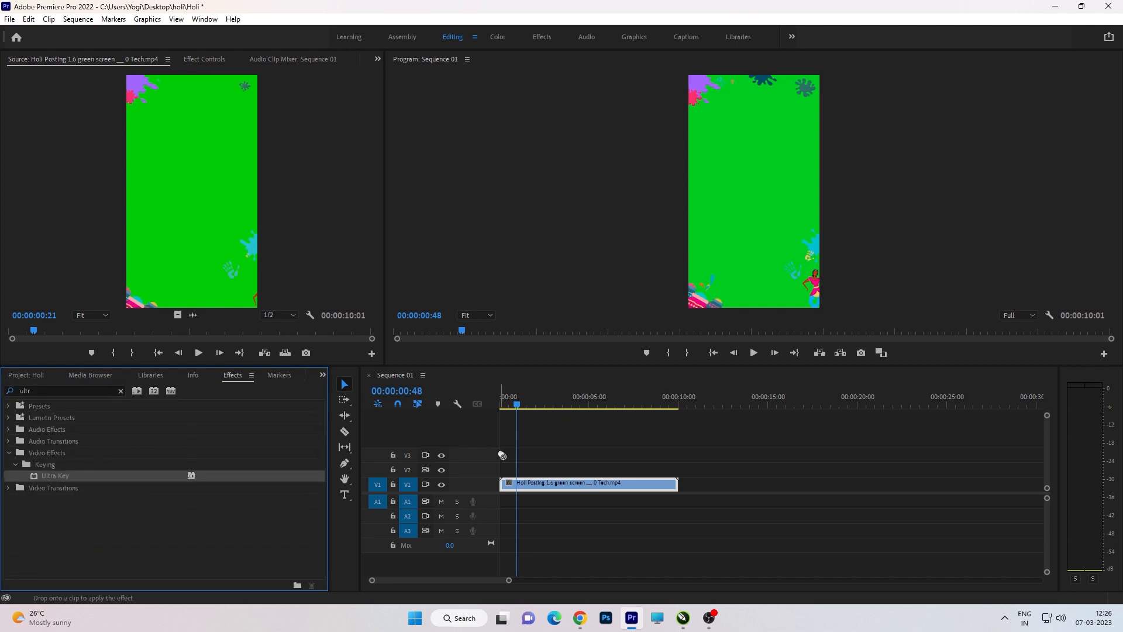
pyautogui.moveTo(548, 484); pyautogui.dragTo(549, 484)
pyautogui.click(199, 59)
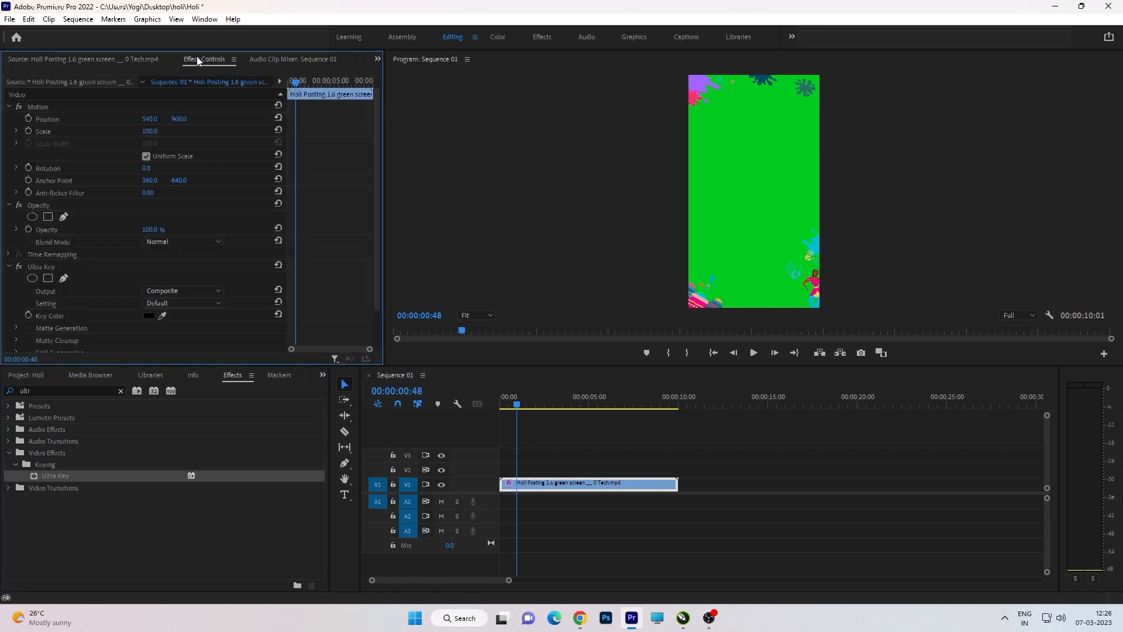
pyautogui.click(738, 158)
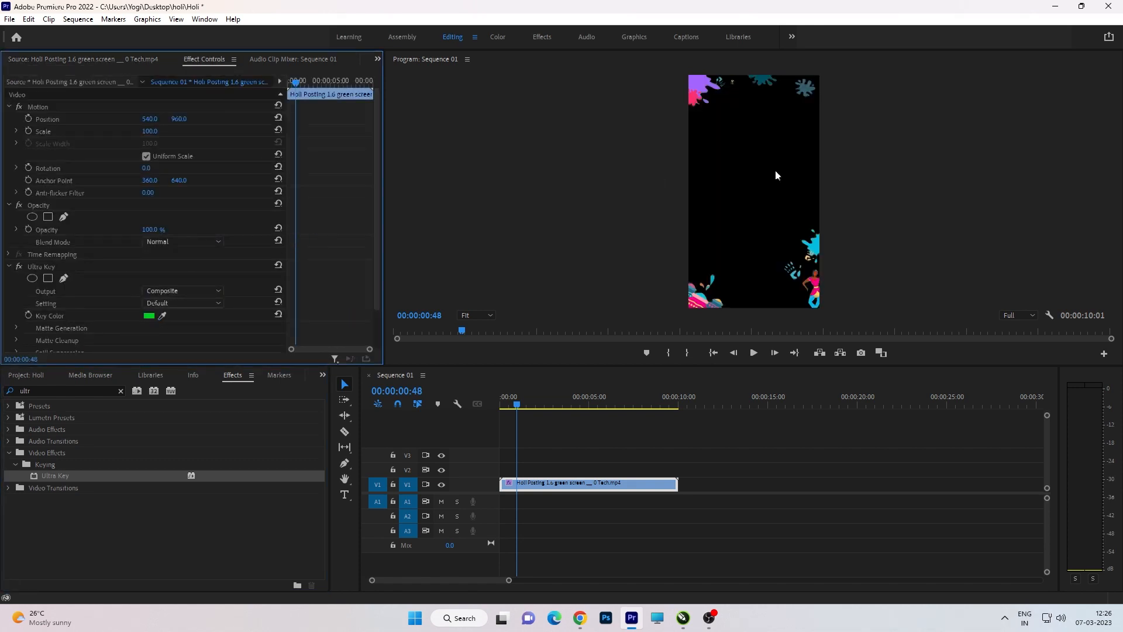
# Step: Play back the keyed Holi Posting clip from the start of the sequence and save the project
pyautogui.click(474, 396)
pyautogui.press('Home')
pyautogui.click(578, 450)
pyautogui.press('space')
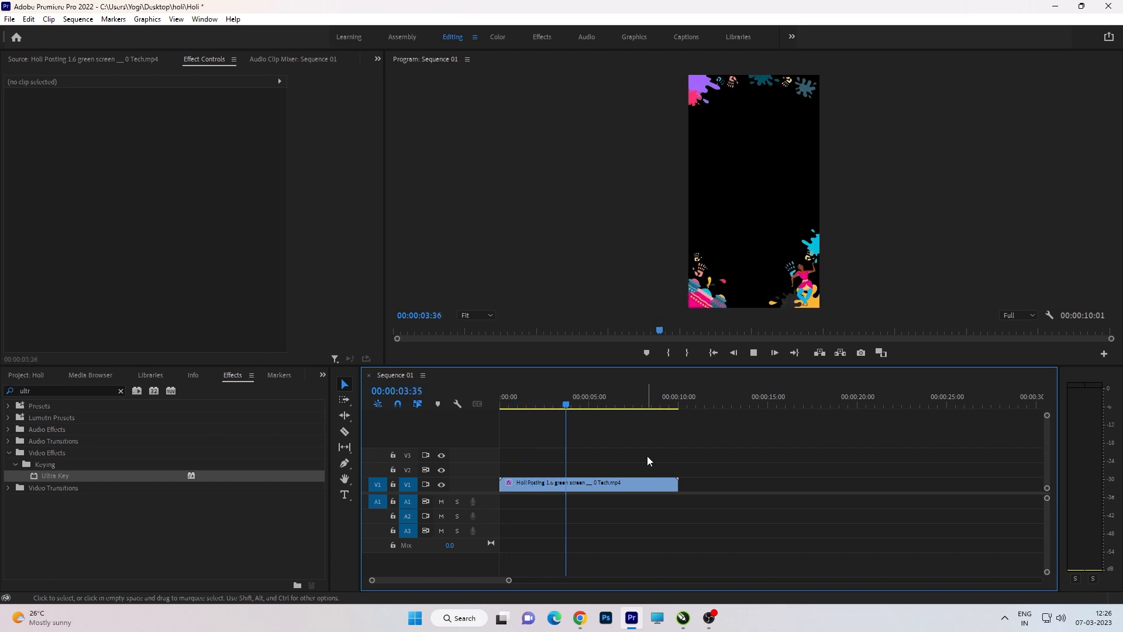
pyautogui.hotkey('ctrl', 's')
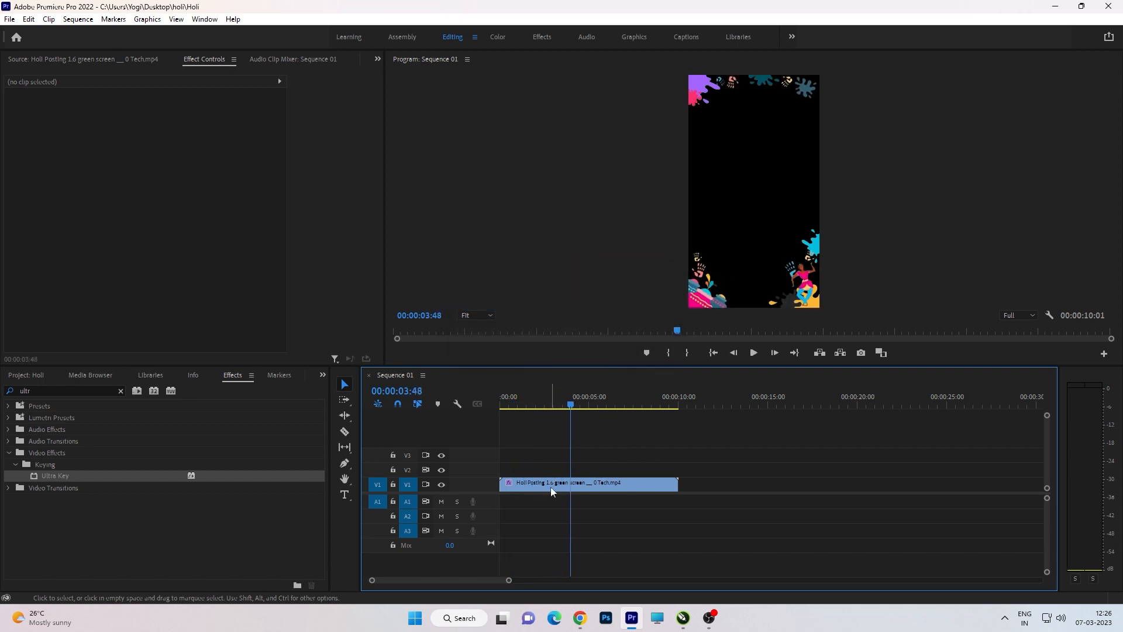
# Step: Move the Holi Posting clip up to V2 and draw a rectangle shape covering the whole video frame
pyautogui.moveTo(553, 481); pyautogui.dragTo(548, 462)
pyautogui.click(547, 458)
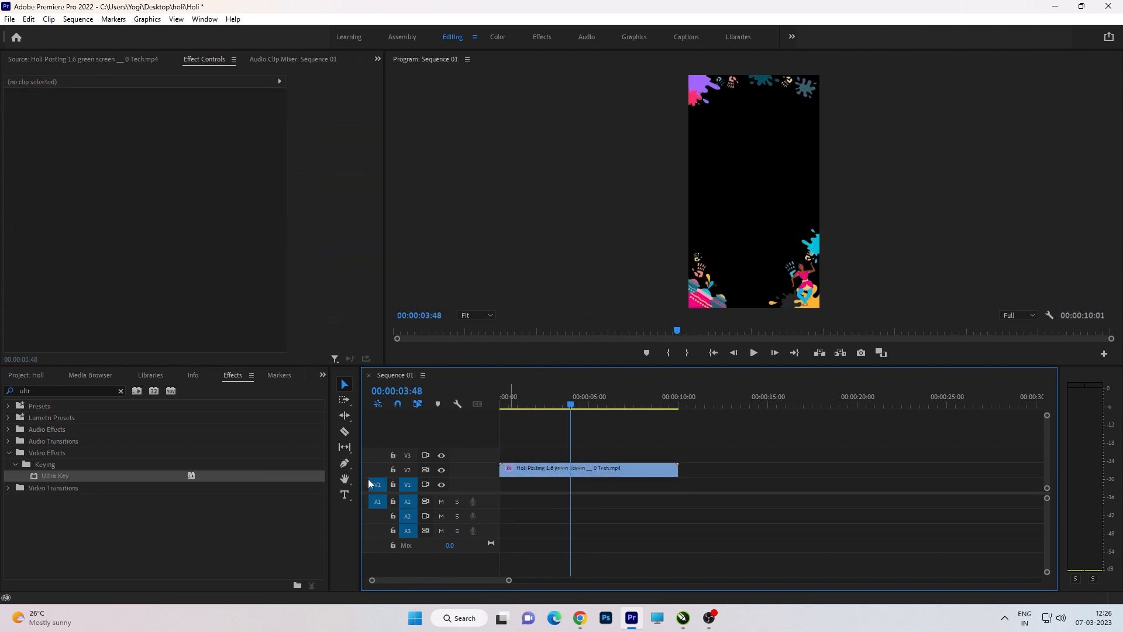
pyautogui.moveTo(345, 463); pyautogui.dragTo(360, 471)
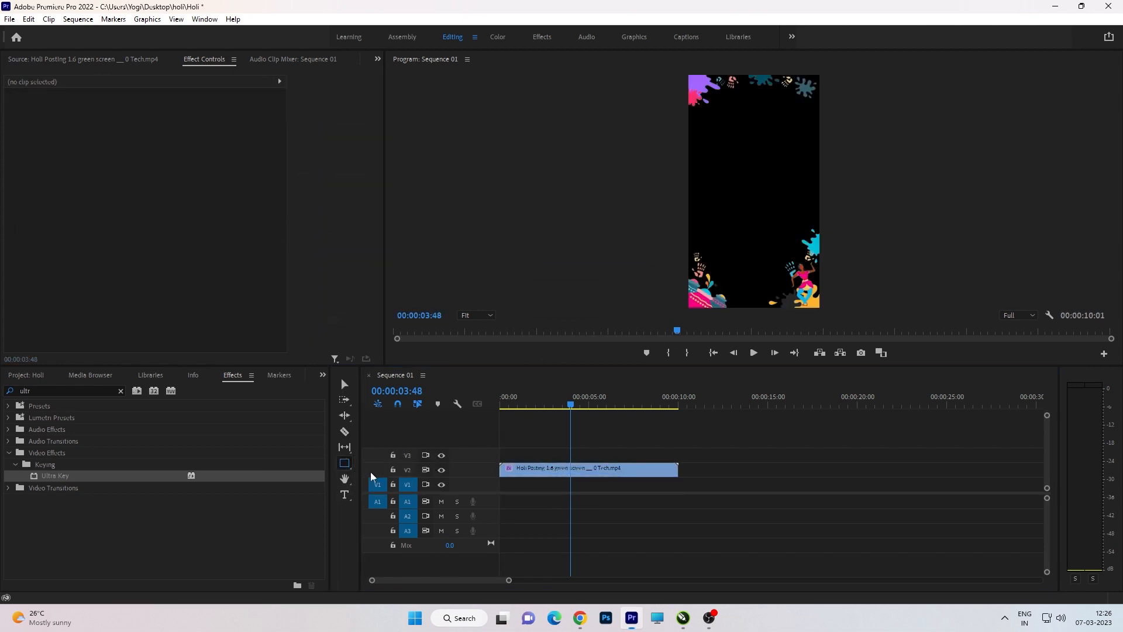
pyautogui.moveTo(690, 76)
pyautogui.mouseDown()
pyautogui.moveTo(733, 125)
pyautogui.moveTo(859, 352)
pyautogui.mouseUp()
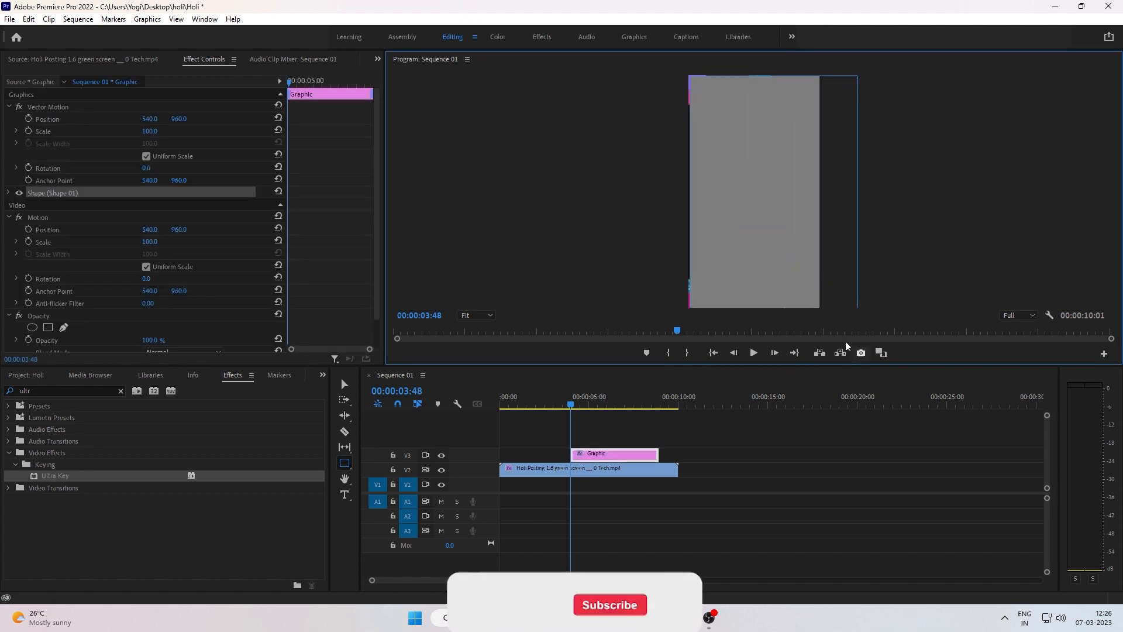
# Step: Set the rectangle's fill color to white, FFFFFF
pyautogui.click(8, 193)
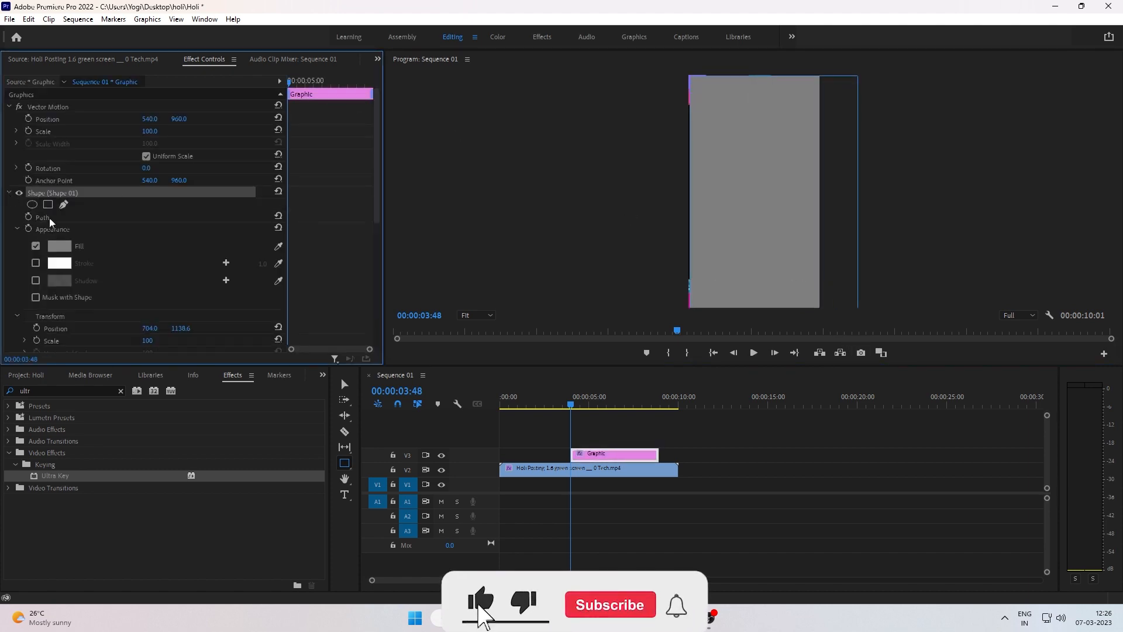
pyautogui.click(59, 245)
pyautogui.moveTo(368, 308); pyautogui.dragTo(256, 359)
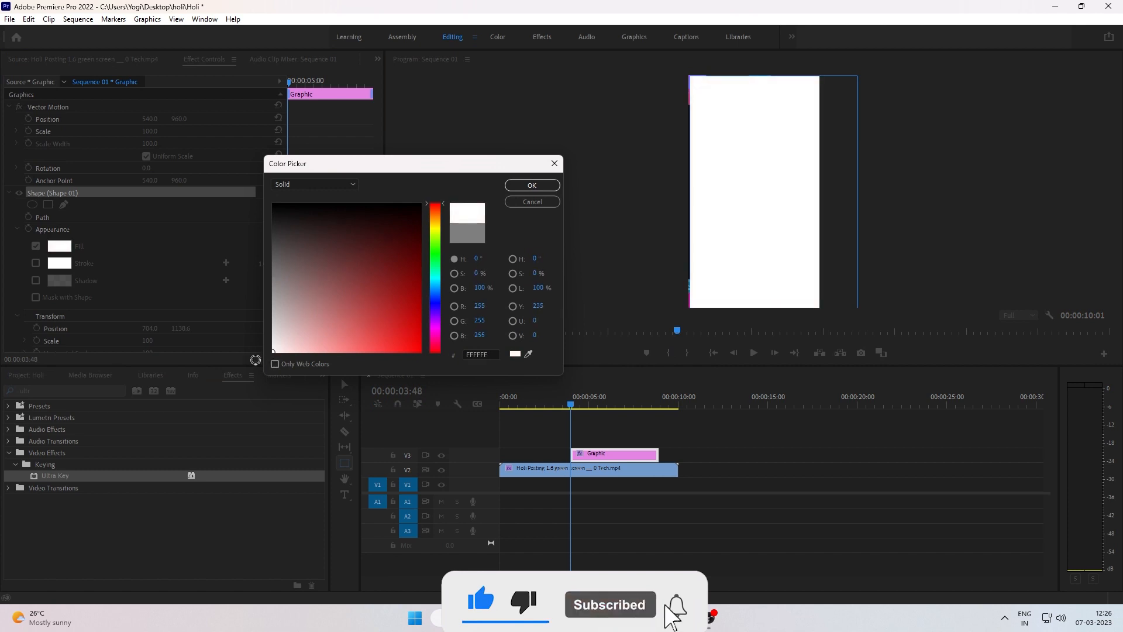
pyautogui.click(532, 185)
# Step: Place the white graphic at the start of V1, extend it to the Holi Posting clip's end, and set its horizontal position to 468
pyautogui.click(722, 468)
pyautogui.moveTo(643, 455); pyautogui.dragTo(503, 485)
pyautogui.moveTo(653, 479); pyautogui.dragTo(678, 481)
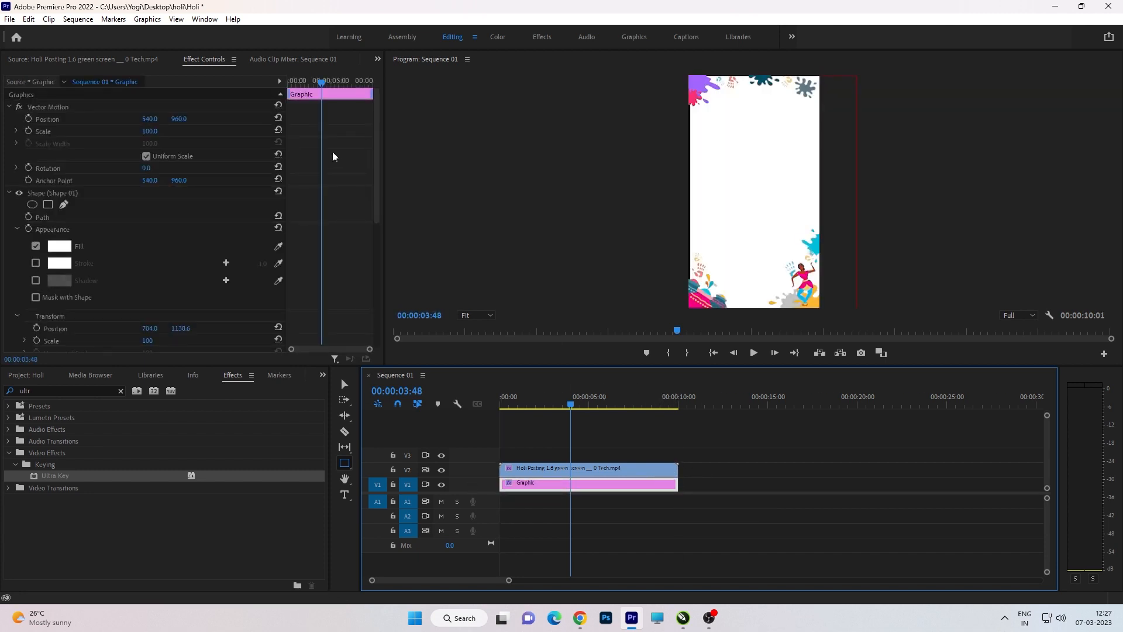
pyautogui.moveTo(150, 119); pyautogui.dragTo(76, 118)
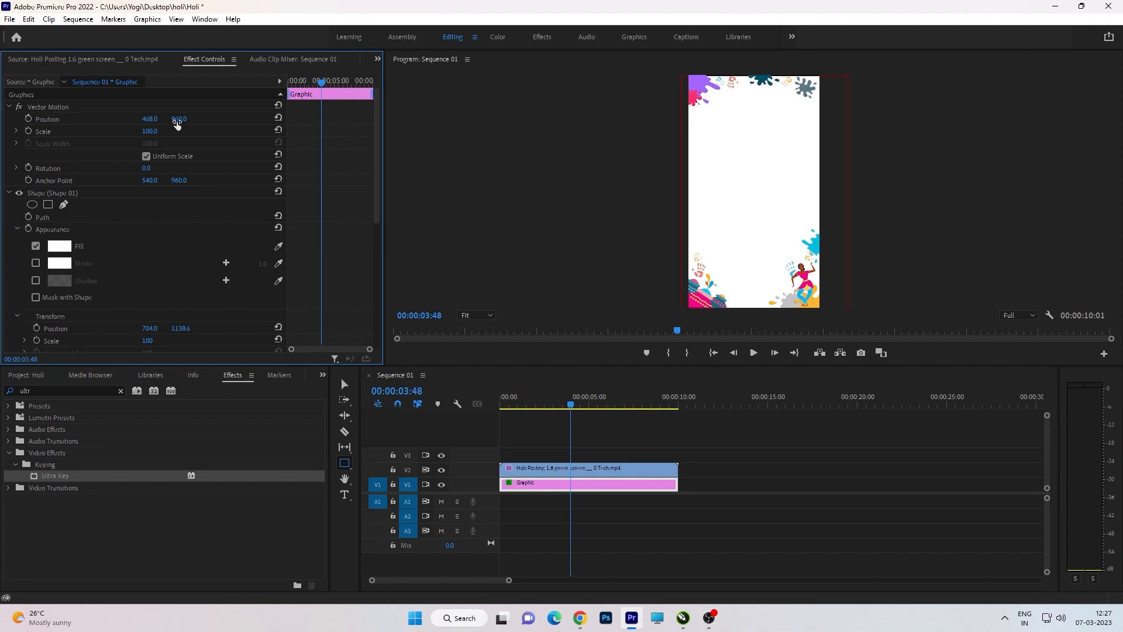
# Step: Open the Happy Holi status clip in the Source monitor and add only its audio at the start of A1
pyautogui.click(48, 380)
pyautogui.doubleClick(51, 470)
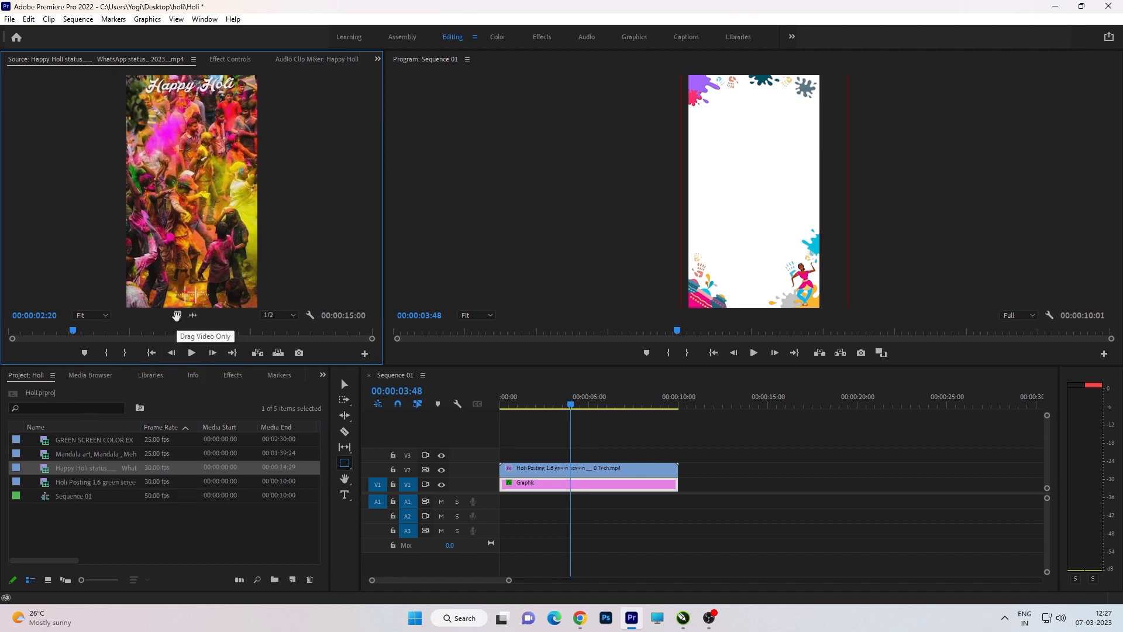
pyautogui.moveTo(193, 315); pyautogui.dragTo(501, 504)
# Step: Split off a short opening section of the Happy Holi audio and ripple delete it
pyautogui.moveTo(537, 402)
pyautogui.mouseDown()
pyautogui.moveTo(498, 405)
pyautogui.moveTo(528, 405)
pyautogui.mouseUp()
pyautogui.press('space')
pyautogui.scroll(2, 518, 479)
pyautogui.scroll(2, 518, 480)
pyautogui.press('c')
pyautogui.click(530, 505)
pyautogui.press('v')
pyautogui.click(520, 504)
pyautogui.hotkey('shift', 'Delete')
# Step: Play the sequence through to the end of the trimmed music and examine the end of the audio clip
pyautogui.press('space')
pyautogui.scroll(-4, 568, 444)
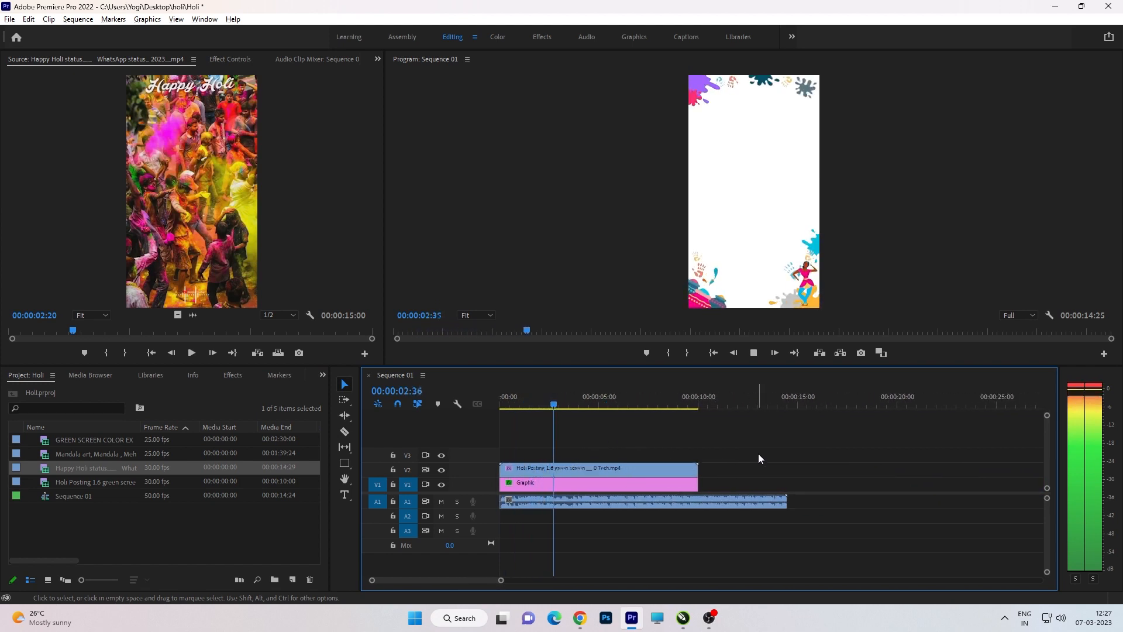
pyautogui.scroll(1, 761, 451)
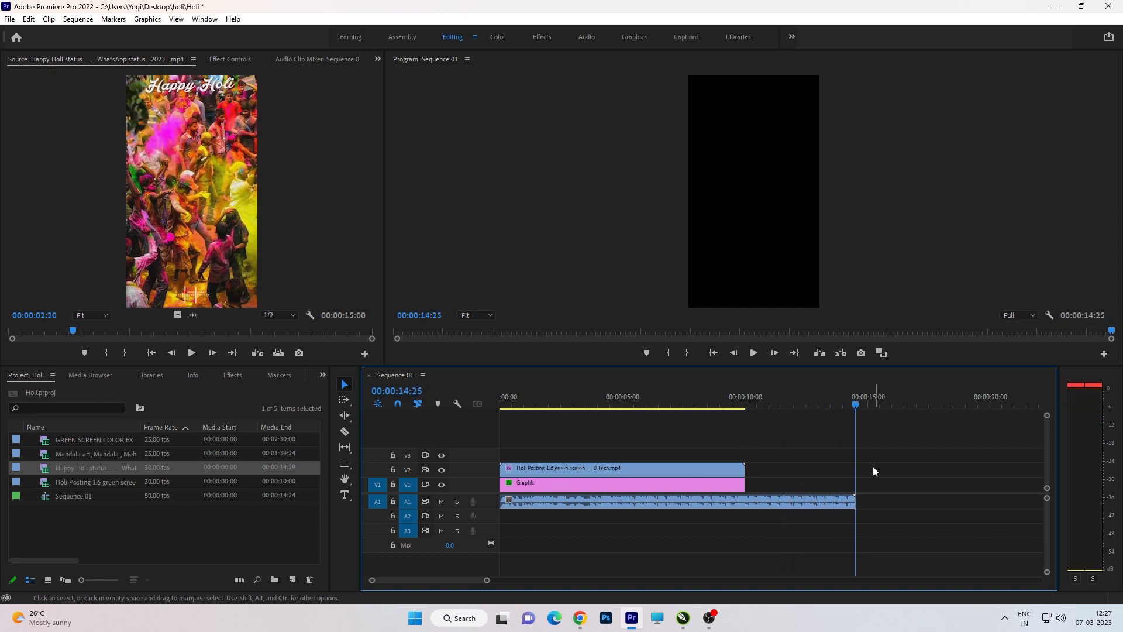
pyautogui.scroll(8, 859, 468)
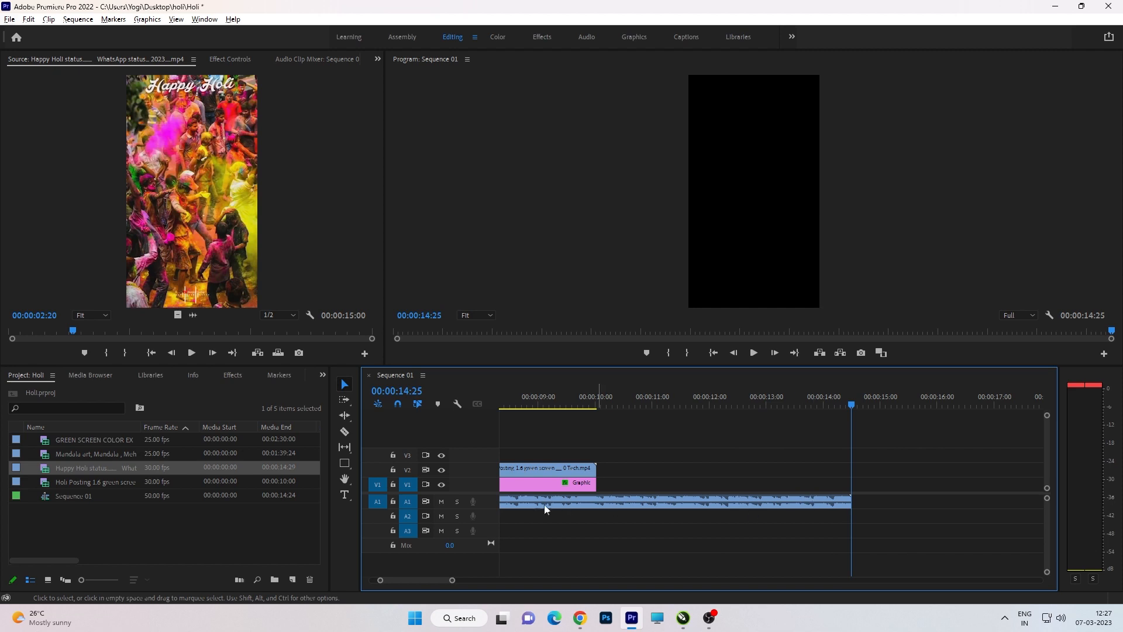
# Step: Expand the A1 track to show the music's waveform and play its final seconds from about 10 seconds
pyautogui.doubleClick(491, 503)
pyautogui.scroll(-3, 794, 469)
pyautogui.scroll(-4, 793, 468)
pyautogui.click(632, 405)
pyautogui.press('space')
pyautogui.scroll(2, 658, 475)
pyautogui.scroll(3, 658, 476)
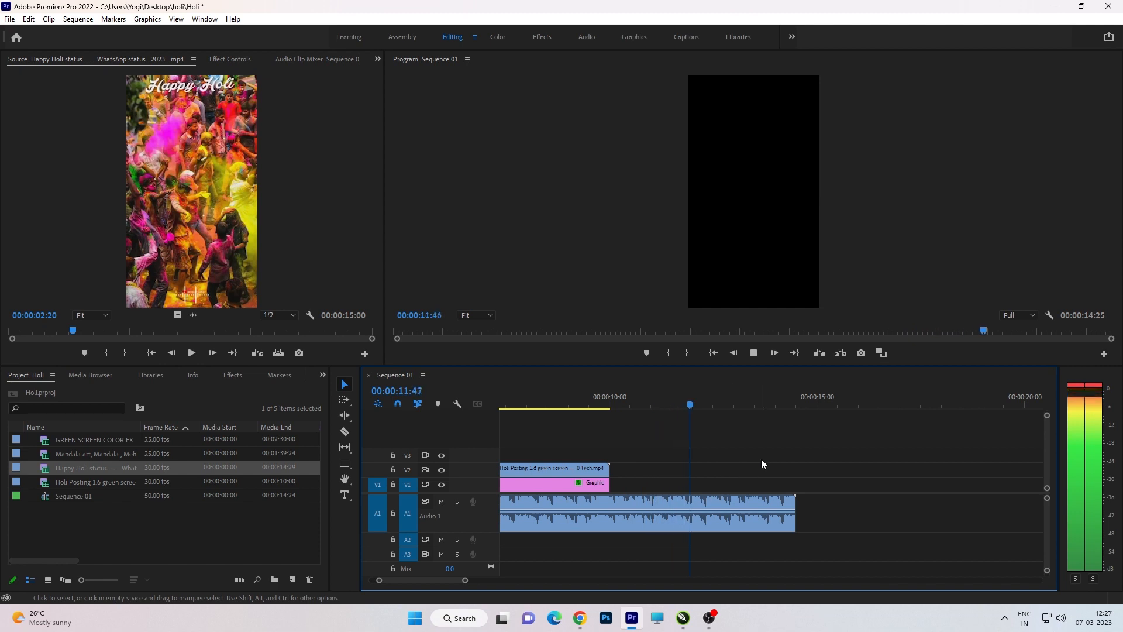
# Step: Cut the music at 00:00:12:08, delete the remainder, and play back the new ending
pyautogui.press('space')
pyautogui.press('c')
pyautogui.click(709, 510)
pyautogui.press('v')
pyautogui.click(737, 507)
pyautogui.press('Delete')
pyautogui.click(625, 404)
pyautogui.press('space')
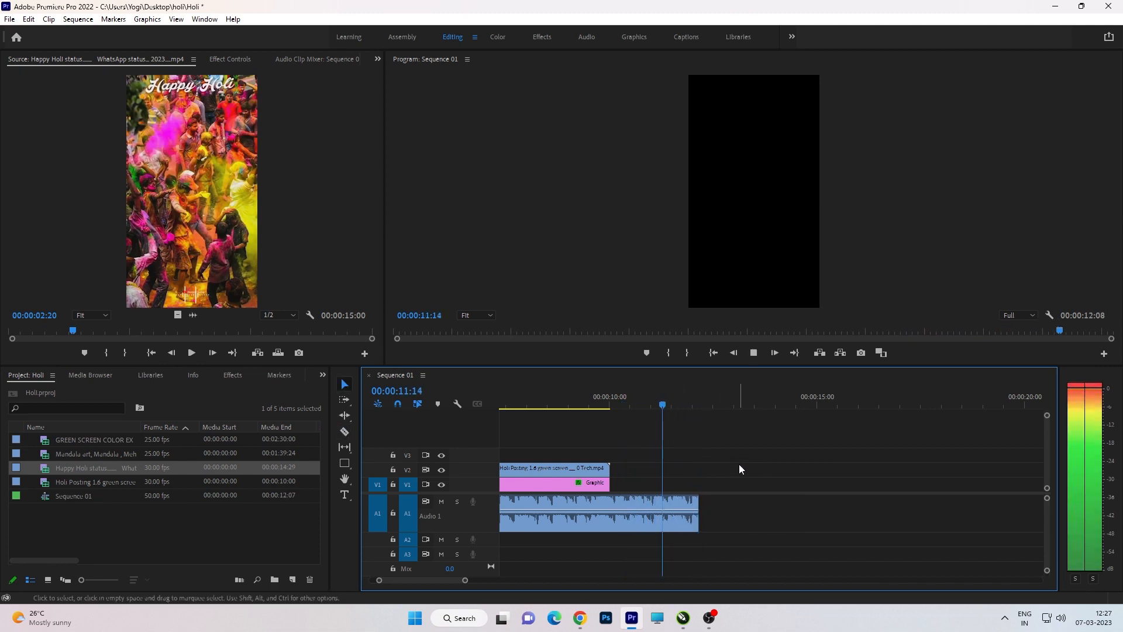
pyautogui.press('space')
# Step: Fade out the music with Pen tool volume keyframes at about 11 seconds and at the clip's end, then play the fade
pyautogui.click(650, 508)
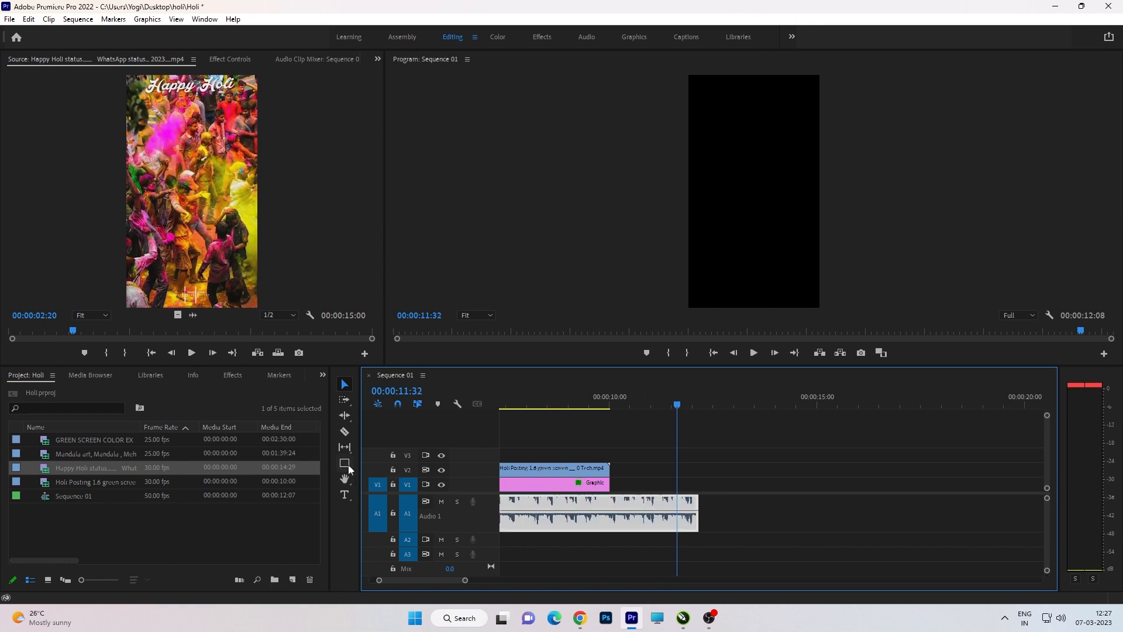
pyautogui.moveTo(344, 462); pyautogui.dragTo(375, 460)
pyautogui.click(652, 512)
pyautogui.click(695, 510)
pyautogui.moveTo(696, 527); pyautogui.dragTo(696, 527)
pyautogui.press('v')
pyautogui.click(605, 403)
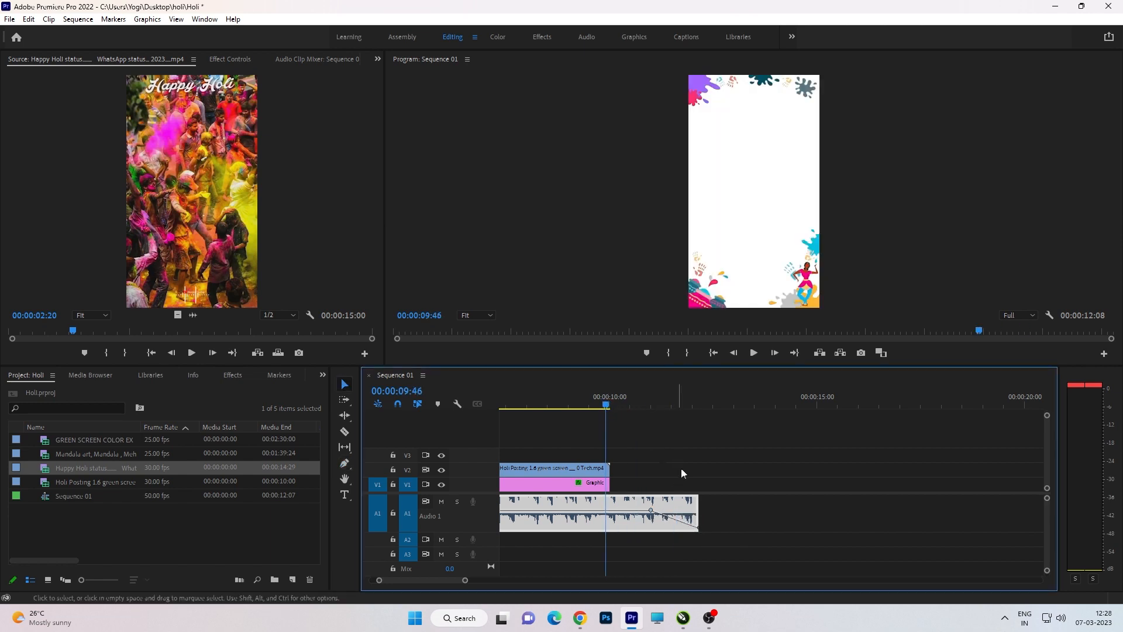
pyautogui.press('space')
pyautogui.click(755, 483)
pyautogui.press('space')
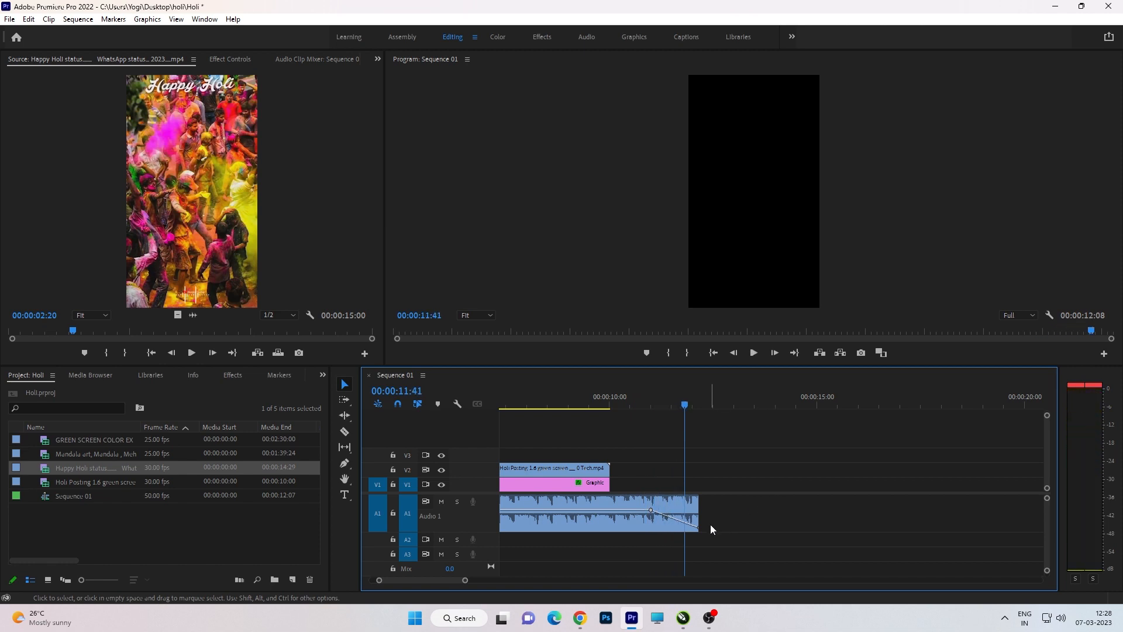
# Step: Set the music's final volume keyframe to about -25.6 dB and play back the fade
pyautogui.moveTo(699, 530); pyautogui.dragTo(699, 525)
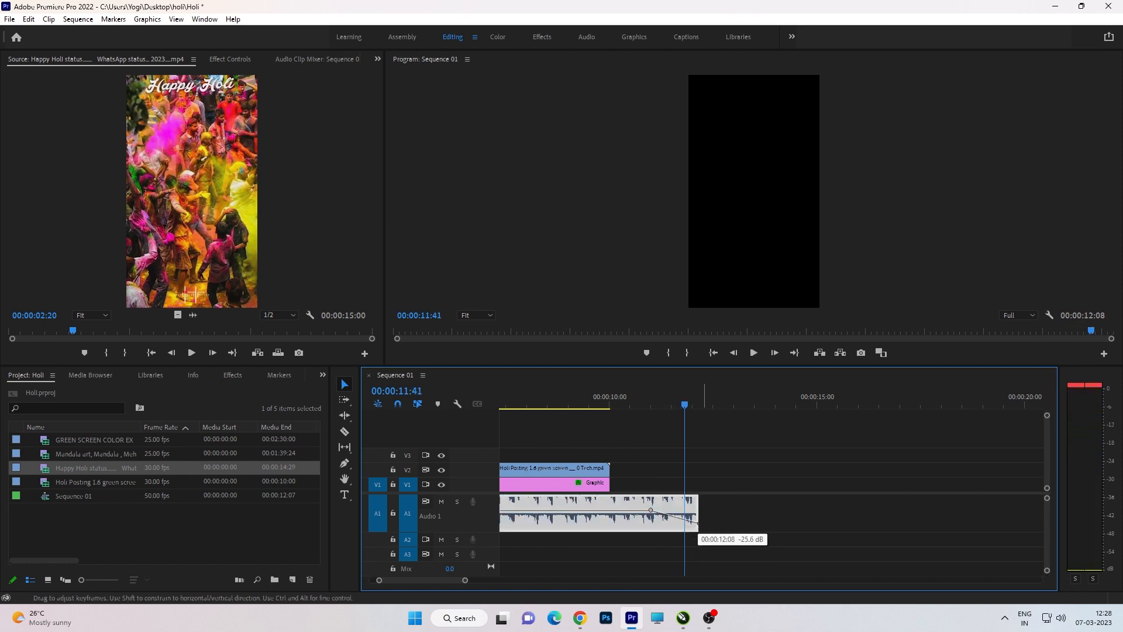
pyautogui.click(595, 404)
pyautogui.press('space')
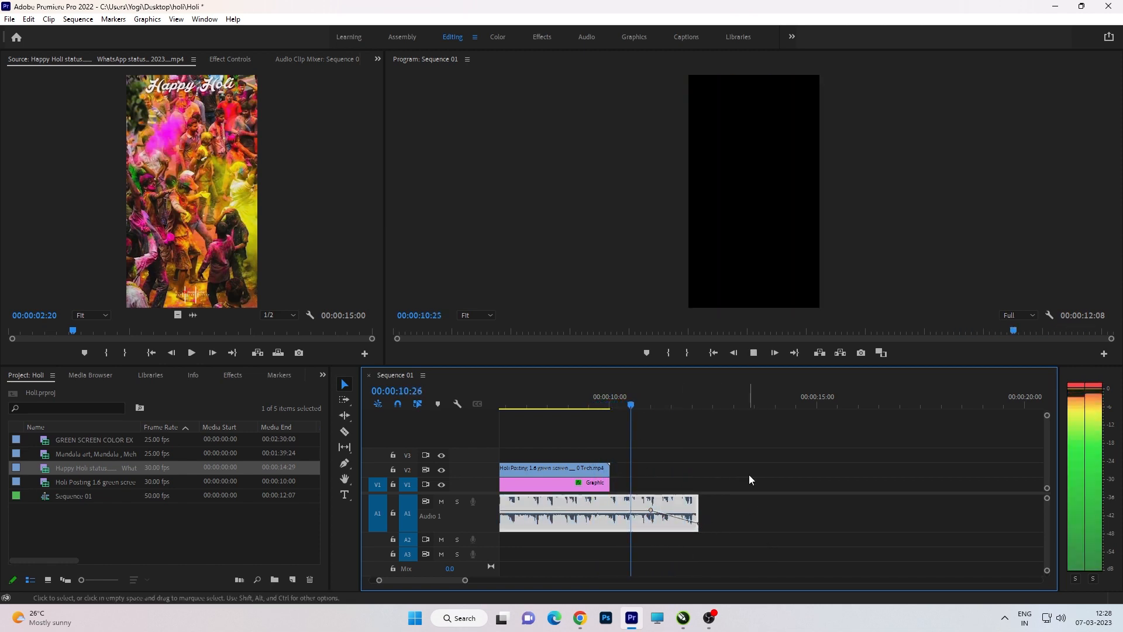
pyautogui.press('space')
# Step: Extend the white graphic on V1 to the end of the music
pyautogui.click(783, 480)
pyautogui.scroll(-3, 783, 481)
pyautogui.moveTo(613, 485); pyautogui.dragTo(639, 484)
pyautogui.scroll(3, 637, 462)
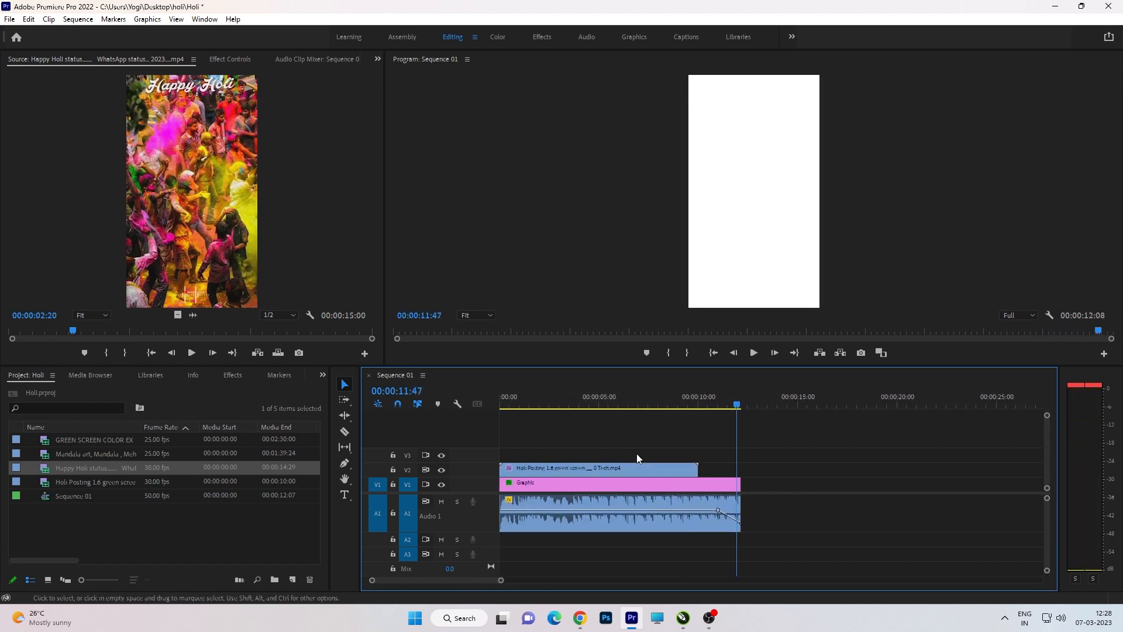
# Step: Stretch the Holi Posting clip on V2 to the end of the music with the Rate Stretch tool
pyautogui.click(662, 403)
pyautogui.click(345, 416)
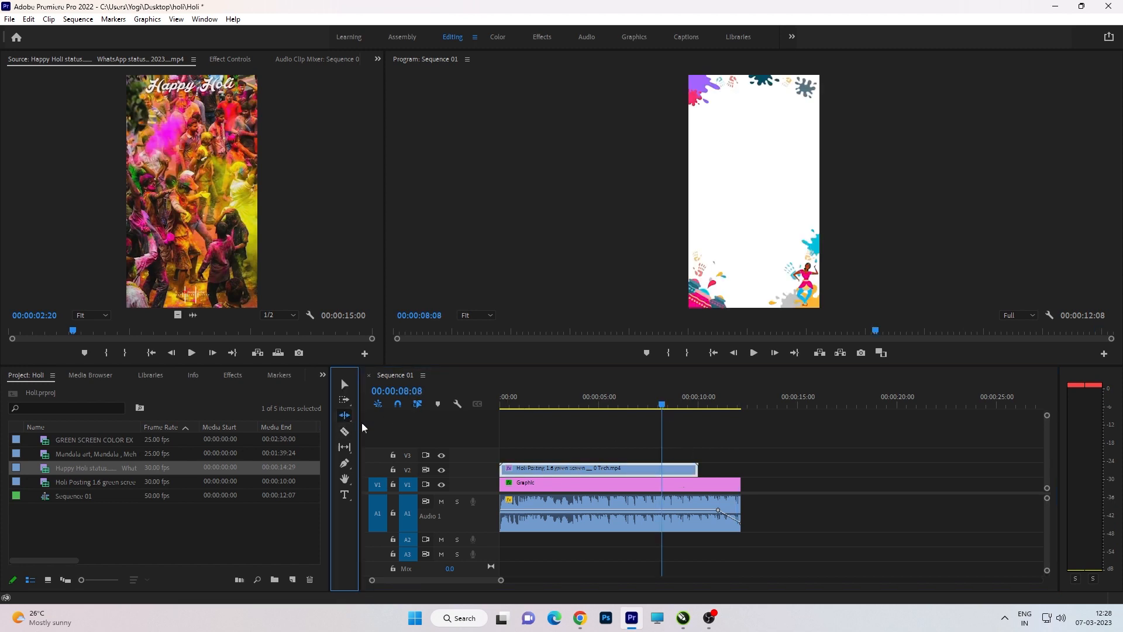
pyautogui.click(409, 440)
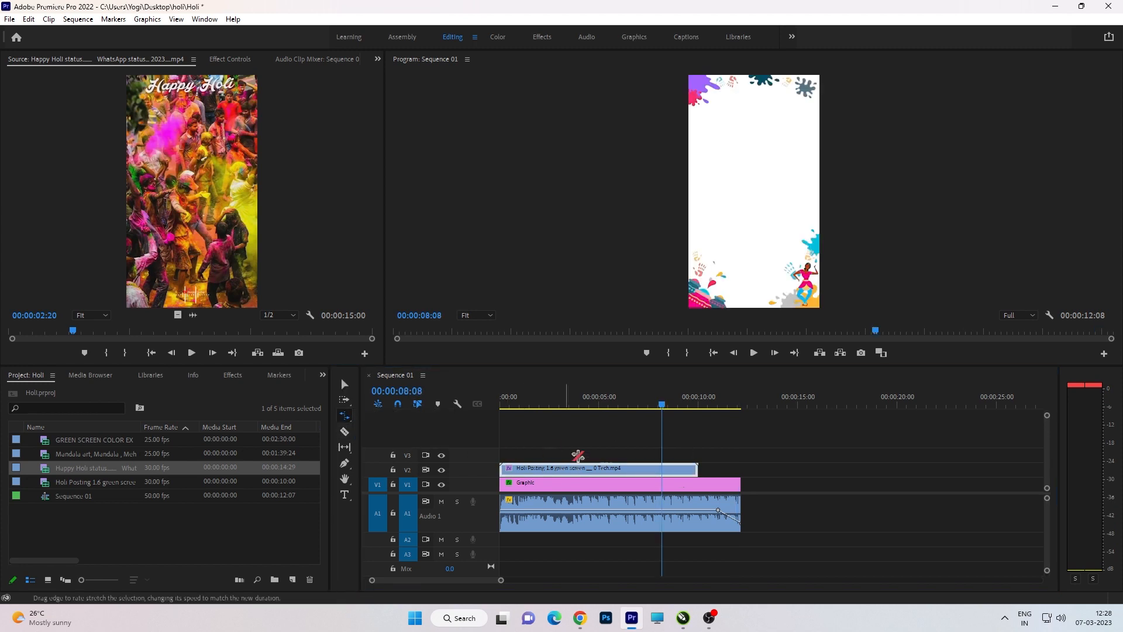
pyautogui.moveTo(698, 468); pyautogui.dragTo(741, 469)
pyautogui.press('v')
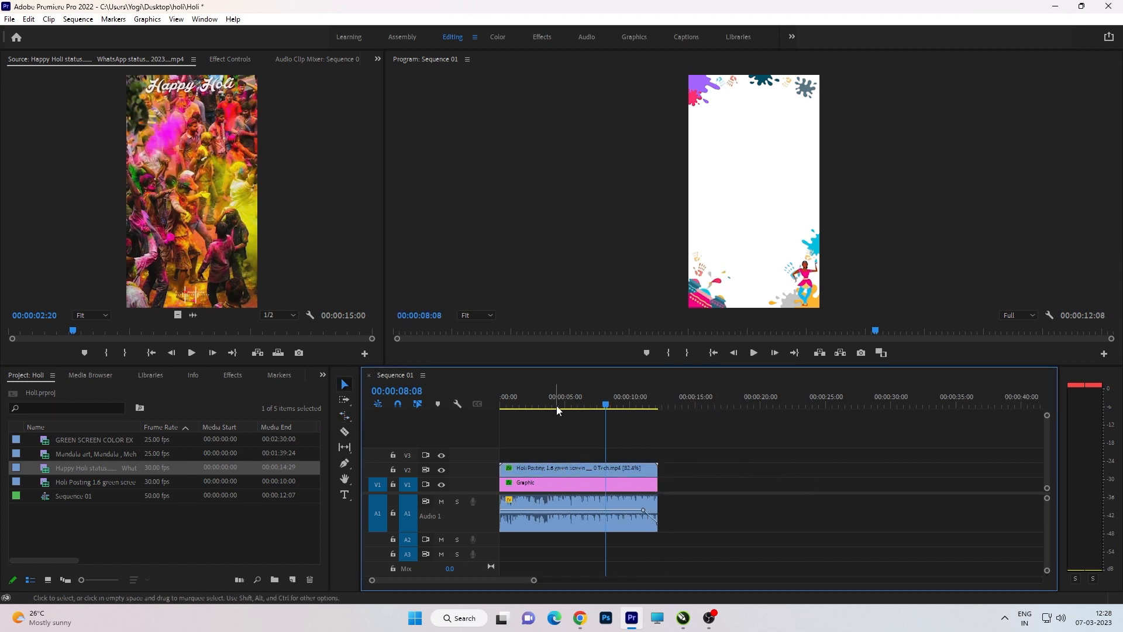
# Step: Play the sequence from the start to check the stretched clip with the music, and save the project
pyautogui.moveTo(557, 407); pyautogui.dragTo(479, 406)
pyautogui.press('space')
pyautogui.press('=')
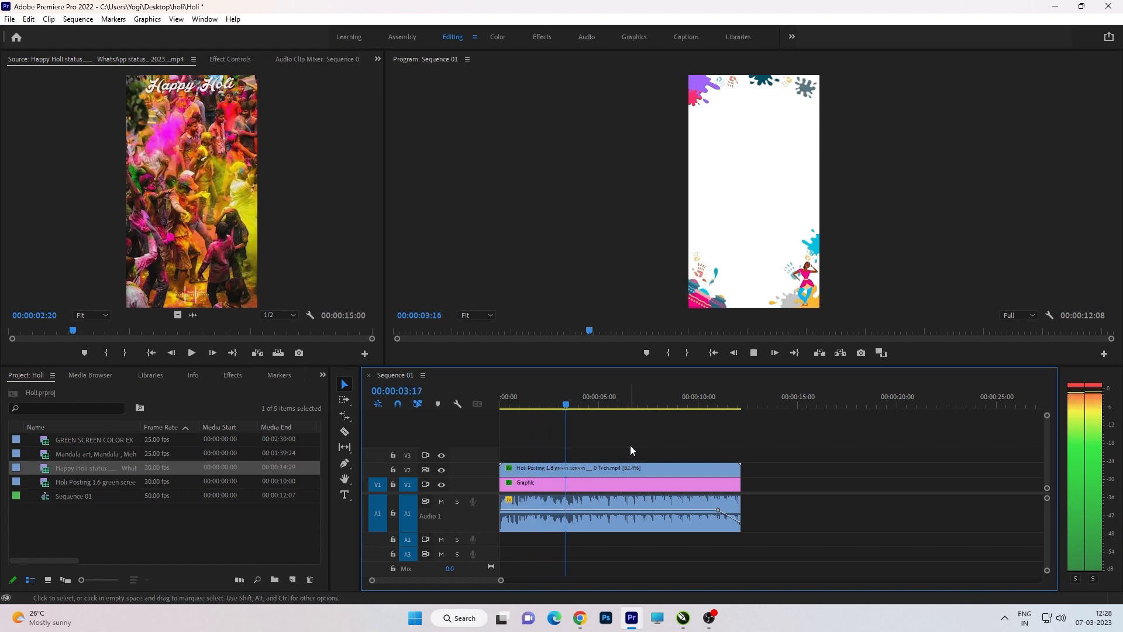
pyautogui.press('space')
pyautogui.hotkey('ctrl', 's')
pyautogui.press('=')
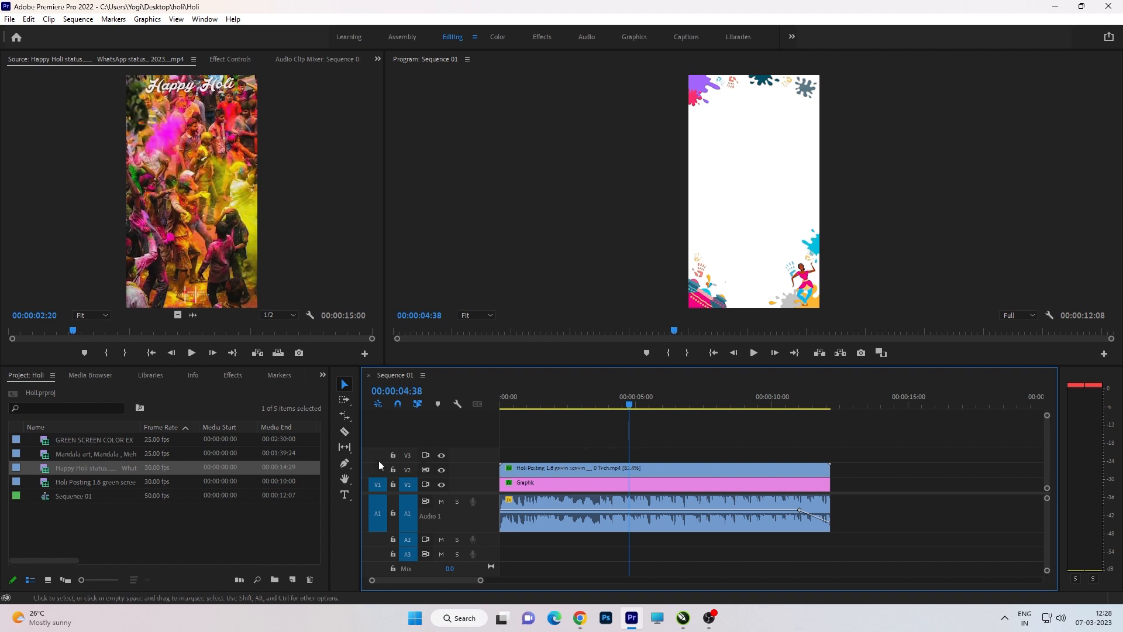
# Step: Open the Mandala art green screen clip in the Source monitor and place it at the start of V3
pyautogui.doubleClick(42, 485)
pyautogui.doubleClick(46, 472)
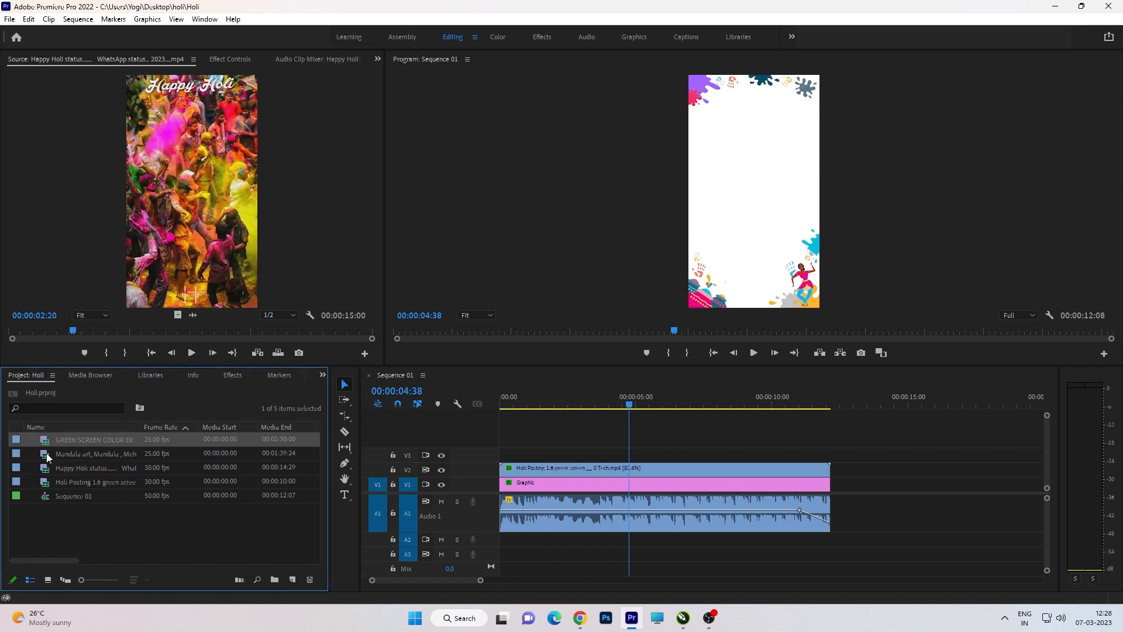
pyautogui.doubleClick(48, 455)
pyautogui.moveTo(45, 461); pyautogui.dragTo(503, 454)
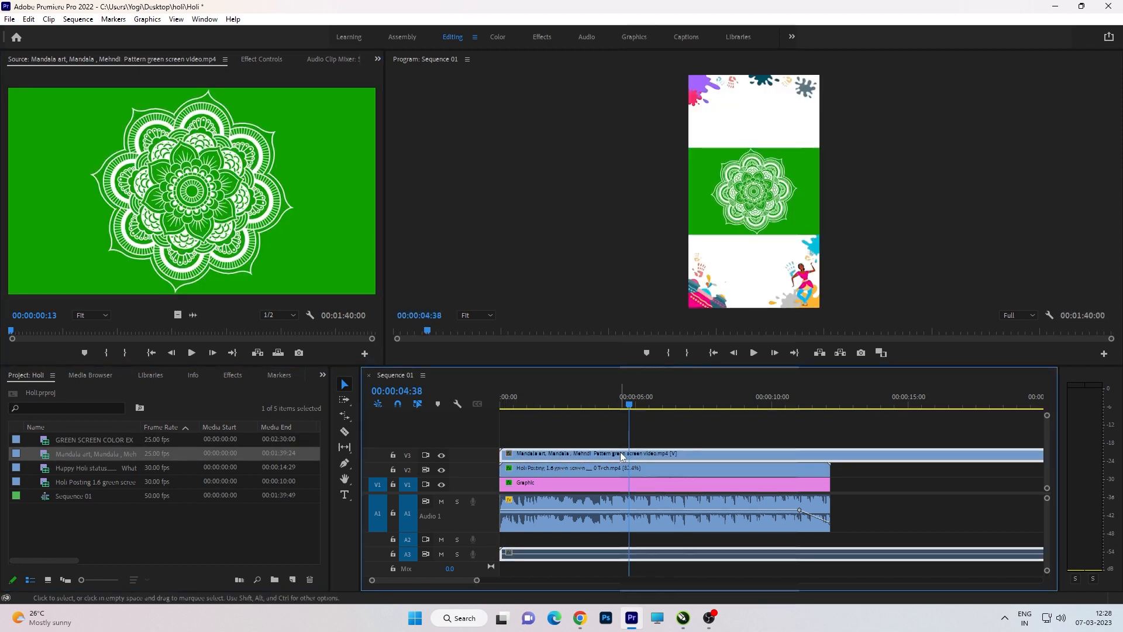
# Step: Unlink the Mandala art clip's audio, delete it, and select the remaining video on V3
pyautogui.rightClick(620, 452)
pyautogui.click(674, 200)
pyautogui.click(685, 553)
pyautogui.press('Delete')
pyautogui.click(699, 474)
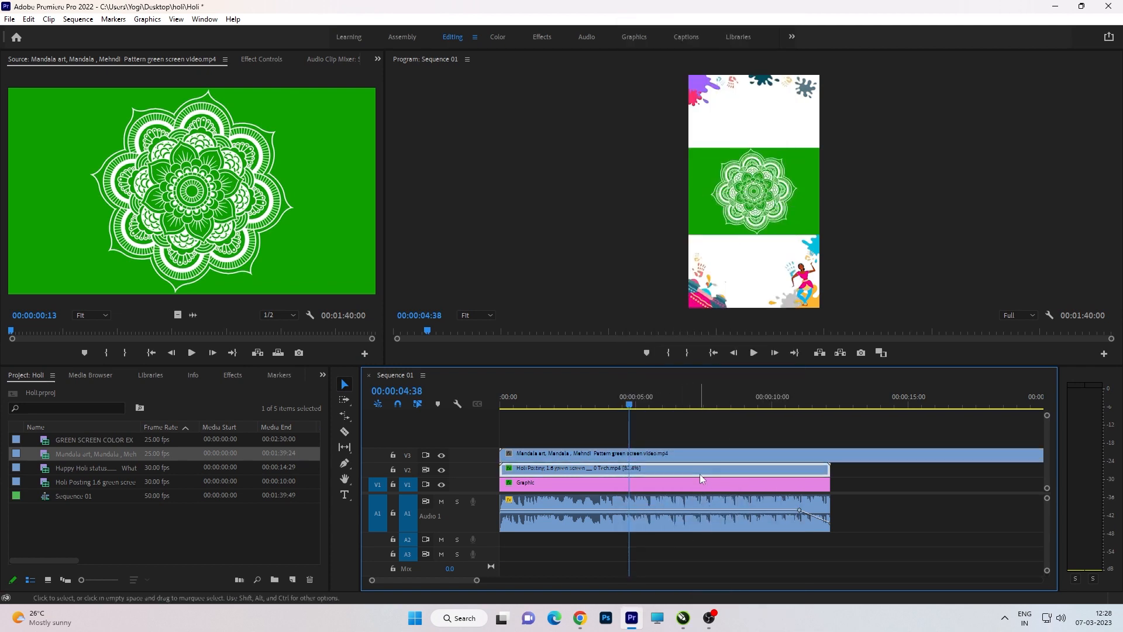
pyautogui.click(690, 429)
pyautogui.click(680, 455)
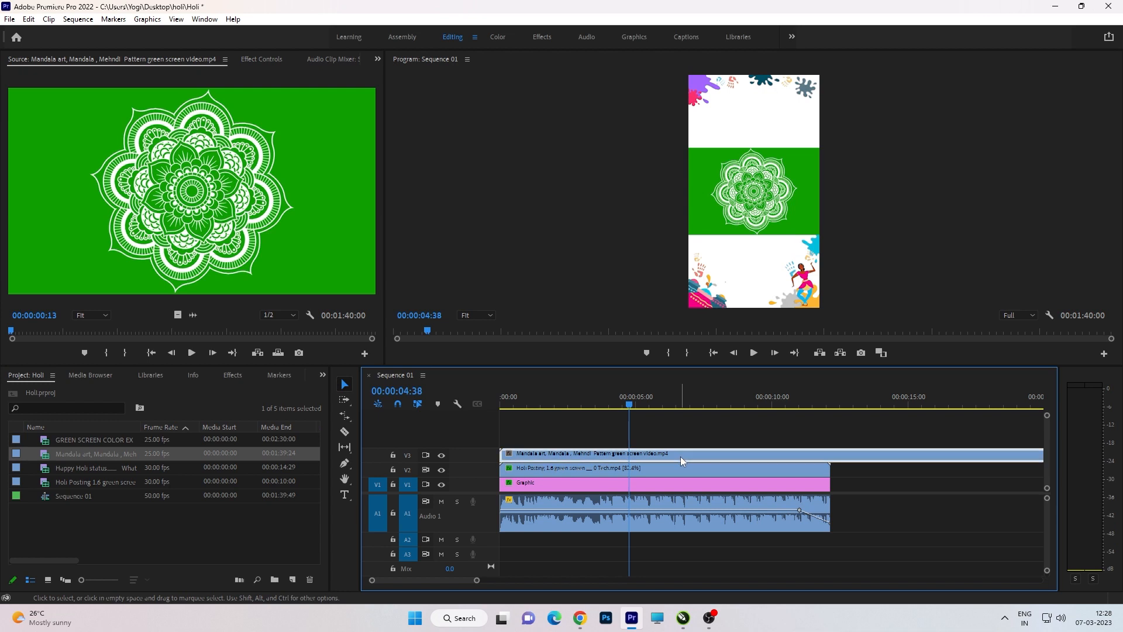
# Step: Apply the Ultra Key effect to the Mandala art clip on V3 and sample its green background as the key color
pyautogui.click(237, 378)
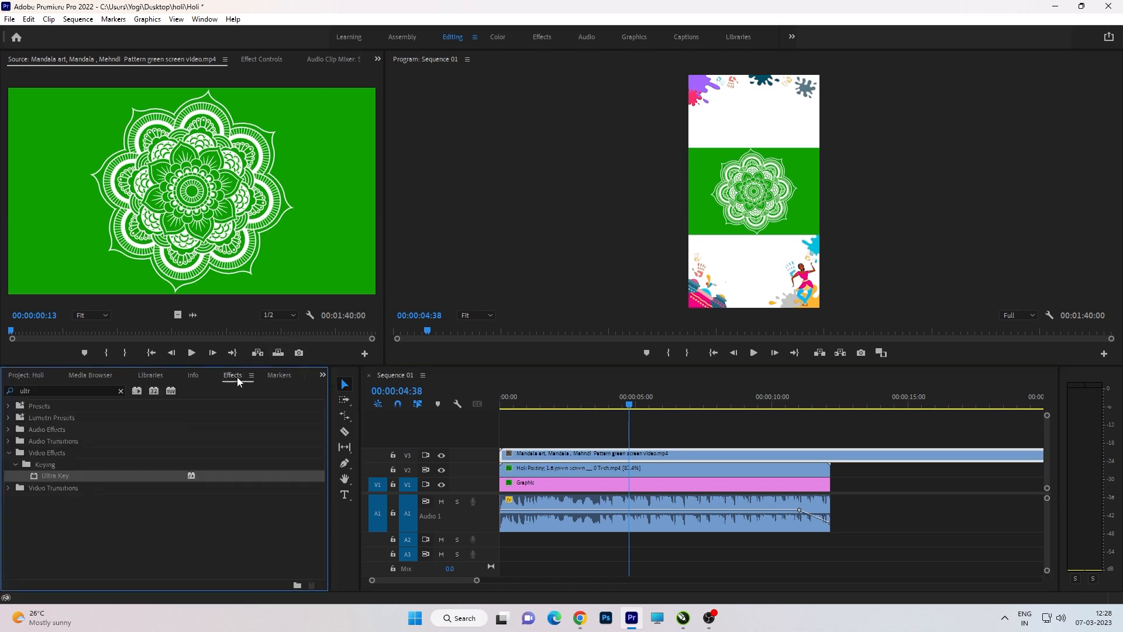
pyautogui.moveTo(567, 444); pyautogui.dragTo(567, 455)
pyautogui.click(258, 60)
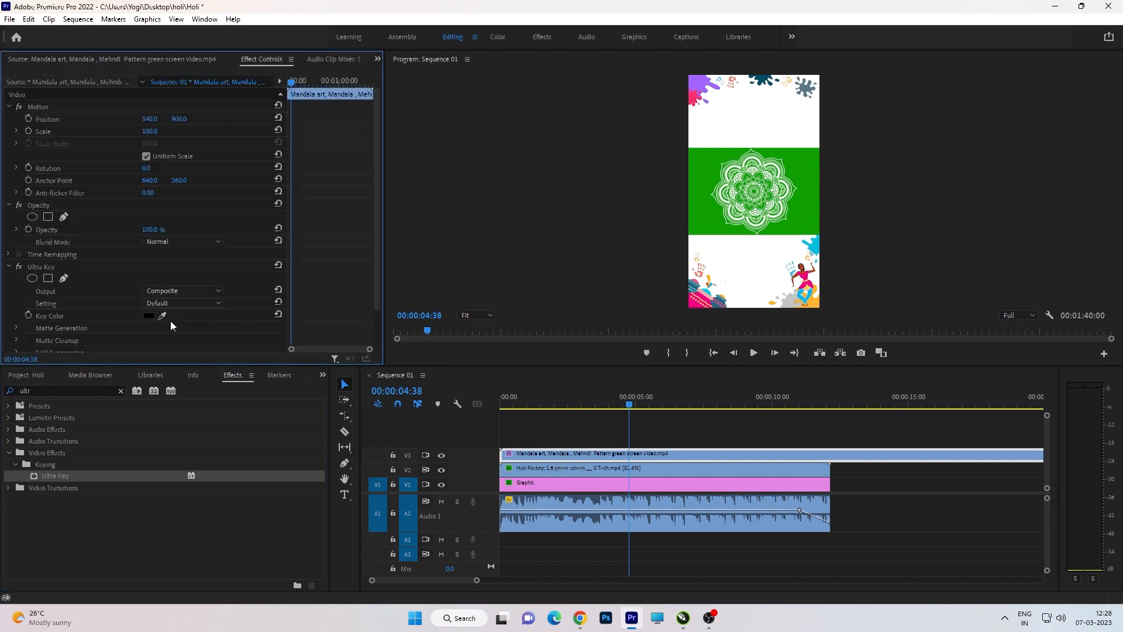
pyautogui.moveTo(163, 314); pyautogui.dragTo(803, 172)
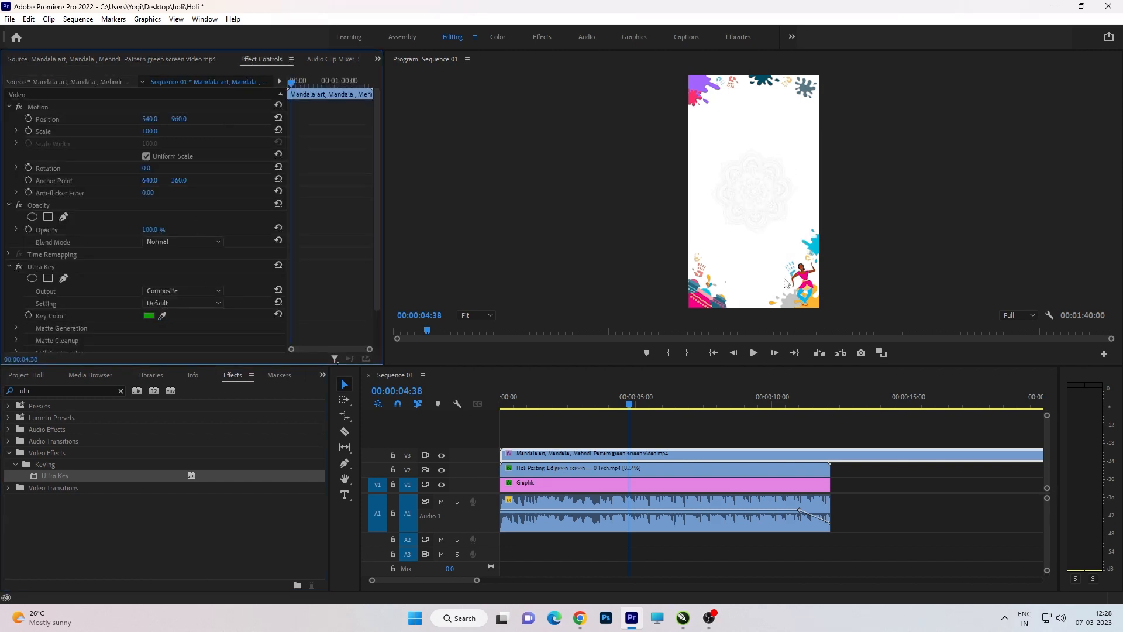
# Step: Cut the Mandala art clip on V3 at the end of the music and delete the excess part
pyautogui.click(858, 480)
pyautogui.click(831, 456)
pyautogui.press('c')
pyautogui.click(833, 456)
pyautogui.press('v')
pyautogui.click(853, 456)
pyautogui.press('Delete')
# Step: Play the opening to find the mandala's entry point, and trim the start of the V3 clip to 00:00:00:49
pyautogui.moveTo(657, 402); pyautogui.dragTo(502, 412)
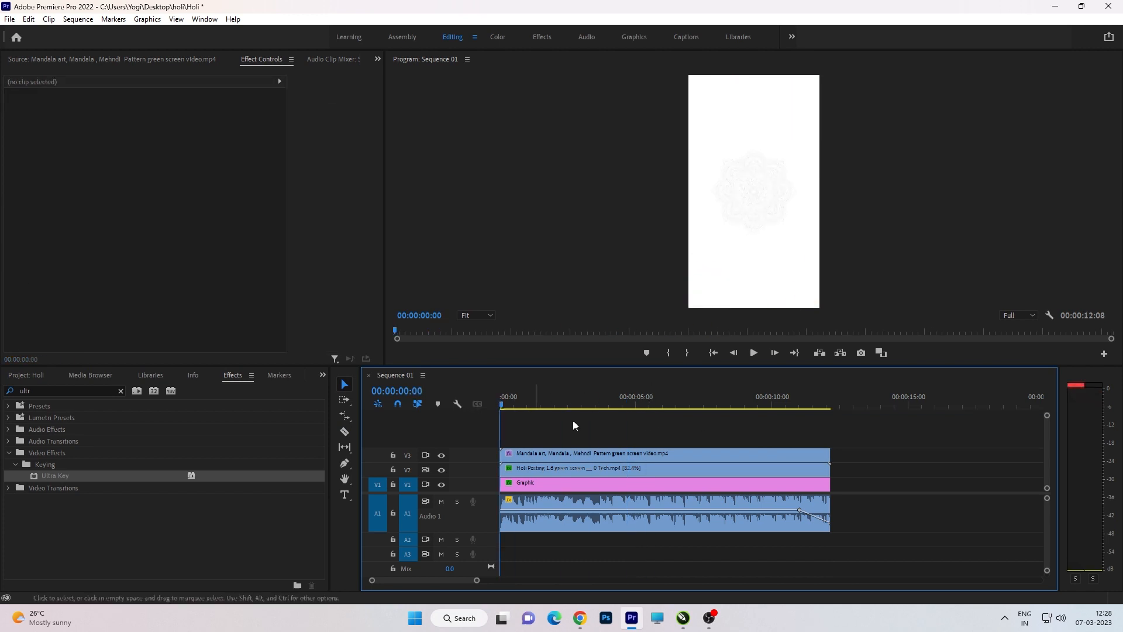
pyautogui.press('space')
pyautogui.press('space')
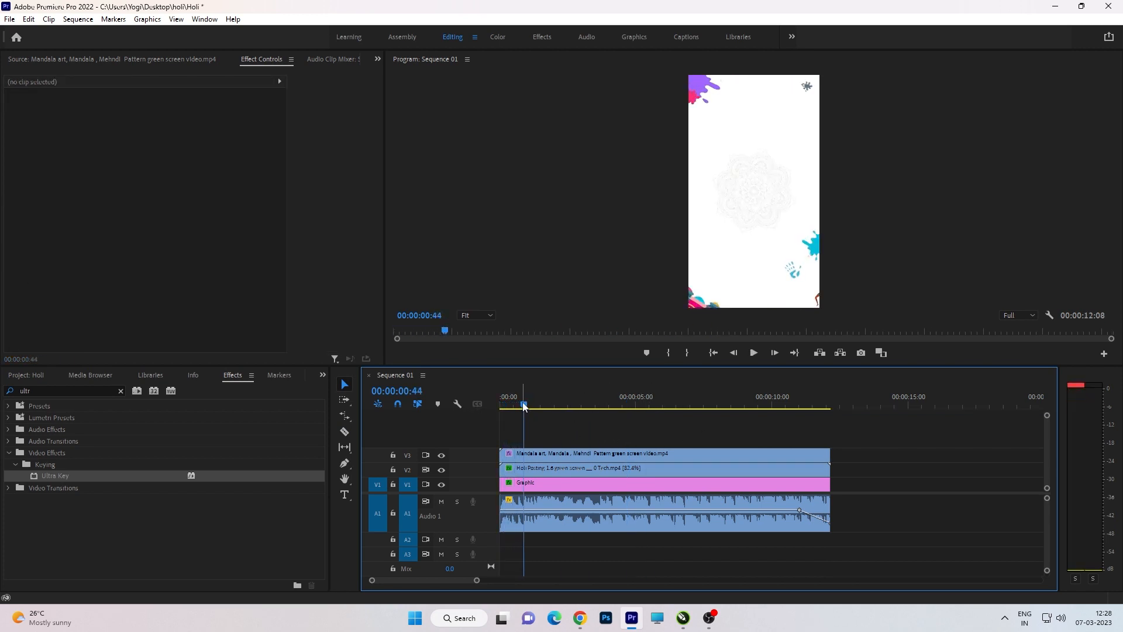
pyautogui.moveTo(523, 406); pyautogui.dragTo(486, 403)
pyautogui.press('space')
pyautogui.press('space')
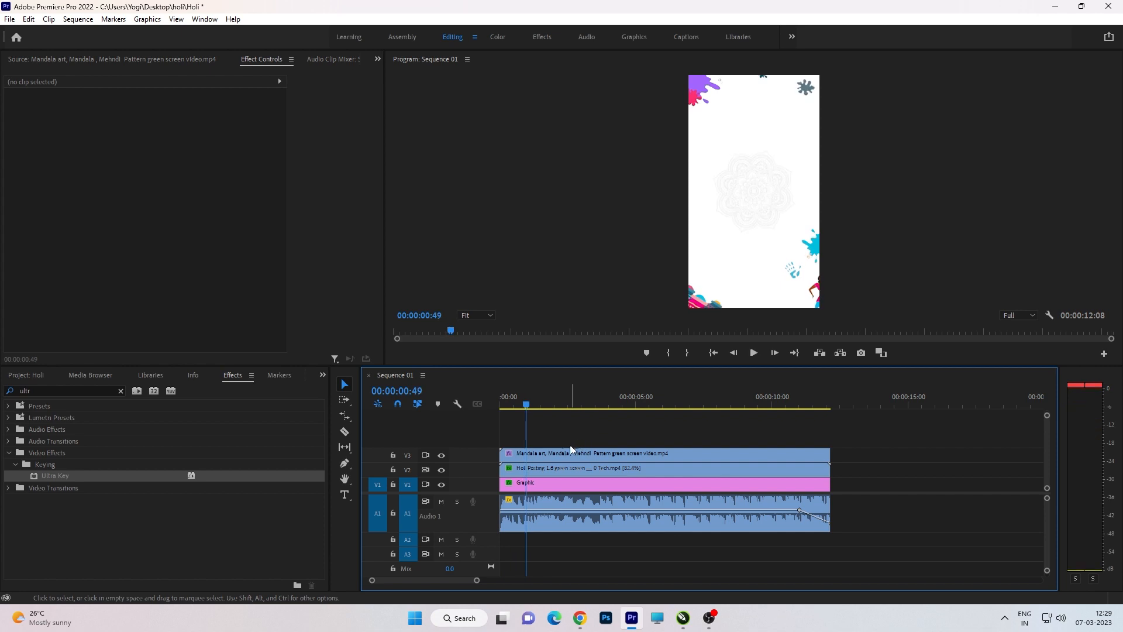
pyautogui.press('\\')
pyautogui.moveTo(502, 454); pyautogui.dragTo(545, 455)
# Step: Add Scale and Position keyframes to the Mandala art clip at 00:00:01:19
pyautogui.click(574, 454)
pyautogui.hotkey('shift', 'Right')
pyautogui.hotkey('shift', 'Right')
pyautogui.hotkey('shift', 'Right')
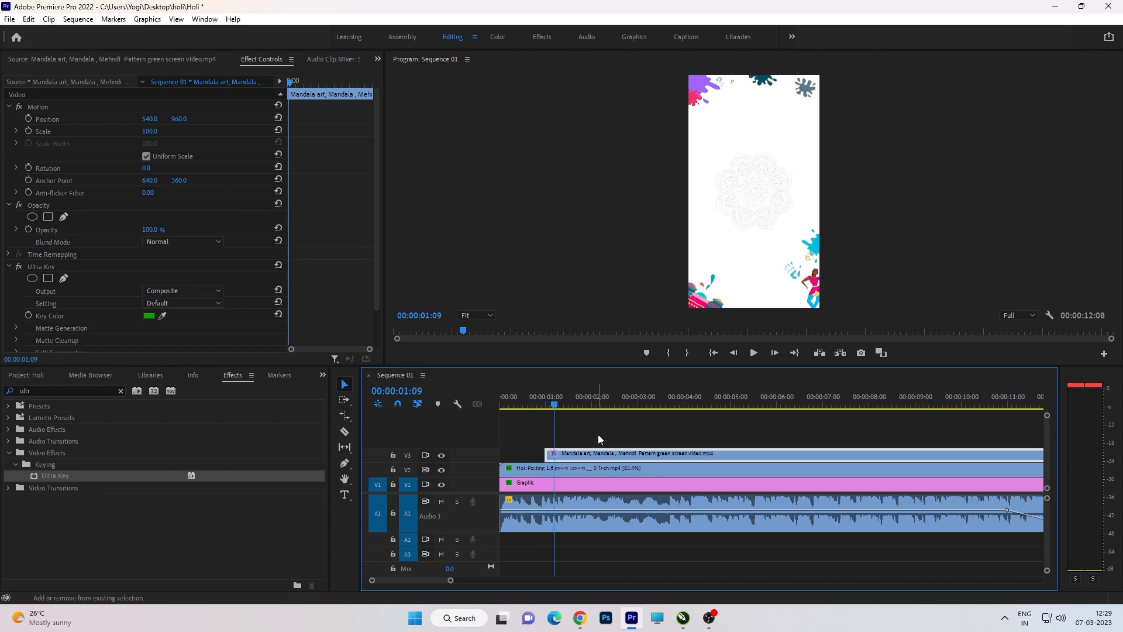
pyautogui.click(601, 432)
pyautogui.click(589, 449)
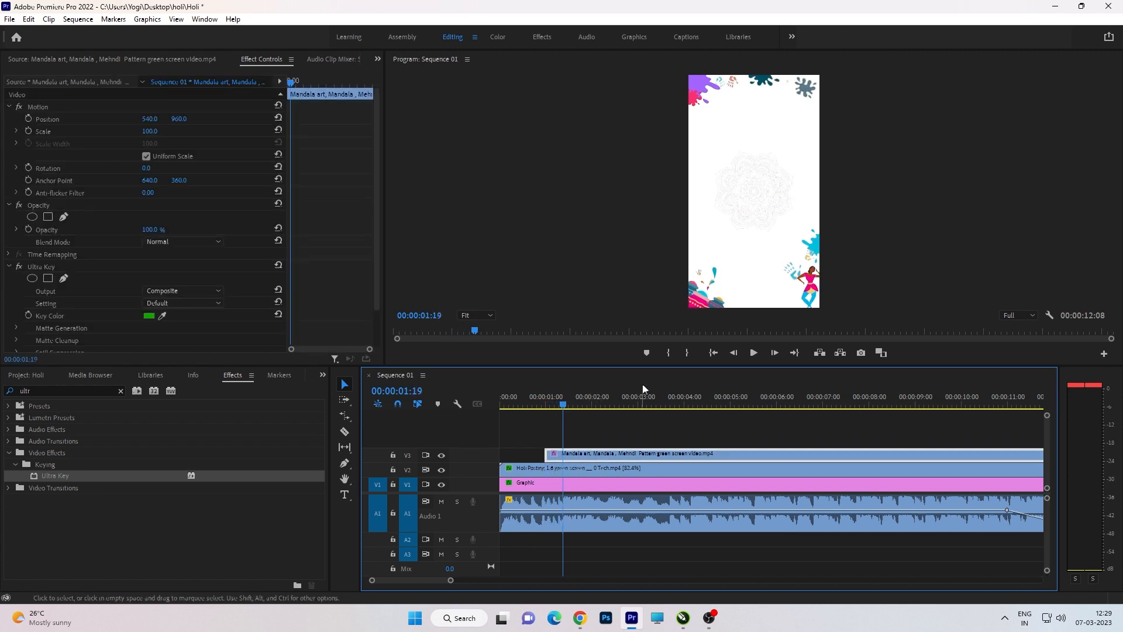
pyautogui.click(29, 130)
pyautogui.click(28, 119)
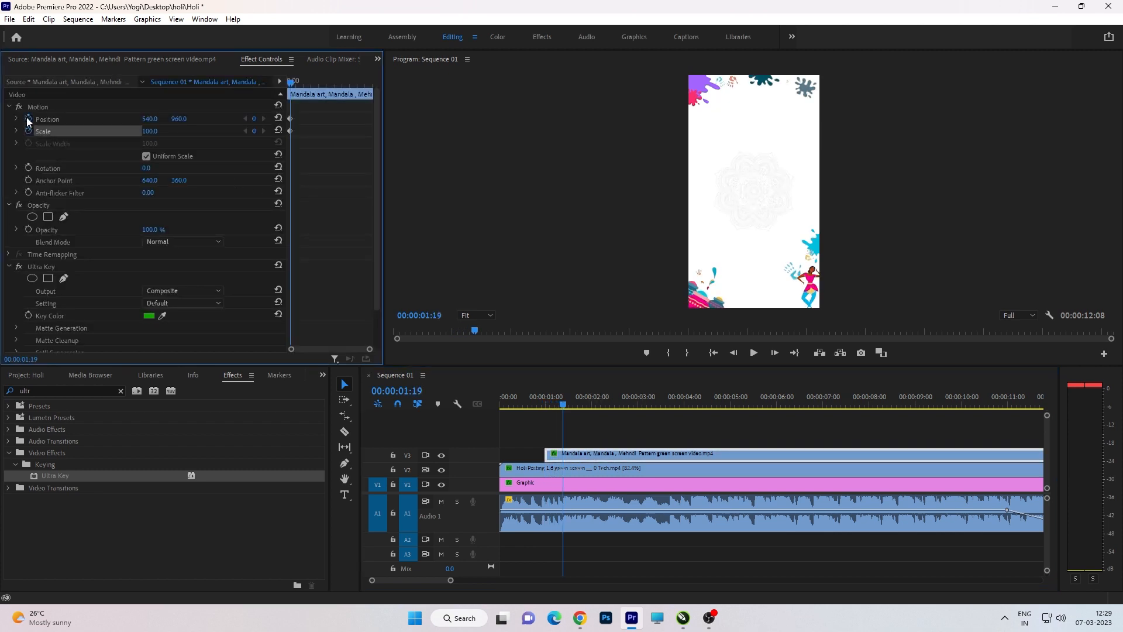
# Step: Shrink the mandala's scale to almost nothing at the clip's first frame, 00:00:00:49, so that it grows in
pyautogui.hotkey('shift', 'Left')
pyautogui.hotkey('shift', 'Left')
pyautogui.hotkey('shift', 'Left')
pyautogui.hotkey('shift', 'Left')
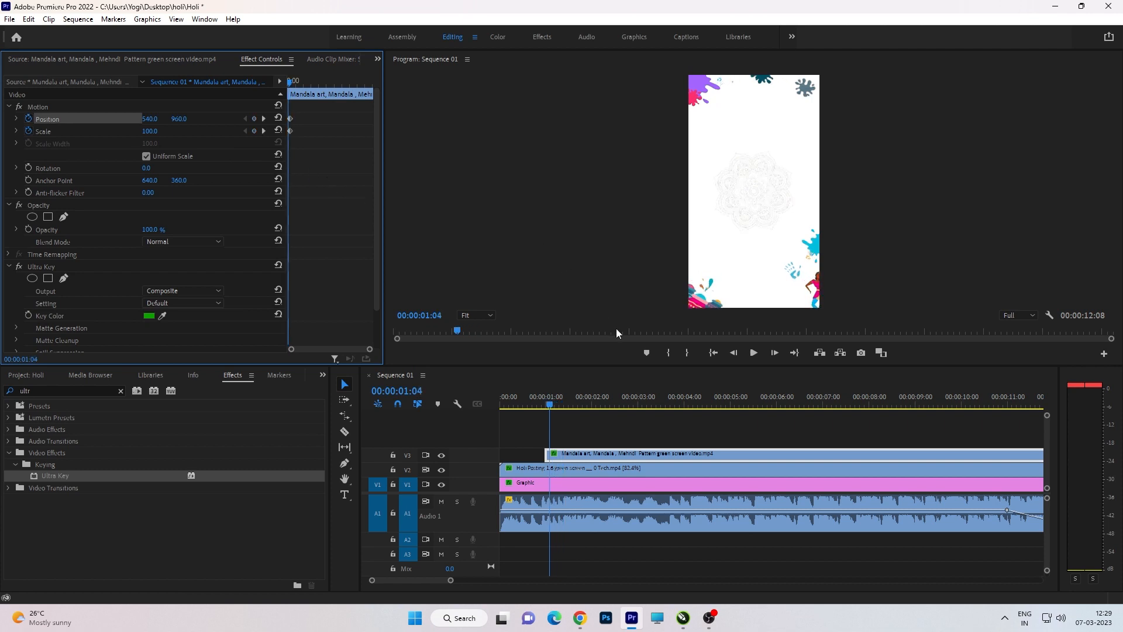
pyautogui.moveTo(150, 131); pyautogui.dragTo(117, 131)
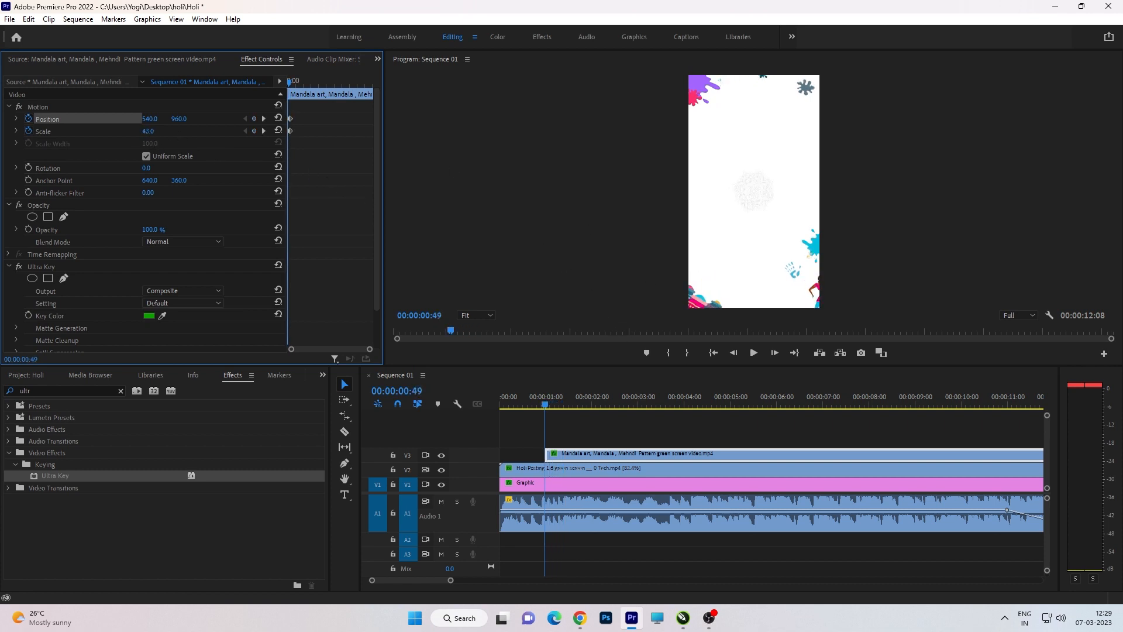
# Step: Play the sequence from the start to check the mandala's scale animation, and save the project
pyautogui.moveTo(527, 401); pyautogui.dragTo(500, 401)
pyautogui.press('space')
pyautogui.click(624, 426)
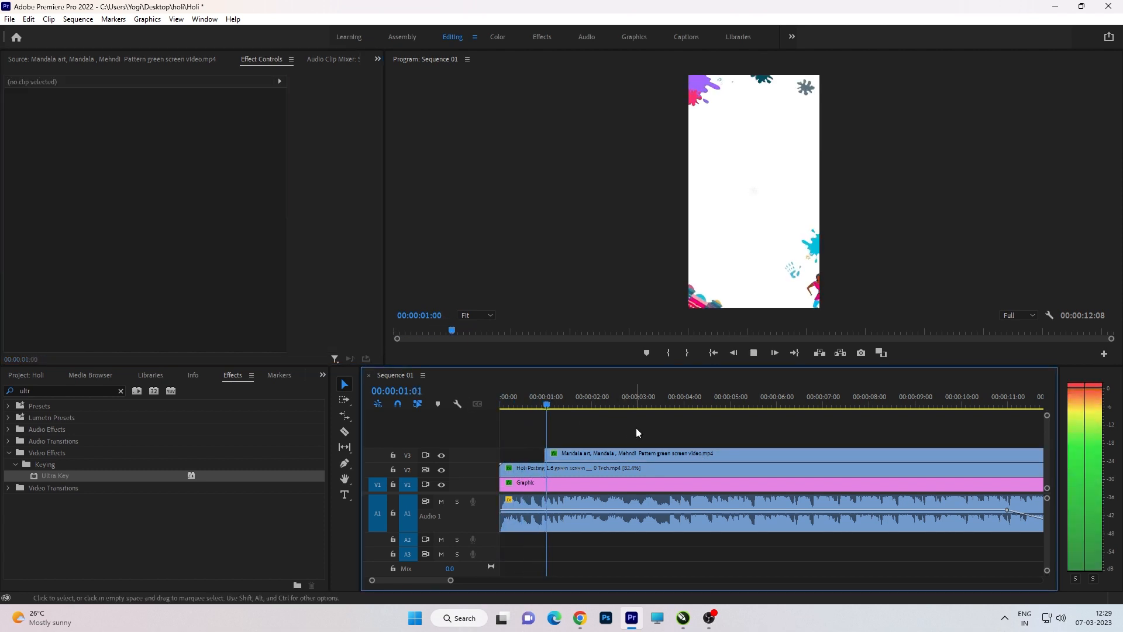
pyautogui.press('-')
pyautogui.press('-')
pyautogui.press('-')
pyautogui.press('=')
pyautogui.scroll(1, 590, 443)
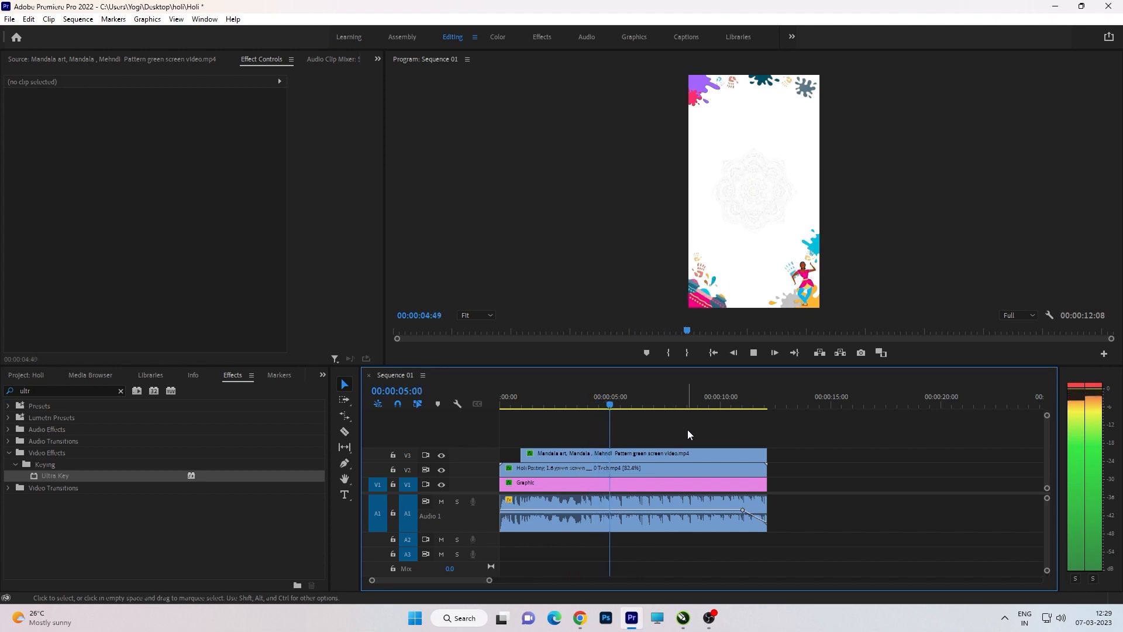
pyautogui.press('space')
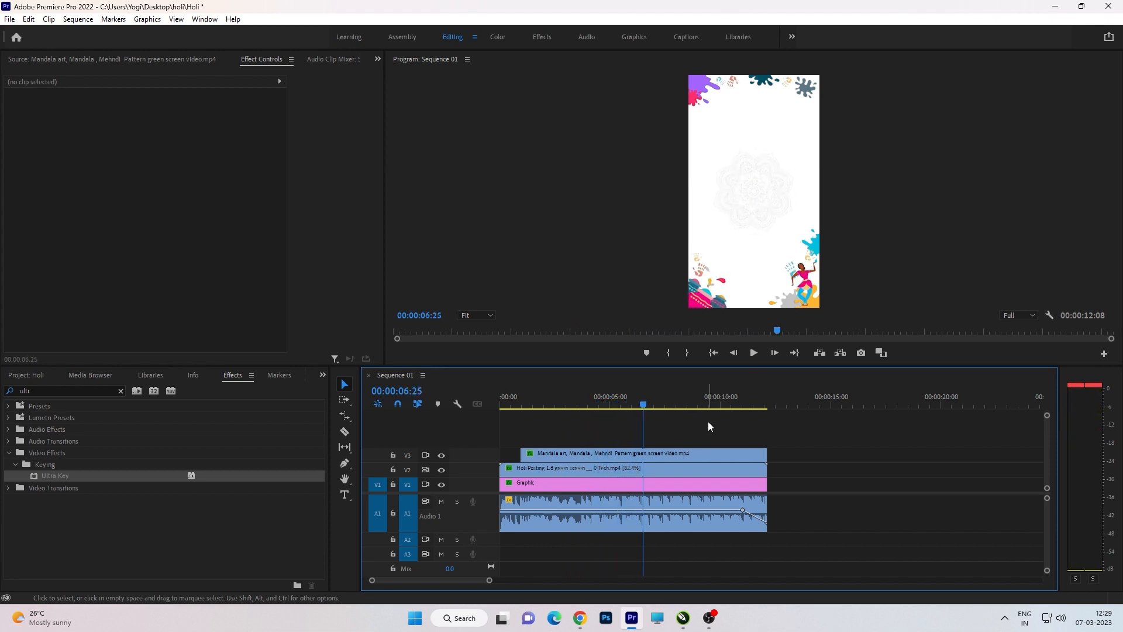
pyautogui.hotkey('ctrl', 's')
# Step: Replay the sequence from the start to about 00:00:06:12 and save the project again
pyautogui.press('=')
pyautogui.scroll(1, 685, 431)
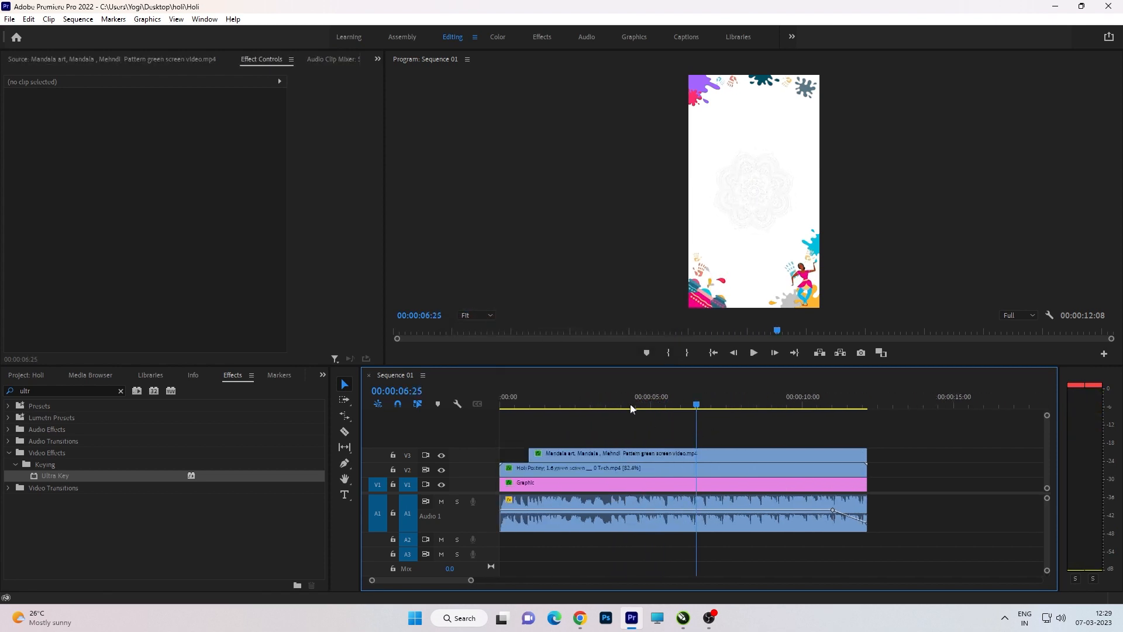
pyautogui.press('Home')
pyautogui.press('space')
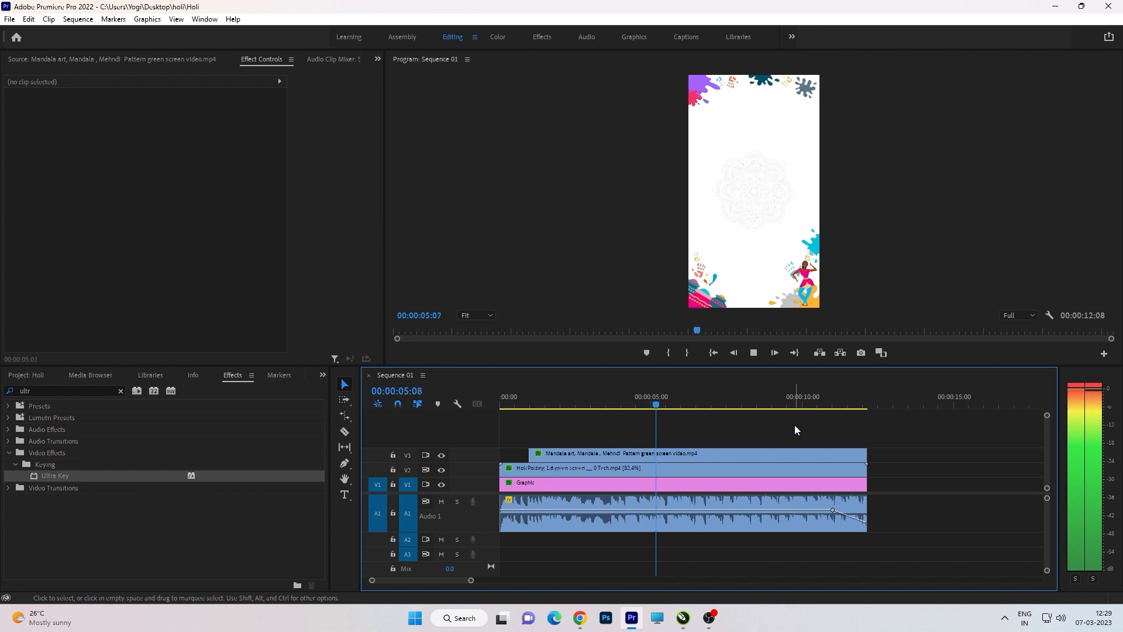
pyautogui.press('space')
pyautogui.hotkey('ctrl', 's')
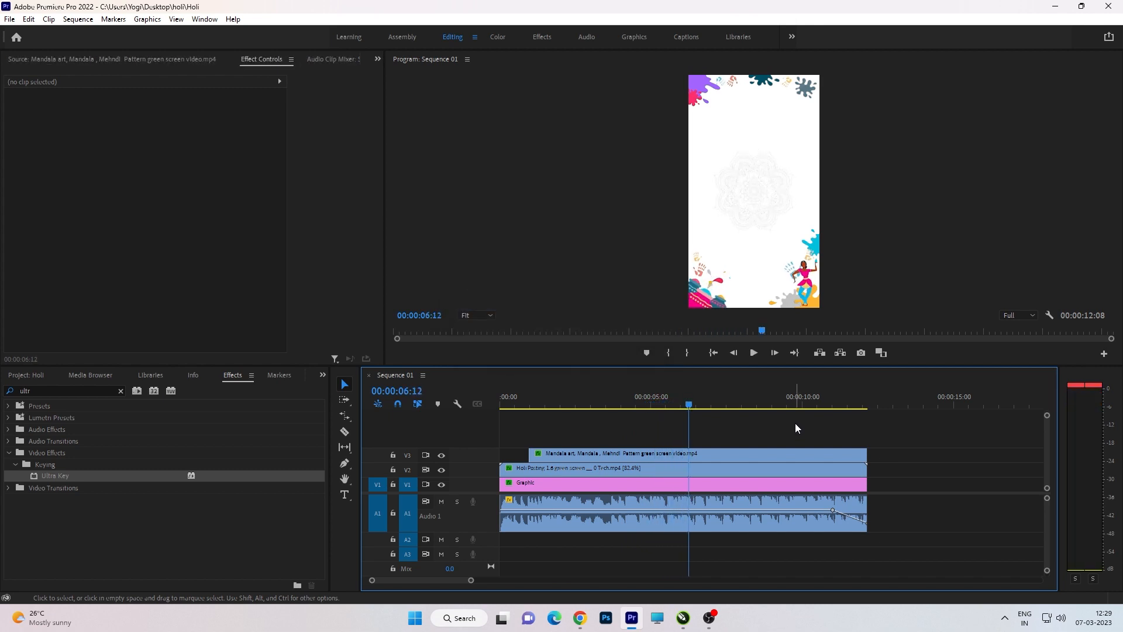
# Step: Draw a wide rectangle across the top of the frame at 00:00:06:12, centred at about 552, 150
pyautogui.click(344, 465)
pyautogui.moveTo(344, 467); pyautogui.dragTo(377, 475)
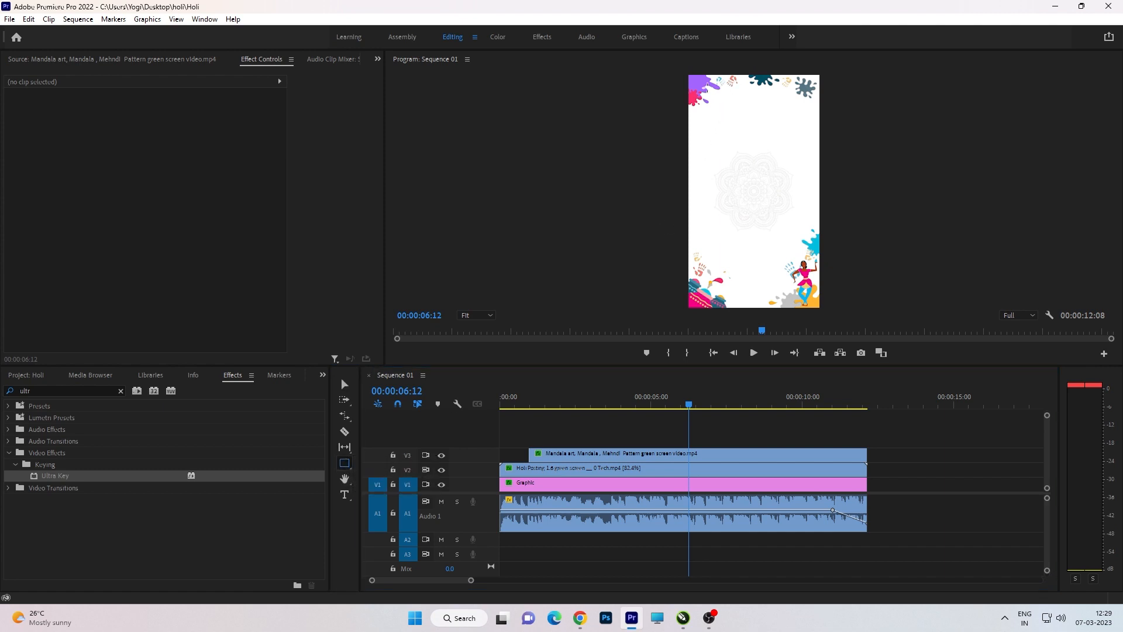
pyautogui.moveTo(712, 82); pyautogui.dragTo(727, 95)
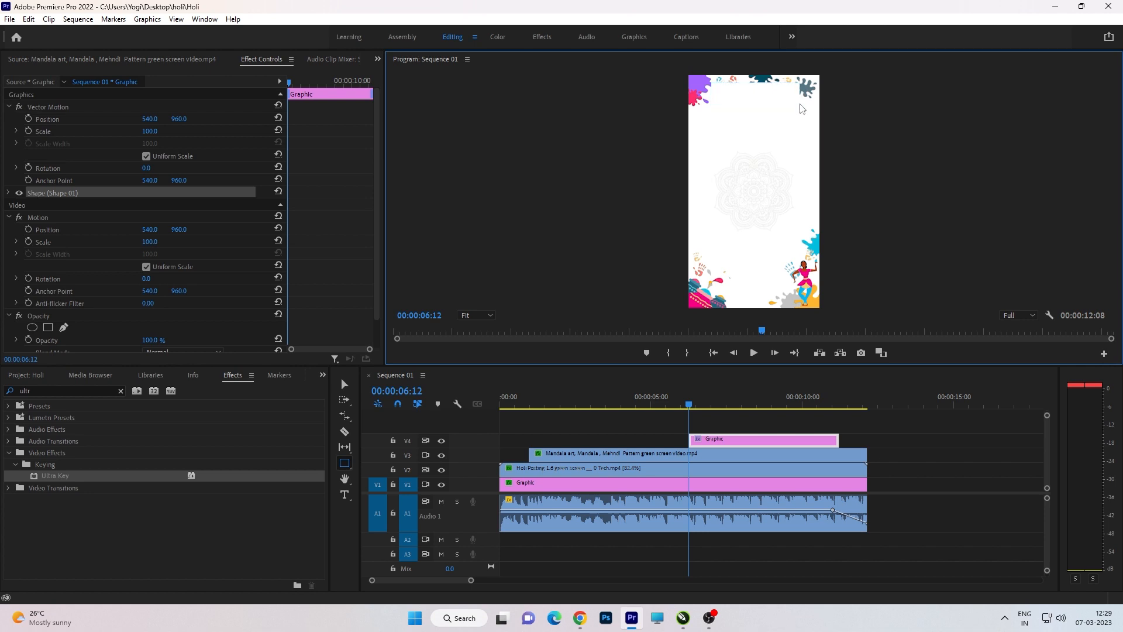
# Step: Set the rectangle's fill color to dark red 840000
pyautogui.click(11, 193)
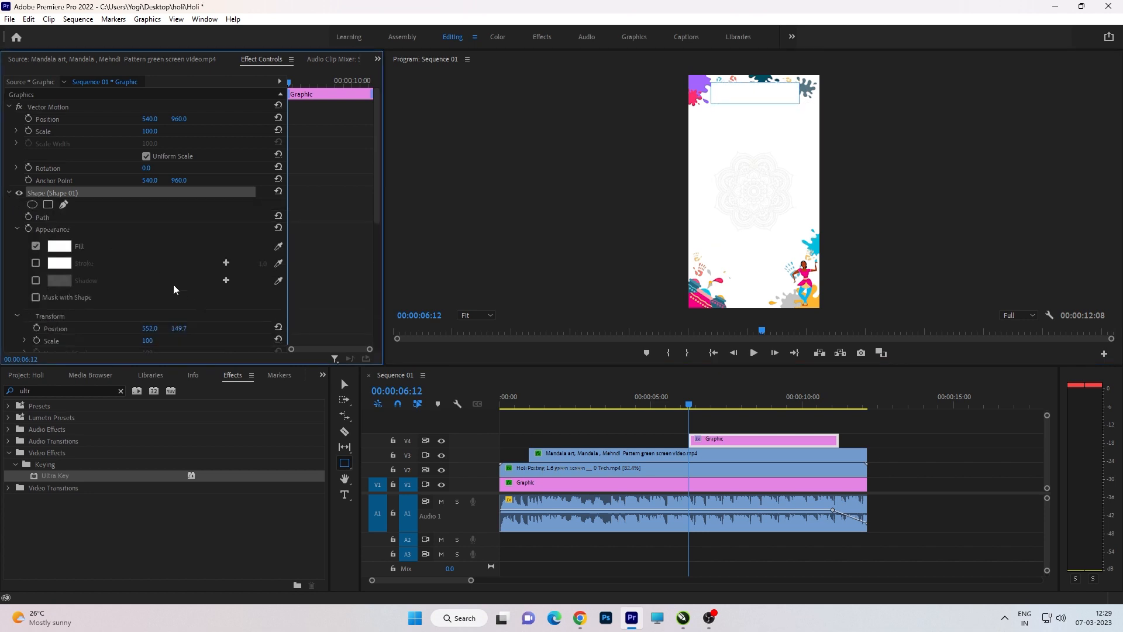
pyautogui.click(69, 247)
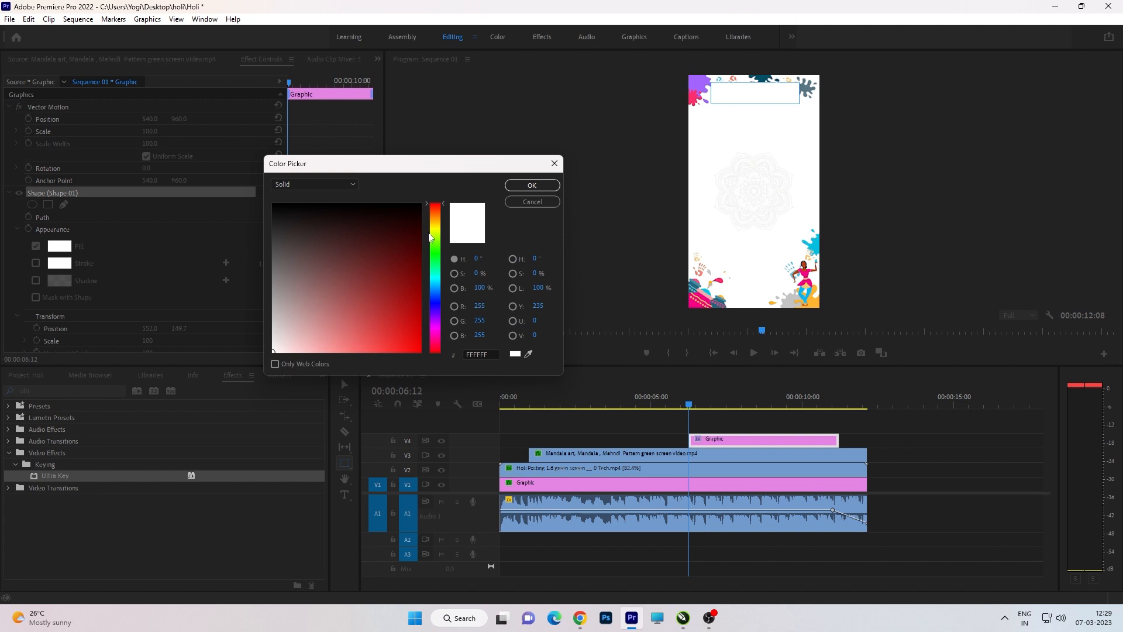
pyautogui.click(421, 281)
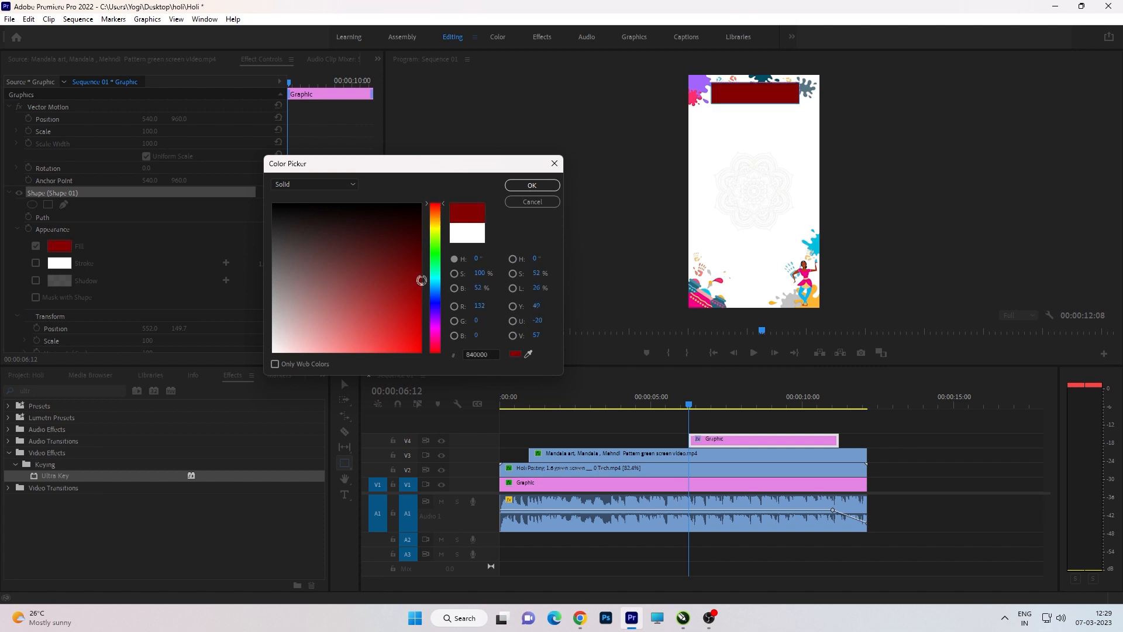
pyautogui.click(528, 185)
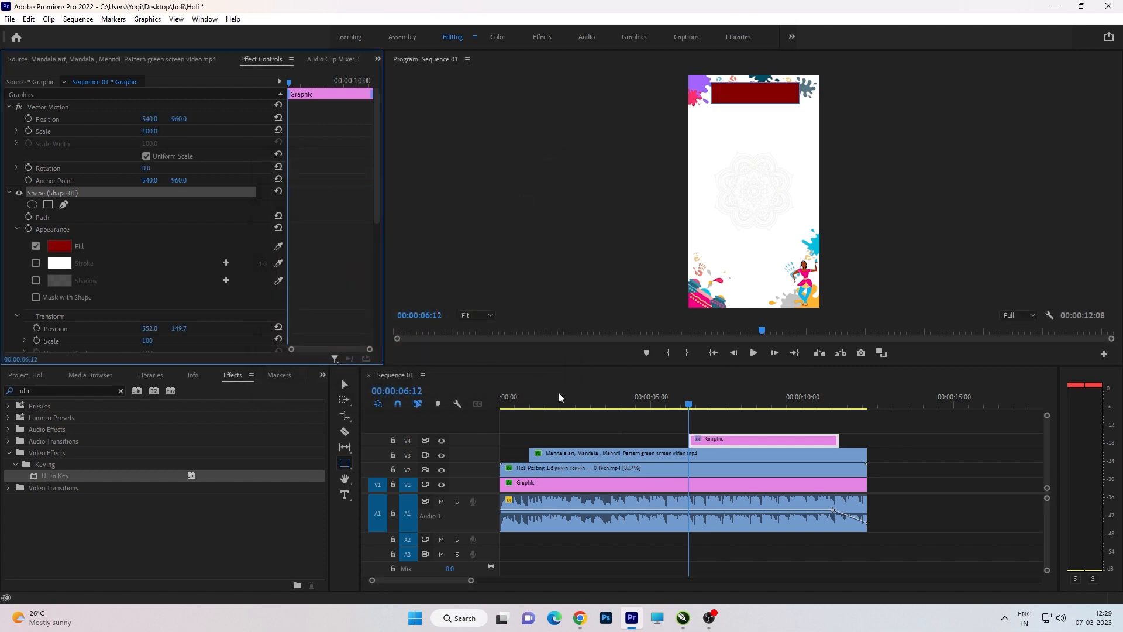
# Step: Add the text LOGO HEAR to the graphic and centre it over the dark red rectangle
pyautogui.click(639, 440)
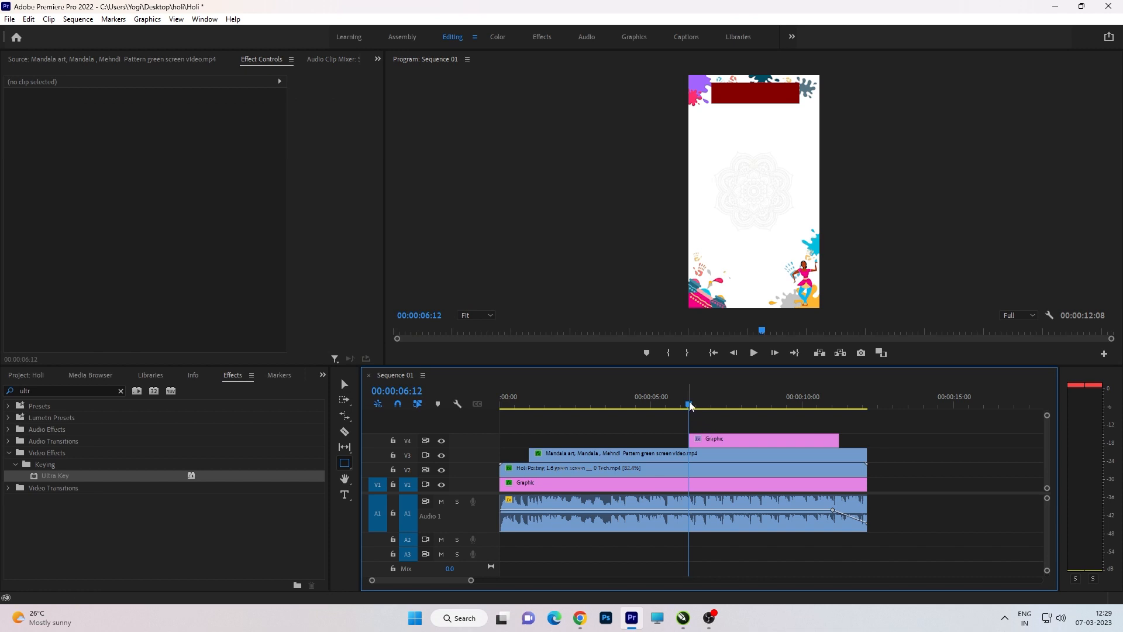
pyautogui.click(712, 406)
pyautogui.click(344, 495)
pyautogui.click(730, 103)
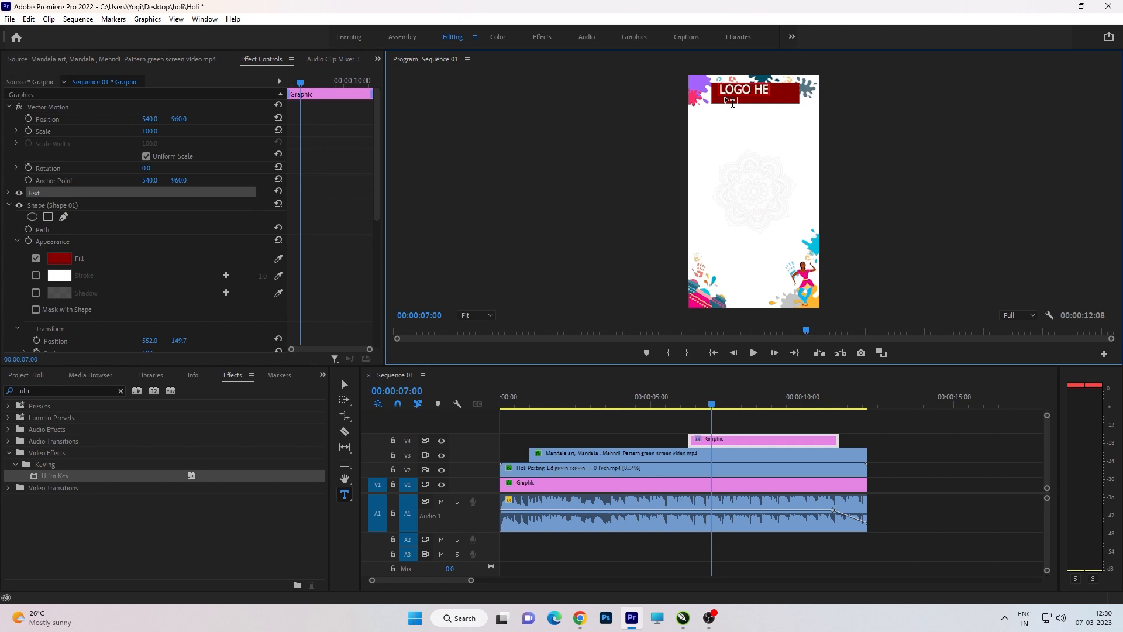
pyautogui.press('Escape')
pyautogui.moveTo(768, 98); pyautogui.dragTo(768, 101)
# Step: Move the LOGO HEAR graphic on V4 to start at 00:00:00:48 and extend it to the end of the music
pyautogui.click(506, 398)
pyautogui.press('space')
pyautogui.press('space')
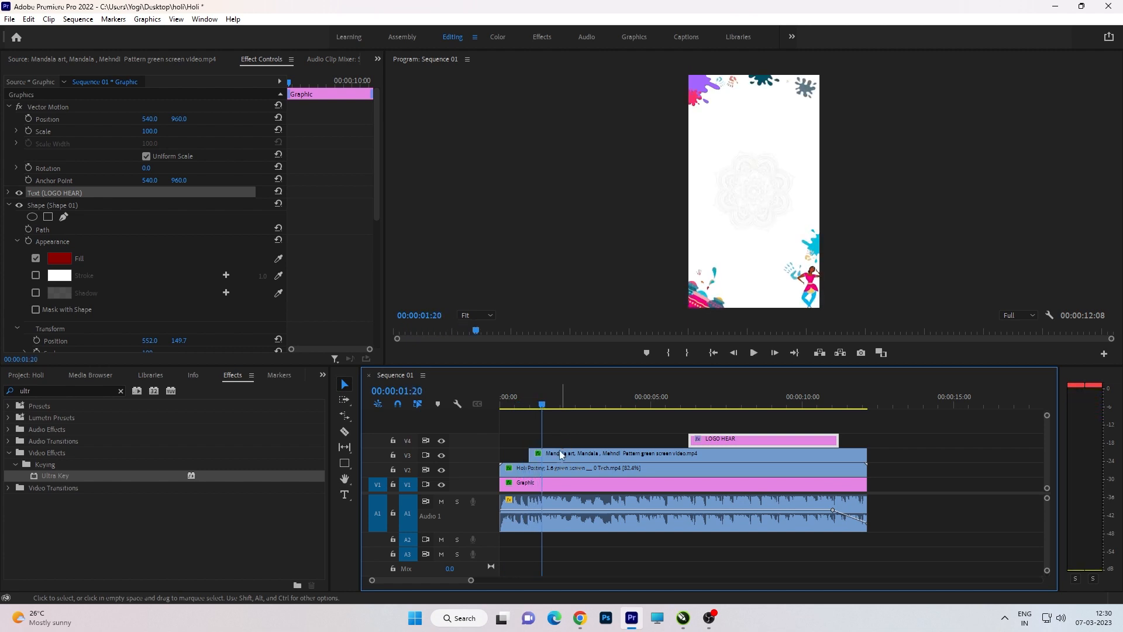
pyautogui.click(529, 402)
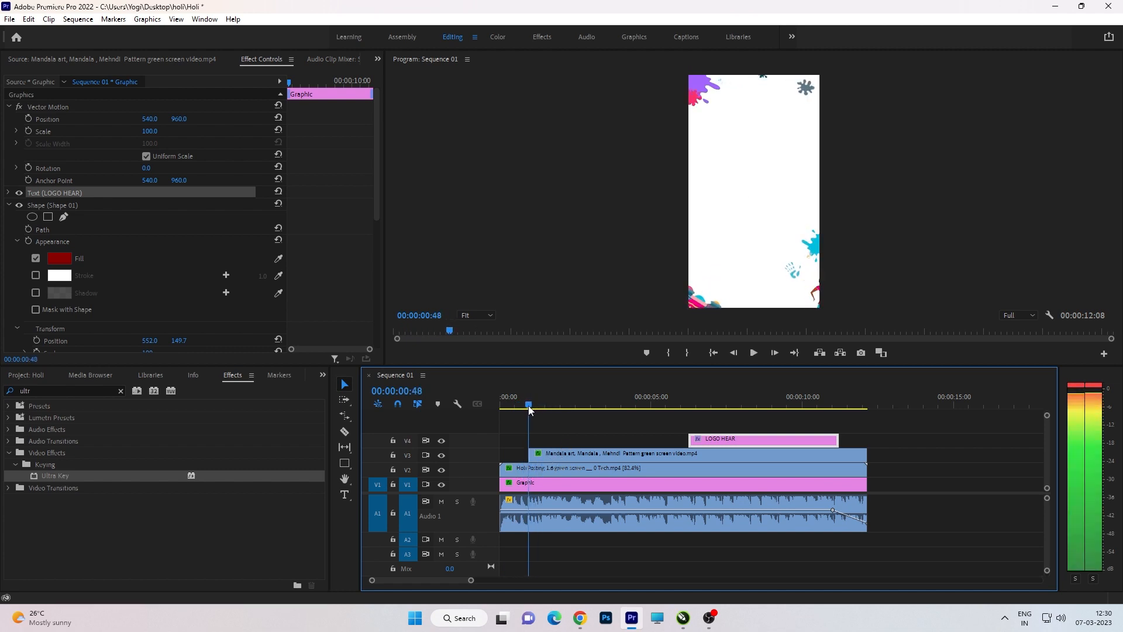
pyautogui.moveTo(707, 440); pyautogui.dragTo(546, 440)
pyautogui.moveTo(675, 439); pyautogui.dragTo(868, 440)
pyautogui.click(820, 448)
pyautogui.click(634, 440)
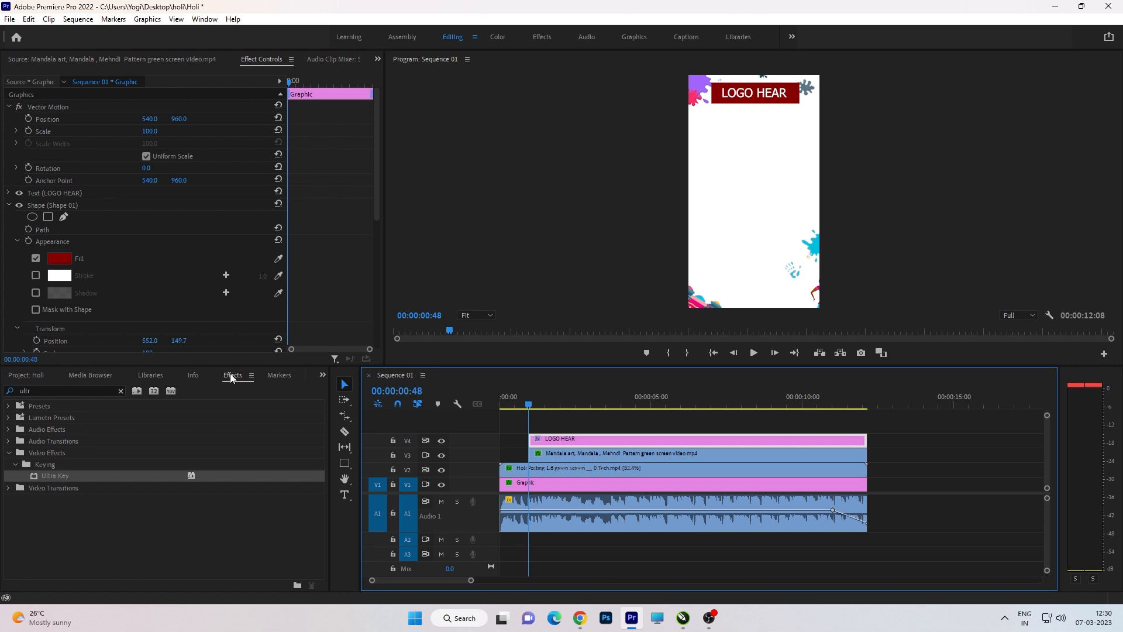
# Step: Find the Wipe video transition, apply it to the start of the LOGO HEAR graphic, and play the opening to check it
pyautogui.click(96, 390)
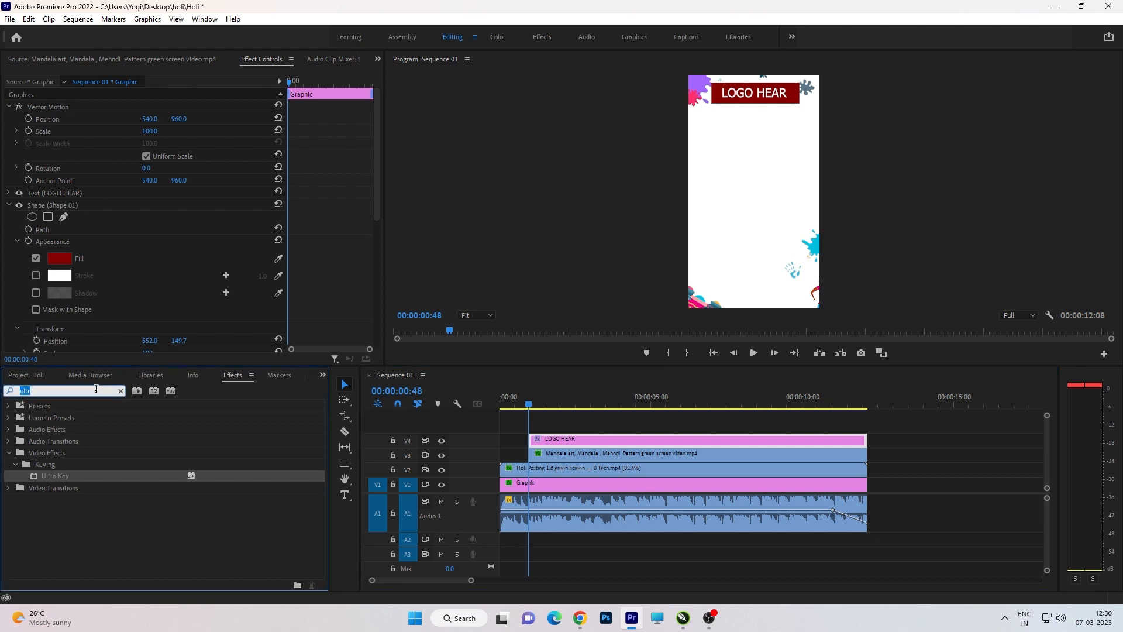
pyautogui.write('wipe')
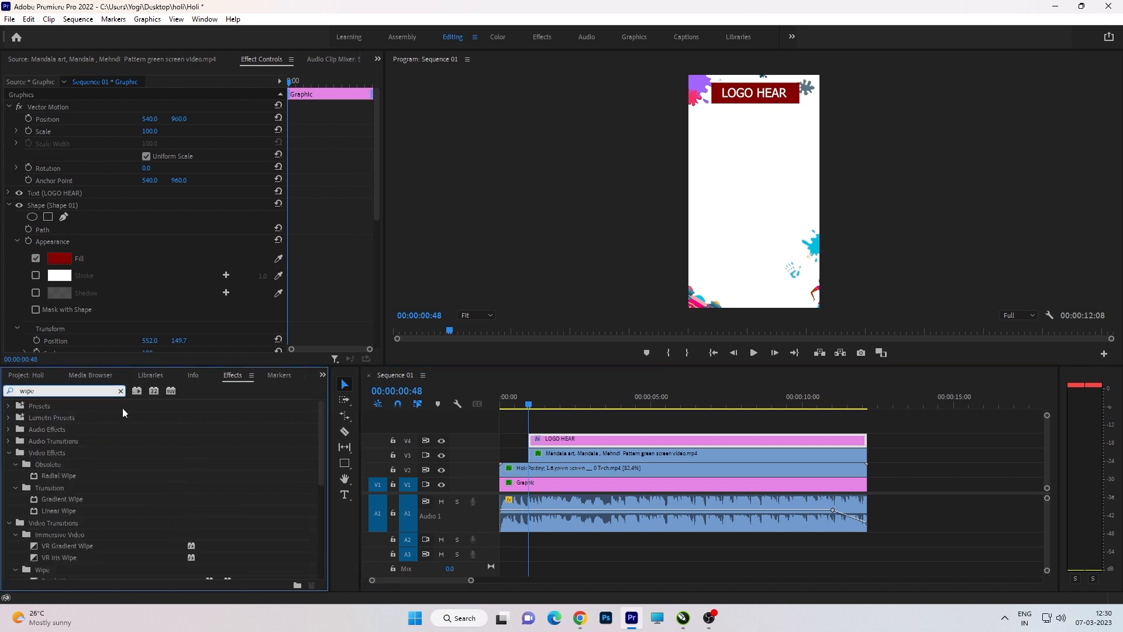
pyautogui.scroll(-10, 138, 447)
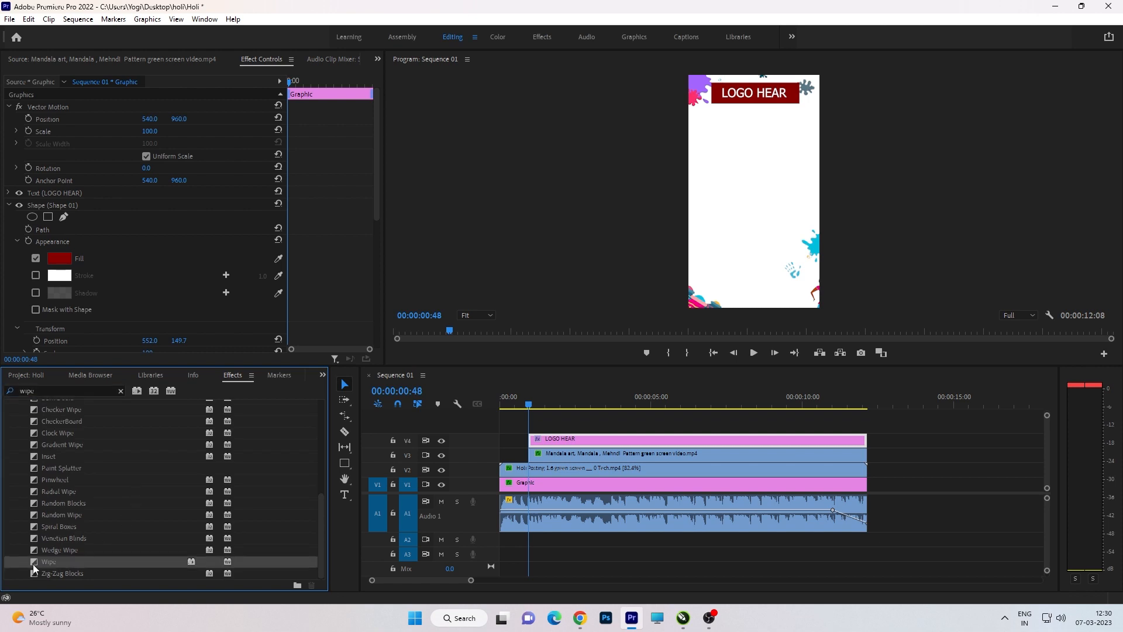
pyautogui.moveTo(528, 443); pyautogui.dragTo(530, 440)
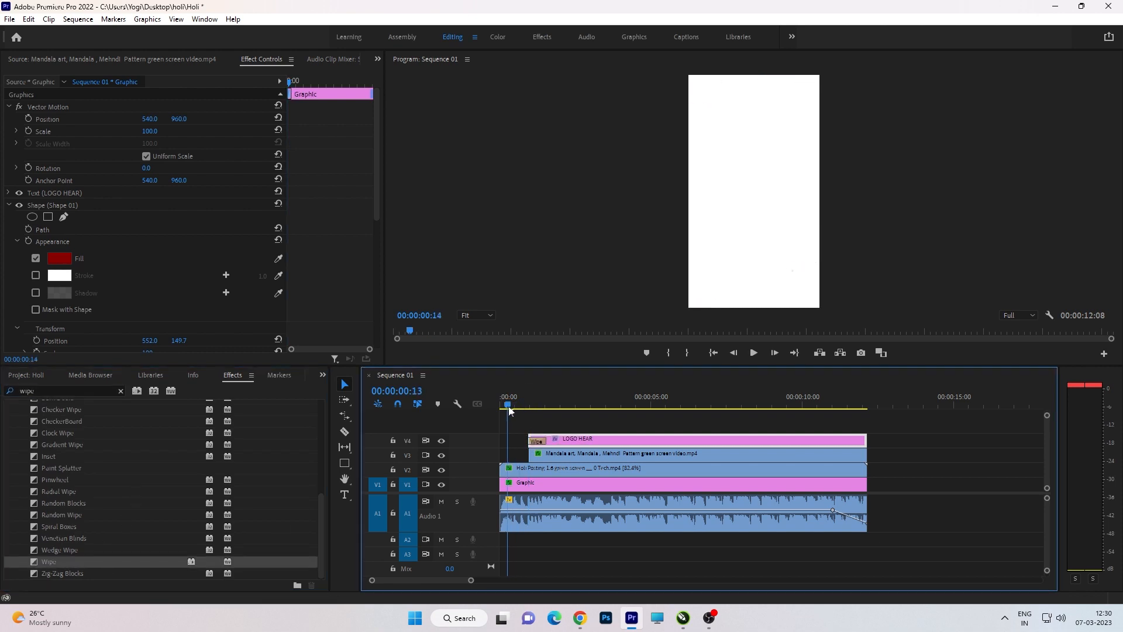
pyautogui.press('space')
pyautogui.press('space')
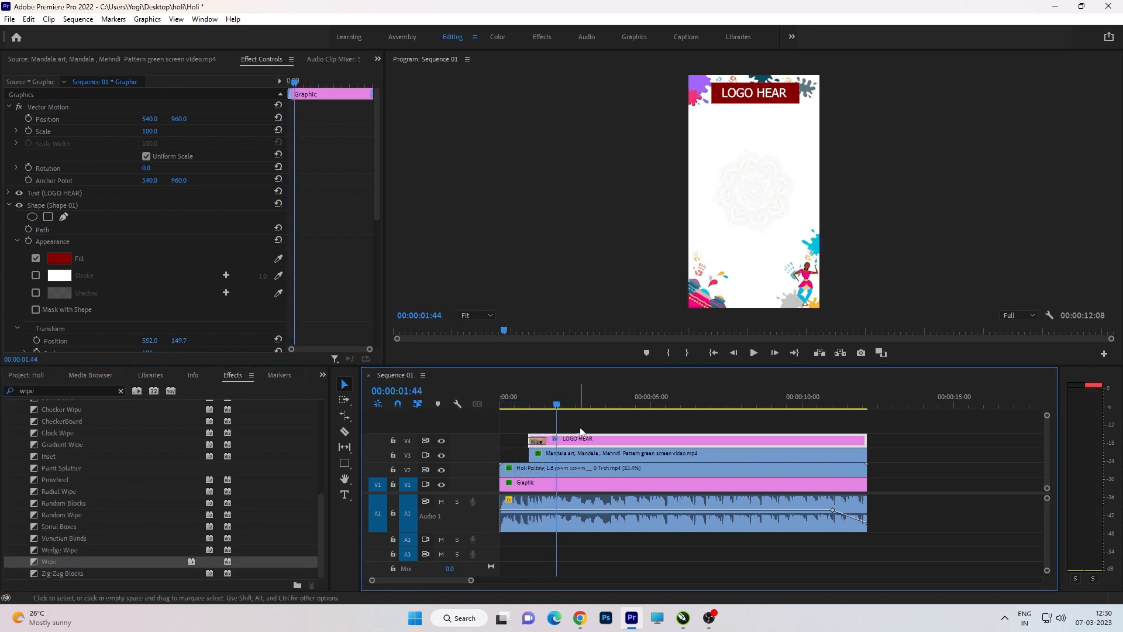
# Step: Try the LOGO HEAR Wipe transition running from bottom to top and play the opening
pyautogui.click(534, 403)
pyautogui.click(537, 442)
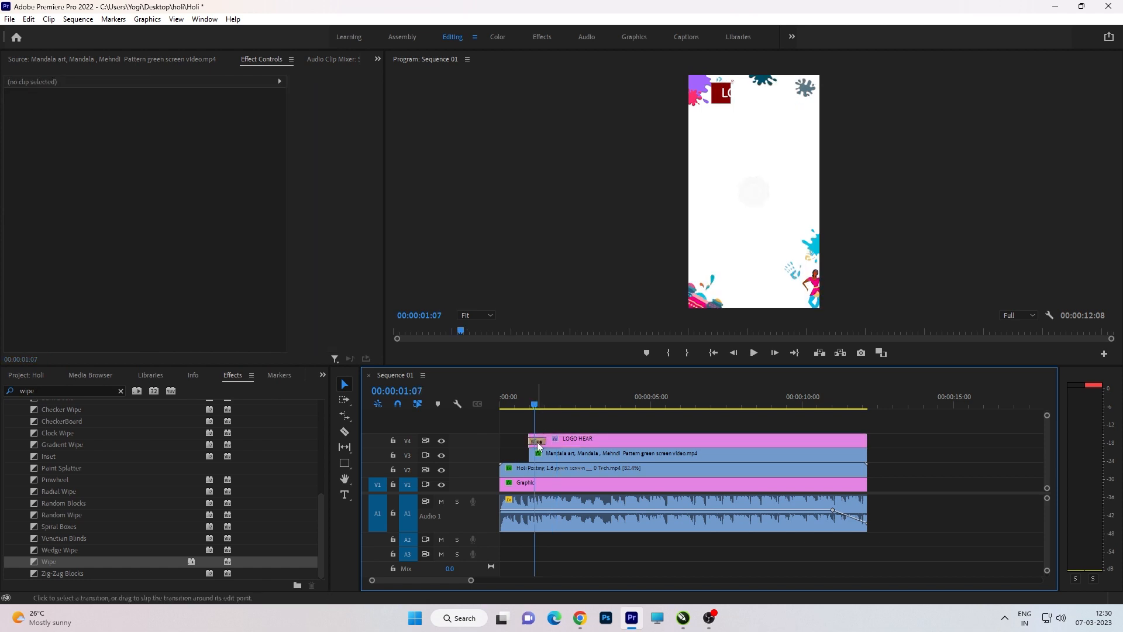
pyautogui.click(37, 124)
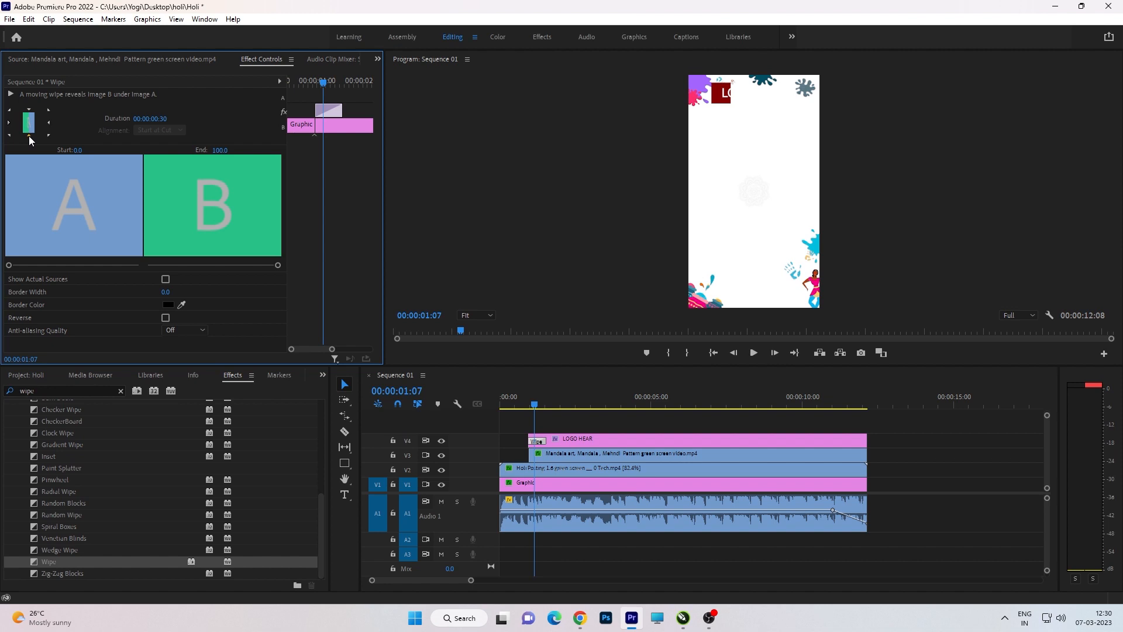
pyautogui.click(29, 136)
pyautogui.click(529, 399)
pyautogui.press('space')
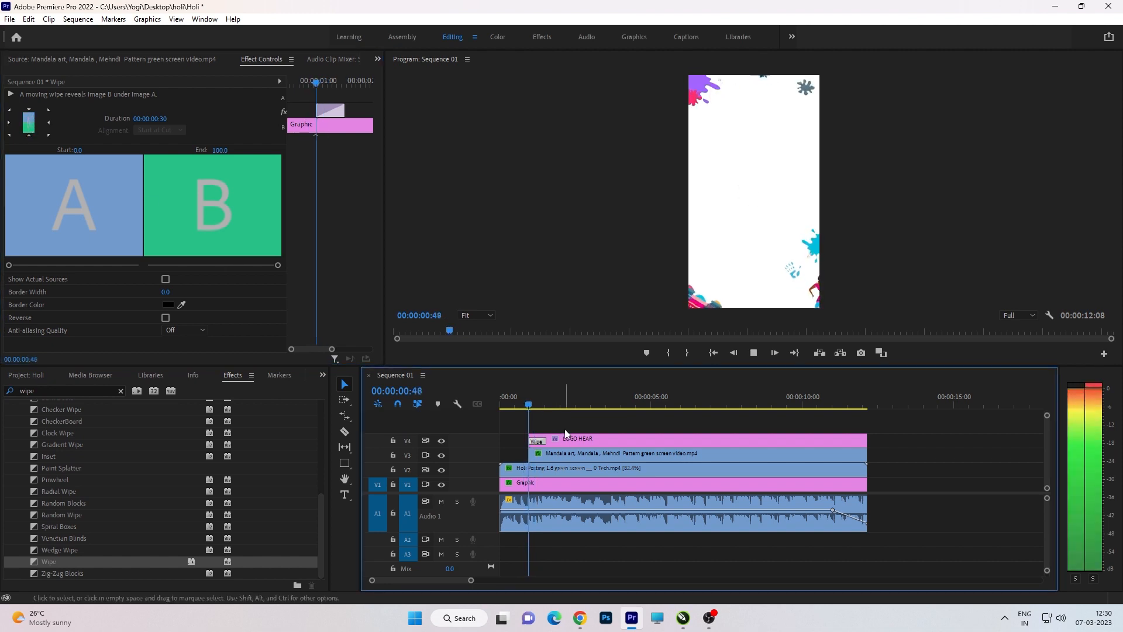
# Step: Try the LOGO HEAR Wipe transition running from top to bottom and play the opening
pyautogui.click(31, 110)
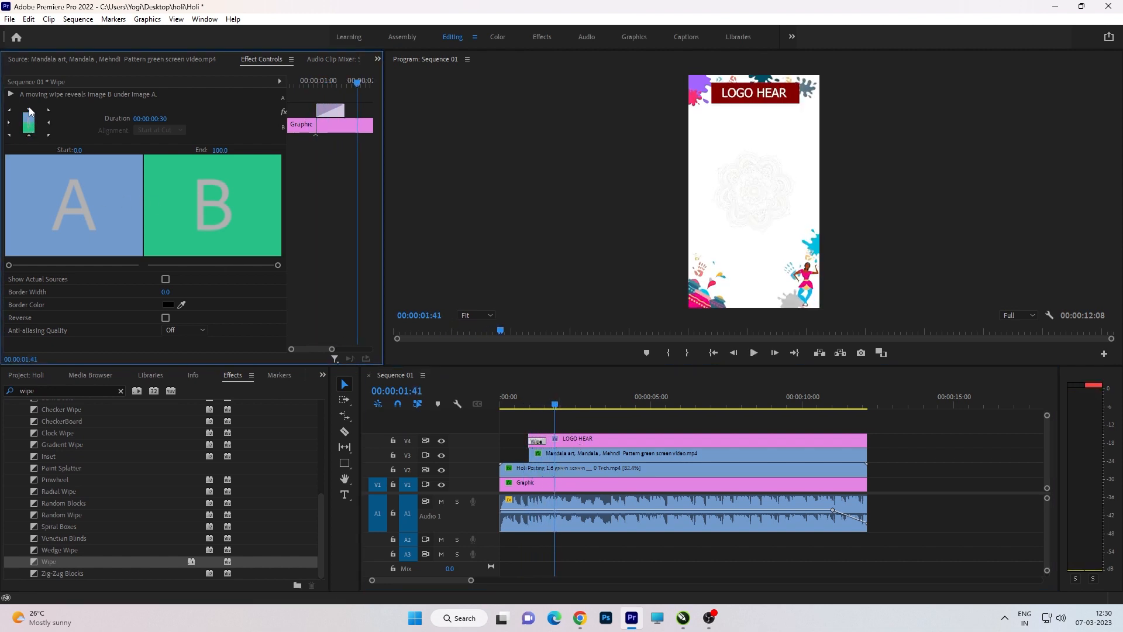
pyautogui.click(521, 405)
pyautogui.press('space')
pyautogui.press('space')
pyautogui.scroll(2, 539, 431)
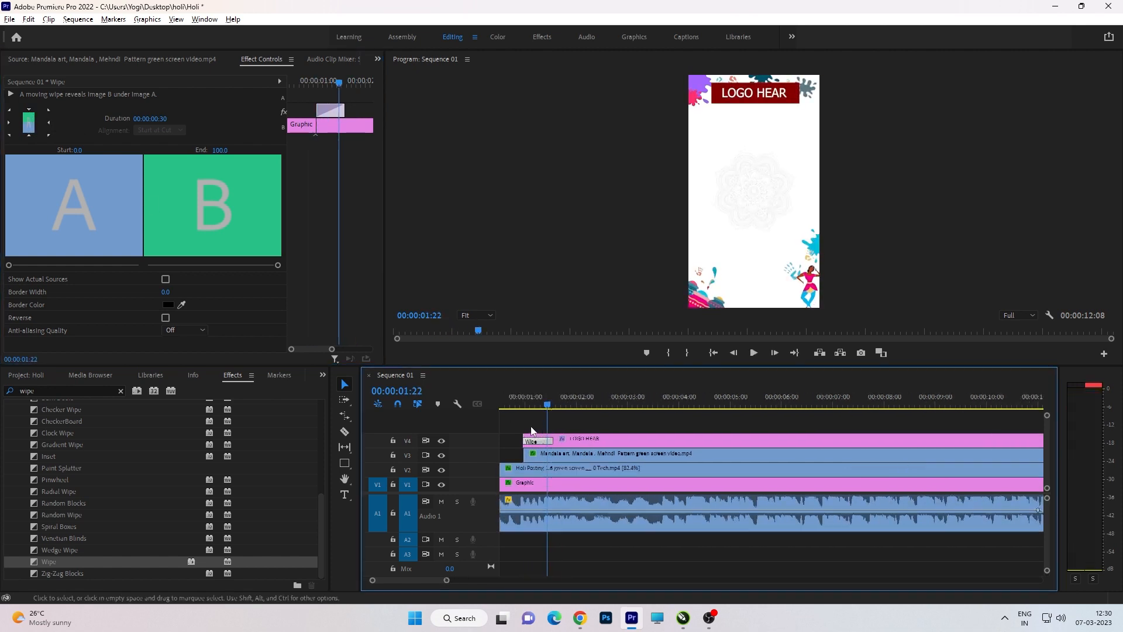
pyautogui.scroll(1, 531, 432)
pyautogui.click(560, 396)
pyautogui.press('space')
pyautogui.scroll(-2, 637, 435)
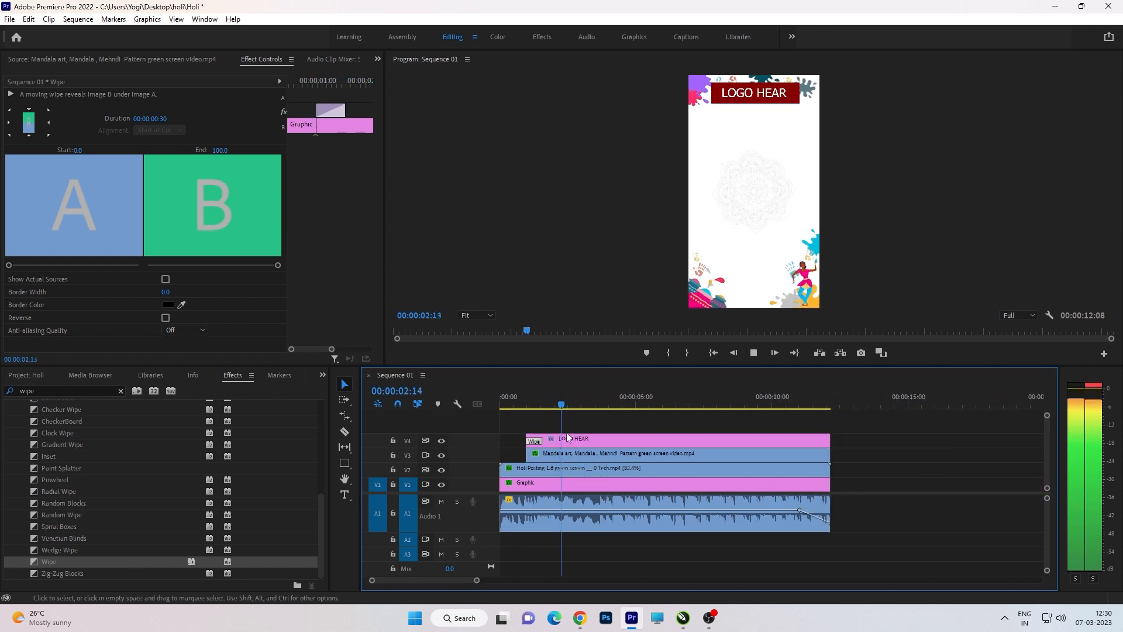
pyautogui.press('space')
# Step: Set the LOGO HEAR Wipe transition to run from left to right and play the opening to check it
pyautogui.click(534, 440)
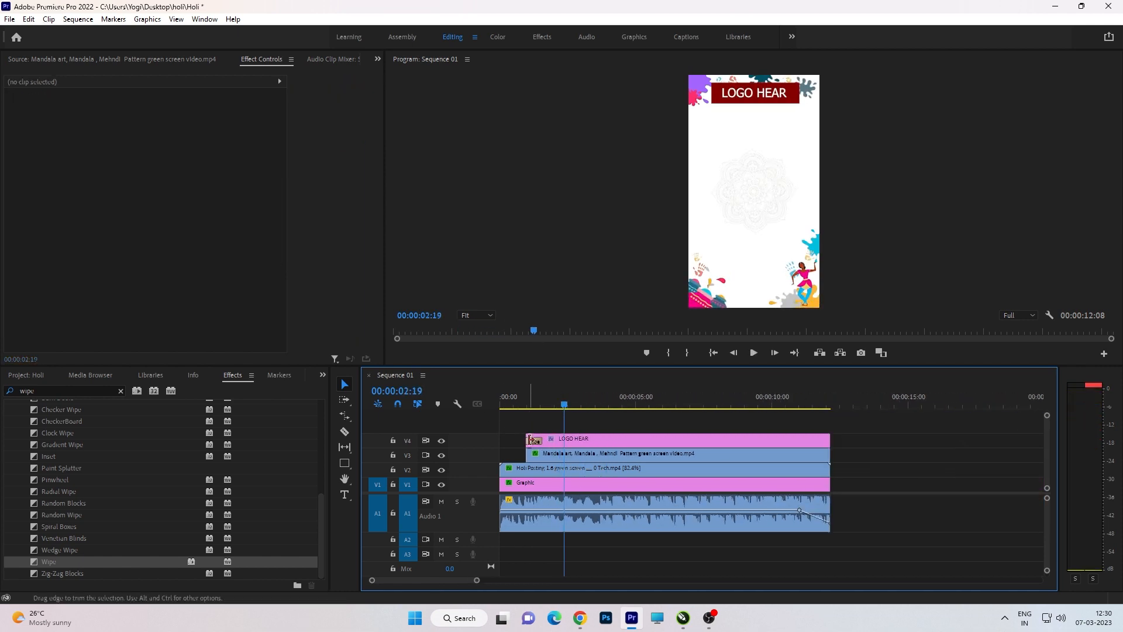
pyautogui.click(533, 442)
pyautogui.click(8, 123)
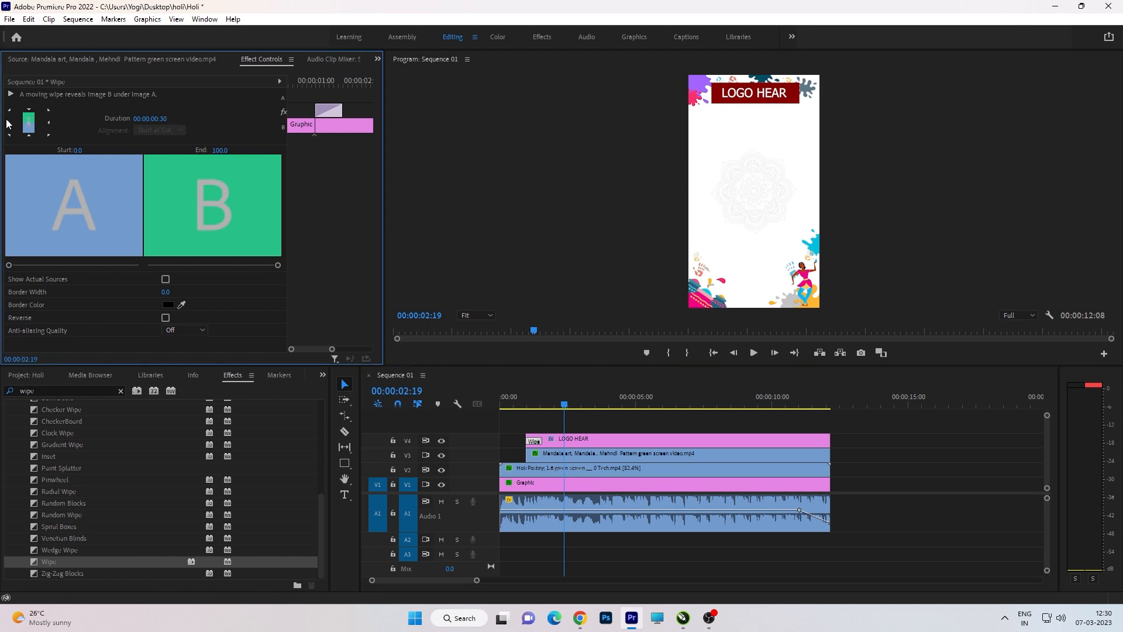
pyautogui.click(528, 408)
pyautogui.press('space')
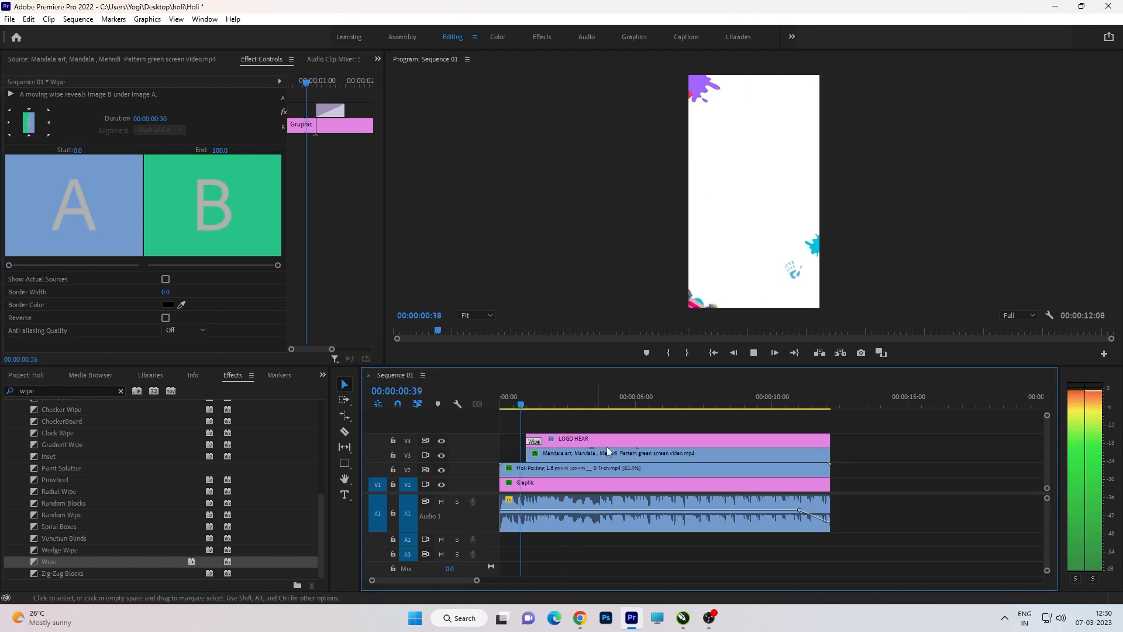
pyautogui.press('space')
# Step: Deselect the transition, play a little more of the sequence, and save the project
pyautogui.click(852, 462)
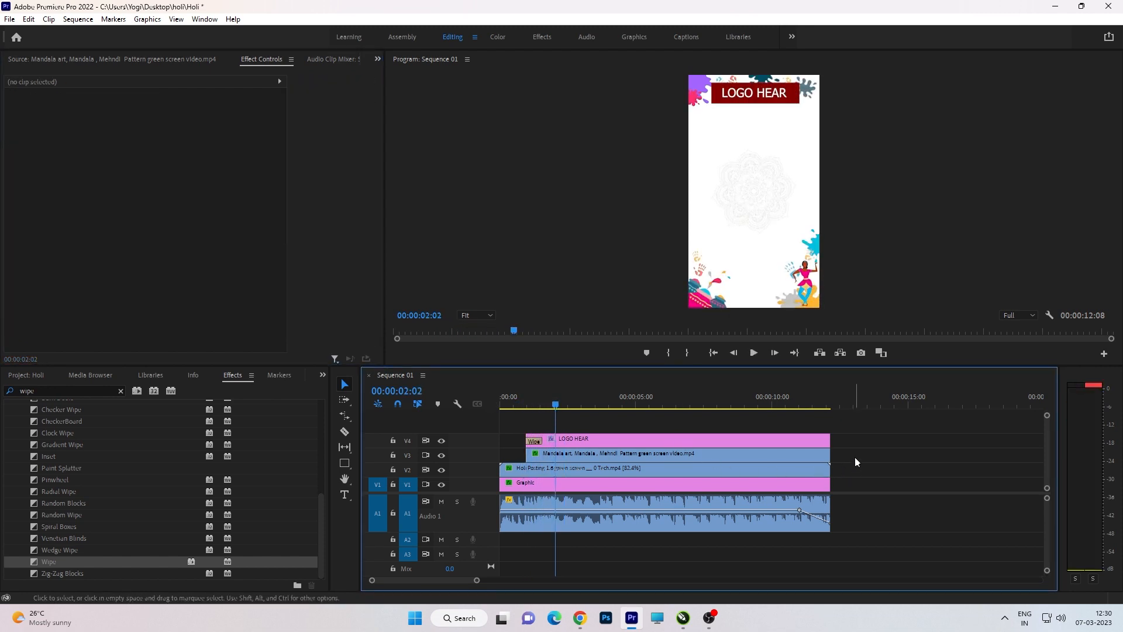
pyautogui.press('space')
pyautogui.press('space')
pyautogui.hotkey('ctrl', 's')
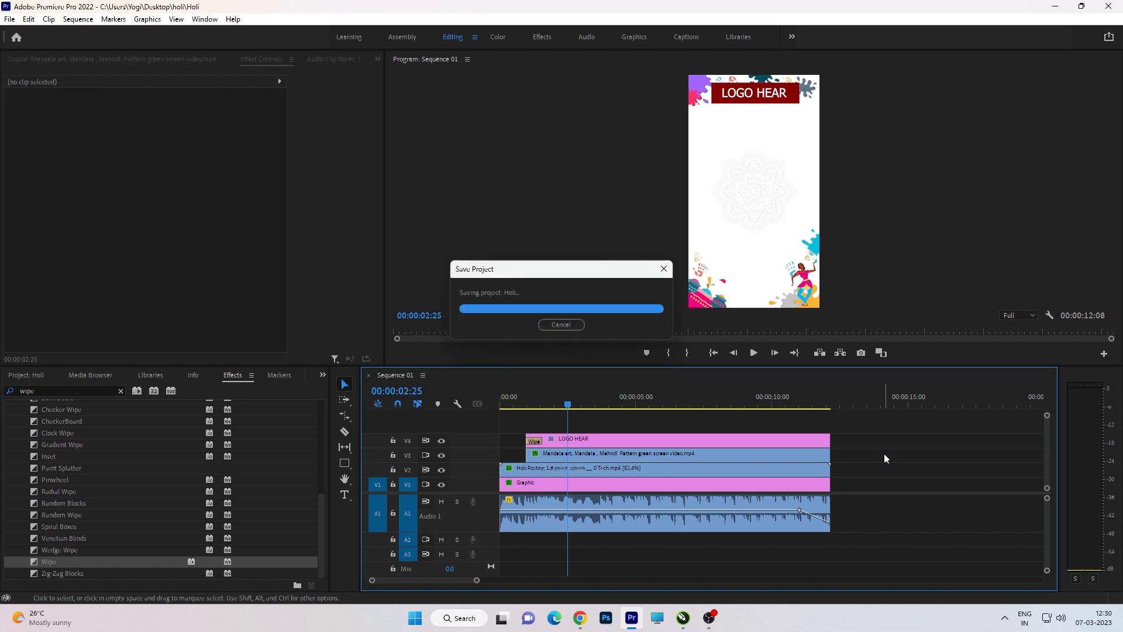
# Step: Switch to Google Translate in Chrome and copy the full English Holi greeting
pyautogui.click(580, 617)
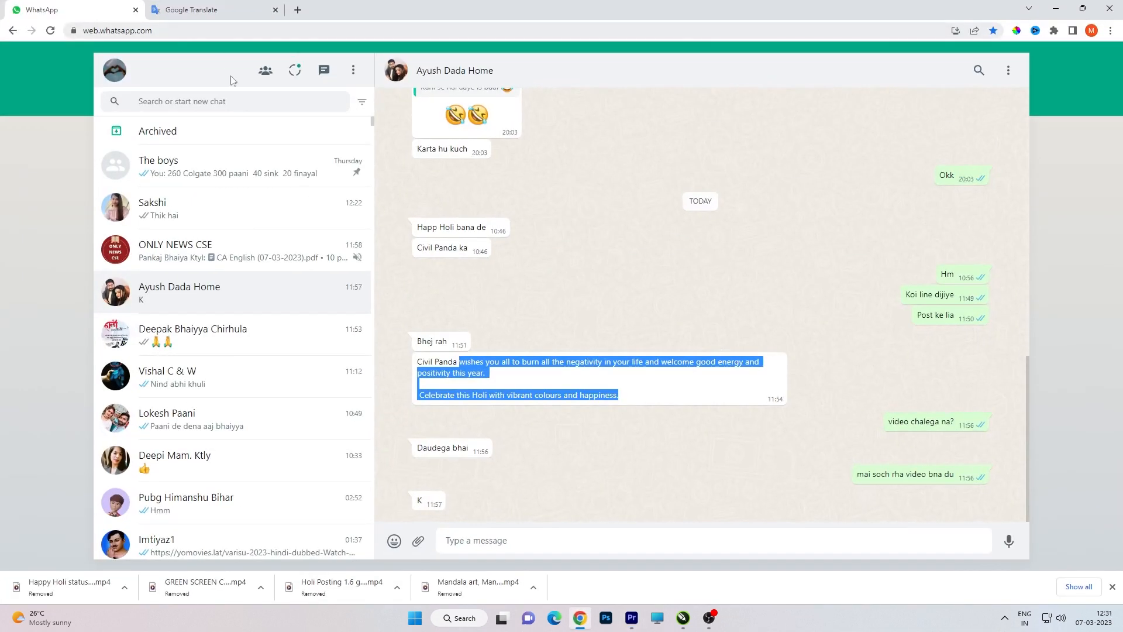
pyautogui.click(190, 8)
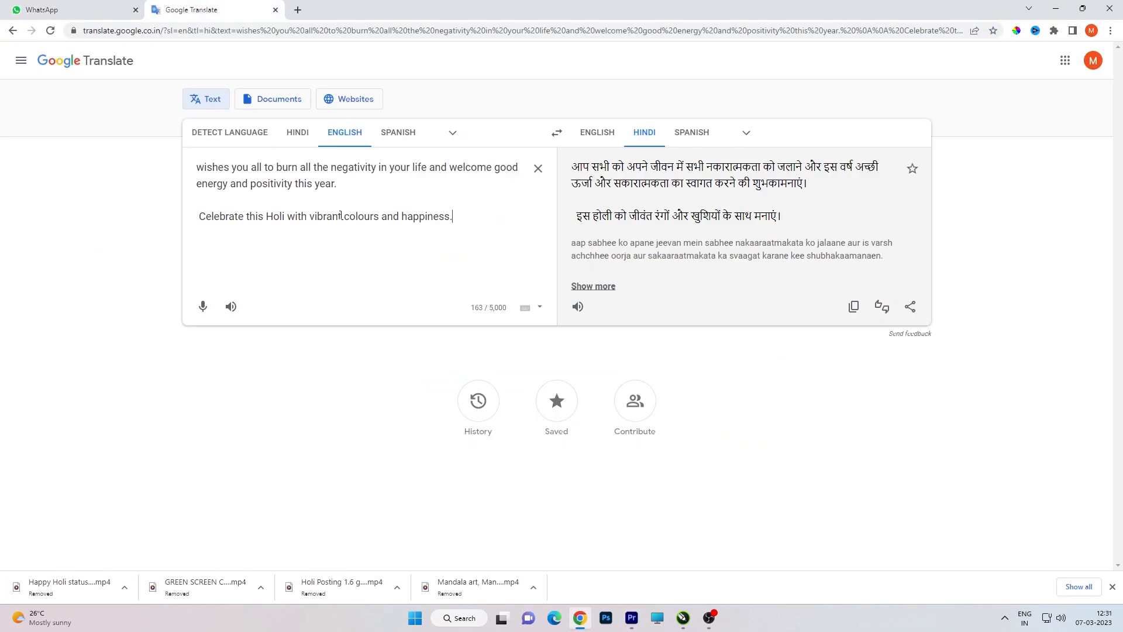
pyautogui.tripleClick(395, 210)
pyautogui.hotkey('ctrl', 'a')
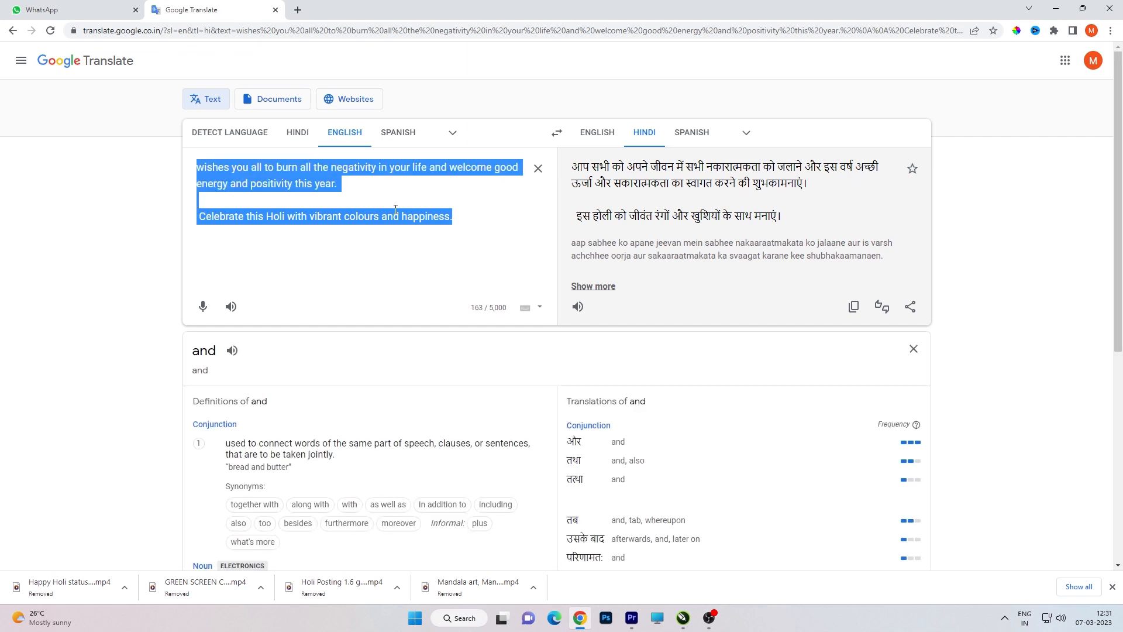
# Step: Return to Premiere Pro and paste the copied Holi greeting as new text just below the LOGO HEAR banner
pyautogui.hotkey('alt', 'Tab')
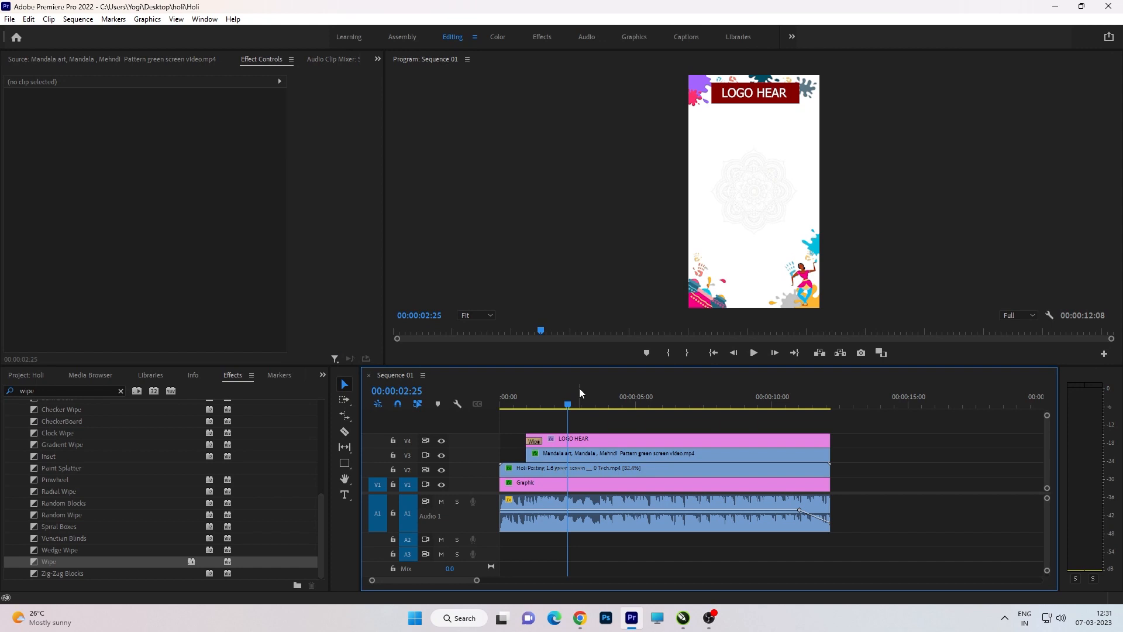
pyautogui.click(345, 495)
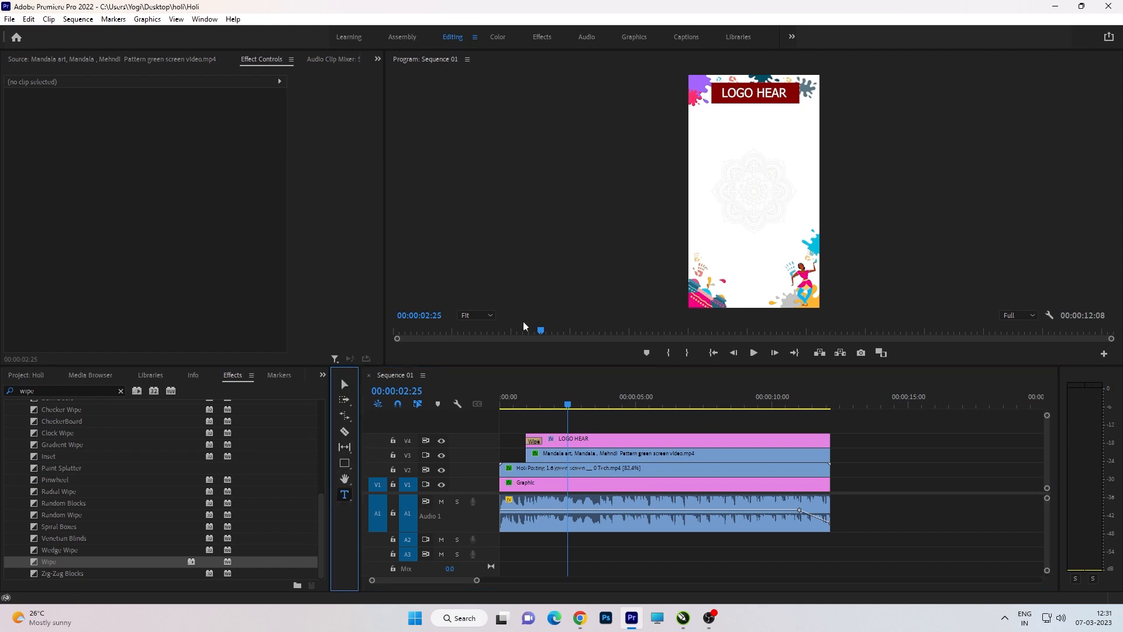
pyautogui.click(704, 130)
pyautogui.hotkey('ctrl', 'v')
# Step: Set the fill color of the whole greeting text to red FF0000
pyautogui.hotkey('ctrl', 'a')
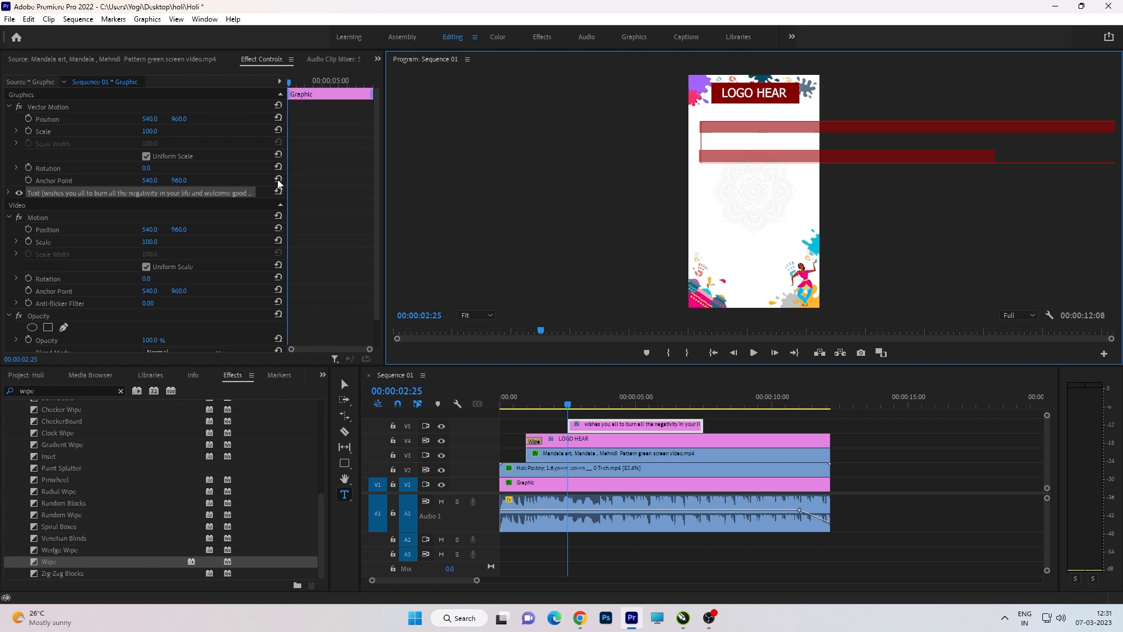
pyautogui.click(8, 193)
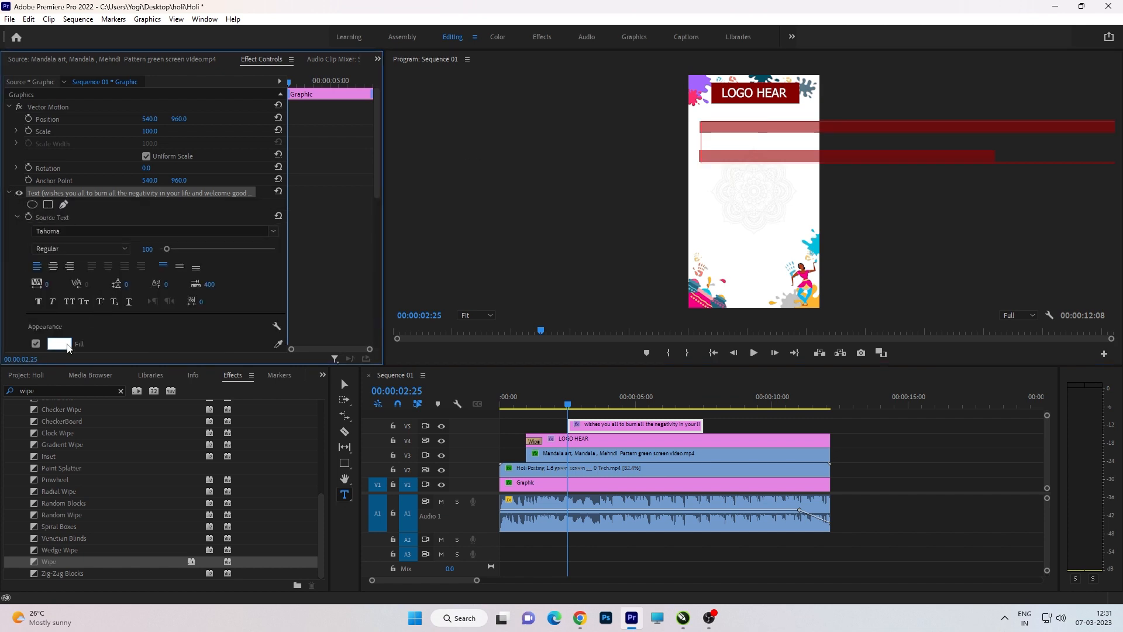
pyautogui.click(59, 343)
pyautogui.moveTo(384, 241); pyautogui.dragTo(453, 379)
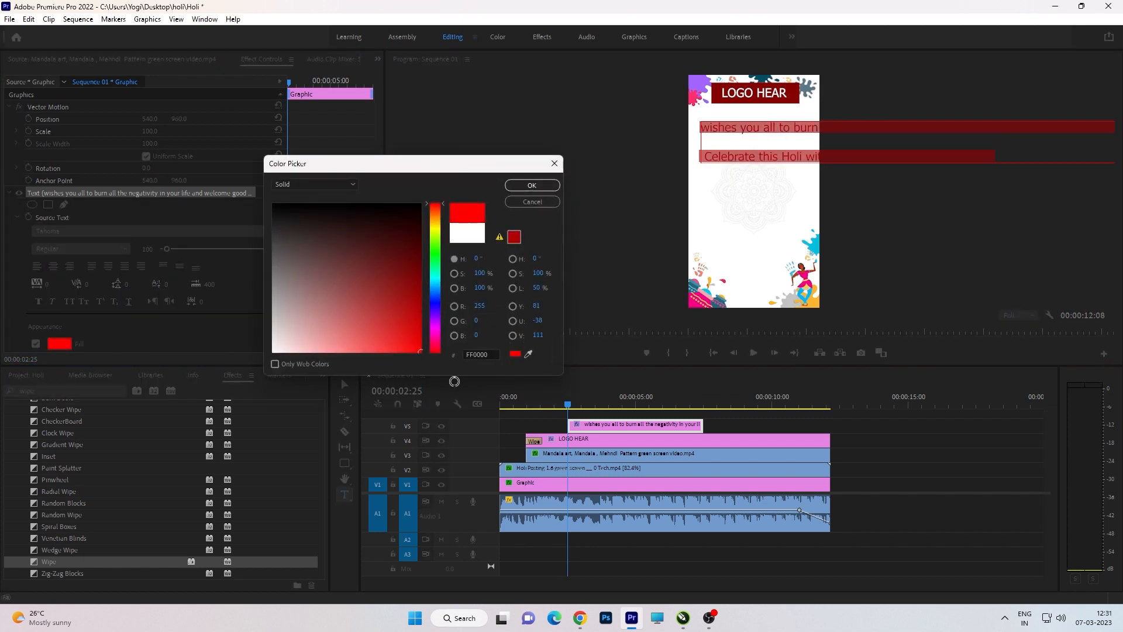
pyautogui.click(532, 186)
pyautogui.click(886, 461)
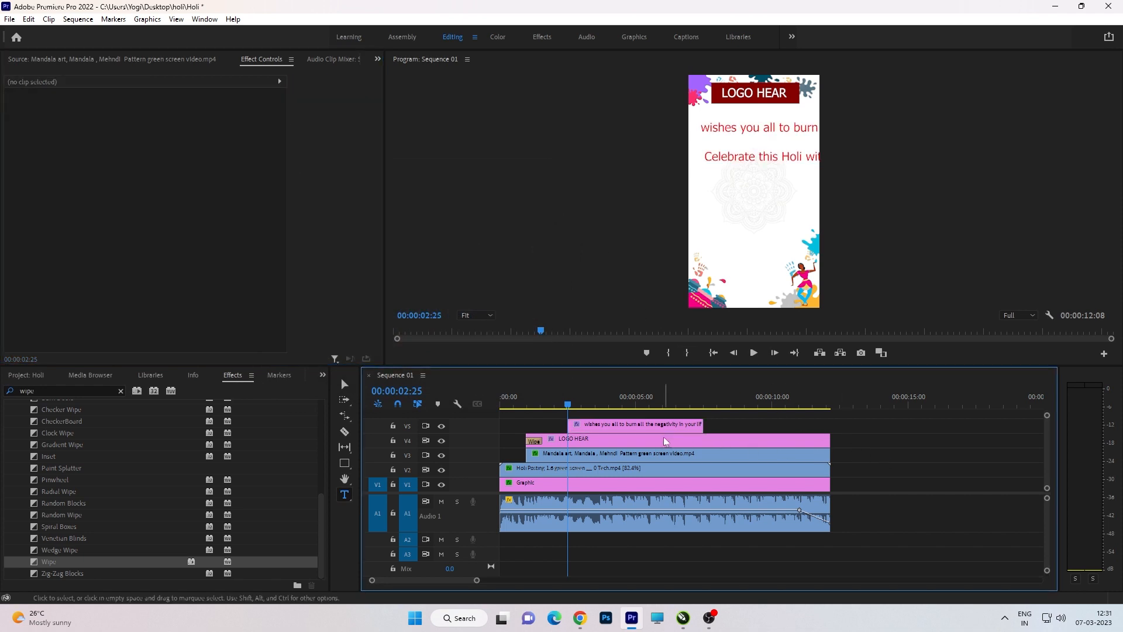
# Step: Stretch the greeting graphic on V5 to match the LOGO HEAR clip, with its Vector Motion at scale 50 and position 286, 655
pyautogui.moveTo(649, 432); pyautogui.dragTo(842, 433)
pyautogui.click(841, 433)
pyautogui.click(808, 429)
pyautogui.moveTo(152, 132); pyautogui.dragTo(2, 119)
pyautogui.moveTo(150, 120); pyautogui.dragTo(156, 120)
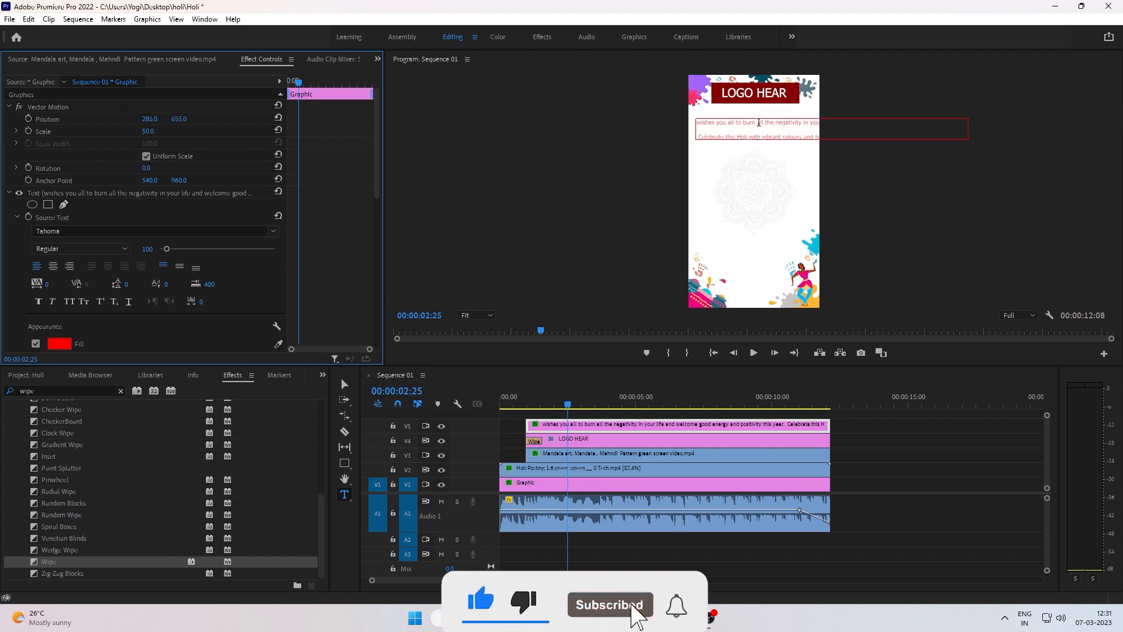
# Step: Break the greeting's first sentence into three lines, after "negativity in" and after "energy and"
pyautogui.click(759, 122)
pyautogui.click(732, 124)
pyautogui.hotkey('ctrl', 'a')
pyautogui.click(767, 124)
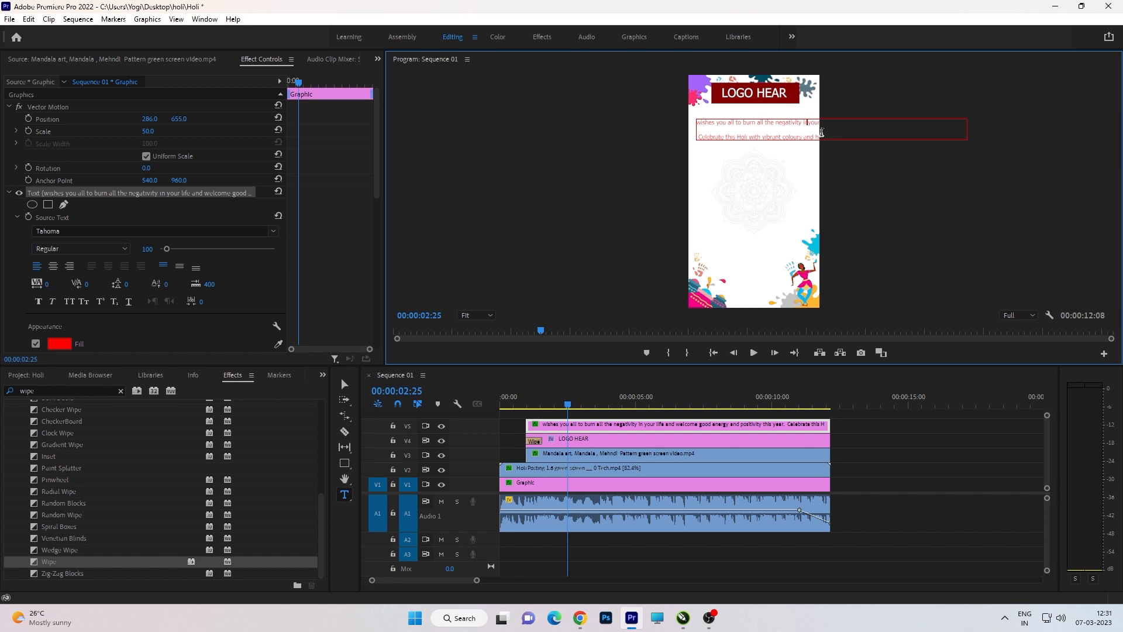
pyautogui.press('Return')
pyautogui.press('BackSpace')
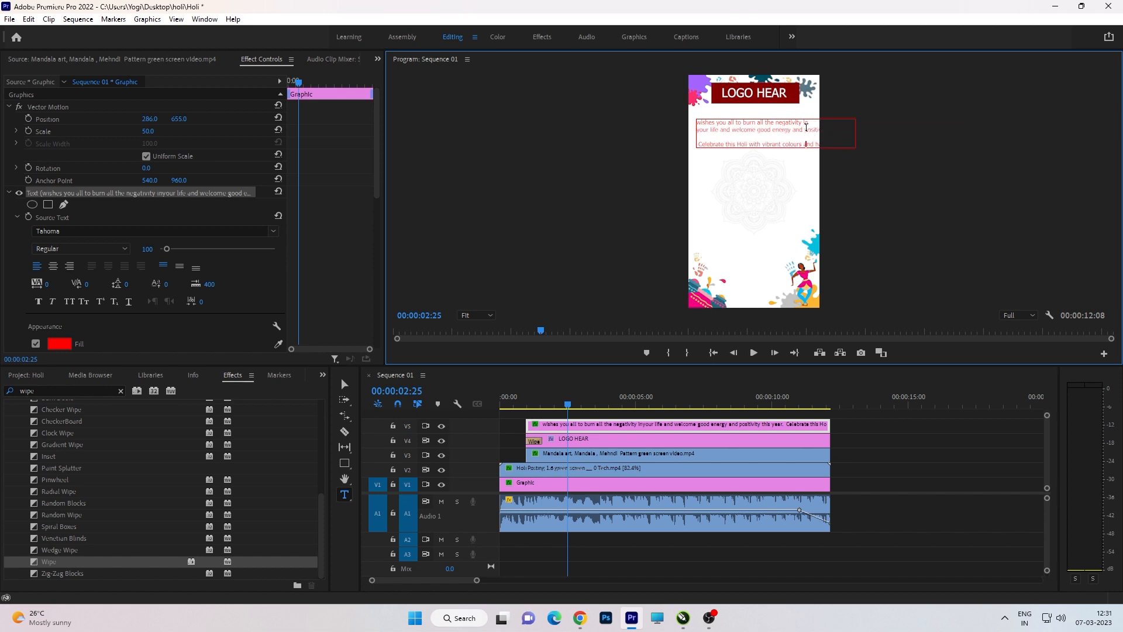
pyautogui.press('Return')
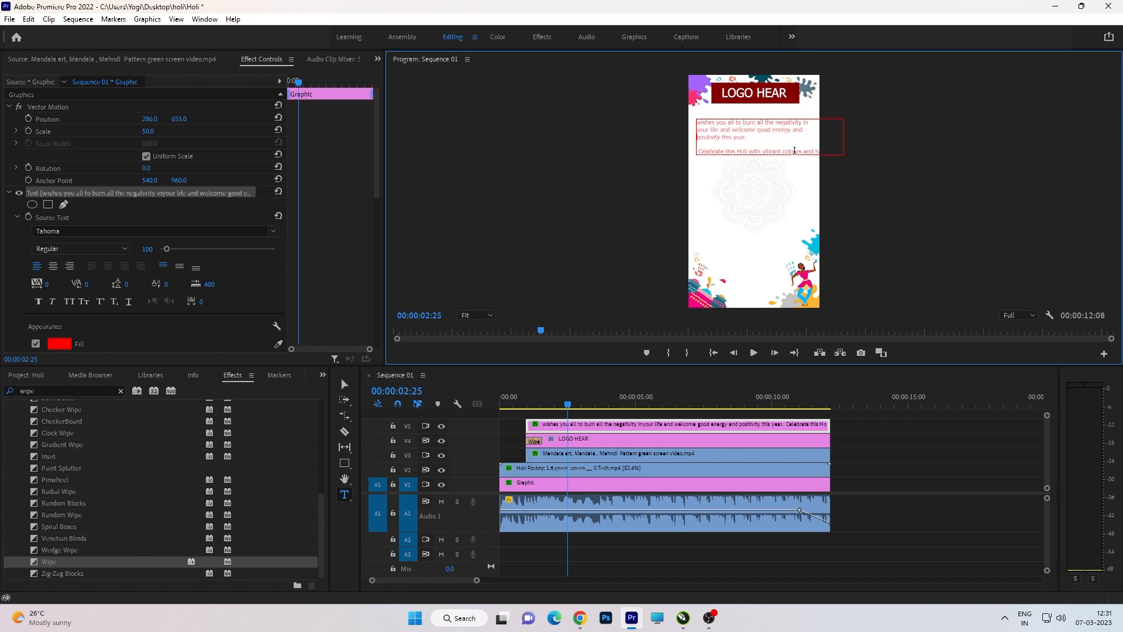
# Step: Delete the "Celebrate this Holi with vibrant colours" sentence and the empty lines above it from the greeting
pyautogui.moveTo(697, 152); pyautogui.dragTo(860, 156)
pyautogui.press('BackSpace')
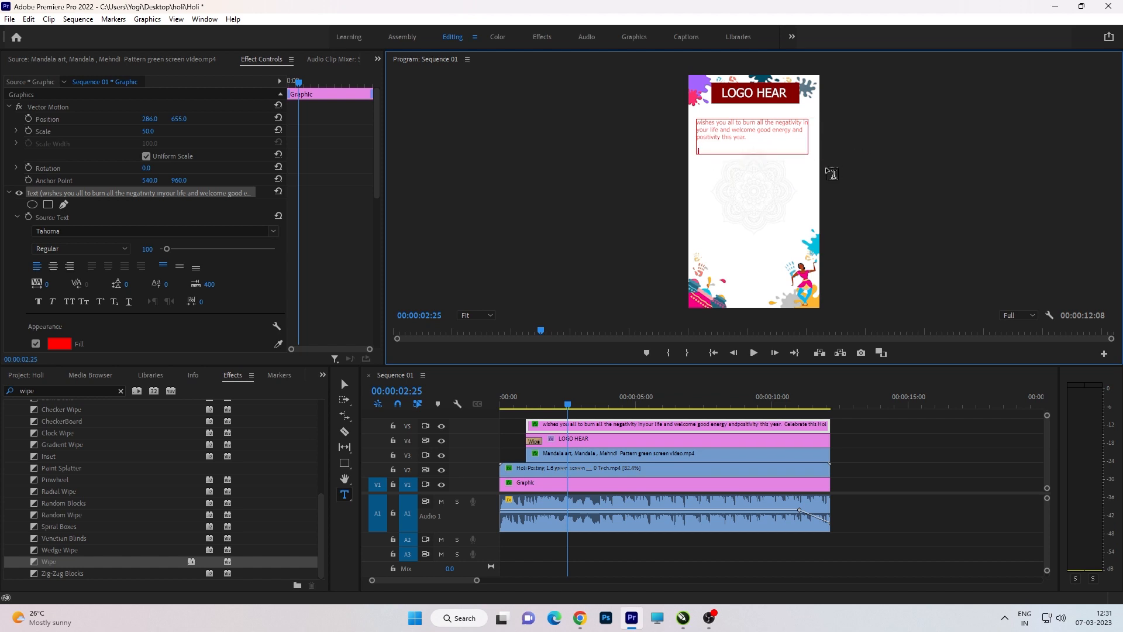
pyautogui.press('BackSpace')
# Step: Set the whole greeting text to the Cambria font in Bold, without All Caps
pyautogui.tripleClick(746, 128)
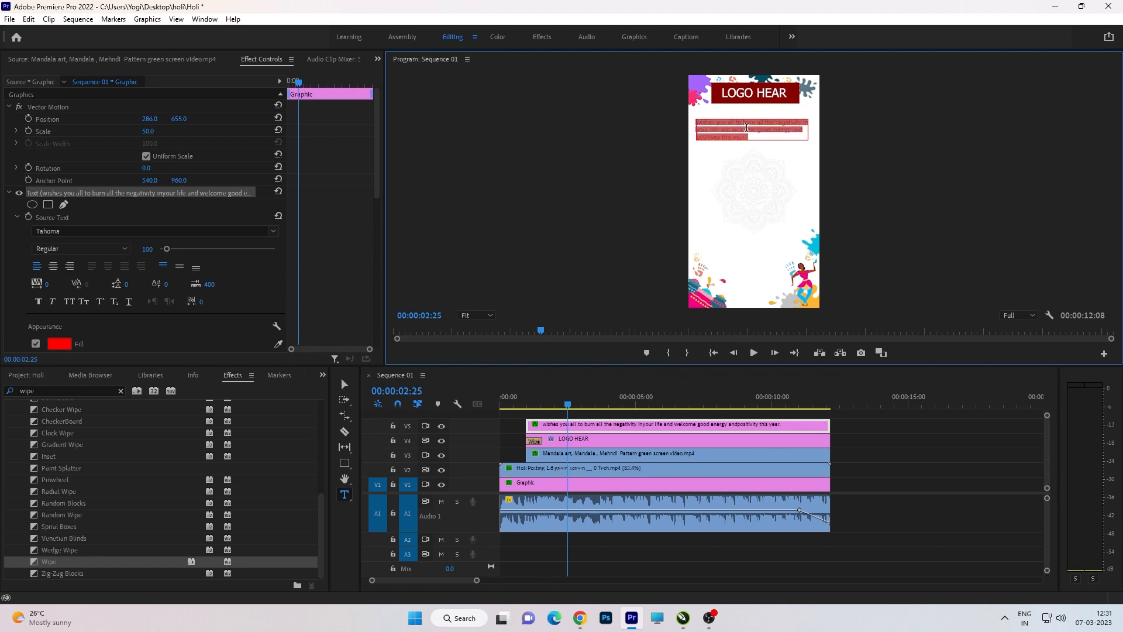
pyautogui.click(9, 193)
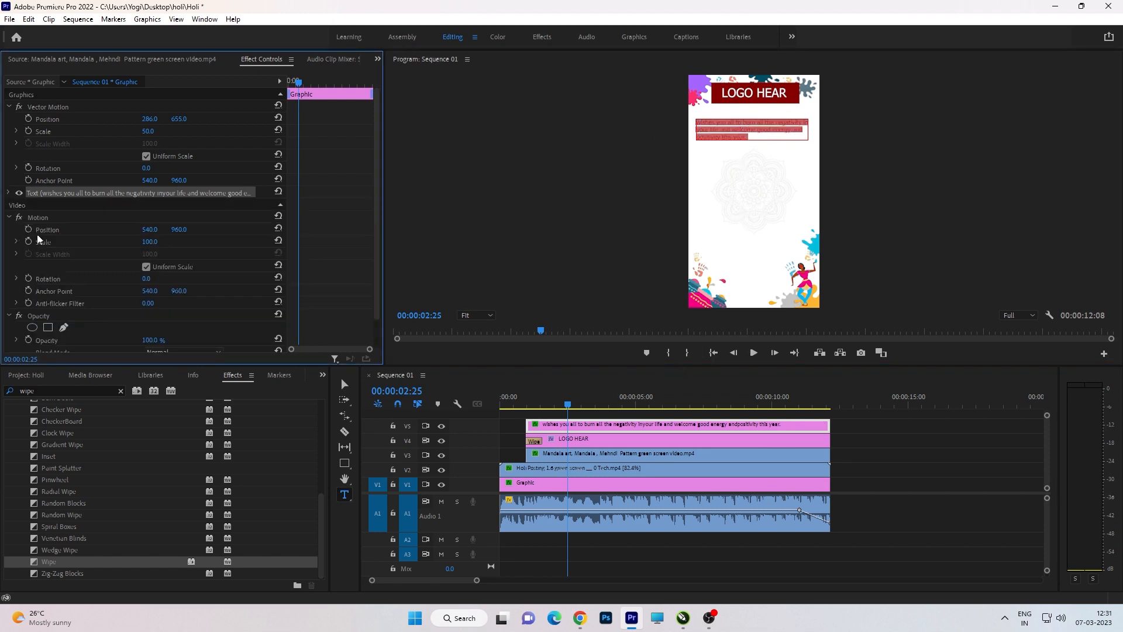
pyautogui.click(9, 193)
pyautogui.click(72, 230)
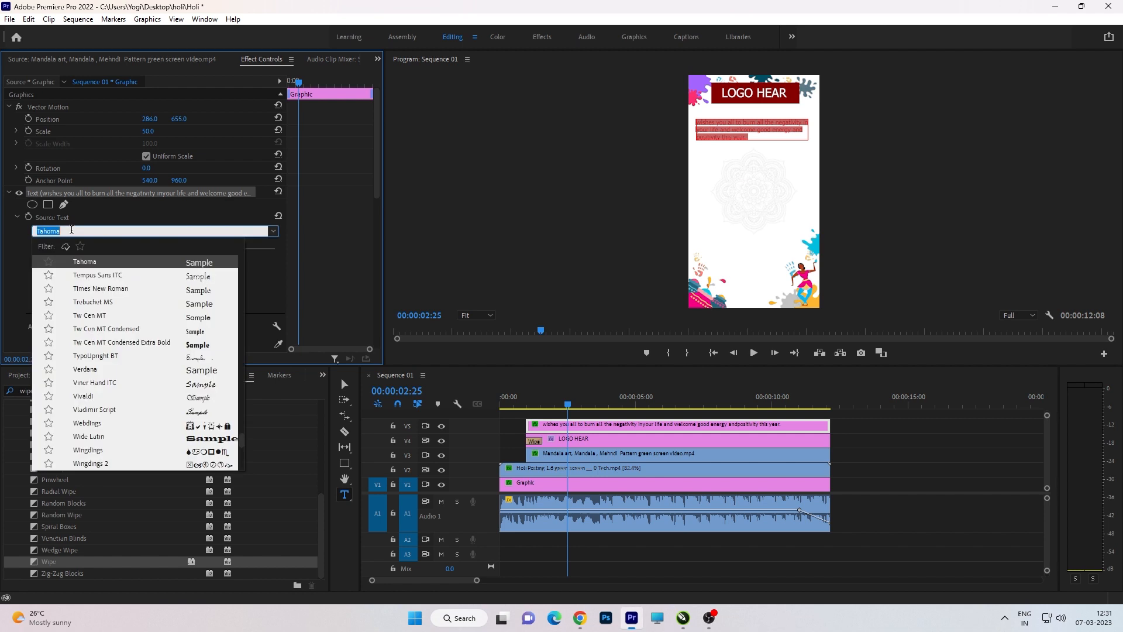
pyautogui.write('cam')
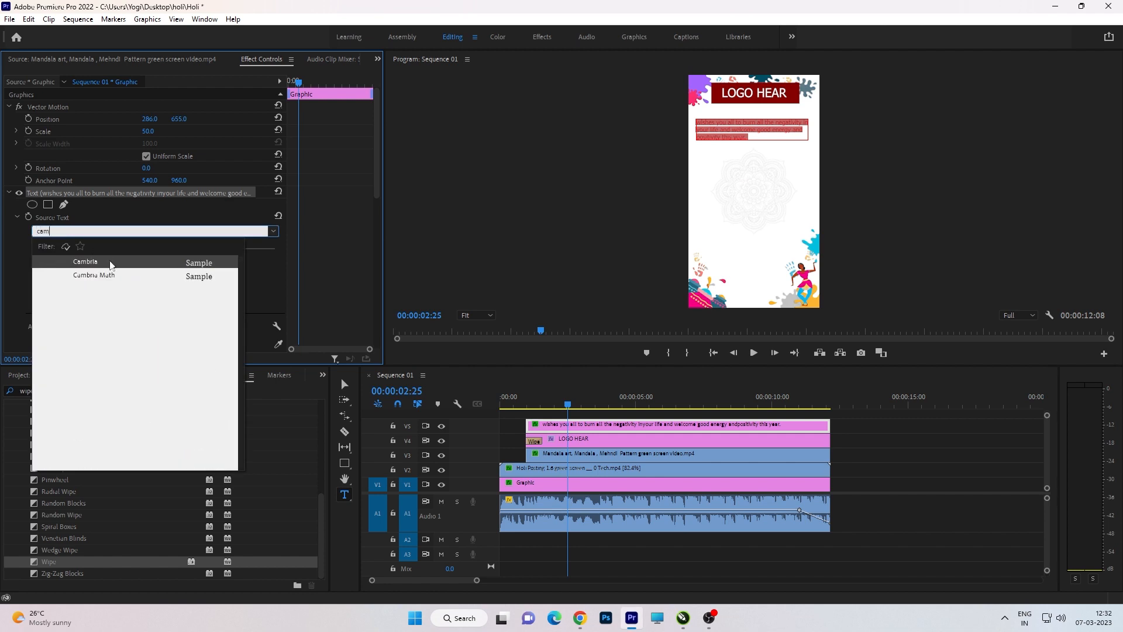
pyautogui.click(111, 264)
pyautogui.click(125, 249)
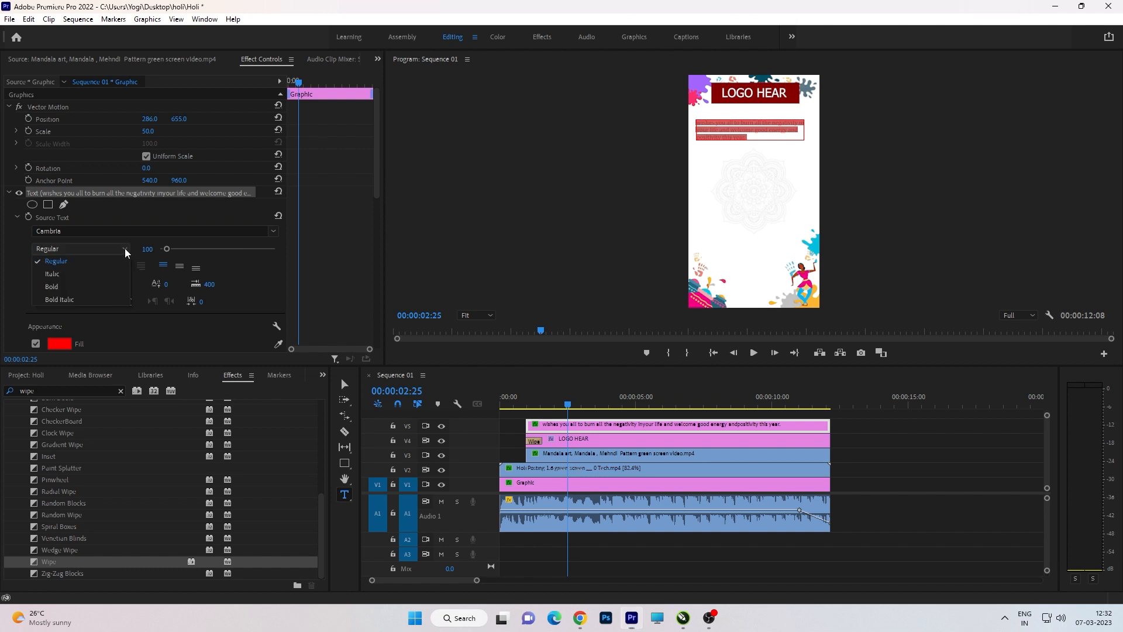
pyautogui.click(88, 287)
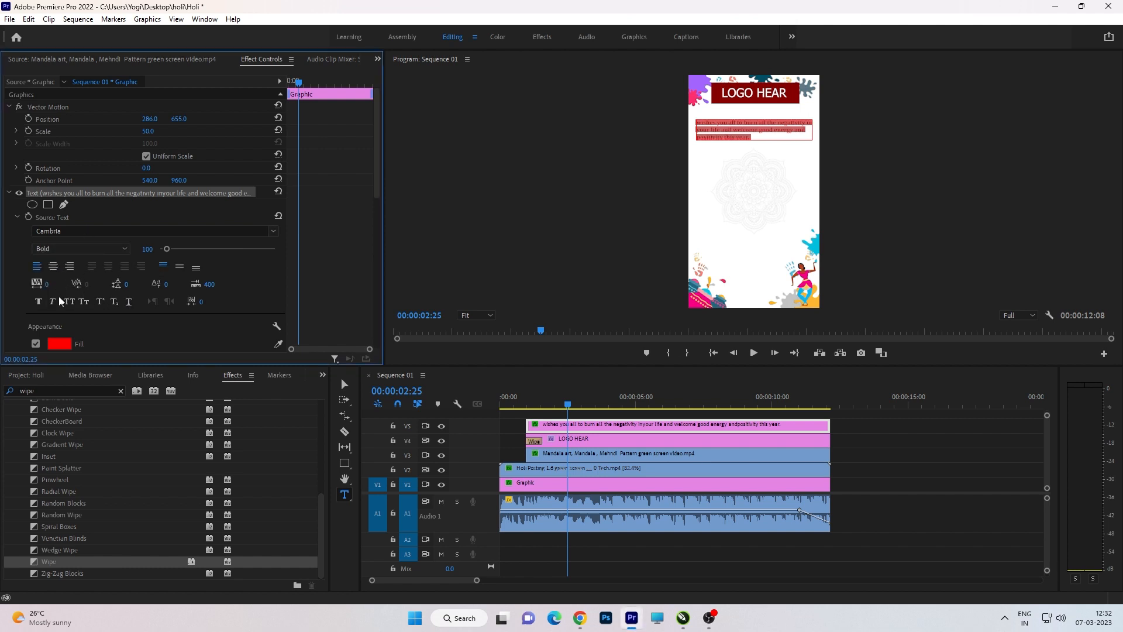
pyautogui.click(69, 302)
pyautogui.click(70, 302)
# Step: Capitalize the greeting's first word to "Wishes" and center-align the whole text
pyautogui.click(720, 133)
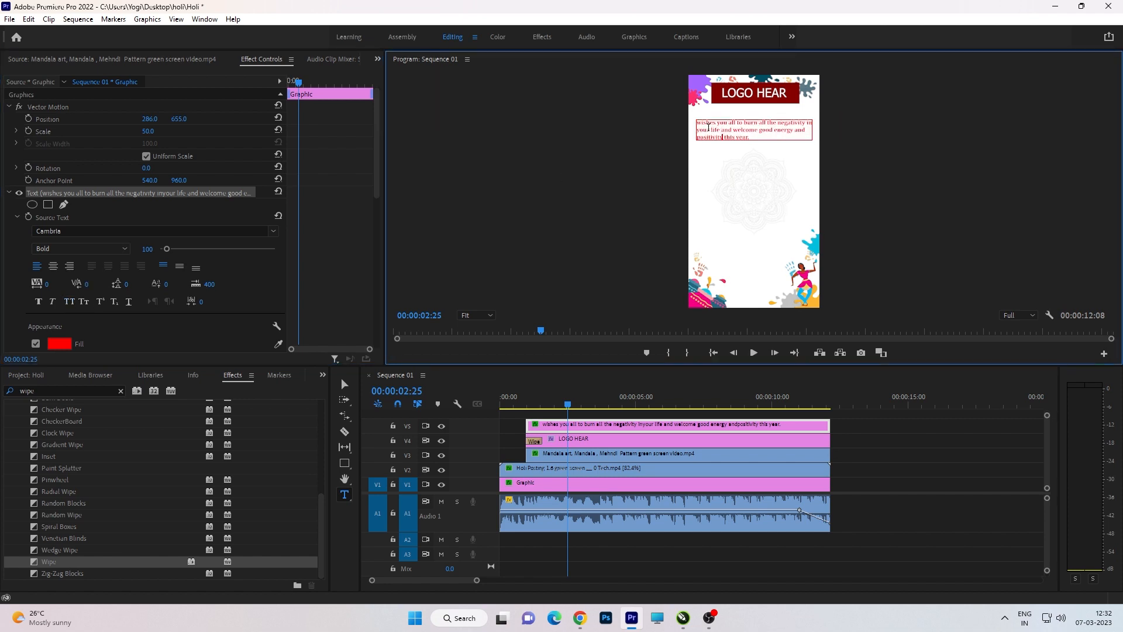
pyautogui.write('W')
pyautogui.doubleClick(764, 123)
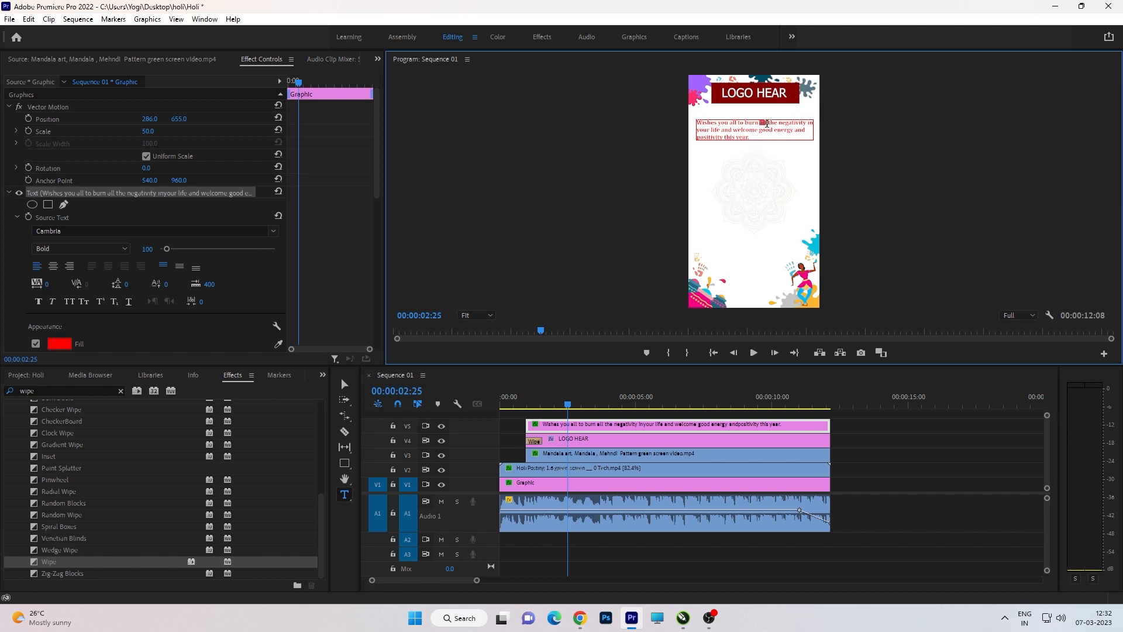
pyautogui.hotkey('ctrl', 'a')
pyautogui.click(52, 266)
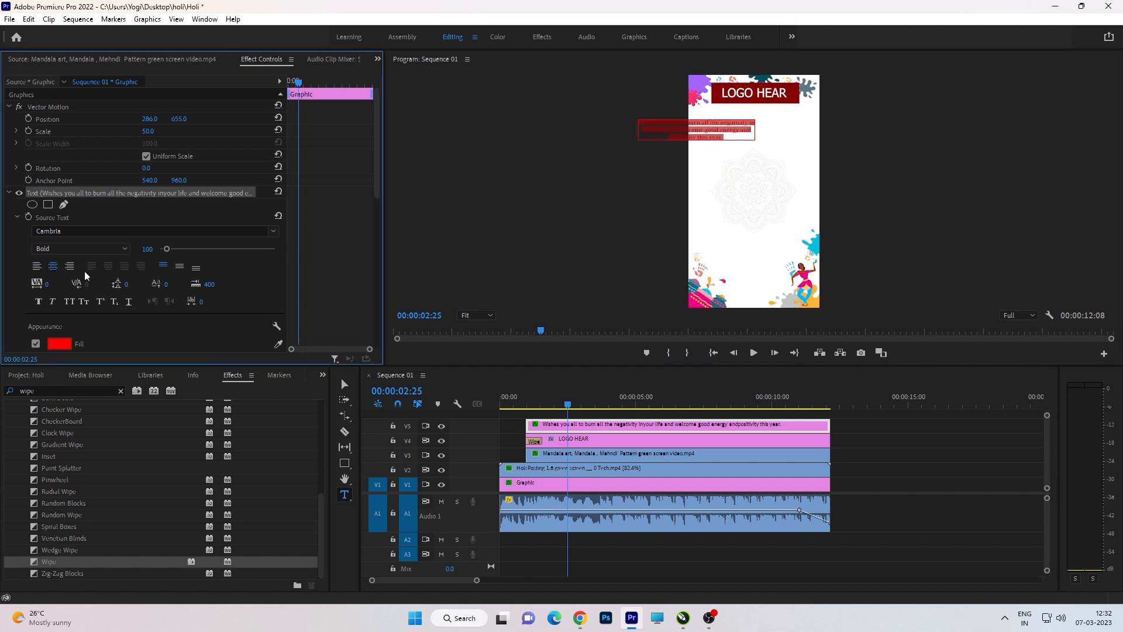
pyautogui.click(343, 384)
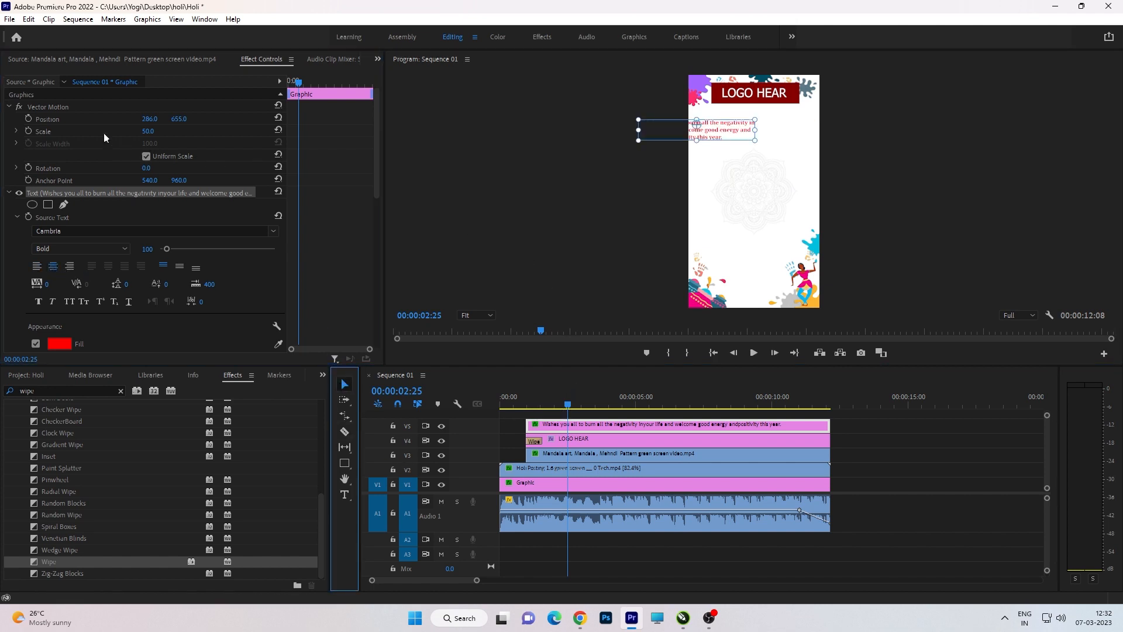
# Step: Scale the greeting text to 45 and move it to horizontal position 728, just below the logo banner
pyautogui.moveTo(151, 120); pyautogui.dragTo(430, 119)
pyautogui.moveTo(148, 131); pyautogui.dragTo(141, 132)
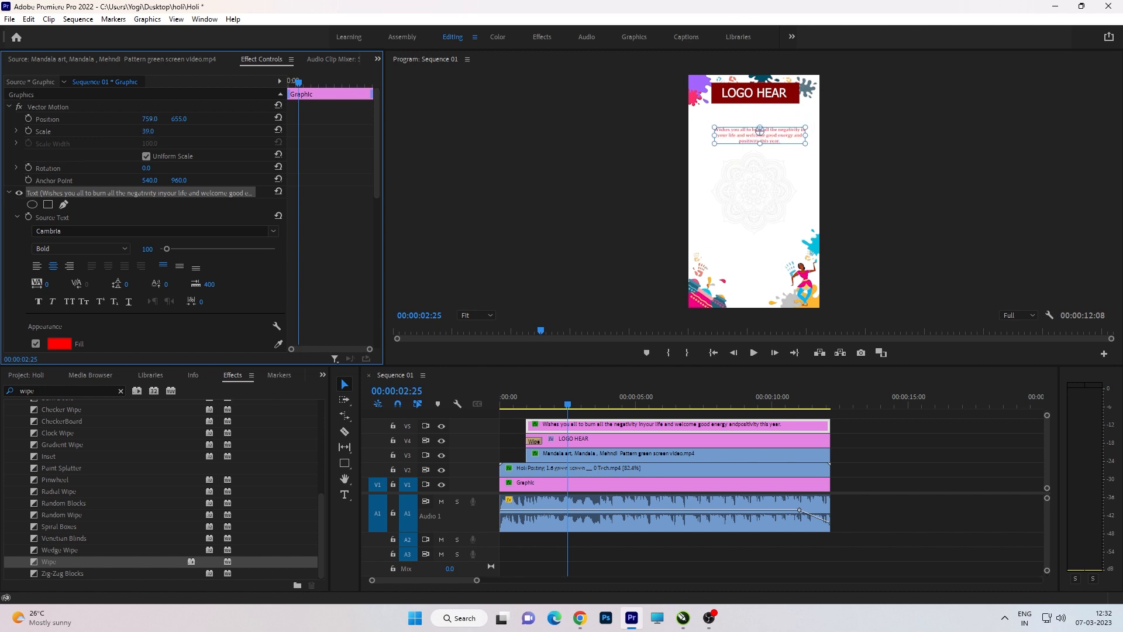
pyautogui.click(158, 129)
pyautogui.press('Return')
pyautogui.moveTo(756, 127); pyautogui.dragTo(753, 127)
pyautogui.moveTo(173, 121); pyautogui.dragTo(154, 121)
pyautogui.click(886, 459)
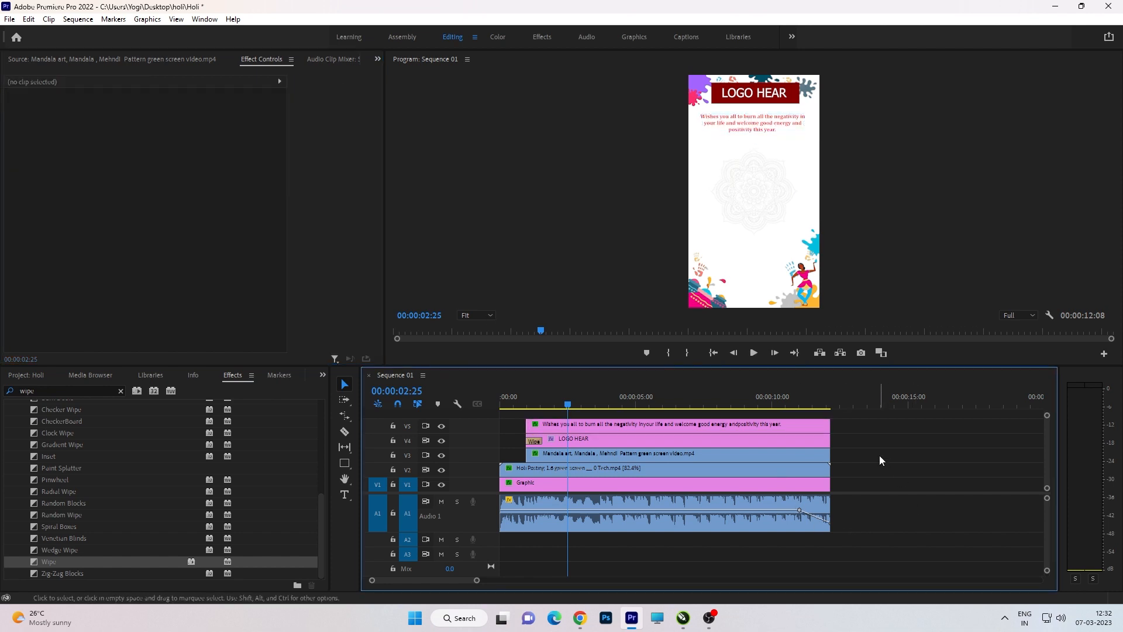
# Step: Check the frame in the maximized preview and raise the greeting's vertical position to 560
pyautogui.press('`')
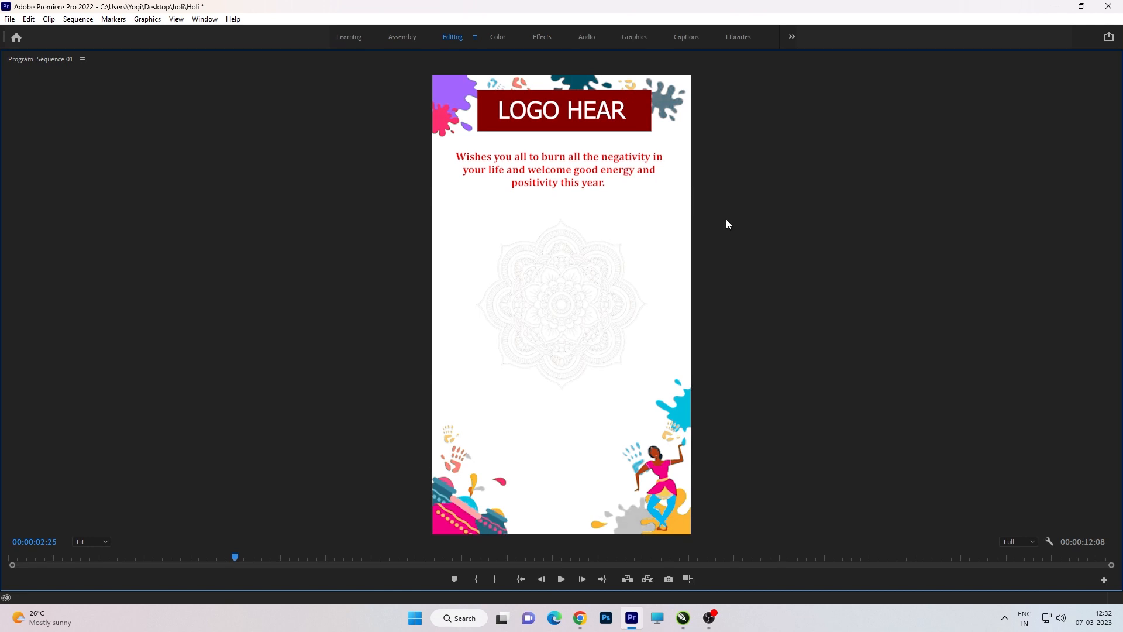
pyautogui.press('`')
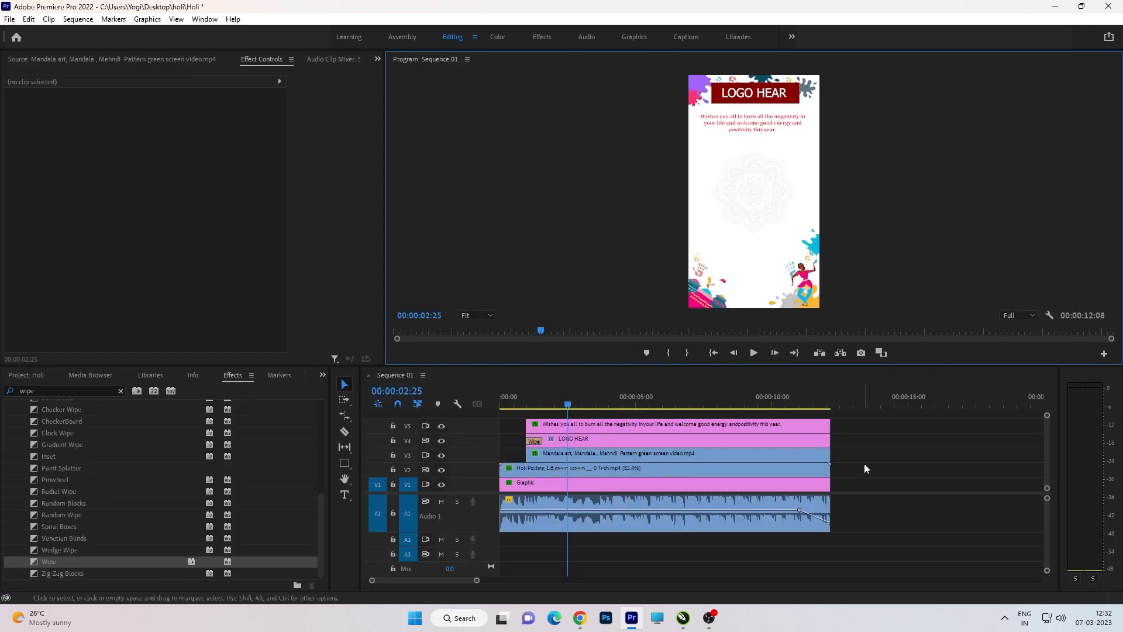
pyautogui.click(792, 424)
pyautogui.moveTo(196, 121); pyautogui.dragTo(185, 121)
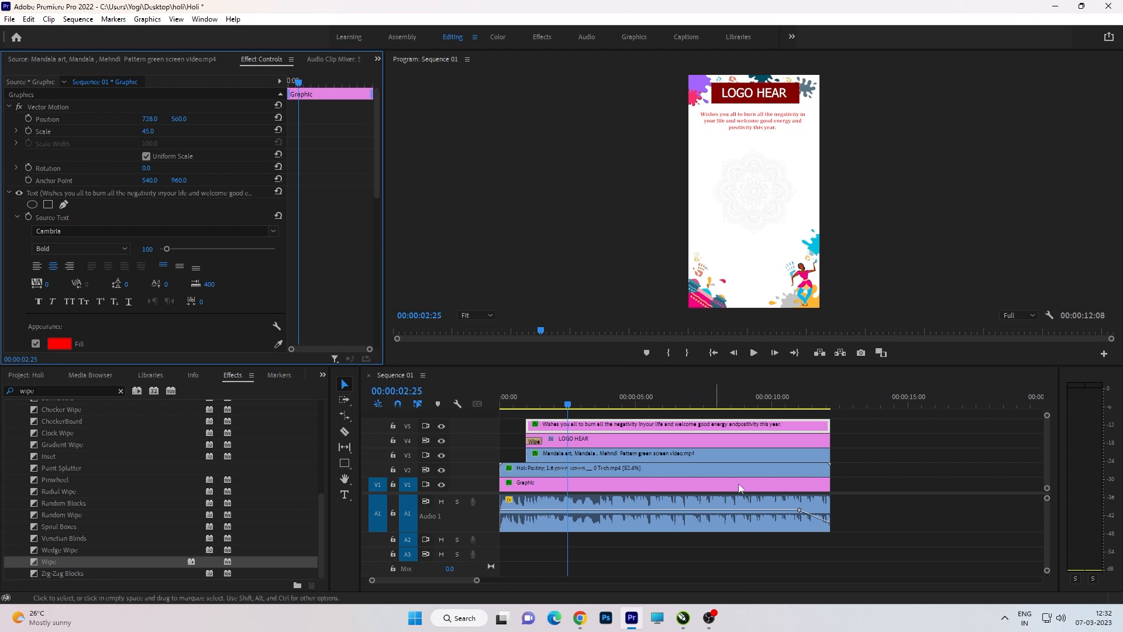
pyautogui.click(882, 458)
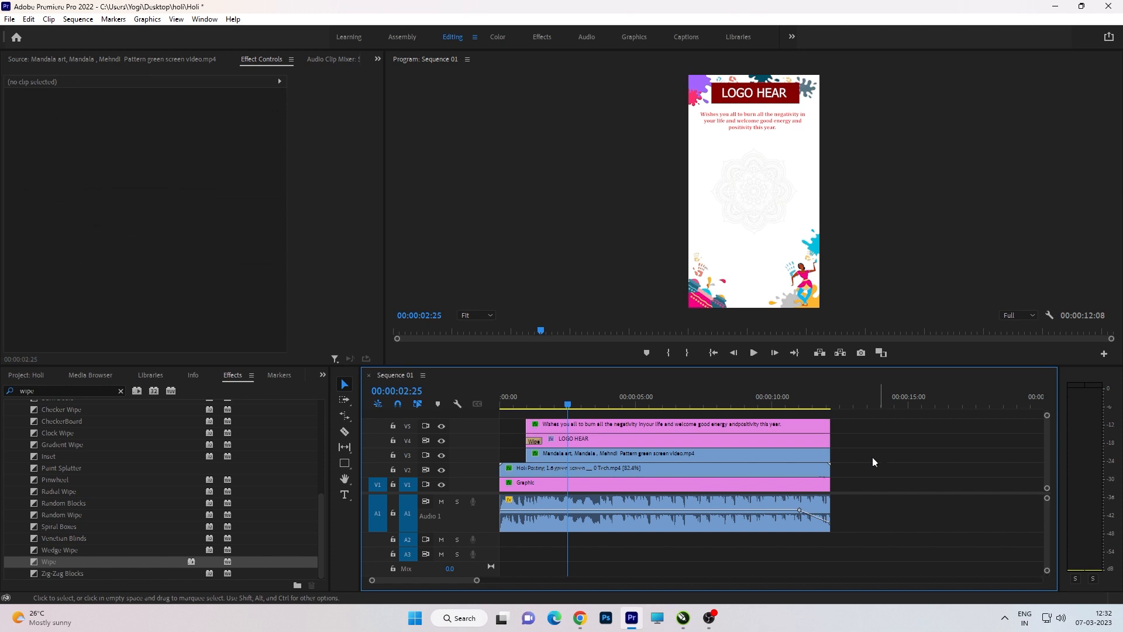
# Step: Start the greeting clip after the logo's wipe, add a Wipe transition at its start, preview it and save the project
pyautogui.click(612, 425)
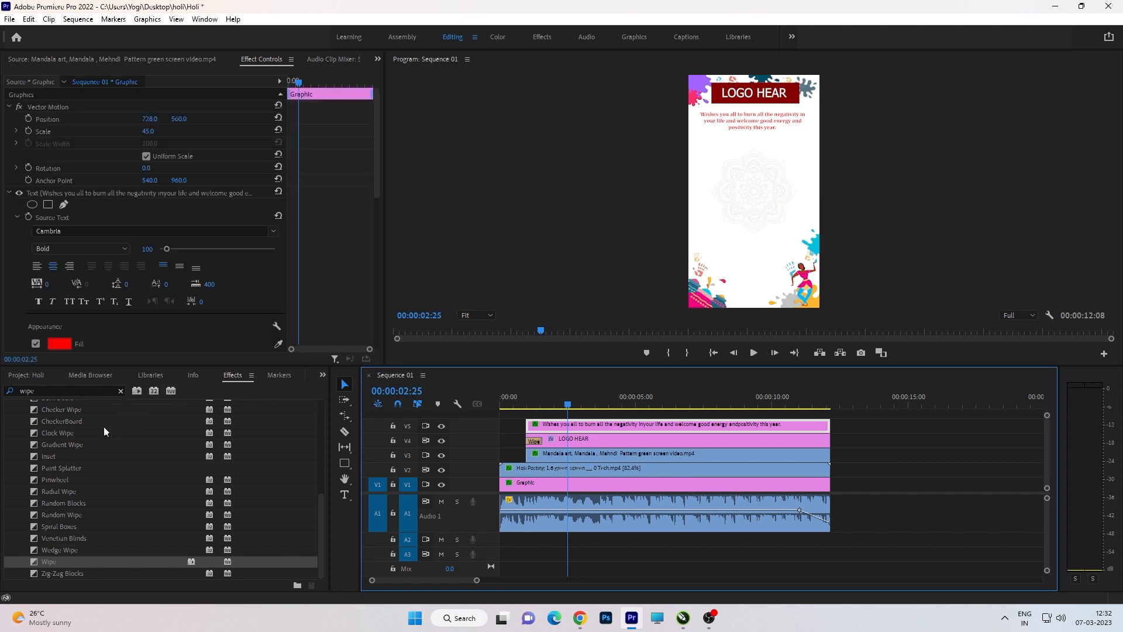
pyautogui.moveTo(60, 561); pyautogui.dragTo(543, 419)
pyautogui.click(516, 404)
pyautogui.press('space')
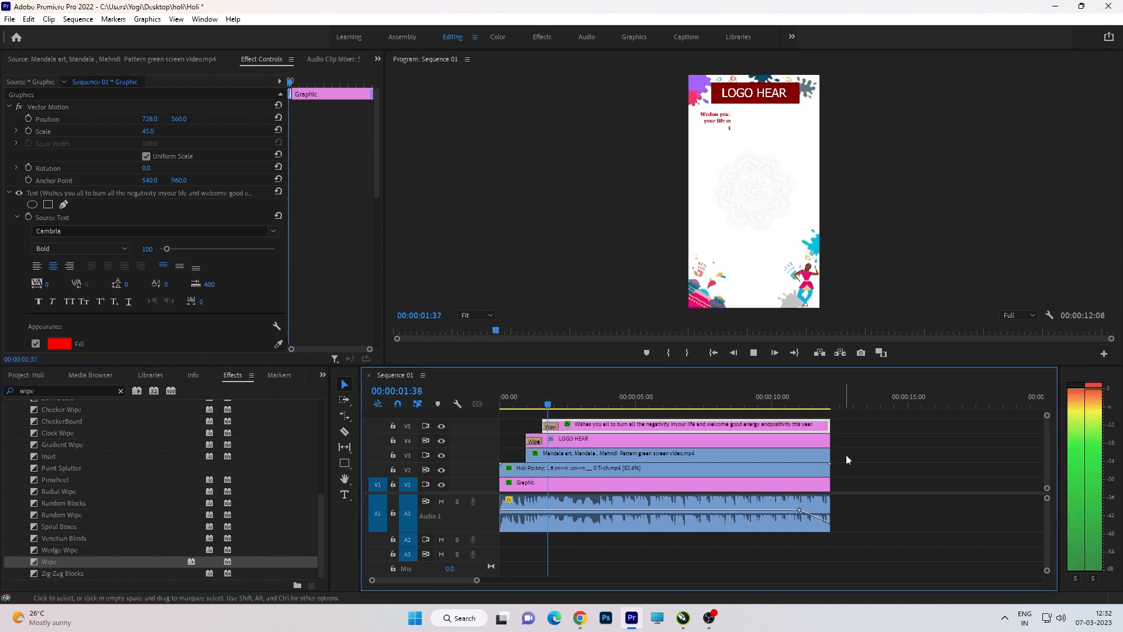
pyautogui.hotkey('ctrl', 's')
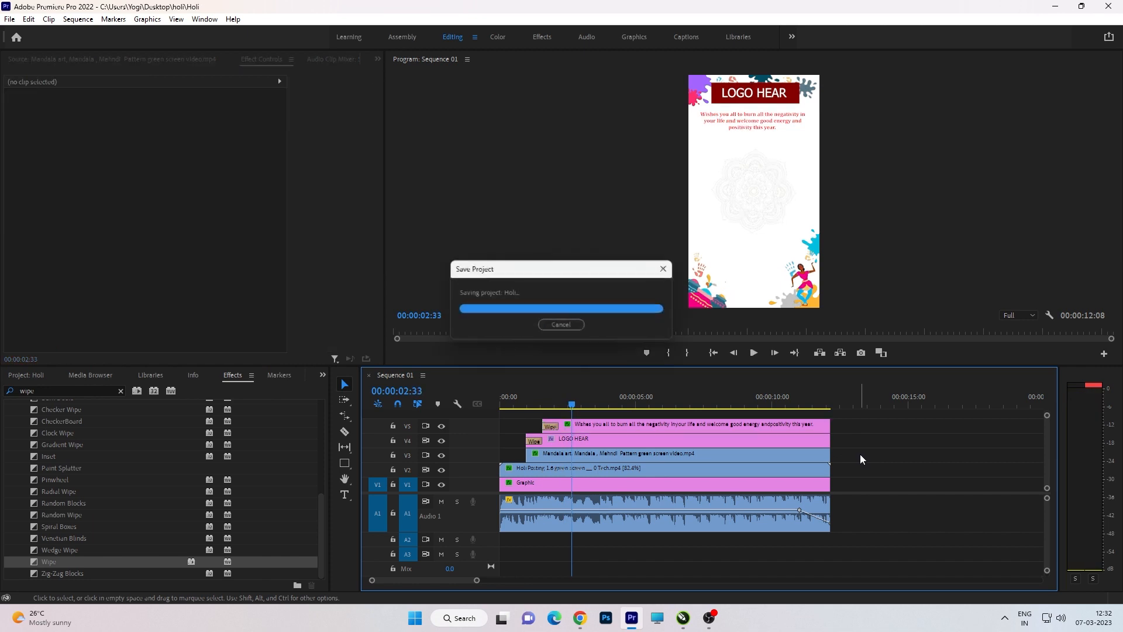
# Step: Duplicate the greeting clip onto track V6, starting after the greeting's wipe and ending with the other clips
pyautogui.moveTo(651, 427)
pyautogui.mouseDown()
pyautogui.moveTo(649, 413)
pyautogui.moveTo(635, 419)
pyautogui.moveTo(649, 414)
pyautogui.mouseUp()
pyautogui.moveTo(652, 366); pyautogui.dragTo(652, 334)
pyautogui.moveTo(846, 394); pyautogui.dragTo(832, 393)
# Step: Copy the sentence "Celebrate this Holi with vibrant colours and happiness." from the other window and return to the project
pyautogui.hotkey('alt', 'Tab')
pyautogui.moveTo(463, 220); pyautogui.dragTo(202, 214)
pyautogui.hotkey('ctrl', 'c')
pyautogui.hotkey('alt', 'Tab')
# Step: Set the duplicate clip's vertical position to 757 and replace its text with the copied "Celebrate this Holi" sentence
pyautogui.click(709, 394)
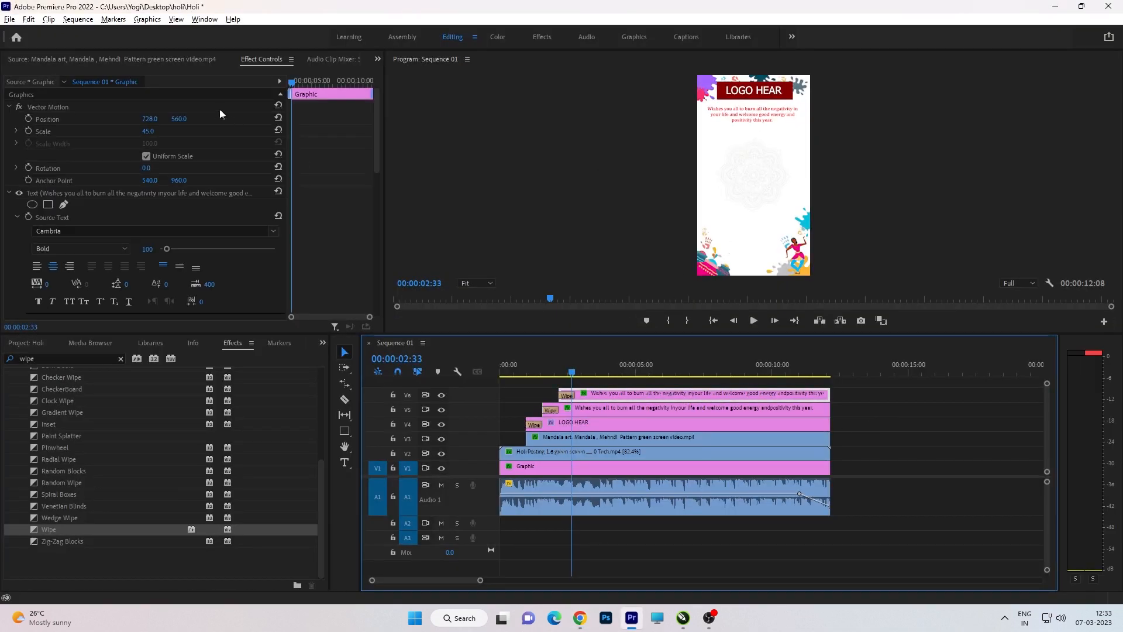
pyautogui.moveTo(185, 120); pyautogui.dragTo(613, 408)
pyautogui.doubleClick(751, 136)
pyautogui.hotkey('ctrl', 'v')
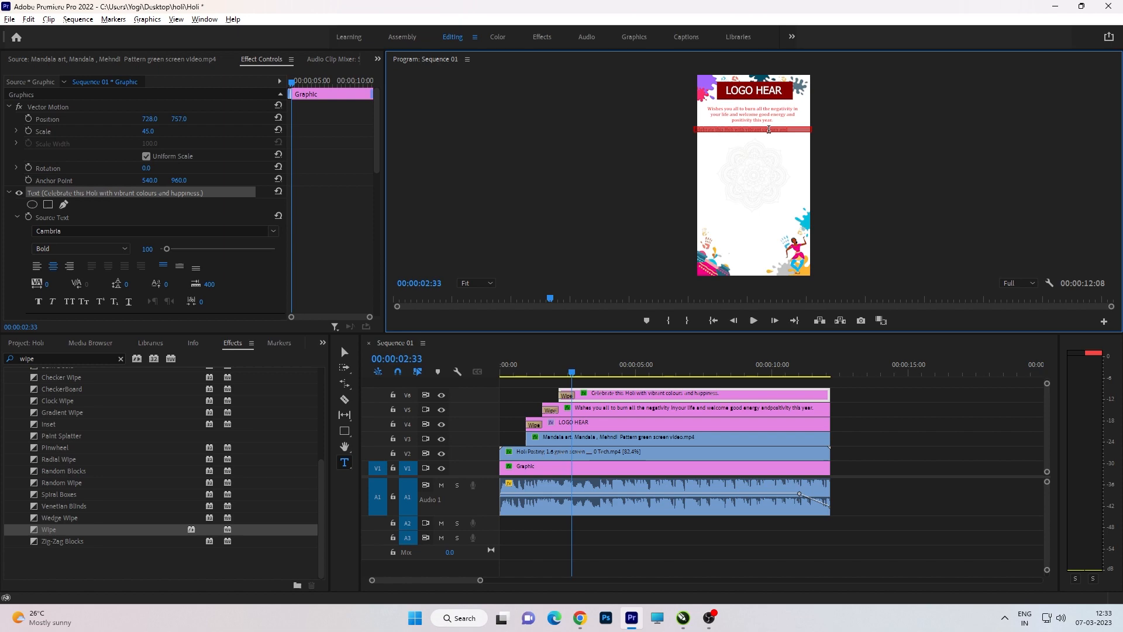
pyautogui.hotkey('alt', 'Tab')
pyautogui.hotkey('alt', 'Tab')
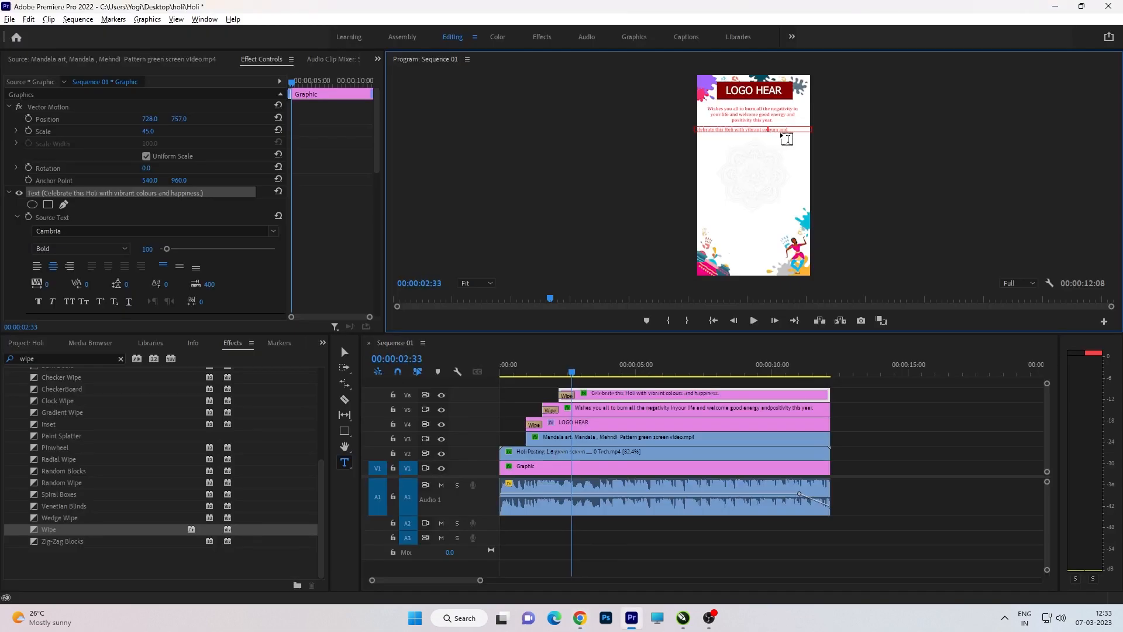
# Step: Try to change the second sentence's fill to a colour sampled from the preview
pyautogui.click(8, 193)
pyautogui.click(8, 193)
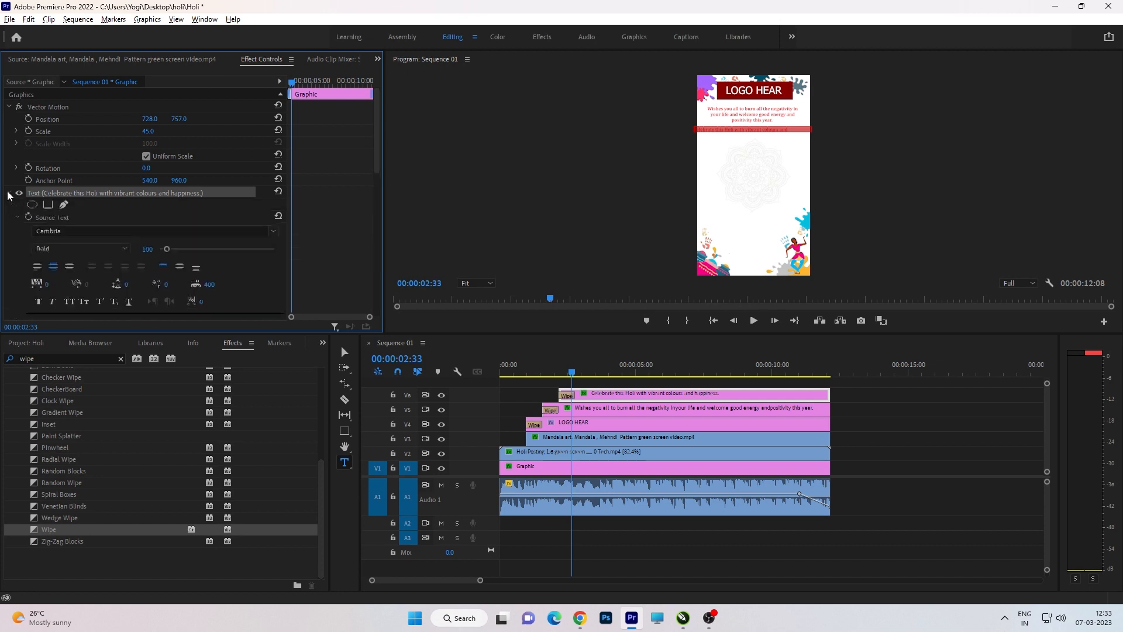
pyautogui.scroll(-5, 238, 224)
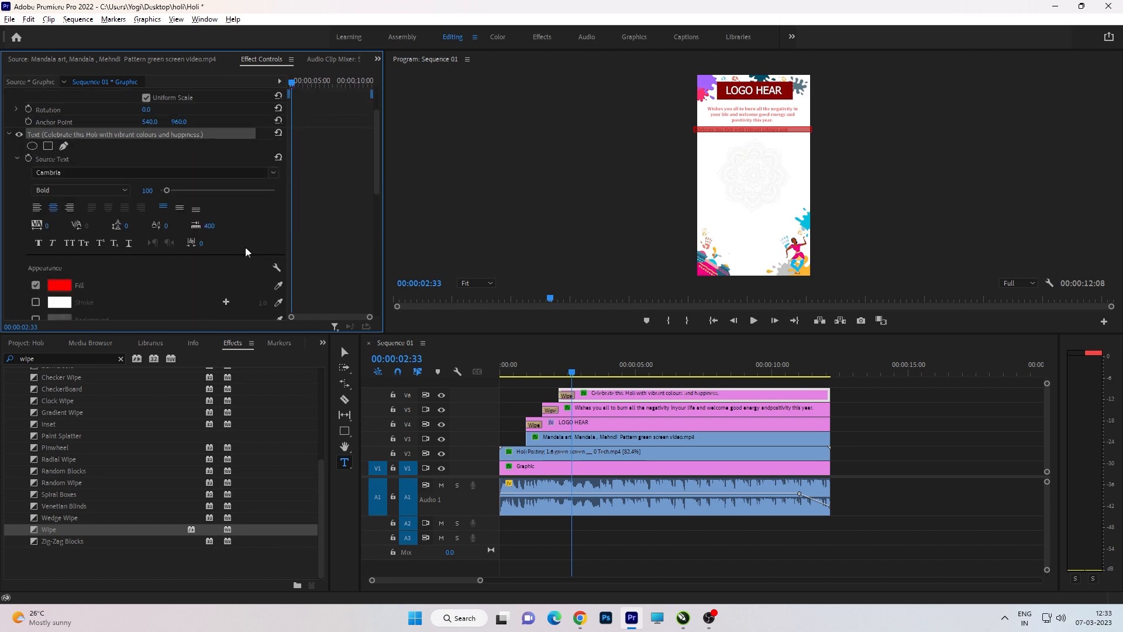
pyautogui.click(59, 286)
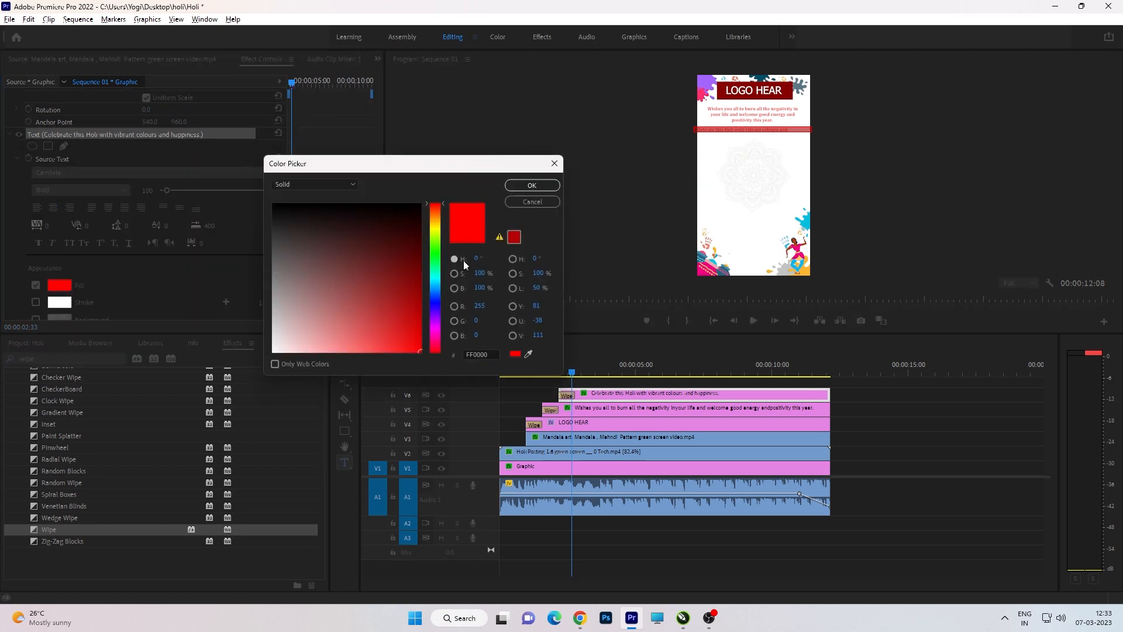
pyautogui.click(528, 354)
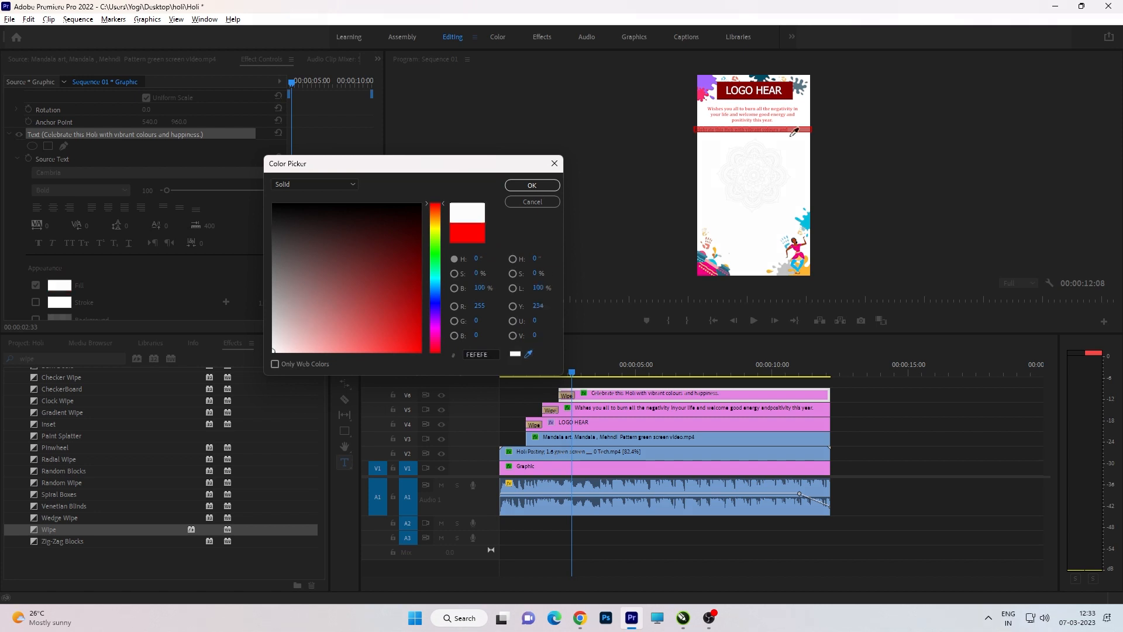
pyautogui.click(785, 106)
pyautogui.click(532, 185)
# Step: Preview the second sentence and break it into two lines after "vibrant"
pyautogui.click(611, 394)
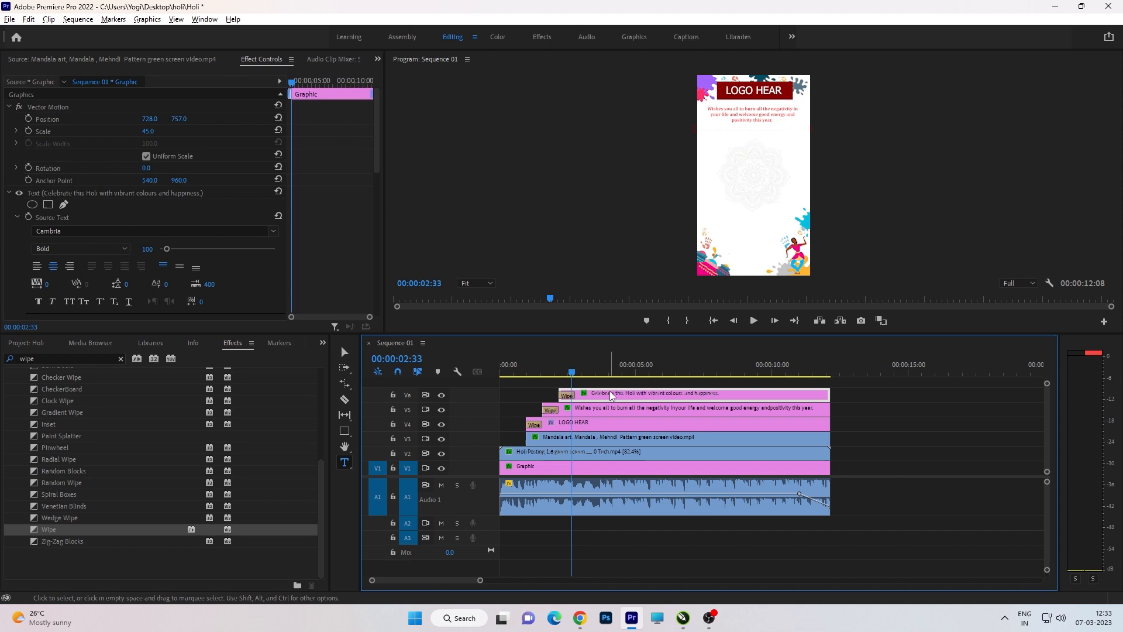
pyautogui.press('space')
pyautogui.press('space')
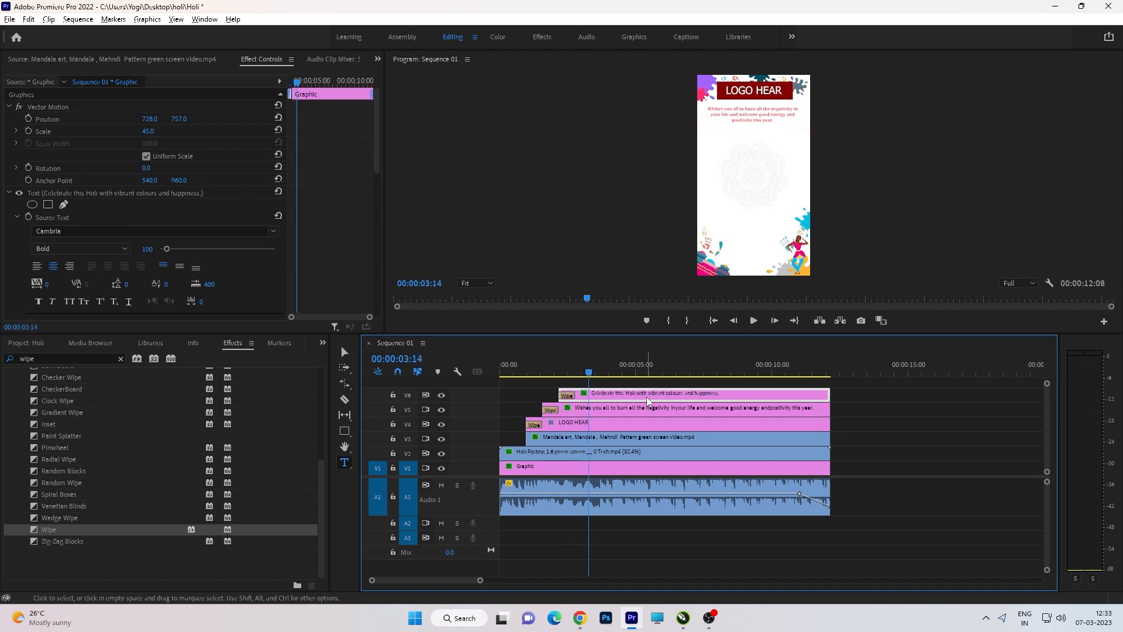
pyautogui.click(672, 385)
pyautogui.click(672, 391)
pyautogui.click(784, 150)
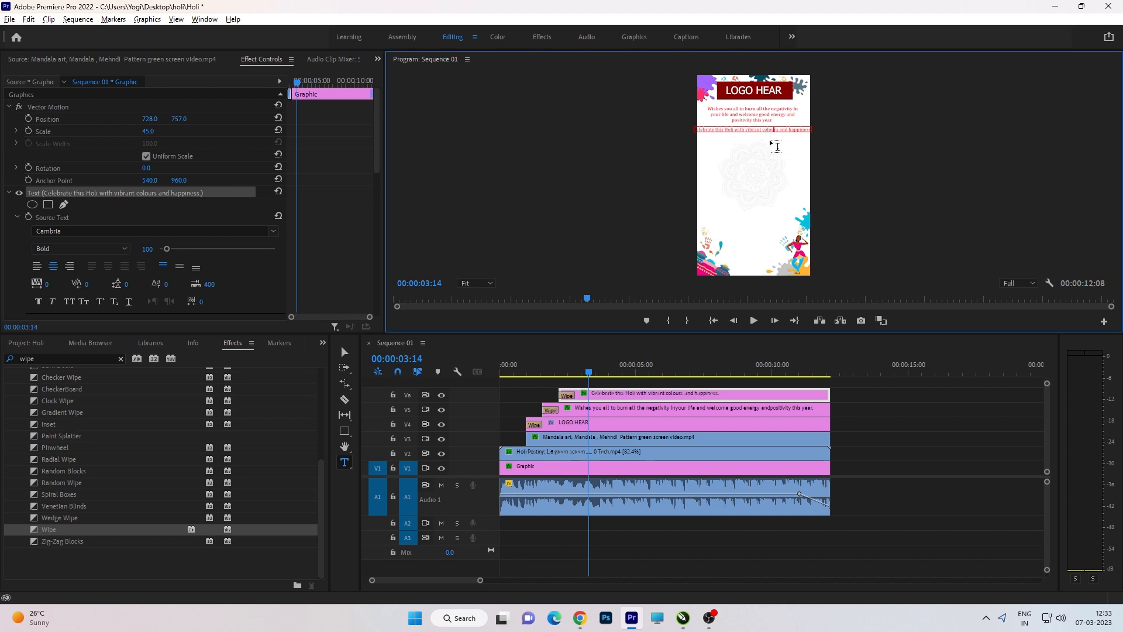
pyautogui.click(763, 130)
pyautogui.press('Return')
pyautogui.click(345, 352)
# Step: Enlarge the second sentence to scale 53 and move it to position 762, 814 below the greeting
pyautogui.press('`')
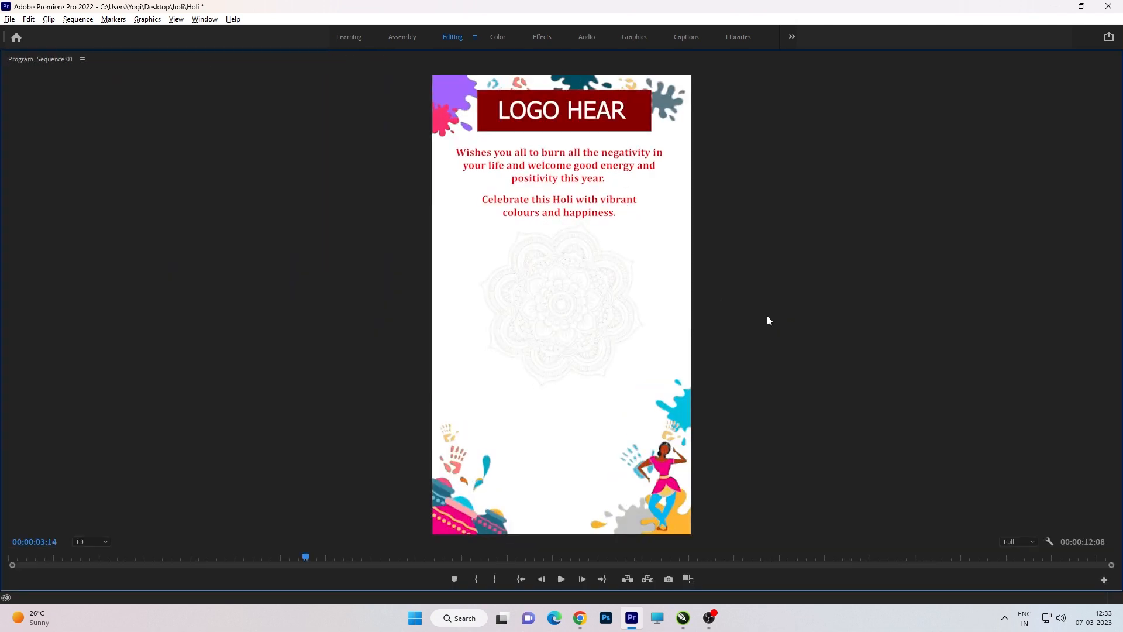
pyautogui.press('`')
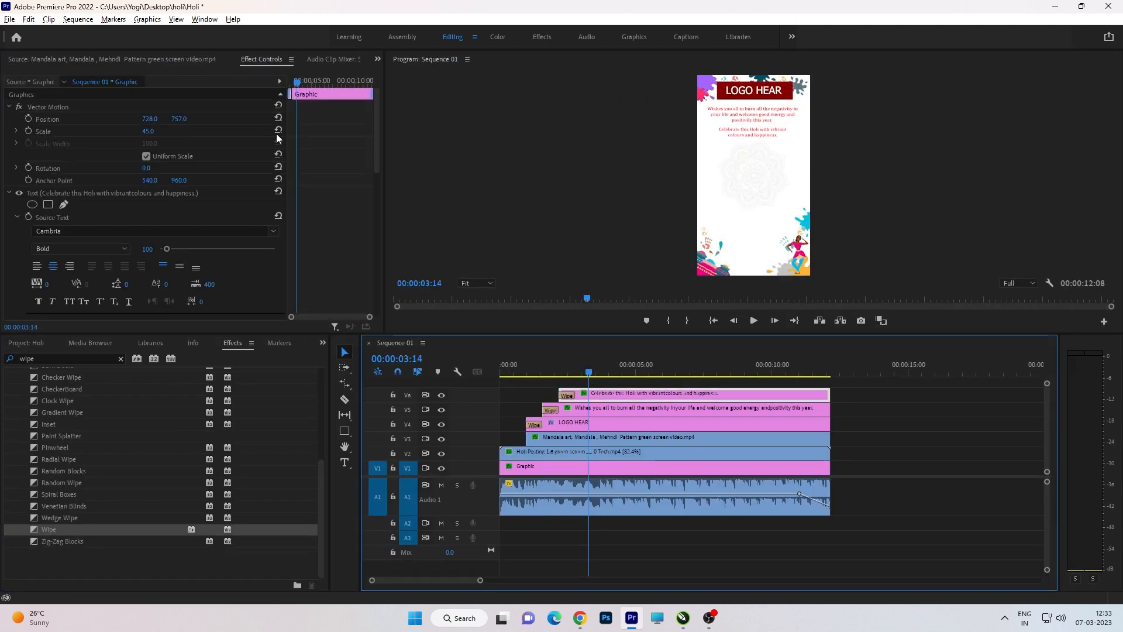
pyautogui.moveTo(179, 118)
pyautogui.mouseDown()
pyautogui.moveTo(148, 135)
pyautogui.moveTo(169, 135)
pyautogui.mouseUp()
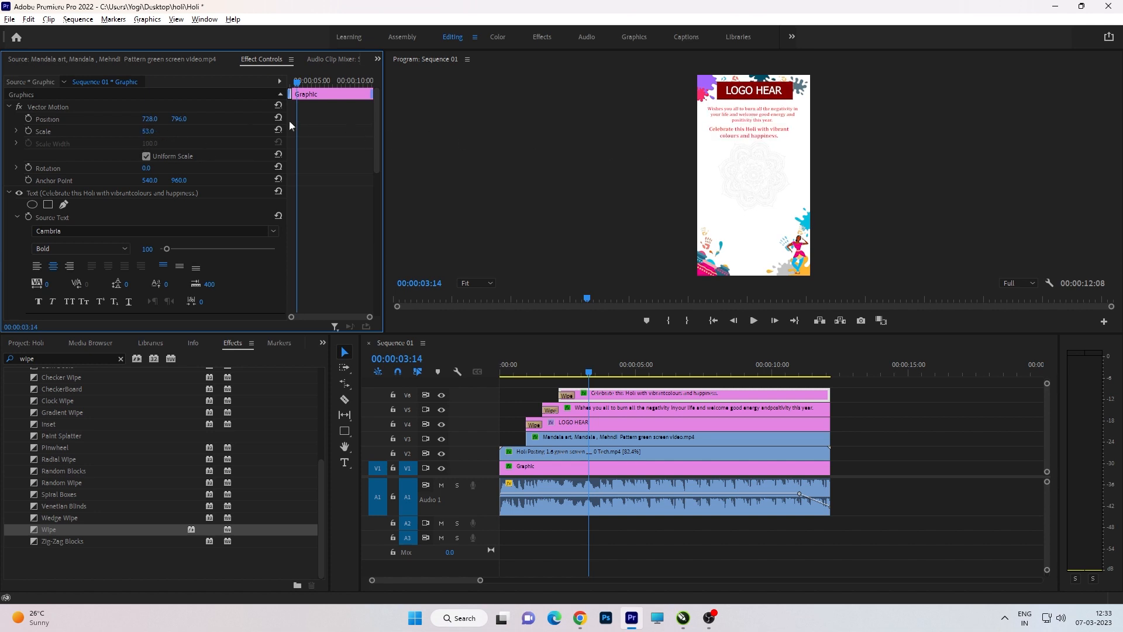
pyautogui.click(151, 118)
pyautogui.press('Tab')
pyautogui.press('Tab')
pyautogui.moveTo(176, 121); pyautogui.dragTo(188, 125)
pyautogui.click(907, 435)
# Step: Set the second sentence's fill colour to blue 220BFF
pyautogui.click(761, 396)
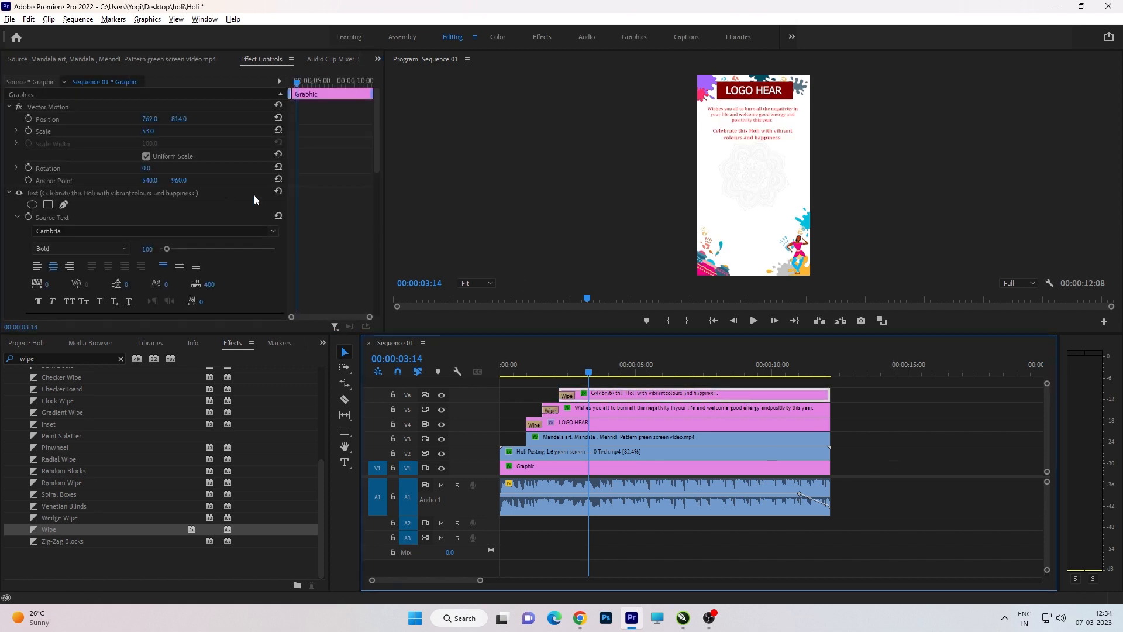
pyautogui.click(10, 195)
pyautogui.scroll(-3, 248, 238)
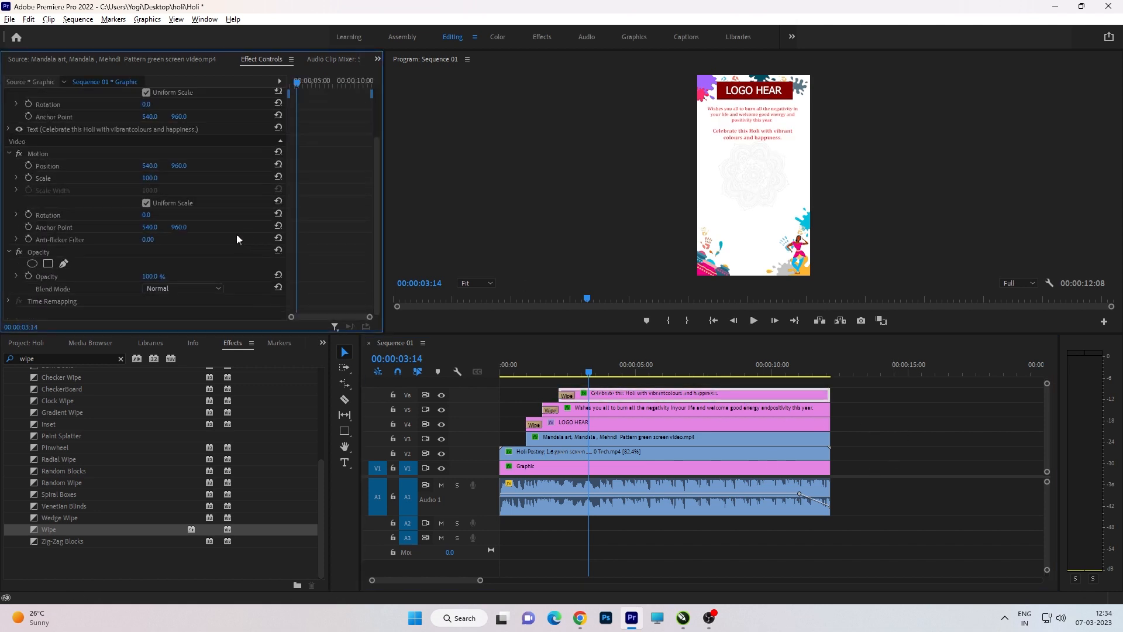
pyautogui.click(10, 129)
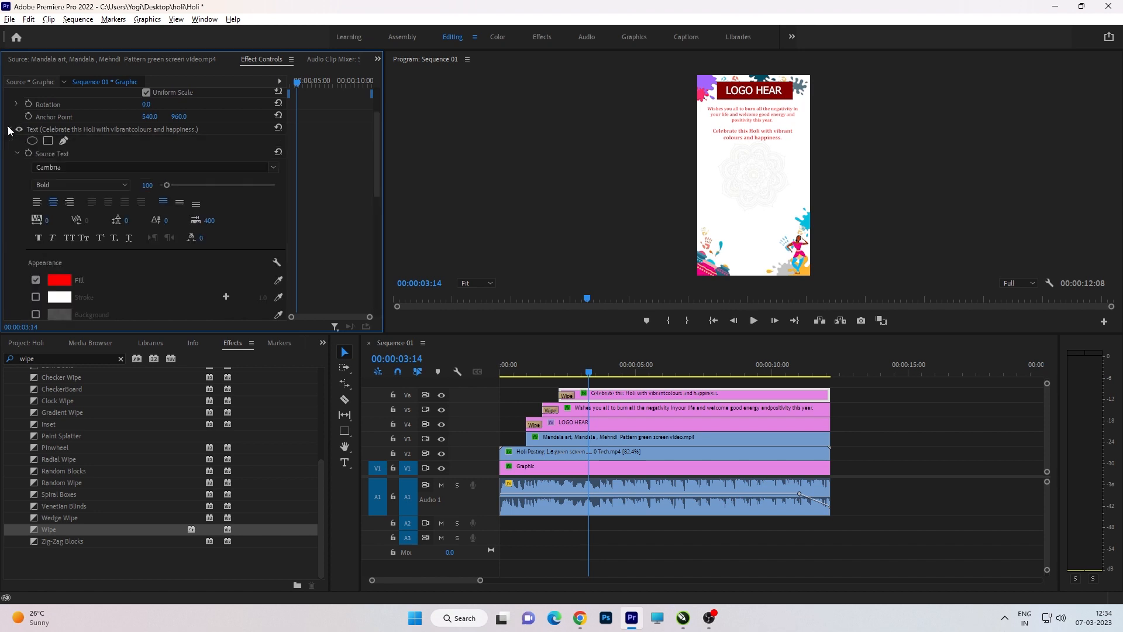
pyautogui.click(59, 279)
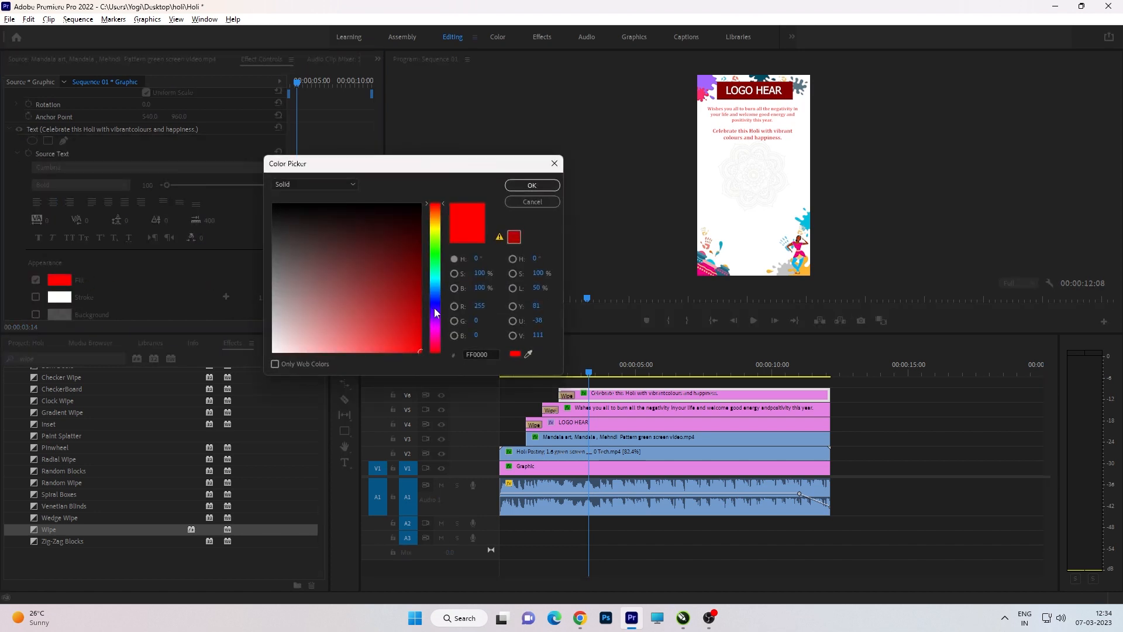
pyautogui.click(434, 307)
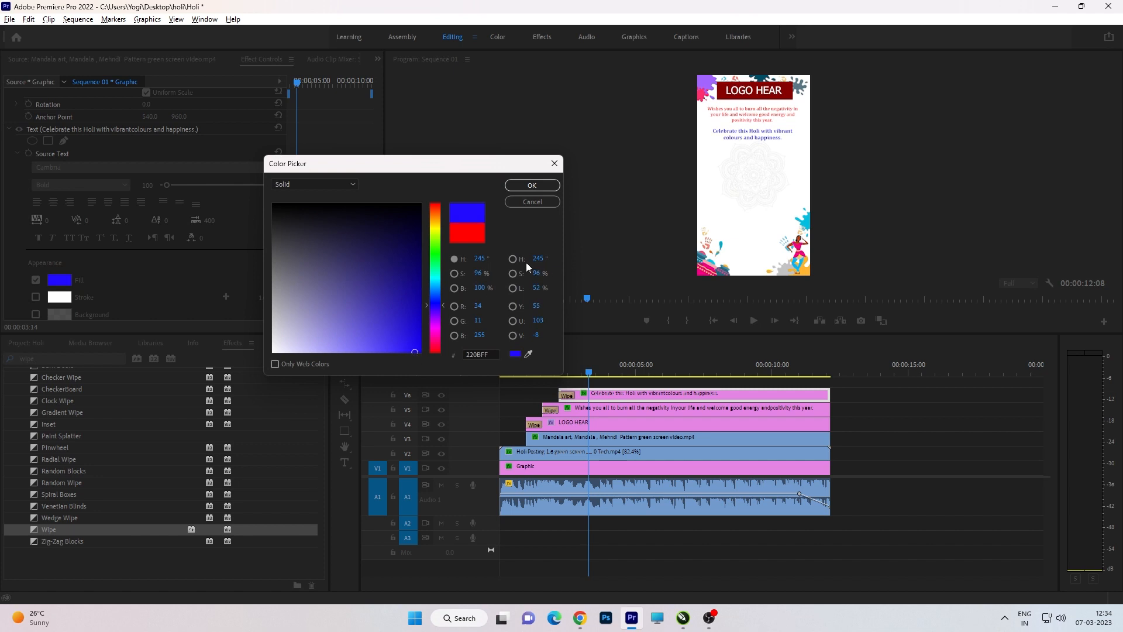
pyautogui.click(533, 187)
# Step: Save the project and play the video from the beginning in the maximized preview
pyautogui.click(908, 401)
pyautogui.click(509, 373)
pyautogui.press('Home')
pyautogui.hotkey('ctrl', 's')
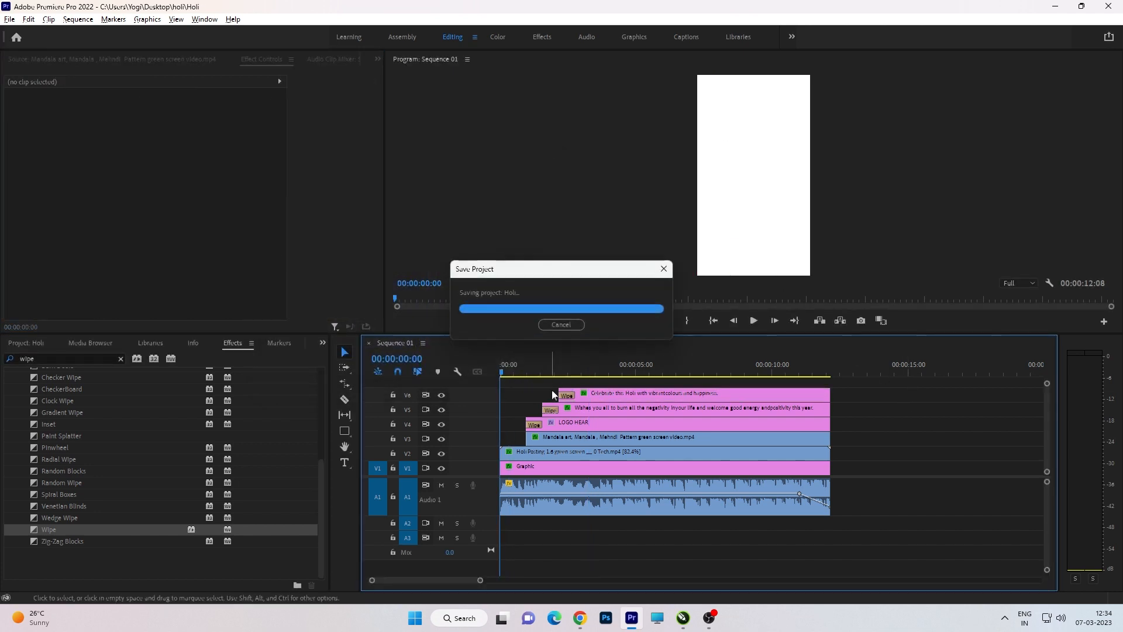
pyautogui.press('`')
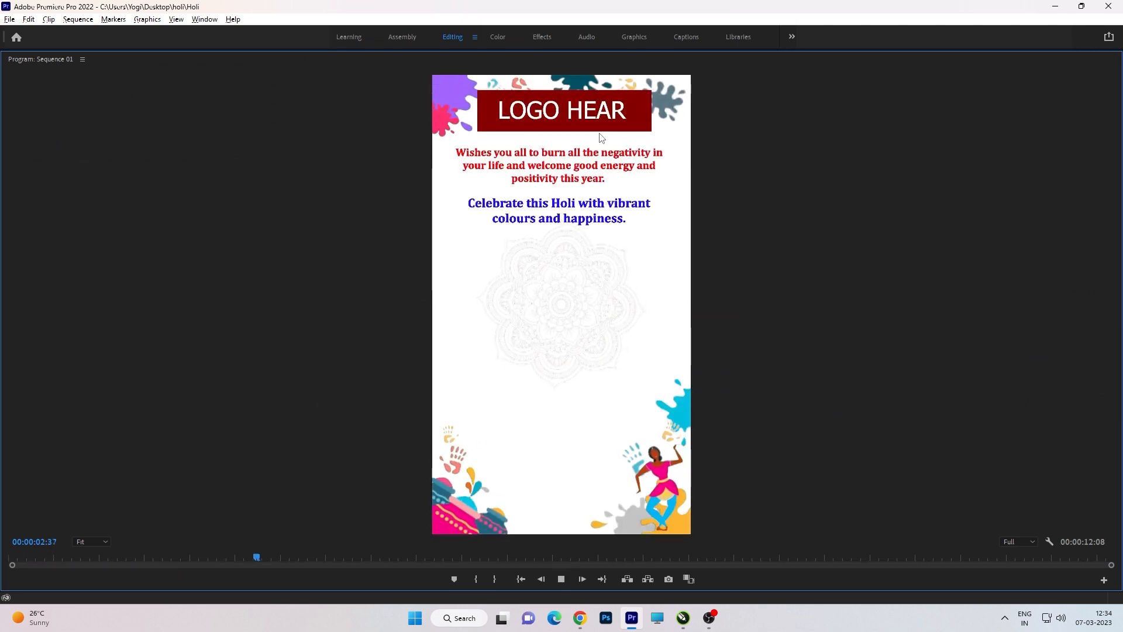
pyautogui.press('space')
pyautogui.press('`')
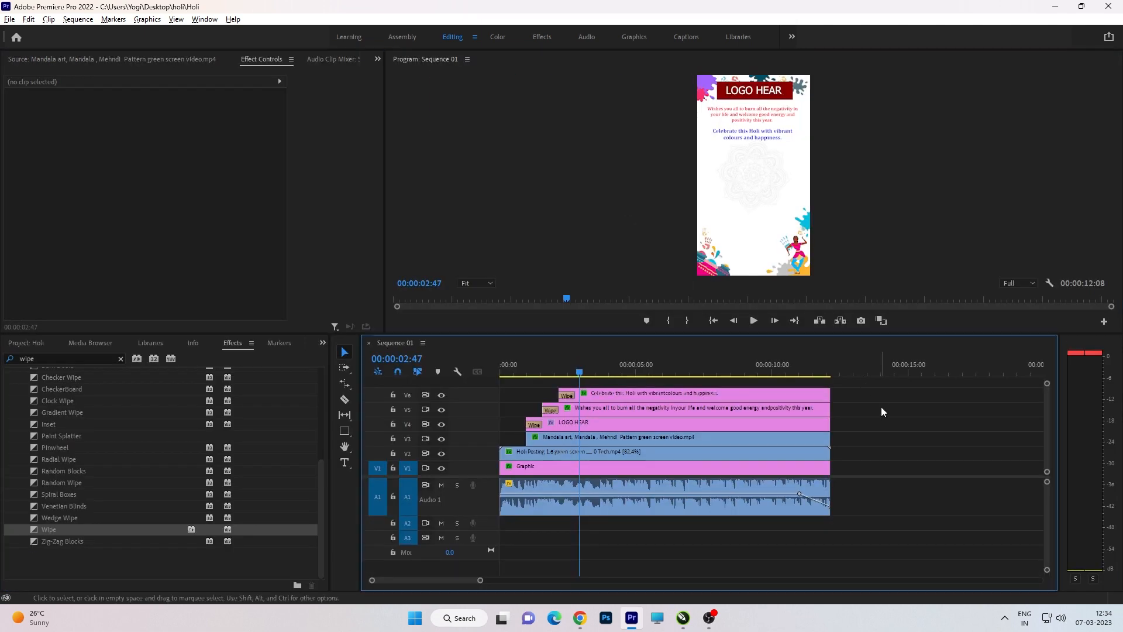
pyautogui.hotkey('ctrl', 's')
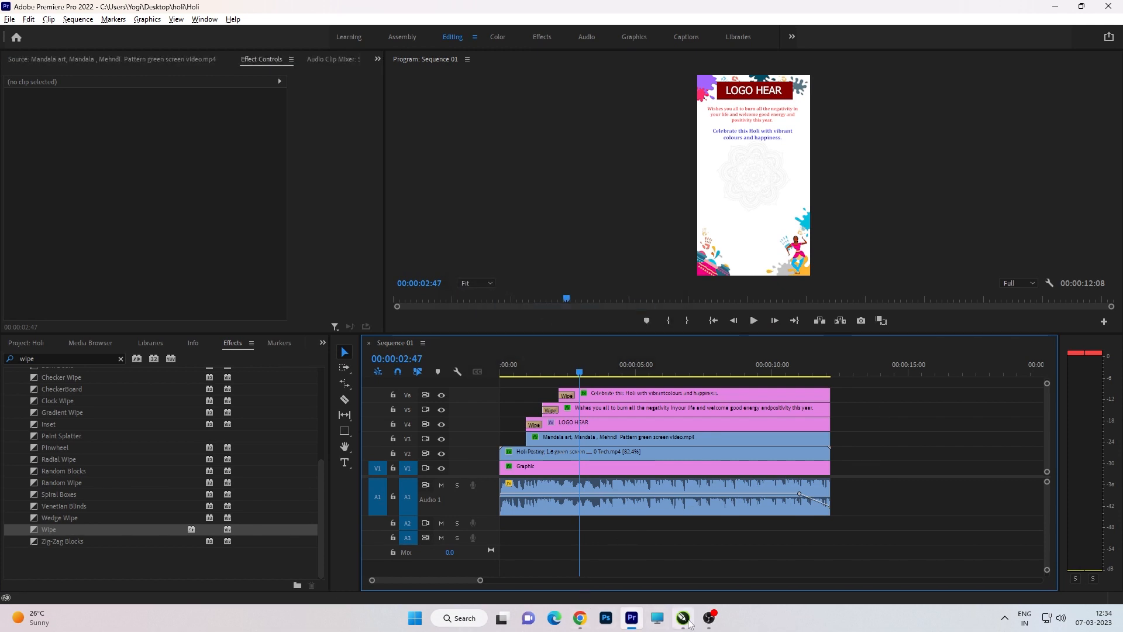
# Step: Switch to CorelDRAW and add a 1080 by 1920 px rectangle framing the page
pyautogui.click(684, 616)
pyautogui.doubleClick(9, 190)
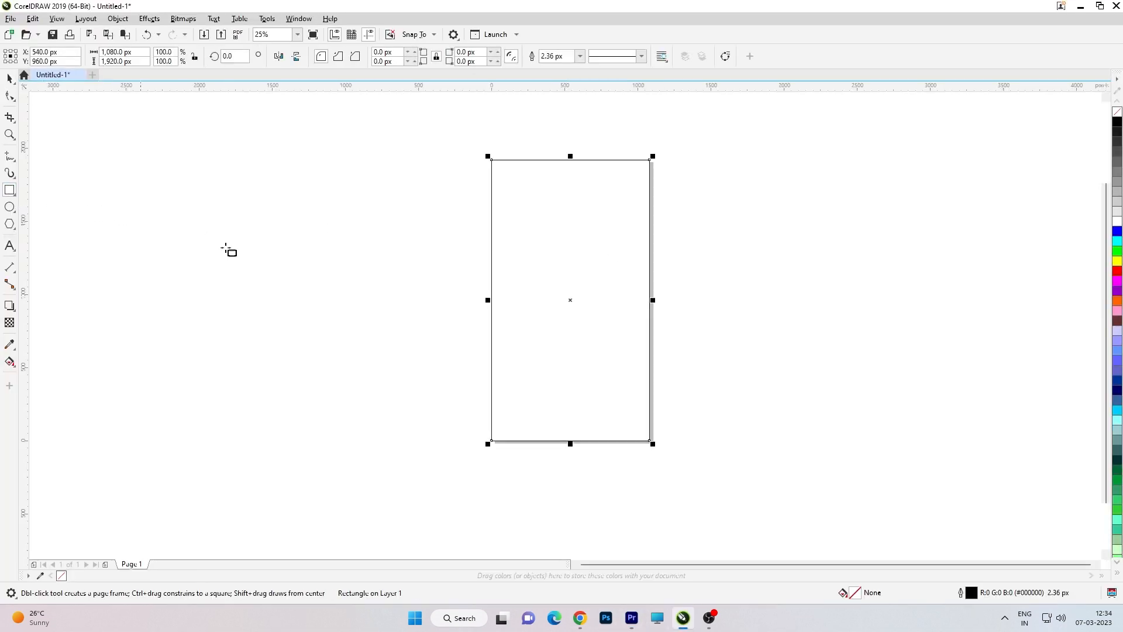
pyautogui.hotkey('shift', 'F2')
pyautogui.click(10, 79)
pyautogui.click(34, 257)
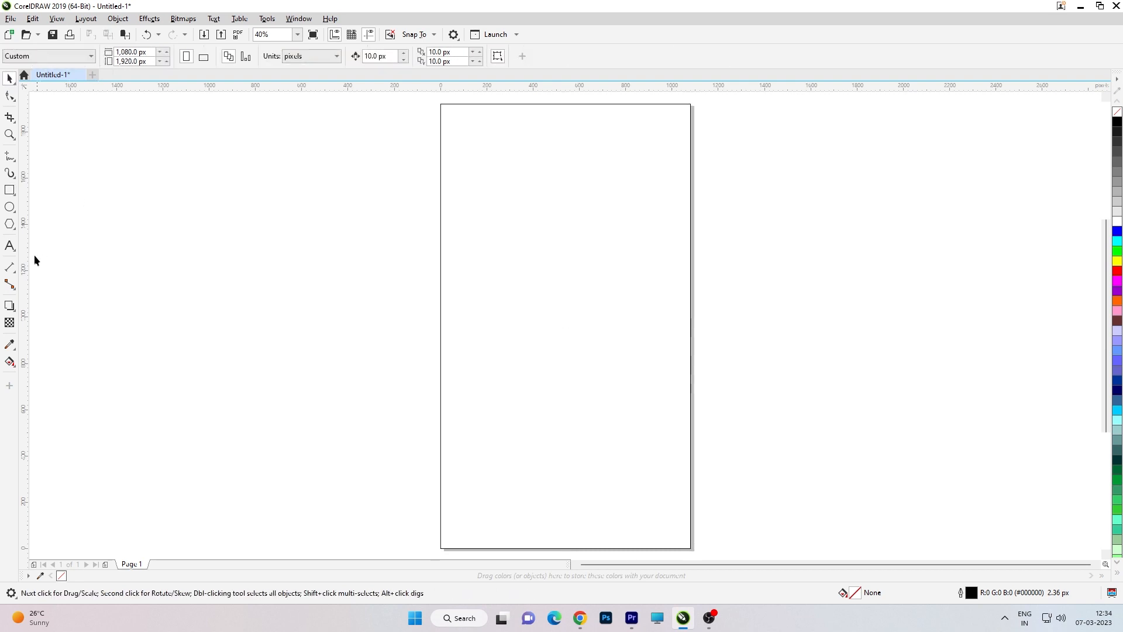
# Step: Add the artistic text "Happy" in the empty area beside the page
pyautogui.click(13, 245)
pyautogui.click(293, 255)
pyautogui.write('Happy')
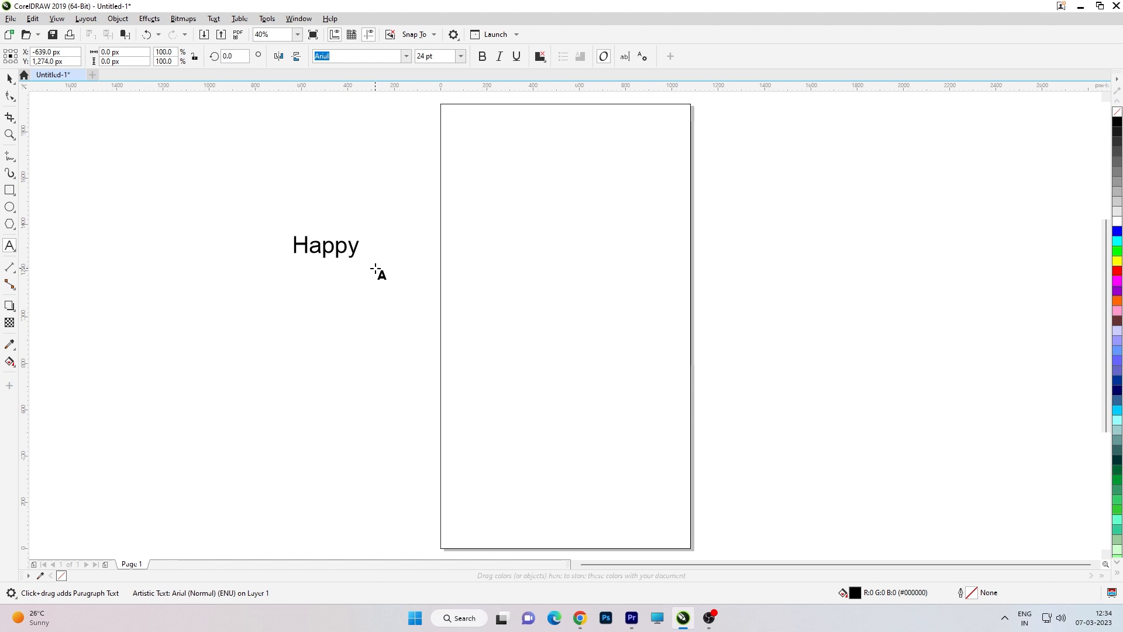
# Step: Move the "Happy" text onto the middle of the page and add "Holi" on a second line
pyautogui.click(2, 79)
pyautogui.moveTo(344, 248); pyautogui.dragTo(595, 331)
pyautogui.rightClick(595, 332)
pyautogui.press('F8')
pyautogui.hotkey('ctrl', 'a')
pyautogui.write('Holi')
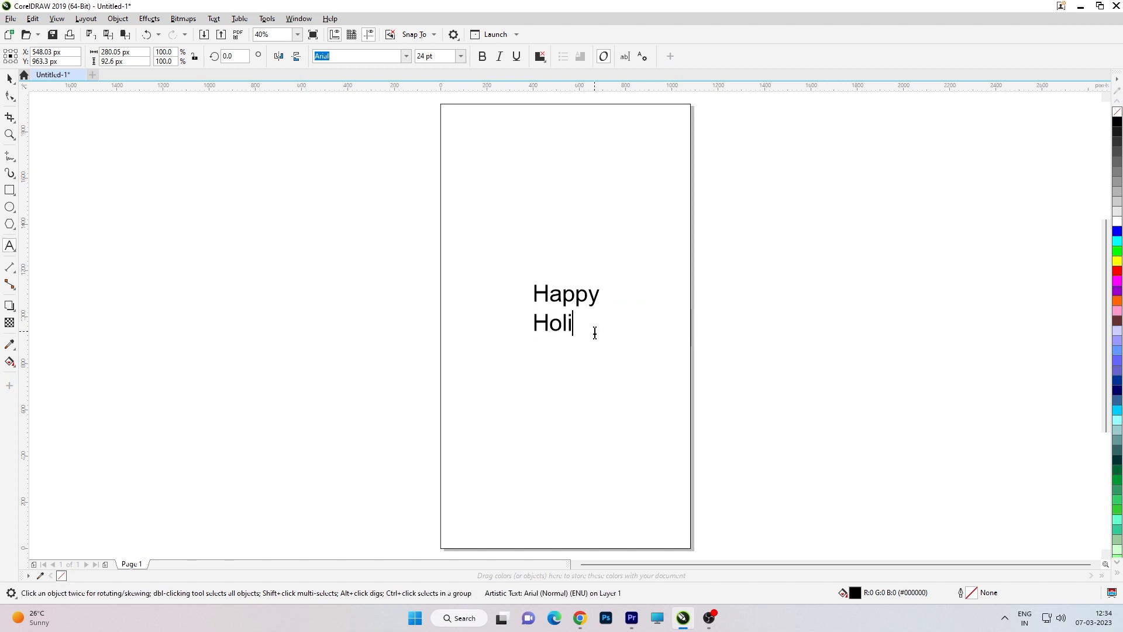
# Step: Change the "Holi" line to uppercase and enlarge it to about 67 pt
pyautogui.hotkey('ctrl', 'a')
pyautogui.hotkey('shift', 'F3')
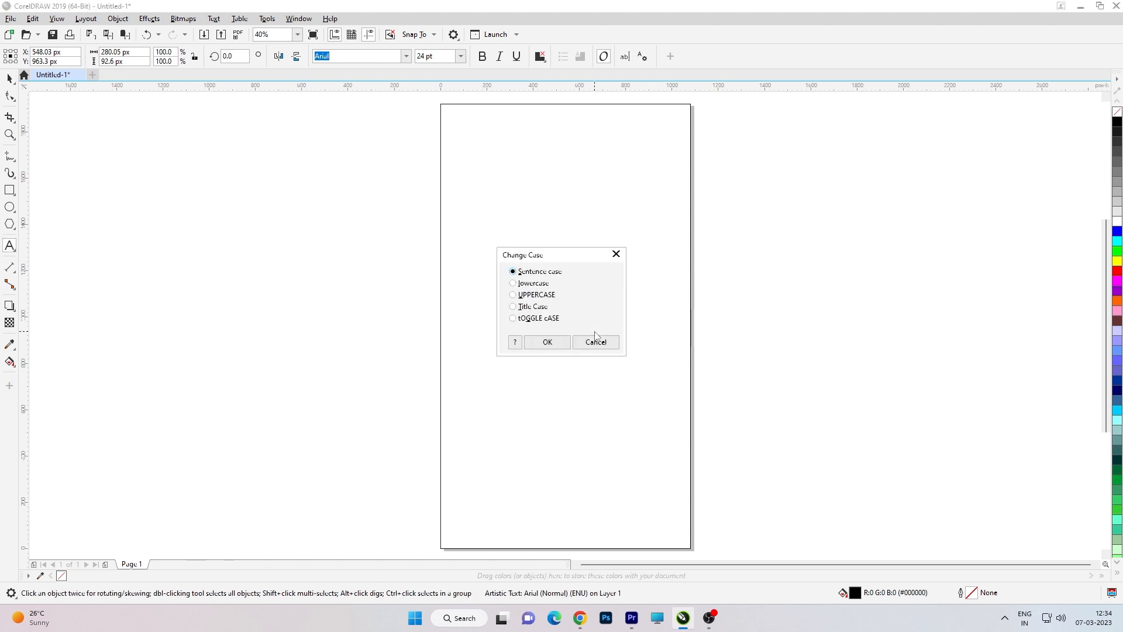
pyautogui.press('Return')
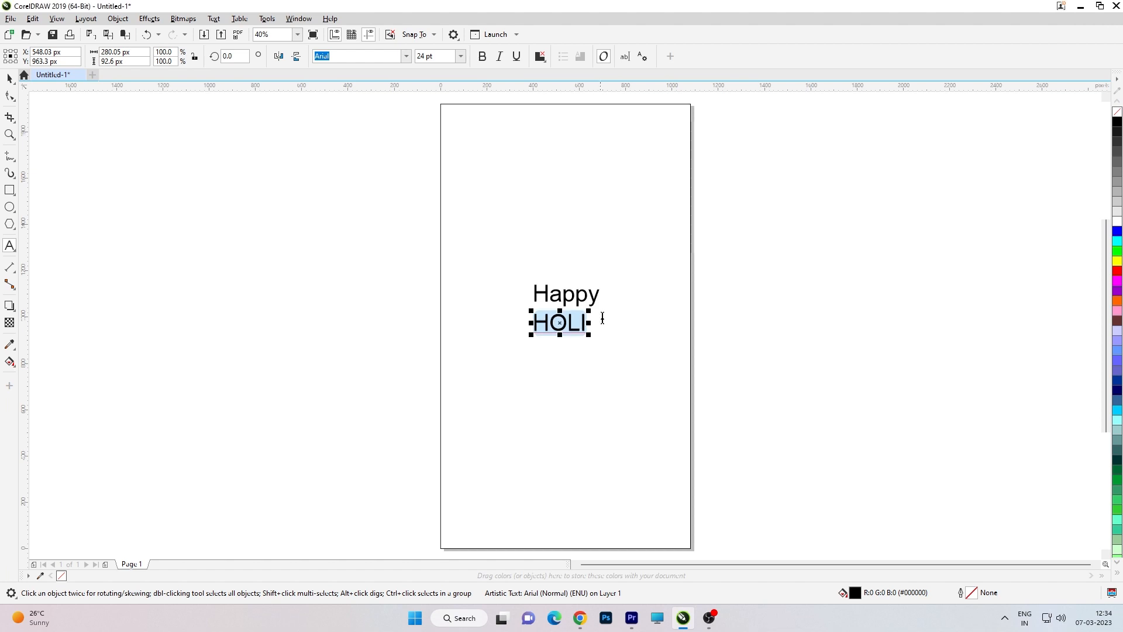
pyautogui.click(9, 79)
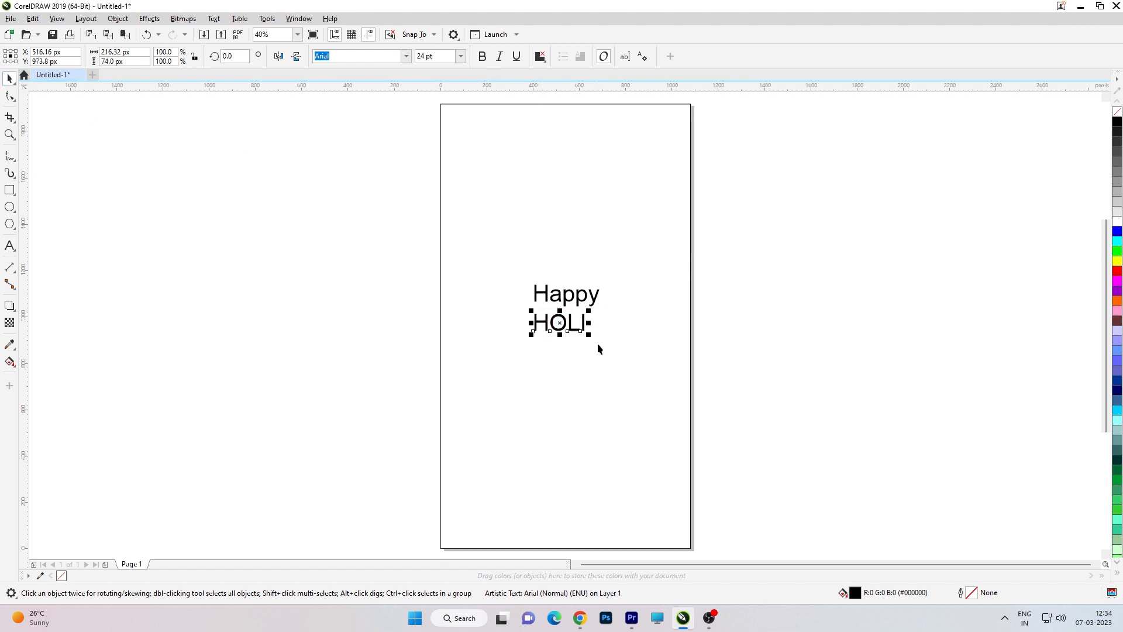
pyautogui.moveTo(593, 338)
pyautogui.mouseDown()
pyautogui.moveTo(638, 371)
pyautogui.moveTo(604, 344)
pyautogui.mouseUp()
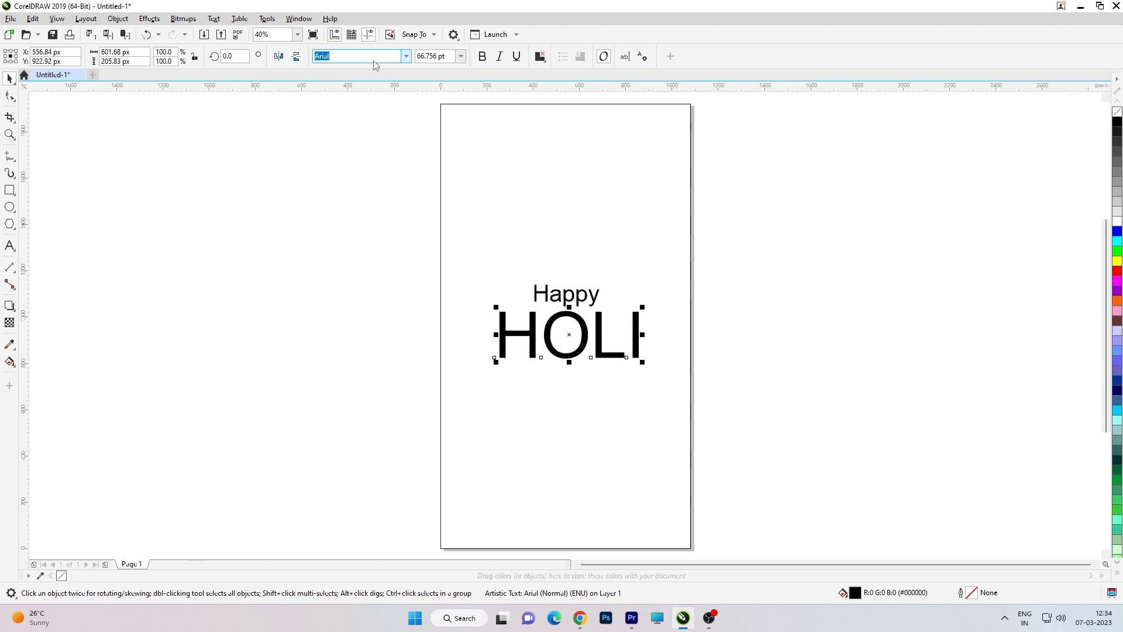
# Step: Set "HOLI" in bold Poppins and center it horizontally on the page rectangle
pyautogui.write('Pop')
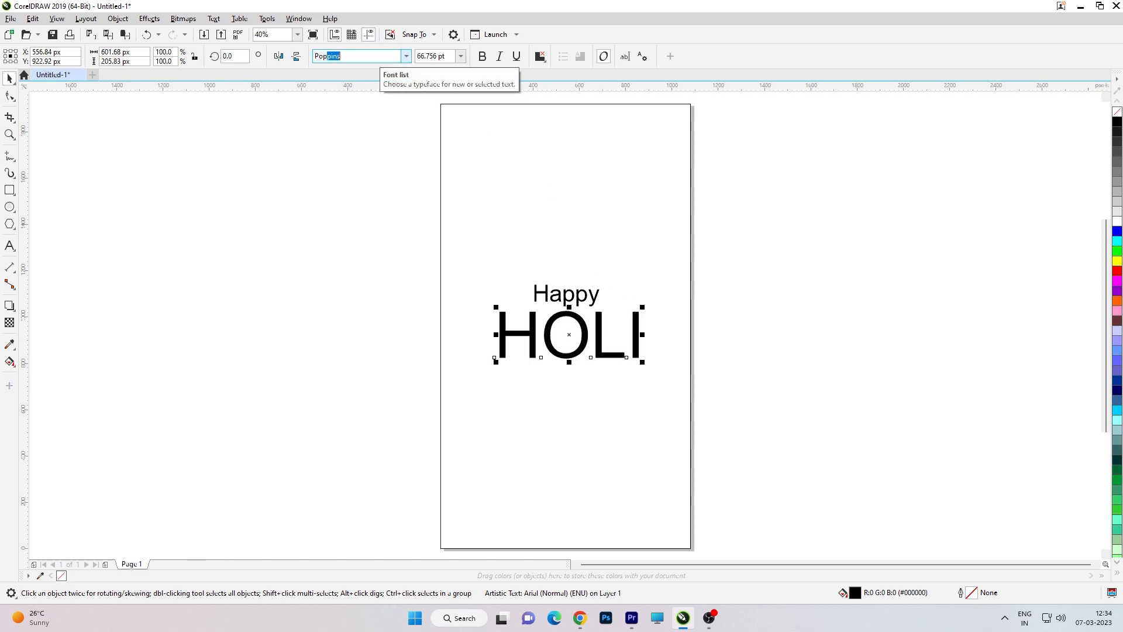
pyautogui.write('p')
pyautogui.press('Return')
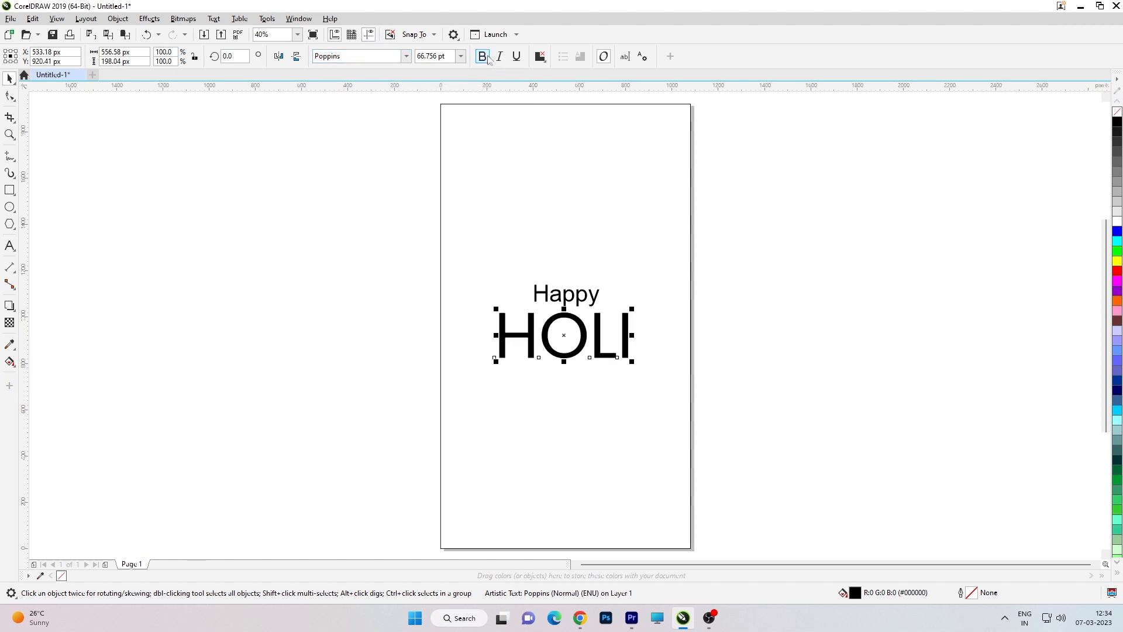
pyautogui.click(483, 57)
pyautogui.keyDown('shift'); pyautogui.click(651, 276); pyautogui.keyUp('shift')
pyautogui.press('c')
pyautogui.click(724, 268)
# Step: Change the font of the "Happy" text to Autography
pyautogui.doubleClick(581, 296)
pyautogui.hotkey('ctrl', 'a')
pyautogui.click(378, 54)
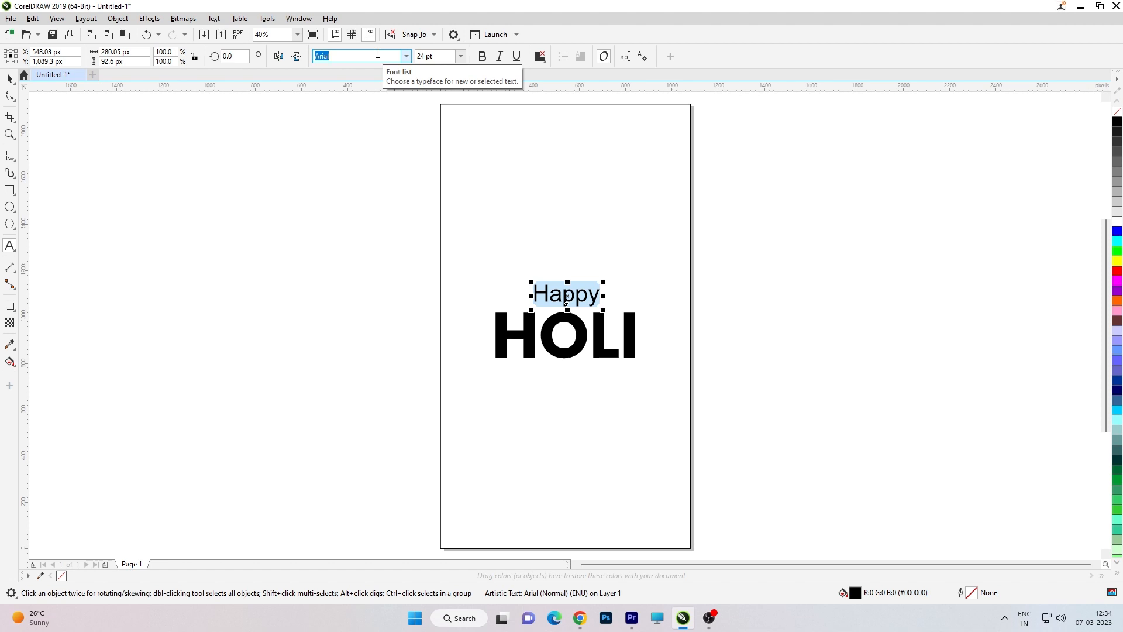
pyautogui.press('Return')
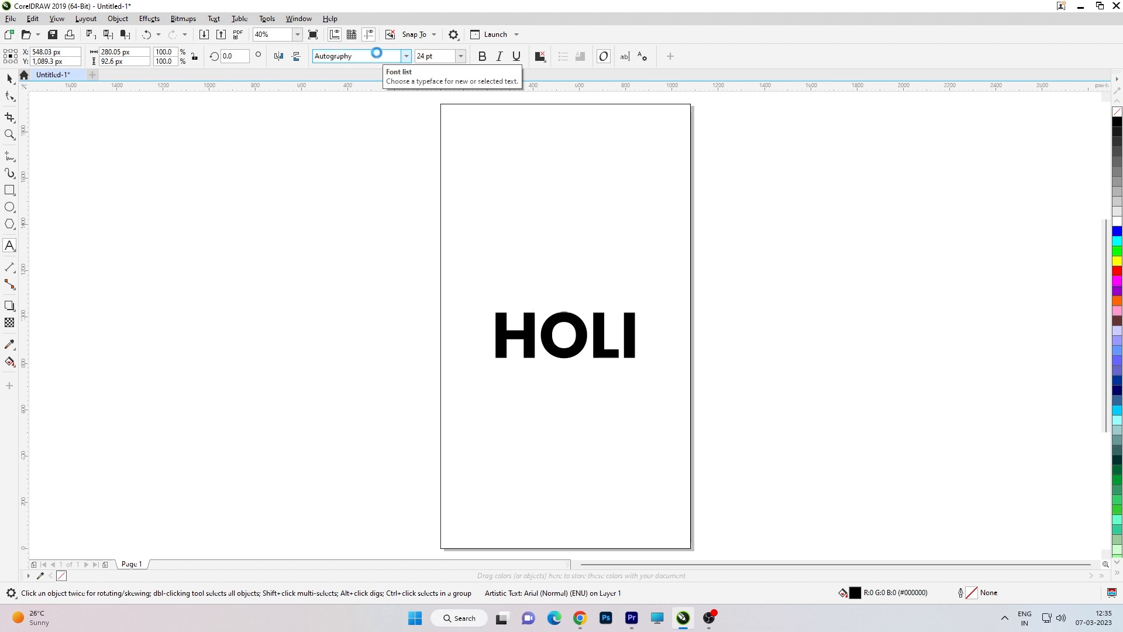
pyautogui.click(9, 79)
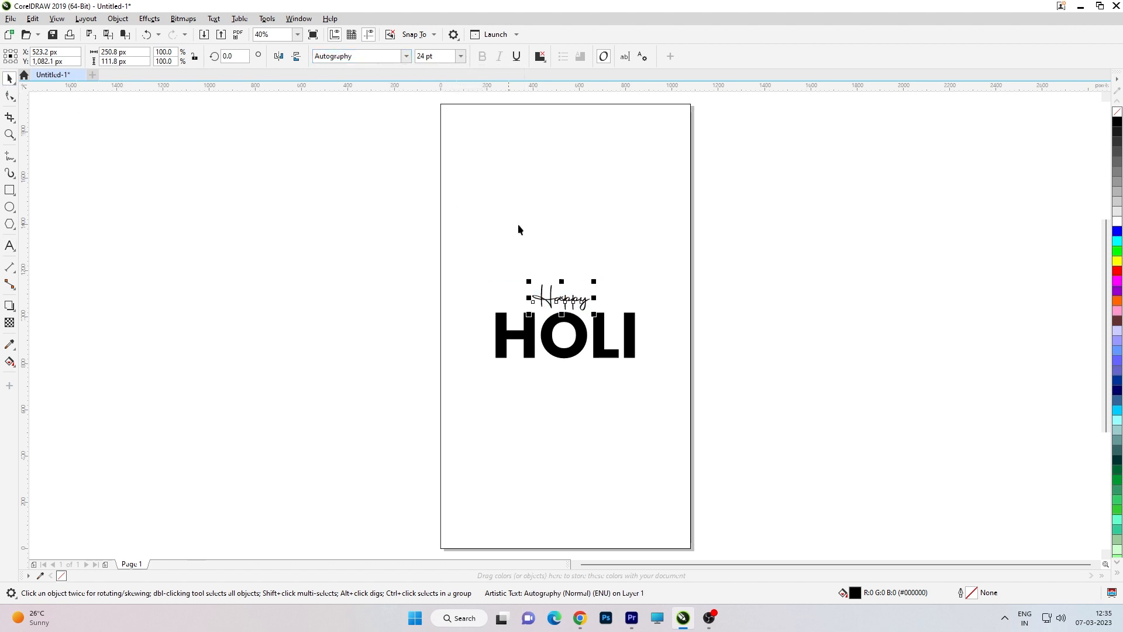
# Step: Lower "Happy" slightly toward "HOLI" and align the two texts on their vertical centers
pyautogui.scroll(-1, 566, 285)
pyautogui.scroll(3, 575, 309)
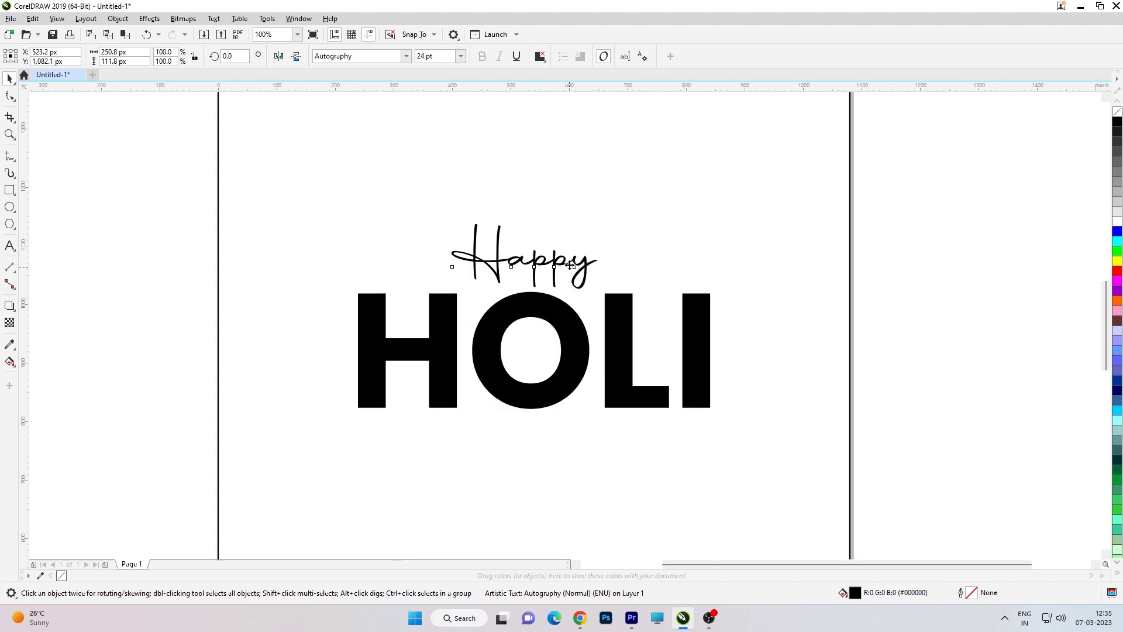
pyautogui.moveTo(570, 265); pyautogui.dragTo(573, 274)
pyautogui.keyDown('shift'); pyautogui.click(572, 321); pyautogui.keyUp('shift')
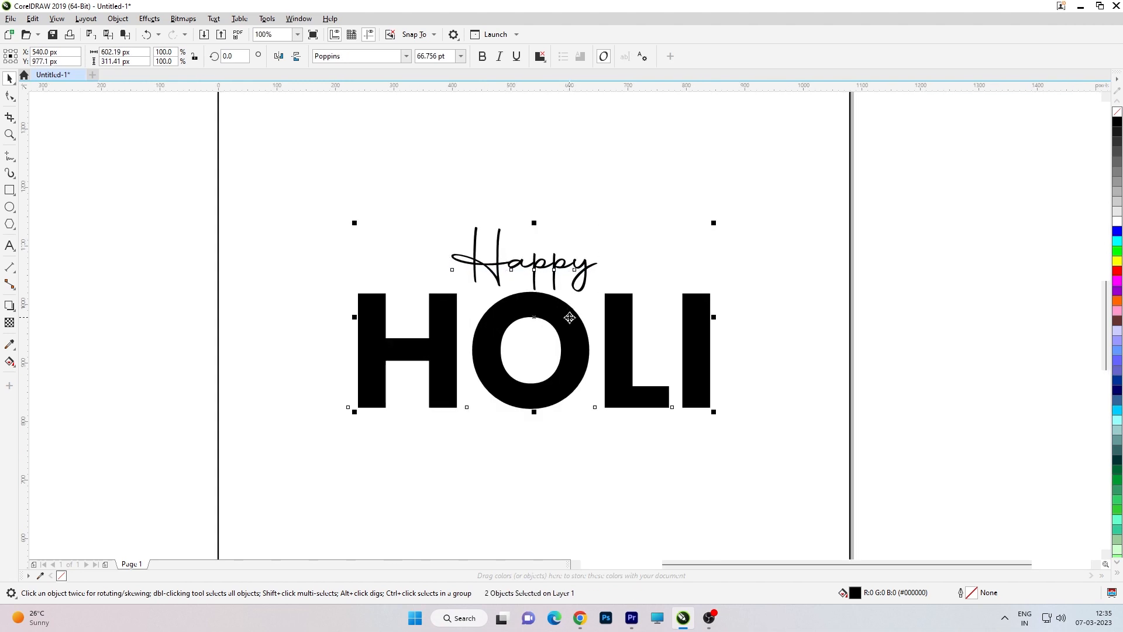
pyautogui.press('c')
pyautogui.click(890, 217)
# Step: Move the "Happy" and "HOLI" texts together a little higher on the page
pyautogui.press('F4')
pyautogui.moveTo(778, 254); pyautogui.dragTo(366, 409)
pyautogui.moveTo(580, 326); pyautogui.dragTo(459, 291)
# Step: Color the letter H of "HOLI" orange and the letter O green
pyautogui.click(545, 293)
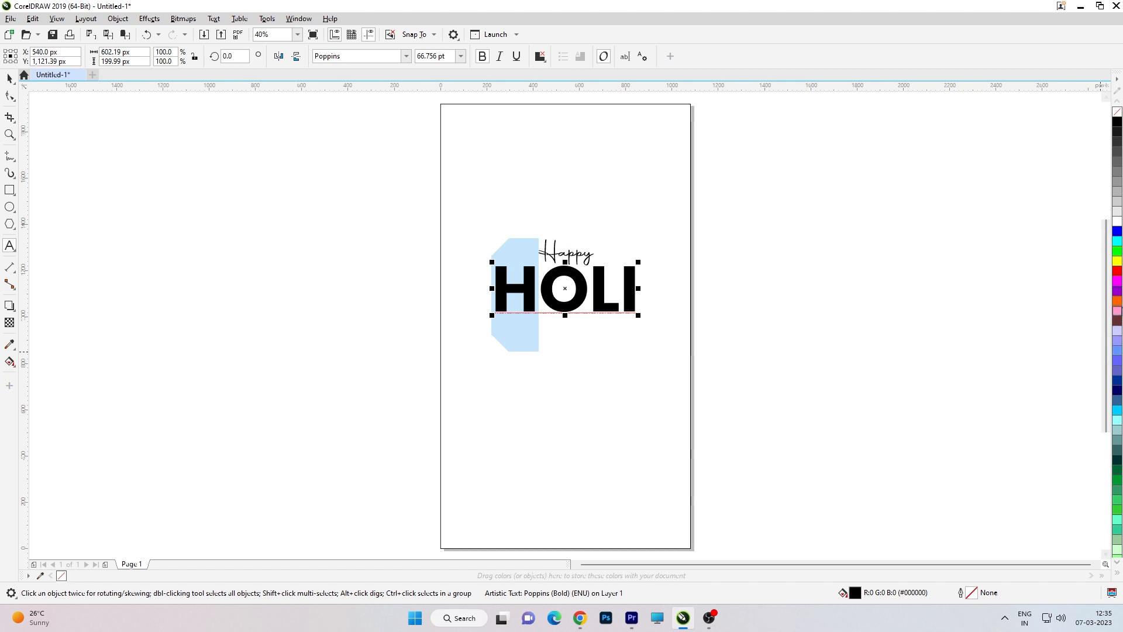
pyautogui.click(1116, 303)
pyautogui.moveTo(537, 289); pyautogui.dragTo(578, 291)
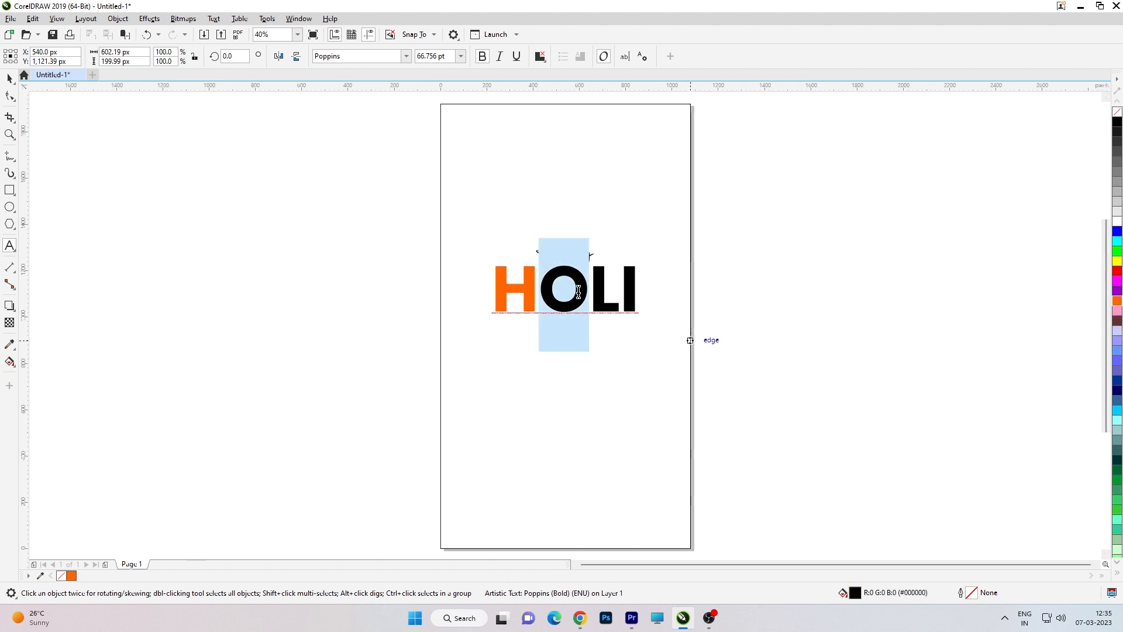
pyautogui.click(1117, 254)
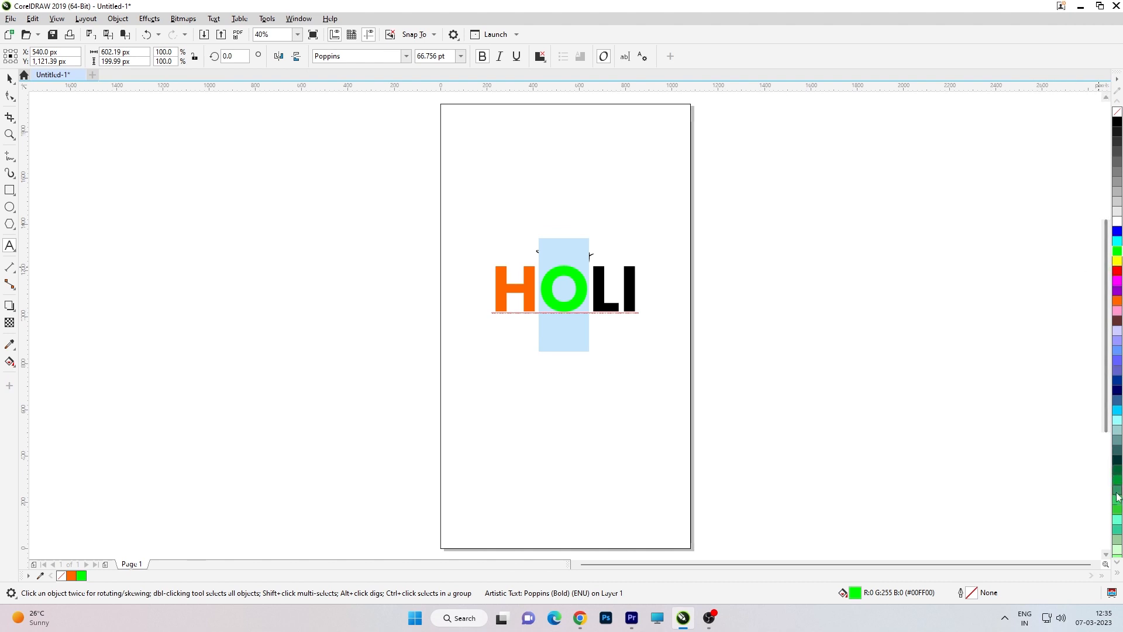
# Step: Color the letter L of "HOLI" light blue (#00CCFF) and the letter I magenta (#FF00FF)
pyautogui.moveTo(590, 289); pyautogui.dragTo(606, 287)
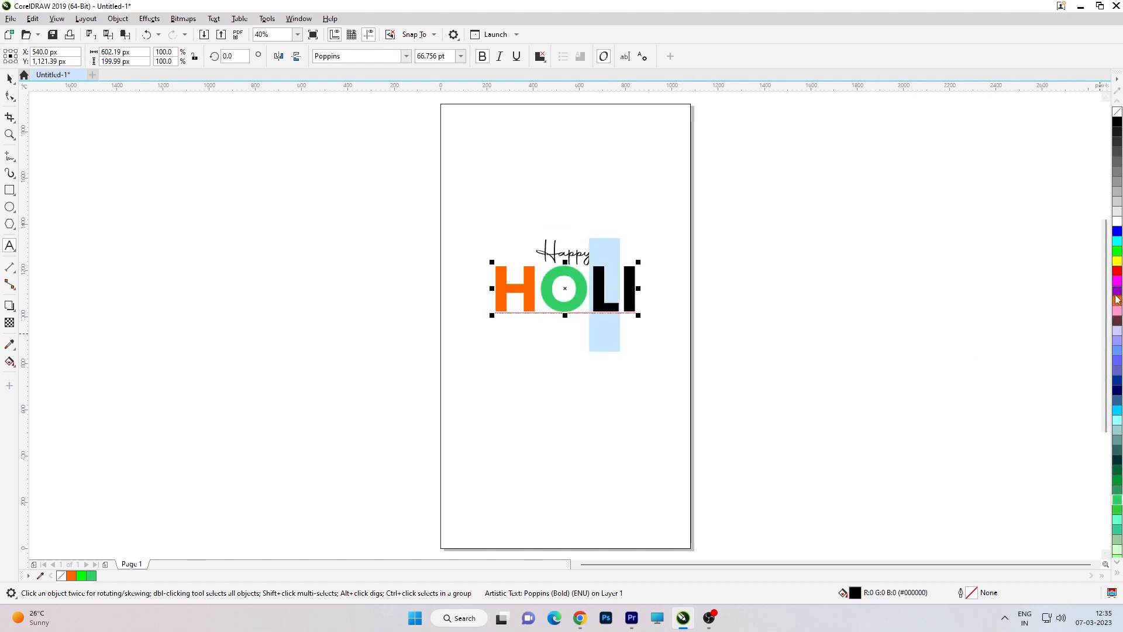
pyautogui.click(1118, 412)
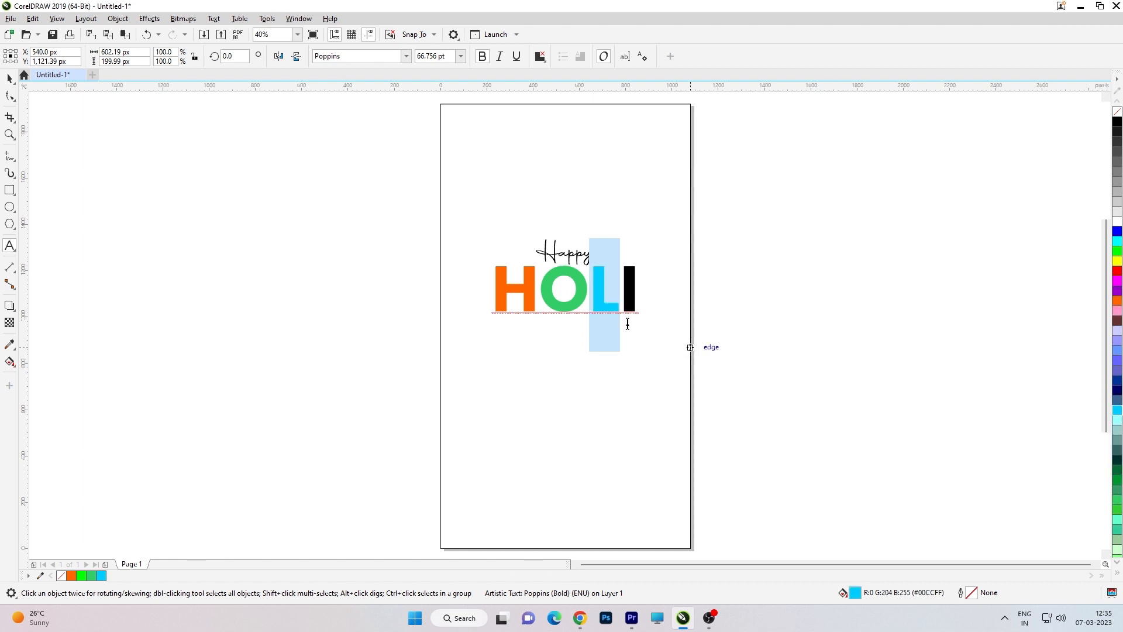
pyautogui.click(619, 300)
pyautogui.moveTo(622, 280); pyautogui.dragTo(638, 280)
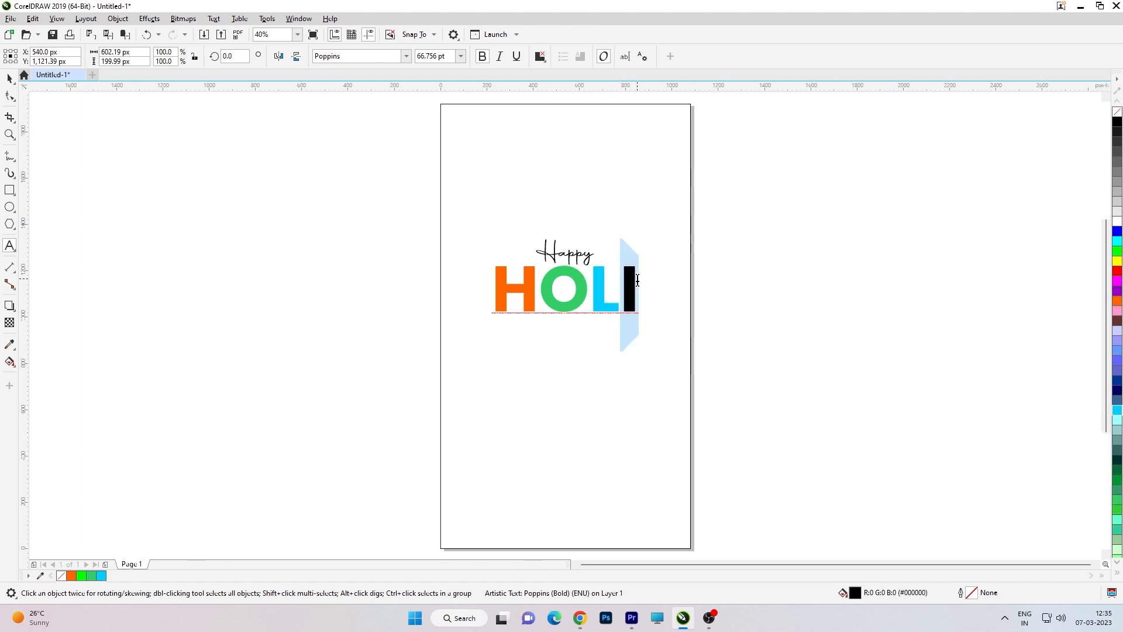
pyautogui.click(1118, 282)
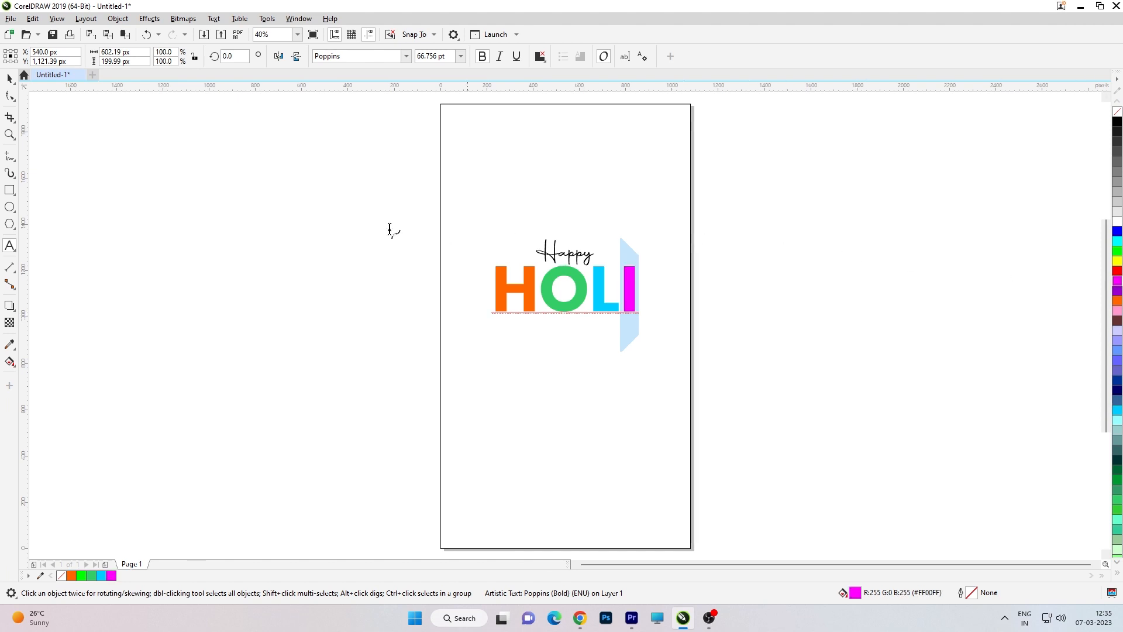
pyautogui.click(9, 78)
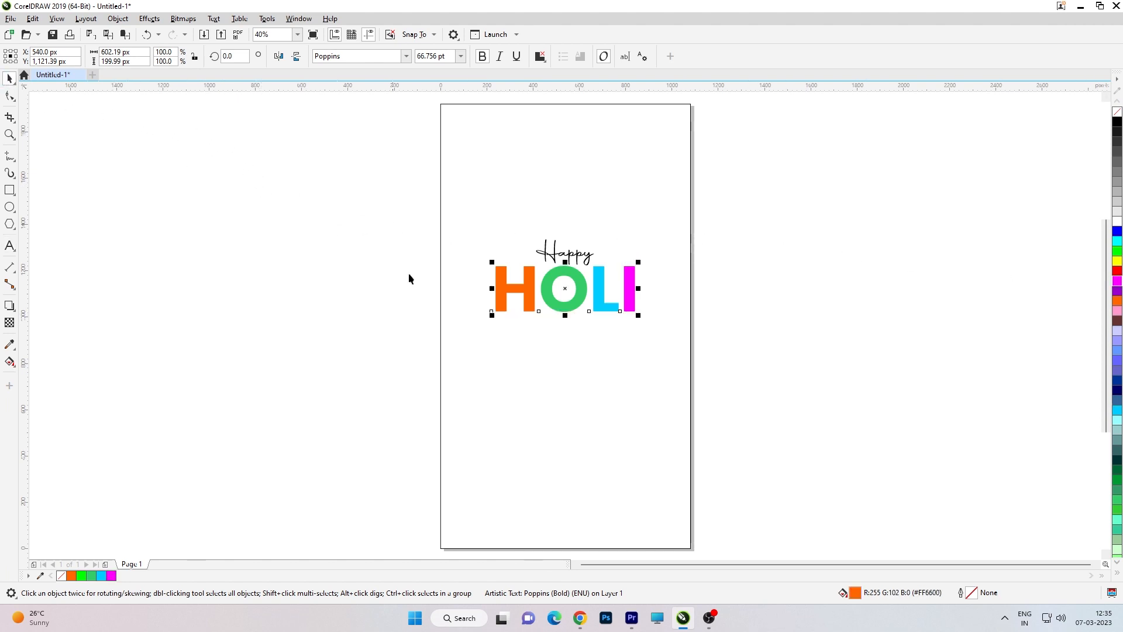
# Step: Move "Happy" down so that it overlaps the upper edge of "HOLI"
pyautogui.scroll(-1, 570, 259)
pyautogui.scroll(3, 568, 256)
pyautogui.moveTo(570, 257); pyautogui.dragTo(565, 274)
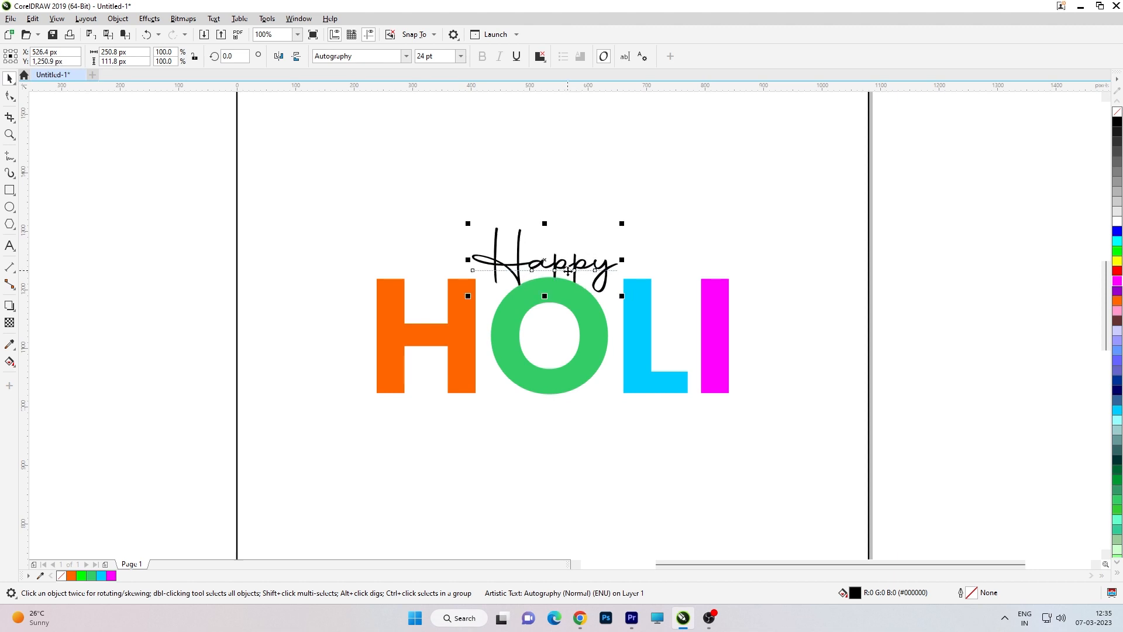
pyautogui.hotkey('shift', 'F4')
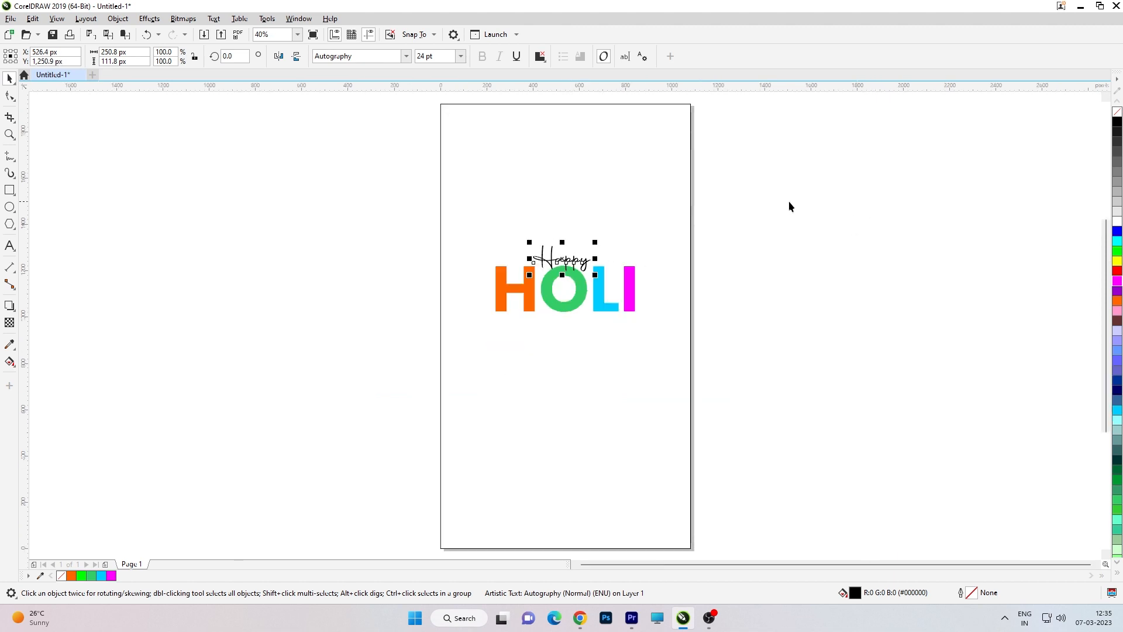
pyautogui.click(736, 213)
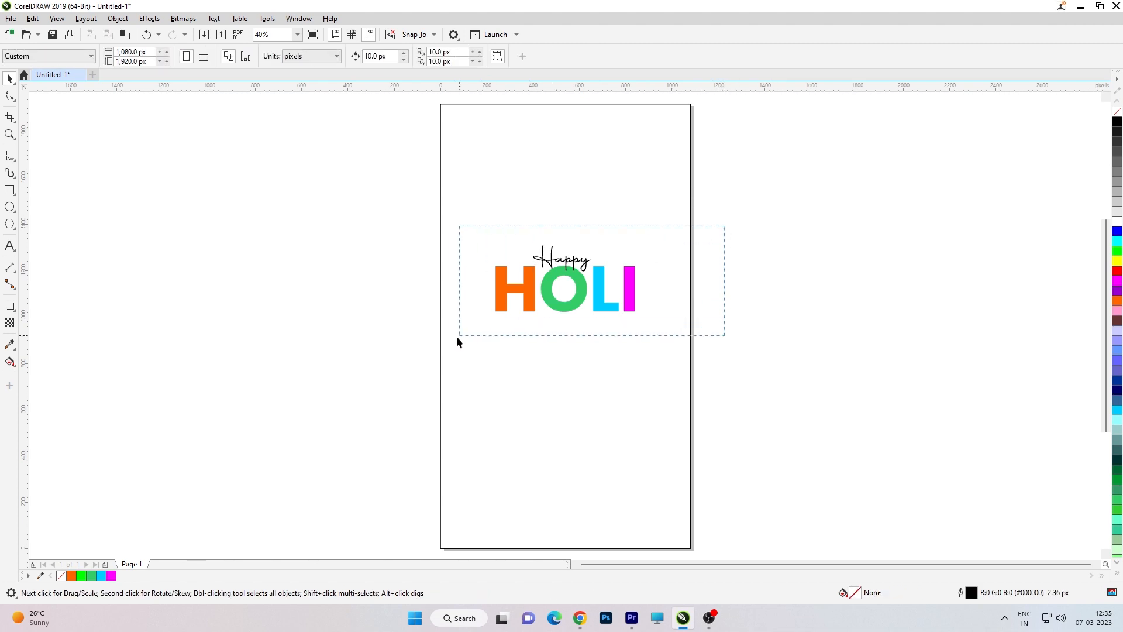
# Step: Enlarge the whole "Happy HOLI" title slightly and move it a little lower on the page
pyautogui.moveTo(462, 340); pyautogui.dragTo(463, 339)
pyautogui.moveTo(640, 241); pyautogui.dragTo(645, 237)
pyautogui.moveTo(608, 275); pyautogui.dragTo(607, 283)
# Step: Remove the outline of the page-sized rectangle and select all objects on the page
pyautogui.click(634, 208)
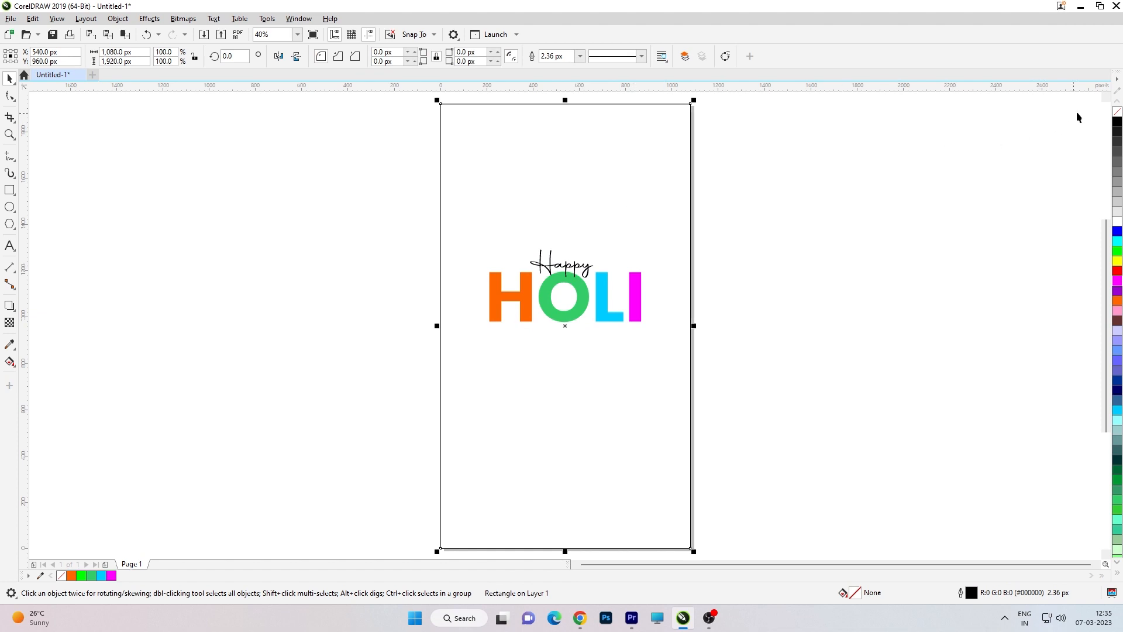
pyautogui.moveTo(757, 195); pyautogui.dragTo(381, 408)
pyautogui.hotkey('ctrl', 'a')
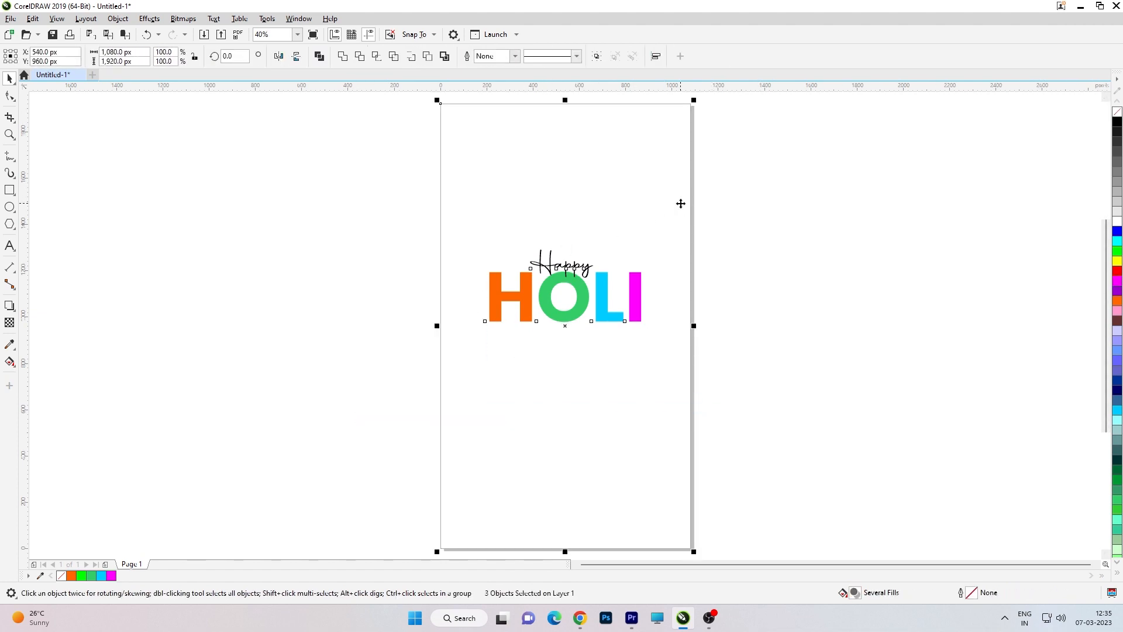
# Step: Export only the selected objects as a transparent PNG named 1 into the holi folder on the Desktop
pyautogui.hotkey('ctrl', 'e')
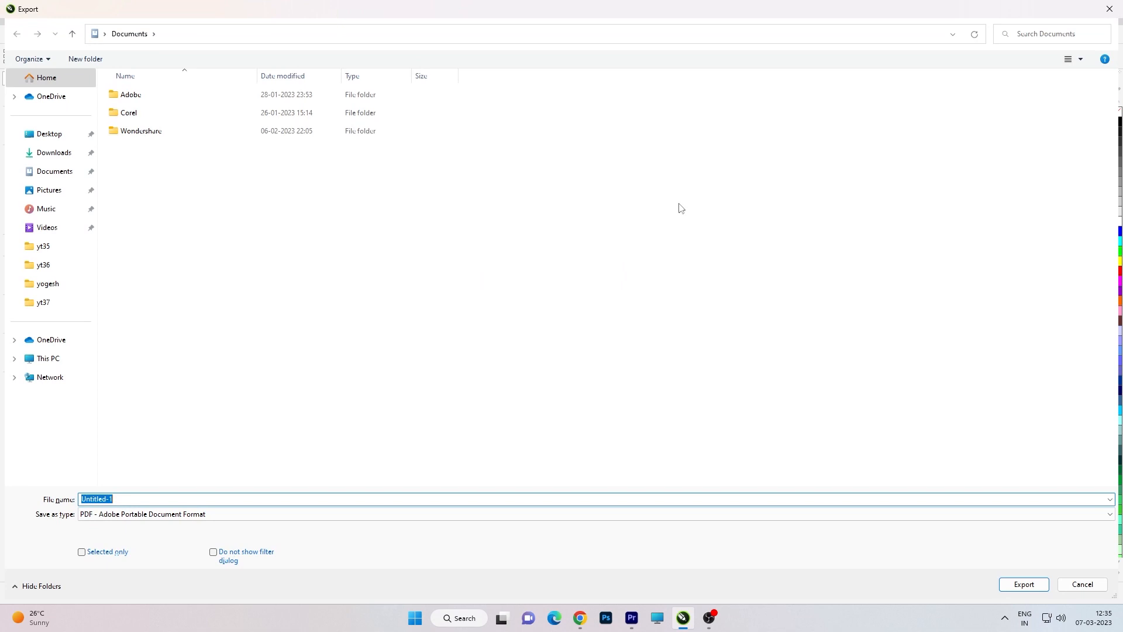
pyautogui.click(55, 134)
pyautogui.doubleClick(138, 100)
pyautogui.click(174, 513)
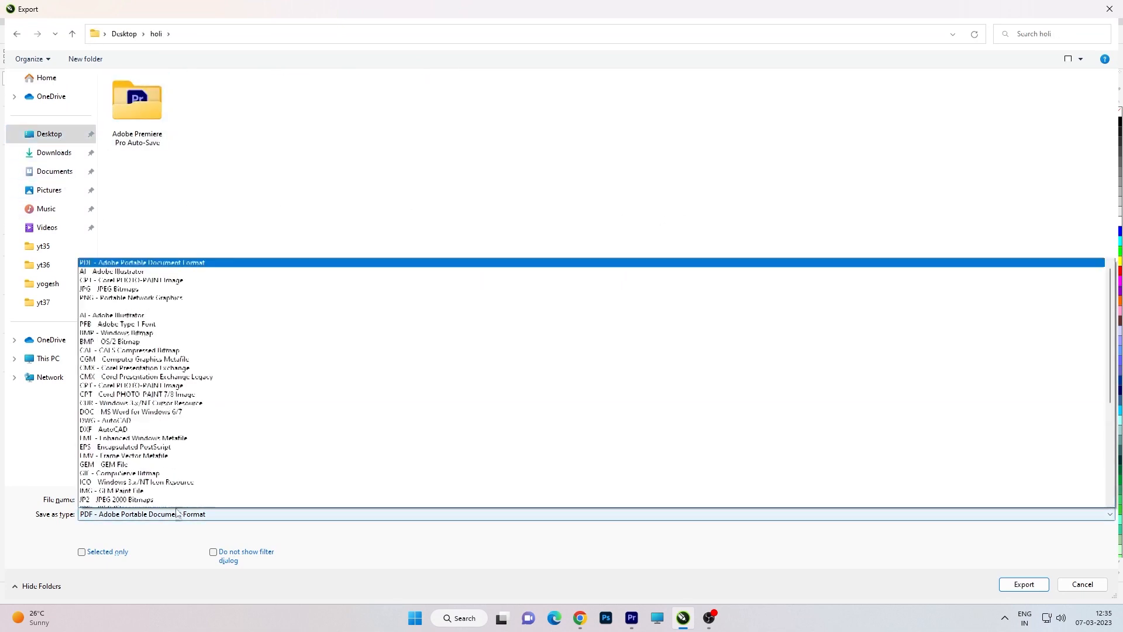
pyautogui.click(147, 283)
pyautogui.click(82, 551)
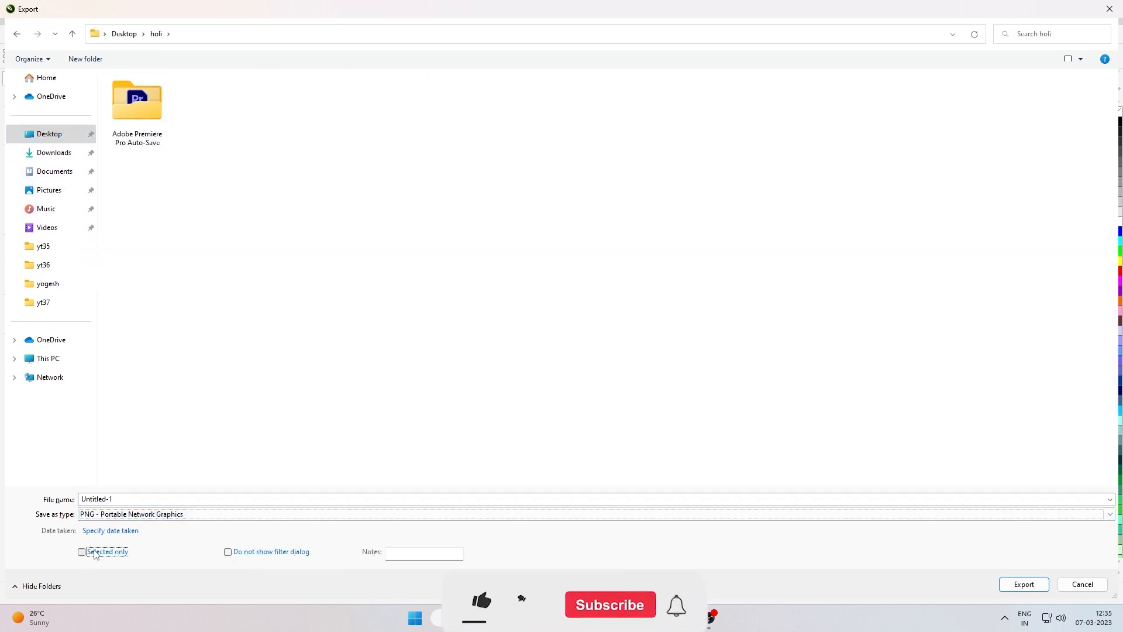
pyautogui.click(144, 499)
pyautogui.write('1')
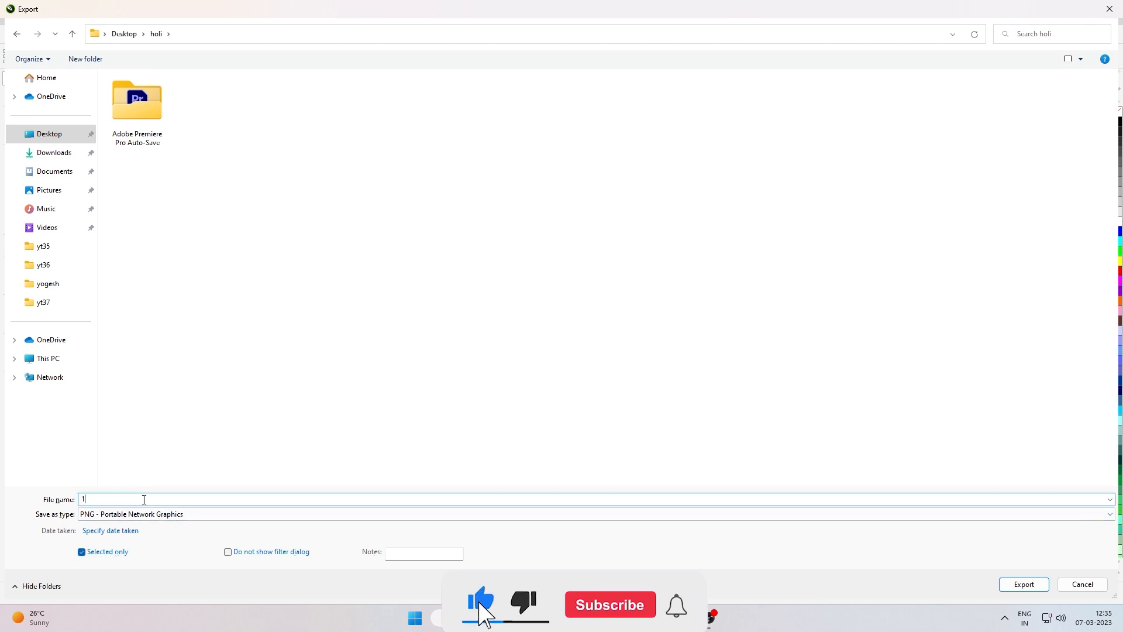
pyautogui.press('Return')
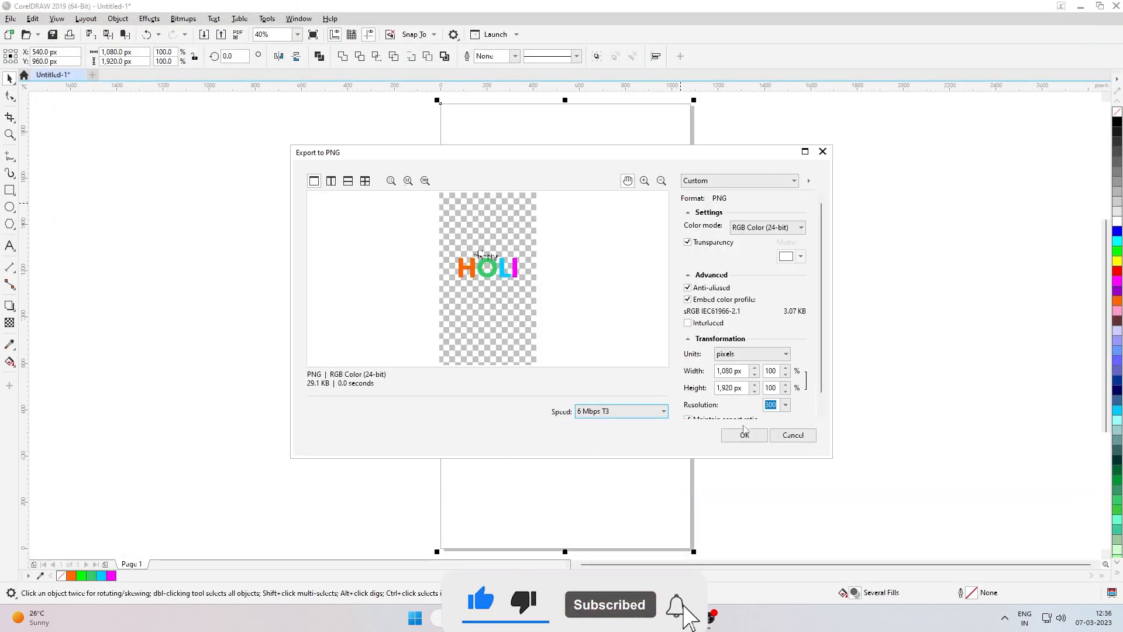
pyautogui.click(745, 434)
pyautogui.click(902, 173)
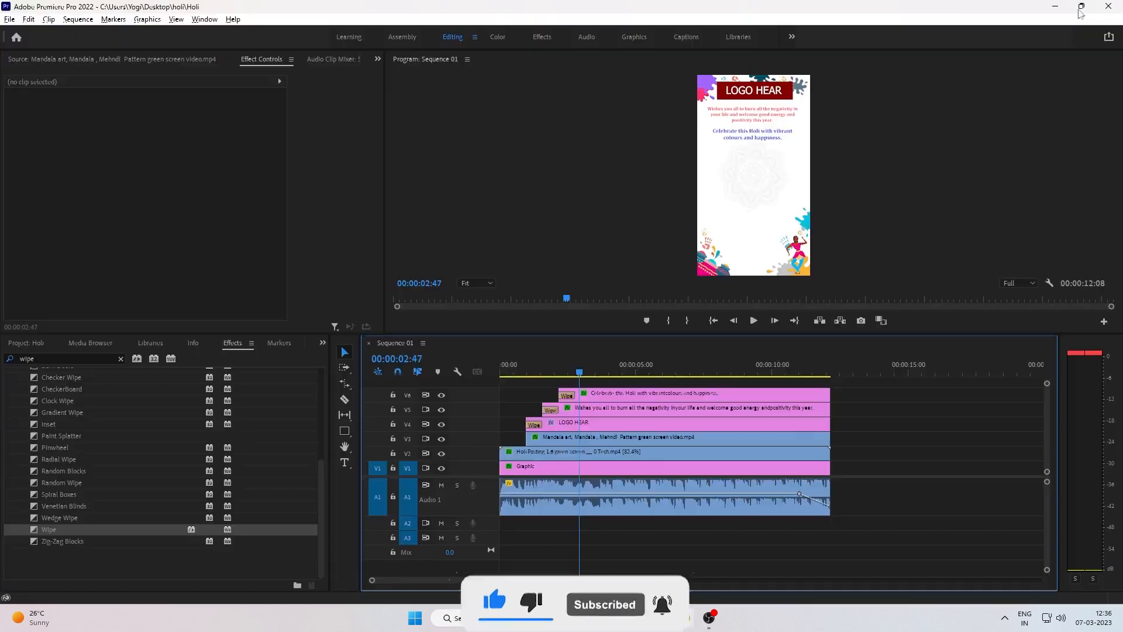
# Step: Switch to Premiere Pro and play the sequence from about 00:00:01:08
pyautogui.moveTo(583, 375); pyautogui.dragTo(531, 374)
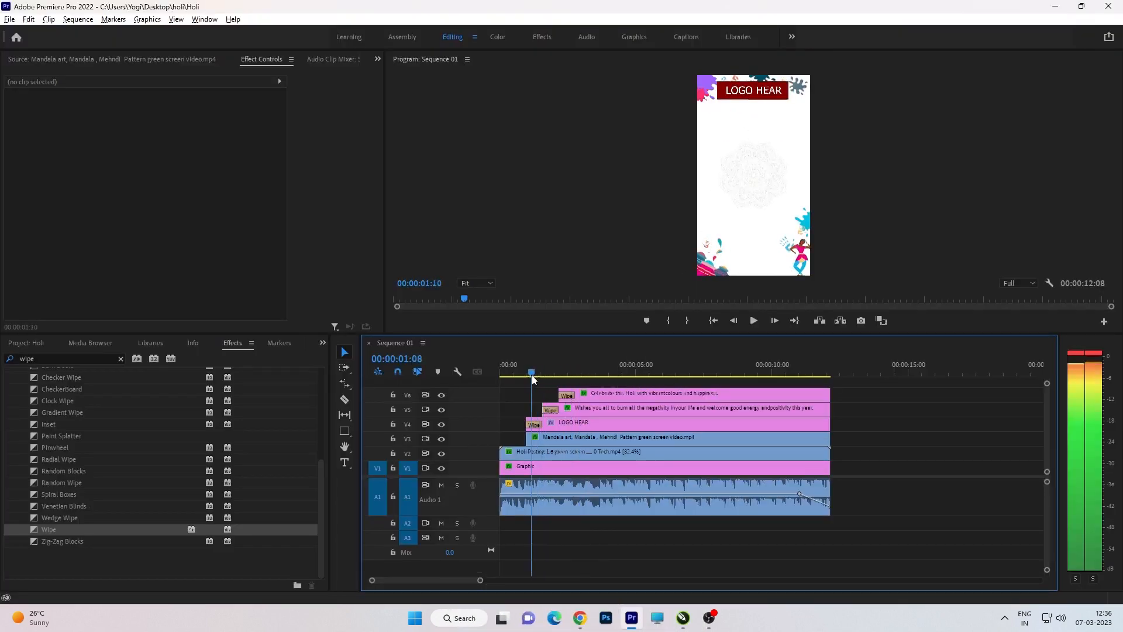
pyautogui.press('space')
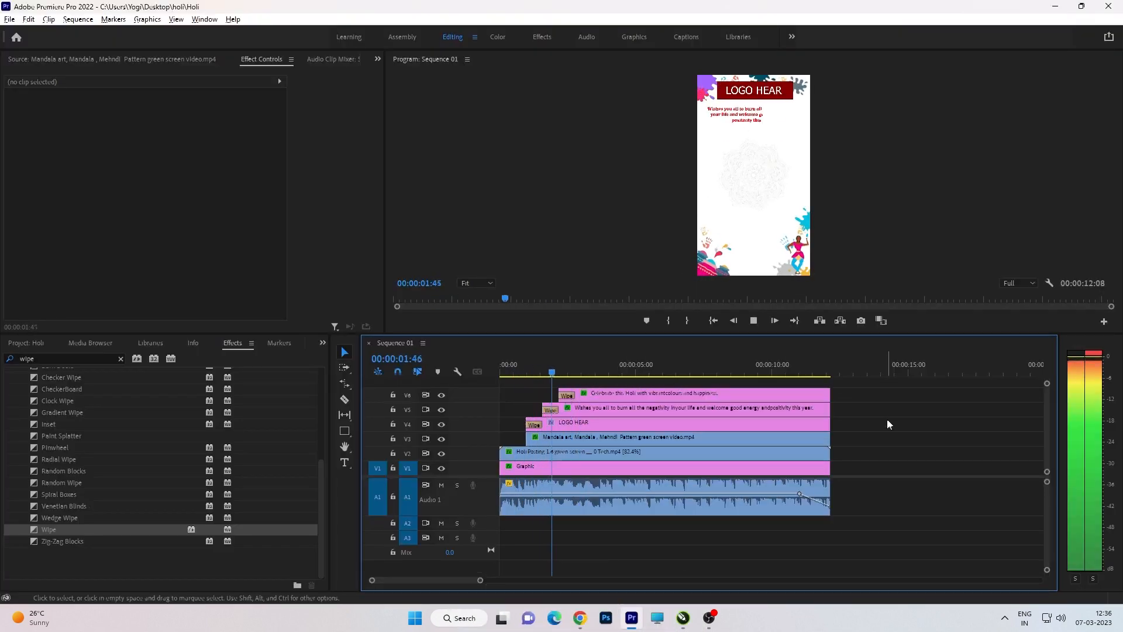
pyautogui.press('space')
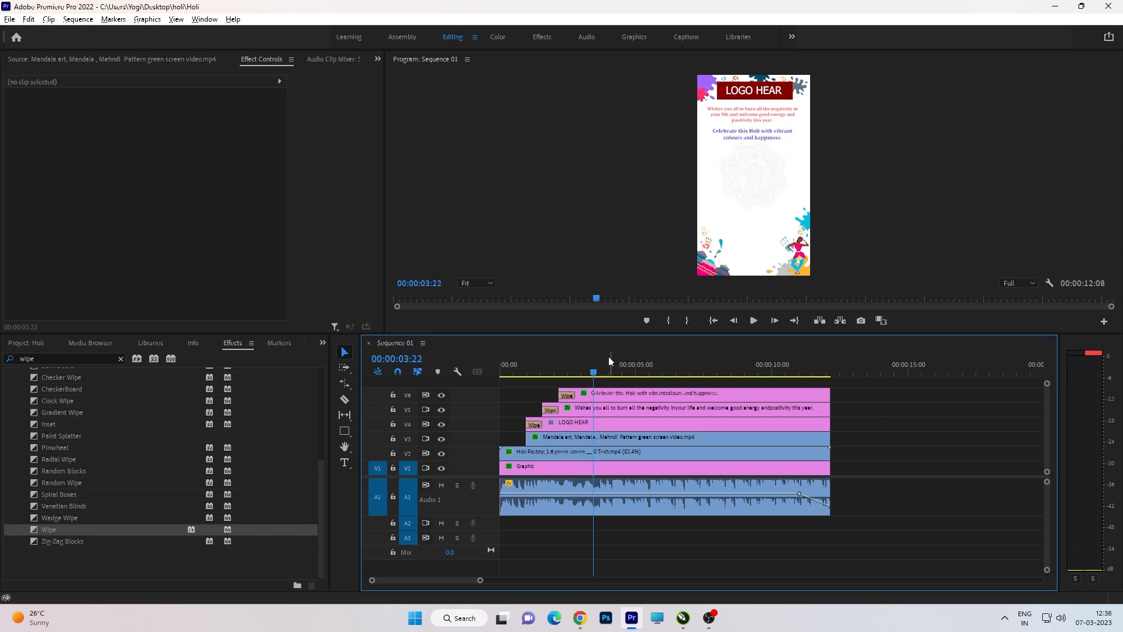
# Step: Move the playhead to 00:00:02:12 and save the project
pyautogui.moveTo(594, 373); pyautogui.dragTo(561, 375)
pyautogui.hotkey('ctrl', 's')
# Step: Import the exported "Happy HOLI" PNG into the project
pyautogui.click(40, 345)
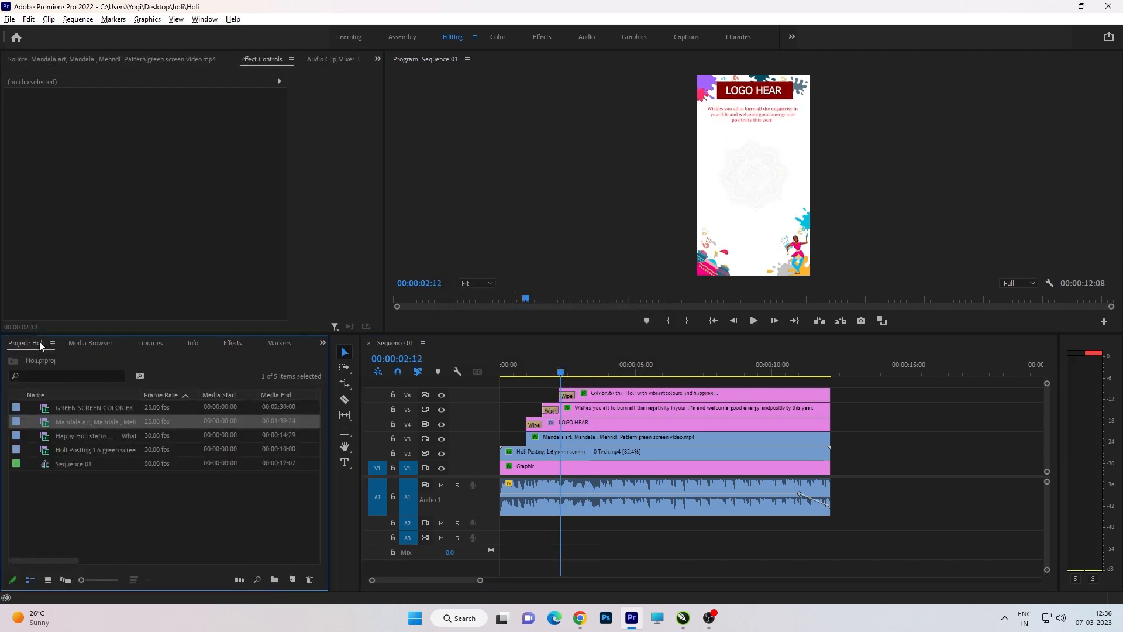
pyautogui.doubleClick(139, 487)
pyautogui.doubleClick(202, 132)
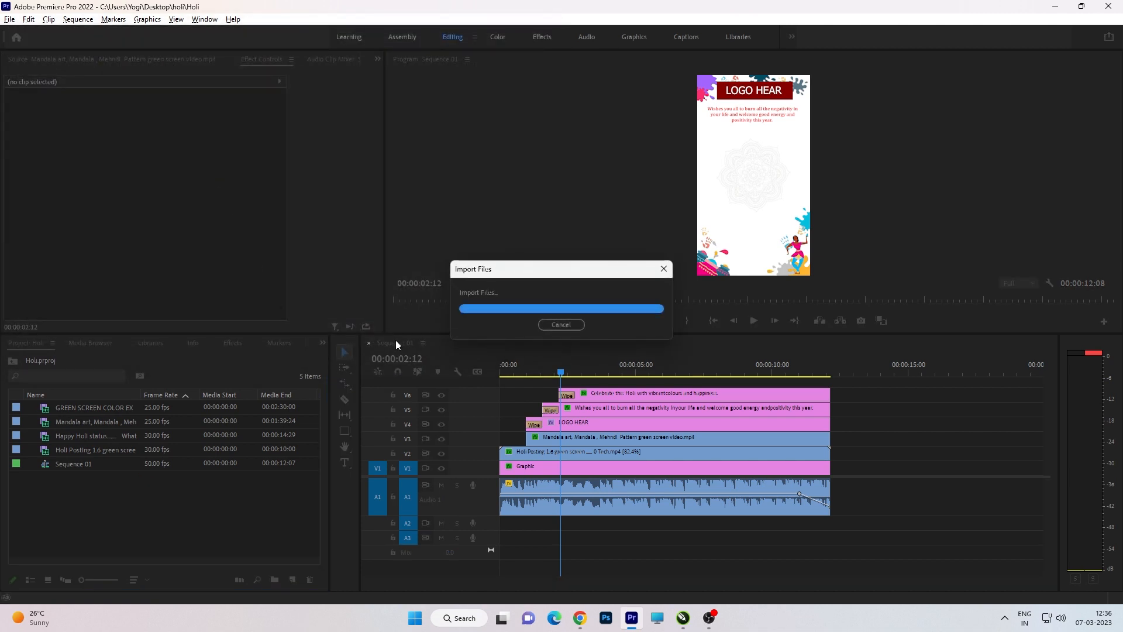
# Step: Place 1.png on a new track above the greeting texts, starting after the last wipe and extending to the sequence end, then preview it
pyautogui.moveTo(59, 411); pyautogui.dragTo(577, 381)
pyautogui.moveTo(710, 380); pyautogui.dragTo(830, 380)
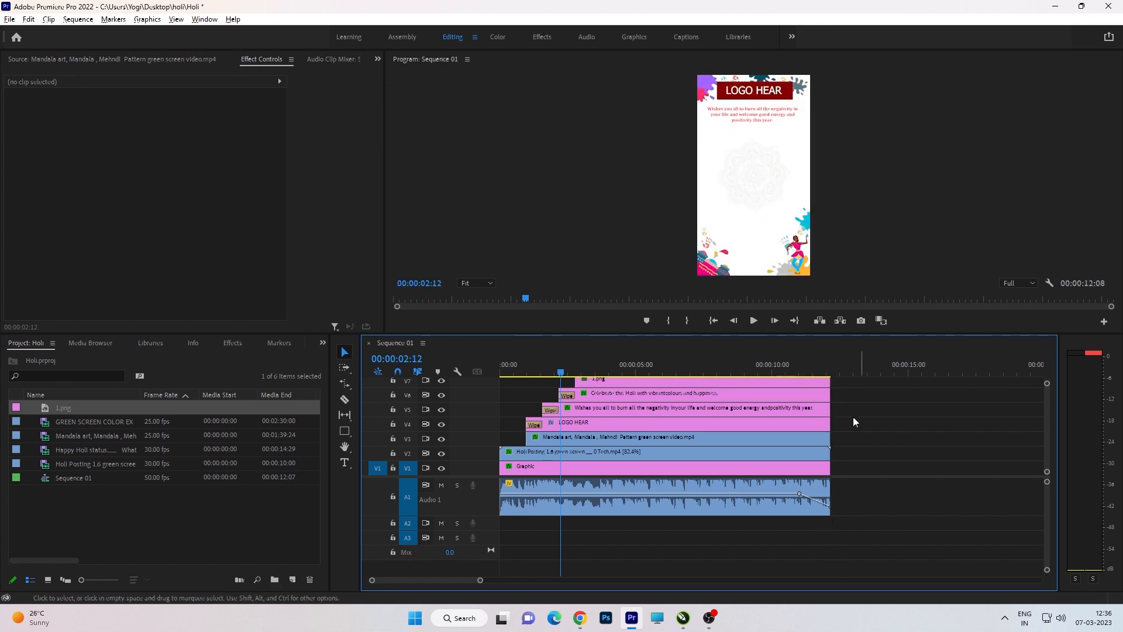
pyautogui.press('space')
pyautogui.press('space')
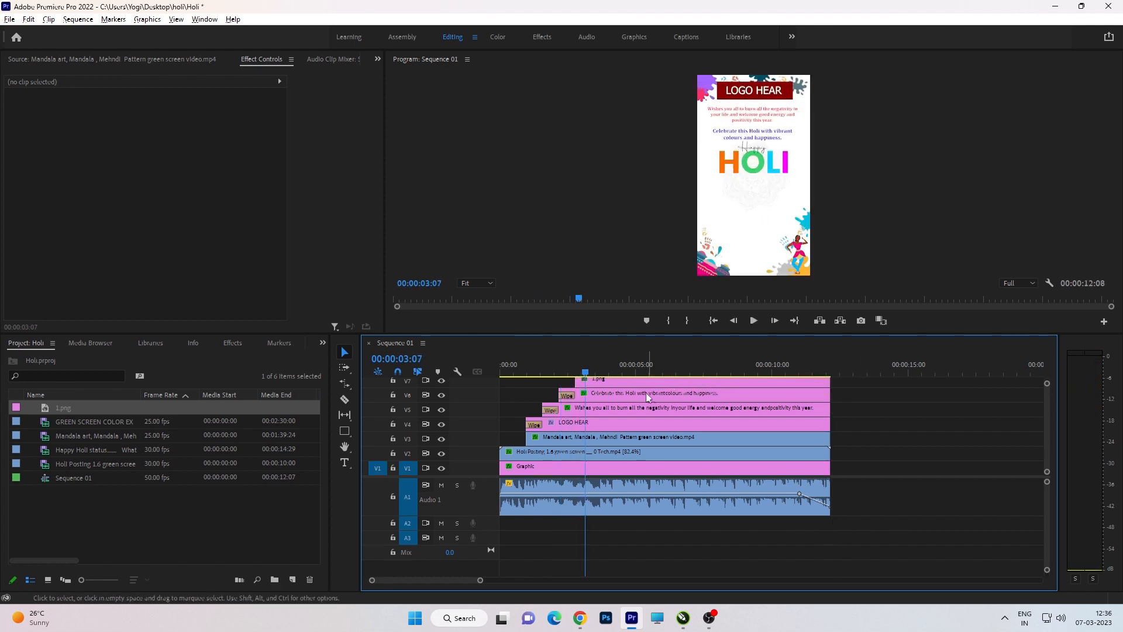
# Step: Scale the "Happy HOLI" image to 130 and lower it to a vertical position of about 1199
pyautogui.click(639, 381)
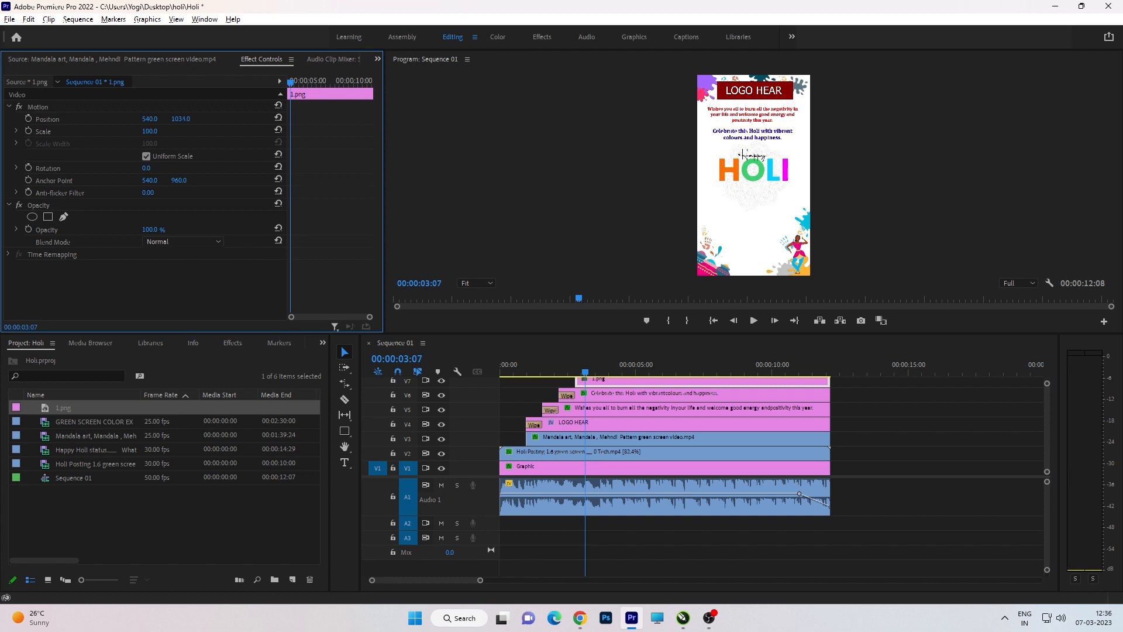
pyautogui.moveTo(184, 119); pyautogui.dragTo(233, 120)
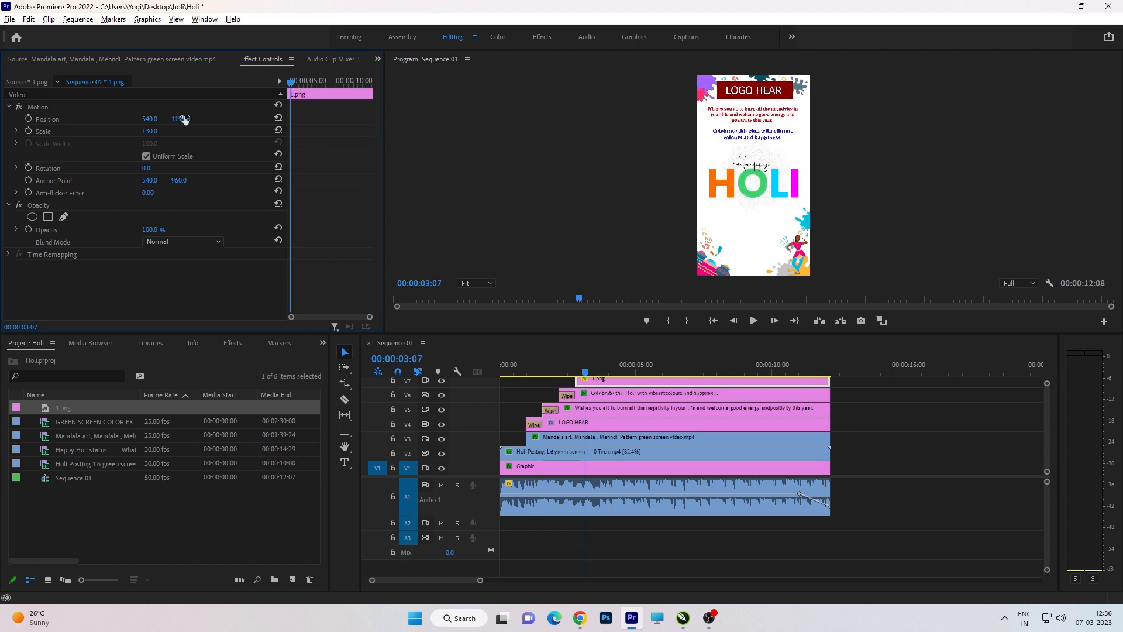
pyautogui.click(916, 428)
# Step: Lower both greeting texts to even out the spacing, putting the "Wishes you all" text at vertical position 607
pyautogui.click(604, 398)
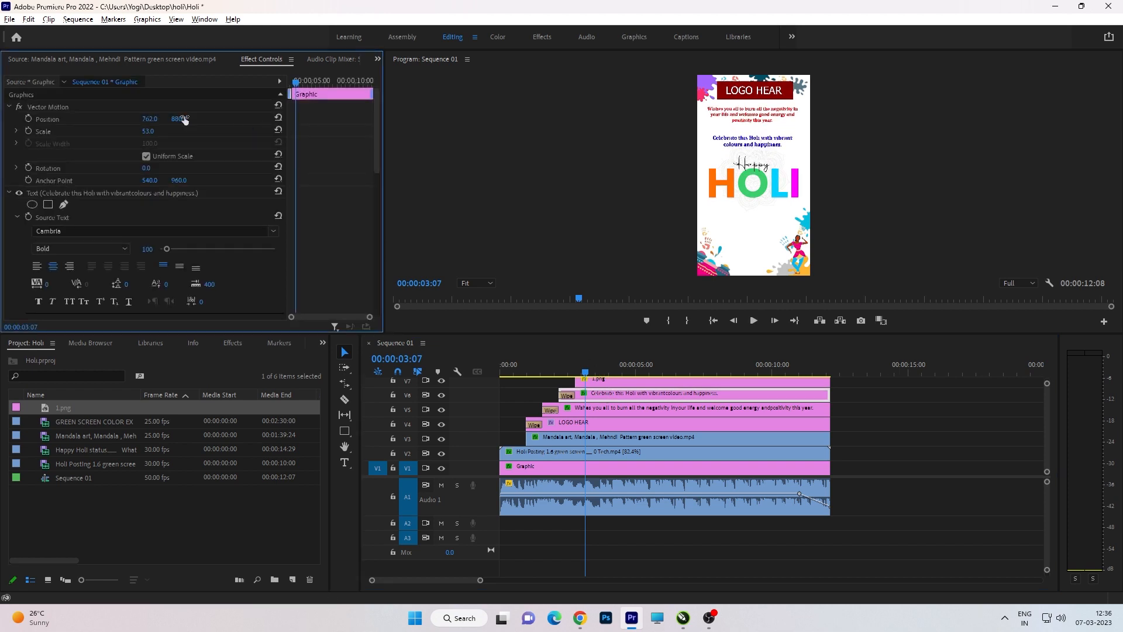
pyautogui.click(900, 471)
pyautogui.click(620, 412)
pyautogui.moveTo(181, 119); pyautogui.dragTo(207, 119)
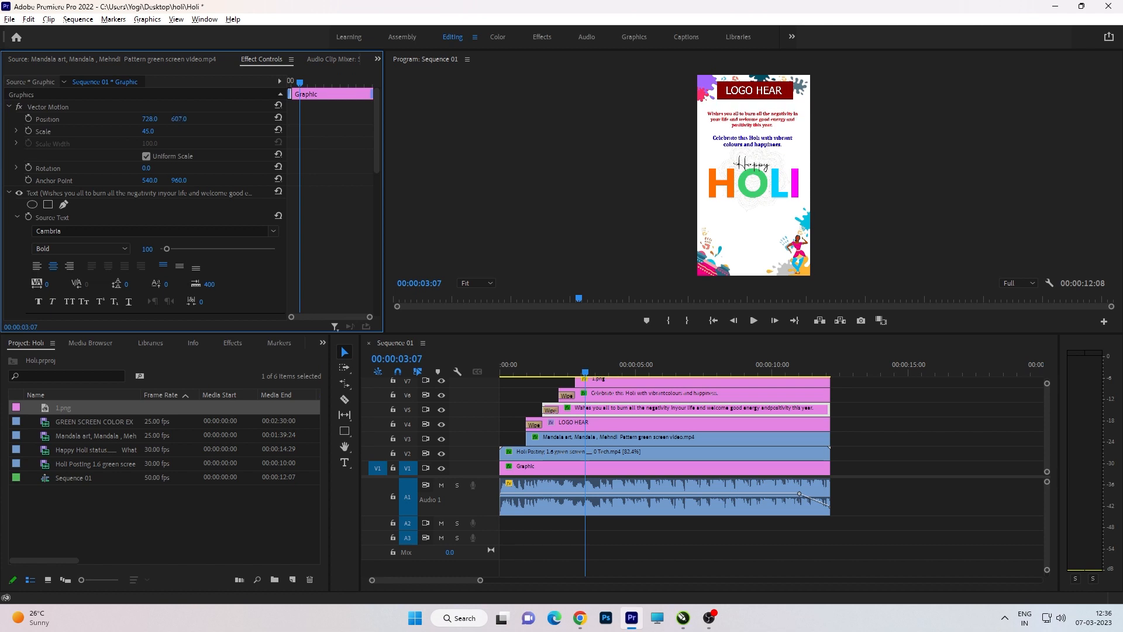
pyautogui.click(890, 497)
pyautogui.click(710, 398)
pyautogui.moveTo(191, 119); pyautogui.dragTo(195, 119)
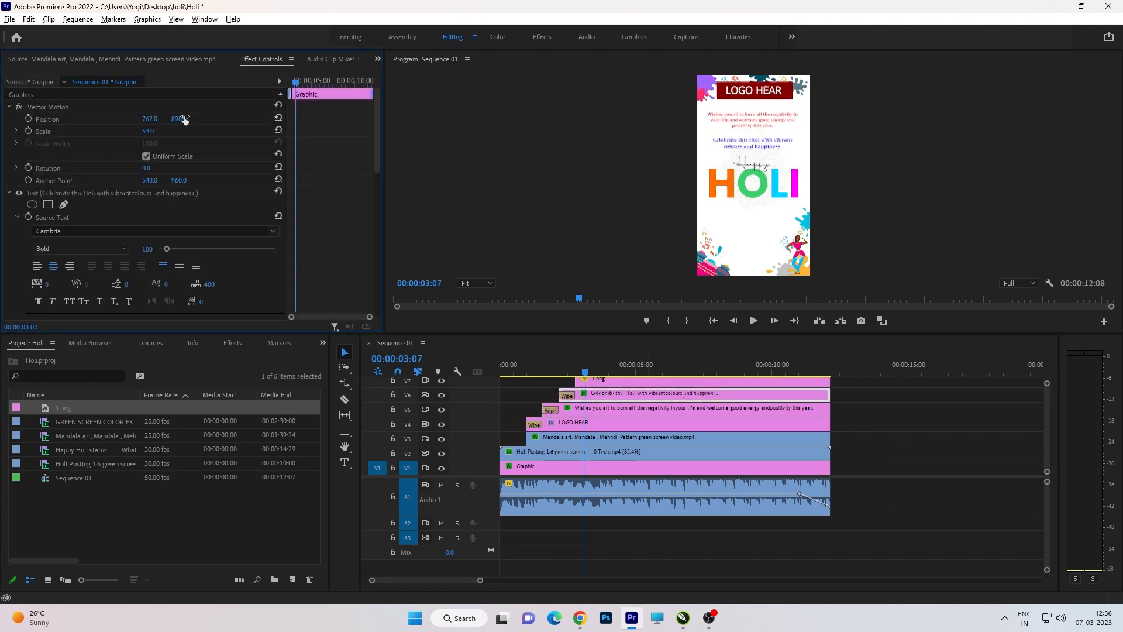
pyautogui.click(846, 442)
# Step: Set the "Happy HOLI" image's vertical position to 1215 and save the project
pyautogui.click(798, 383)
pyautogui.moveTo(201, 119); pyautogui.dragTo(211, 118)
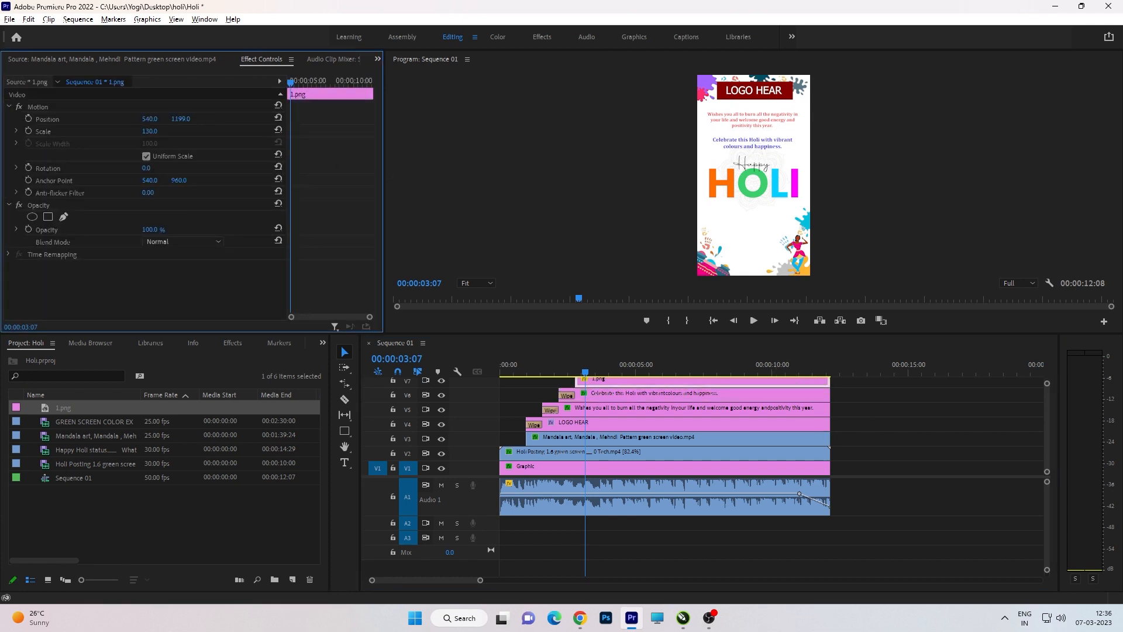
pyautogui.click(872, 418)
pyautogui.hotkey('ctrl', 's')
# Step: Find the zoom transitions and apply VR Mobius Zoom to the start of the 1.png clip, lasting 00:00:01:06
pyautogui.click(608, 385)
pyautogui.click(232, 343)
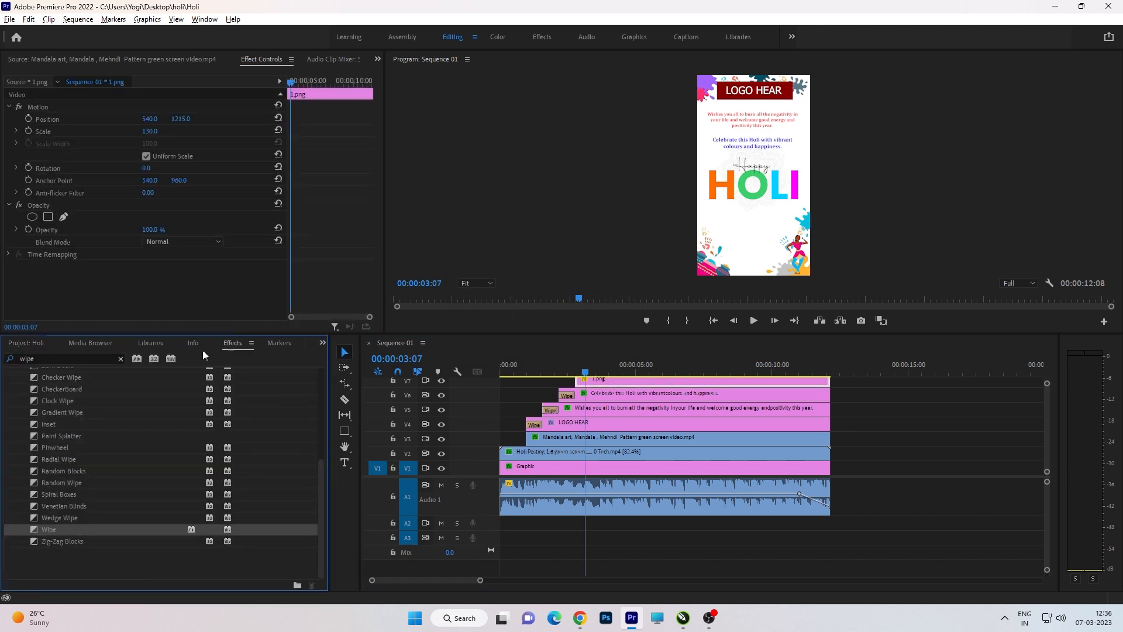
pyautogui.doubleClick(107, 358)
pyautogui.write('zo')
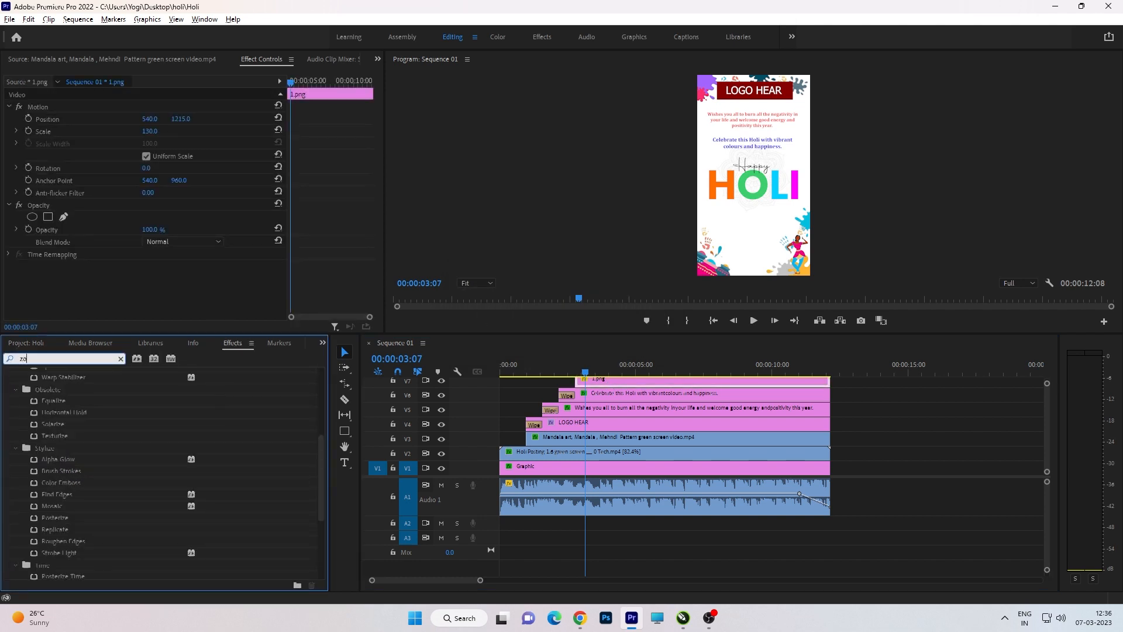
pyautogui.write('o')
pyautogui.moveTo(64, 454); pyautogui.dragTo(580, 381)
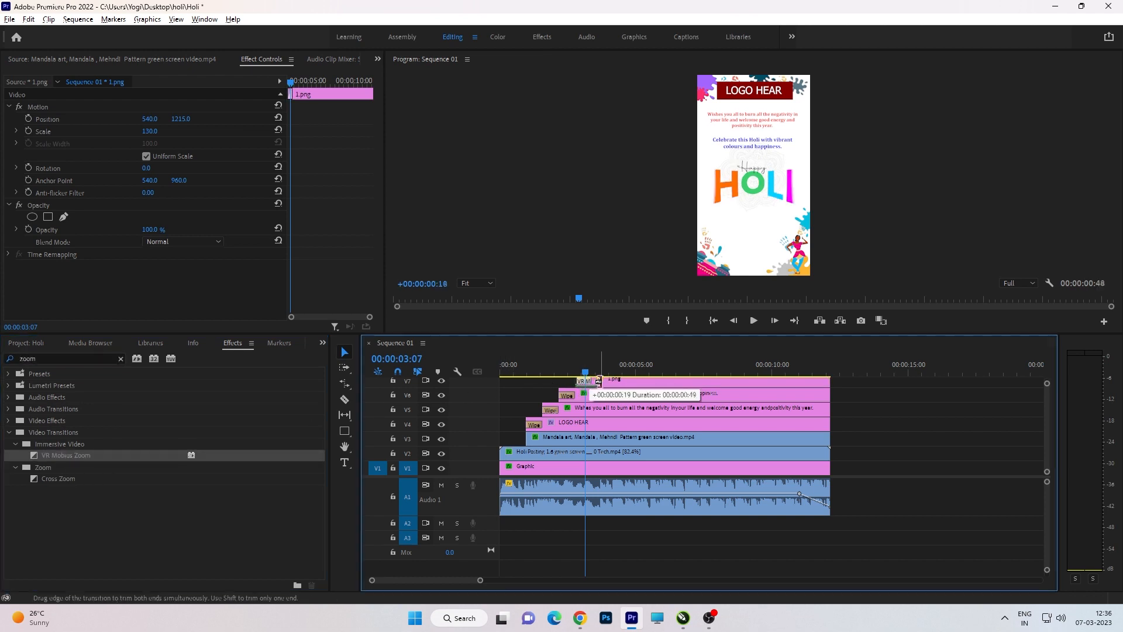
pyautogui.click(588, 381)
# Step: Play the sequence from just before the 1.png clip to check the zoom transition
pyautogui.click(565, 372)
pyautogui.press('space')
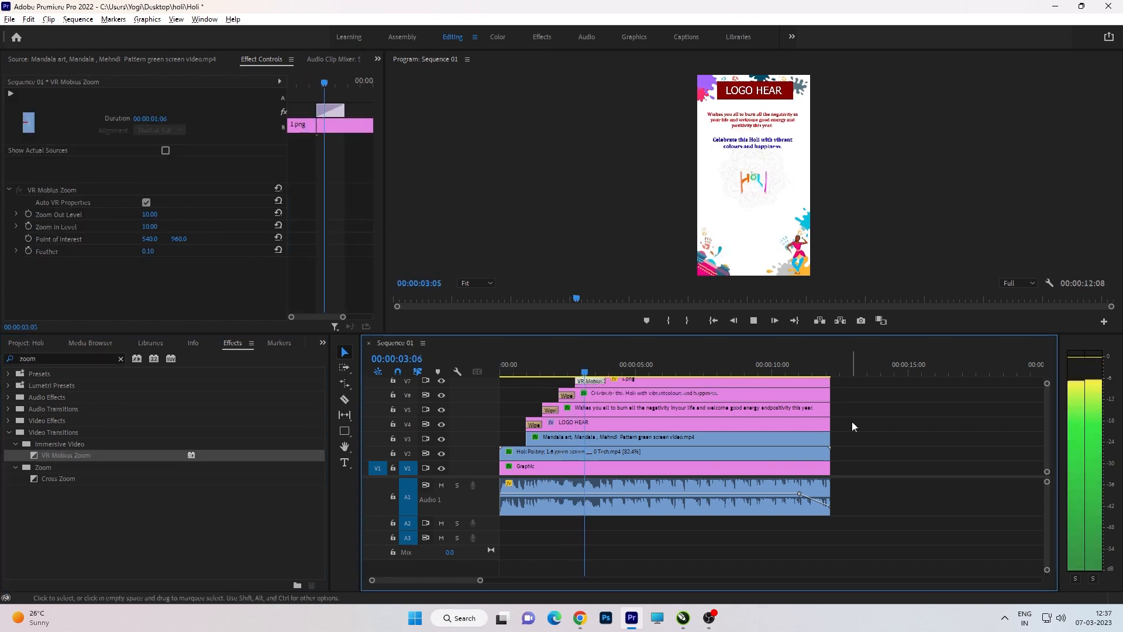
pyautogui.press('space')
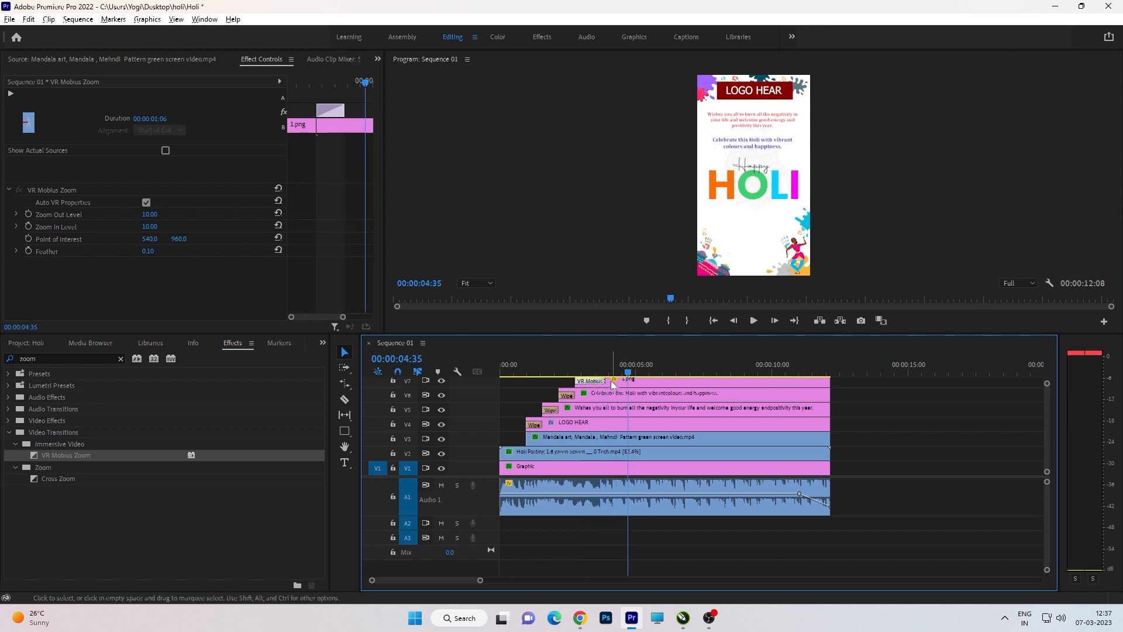
# Step: Lengthen the VR Mobius Zoom transition to 00:00:02:45, preview it and save the project
pyautogui.moveTo(609, 382); pyautogui.dragTo(653, 383)
pyautogui.press('space')
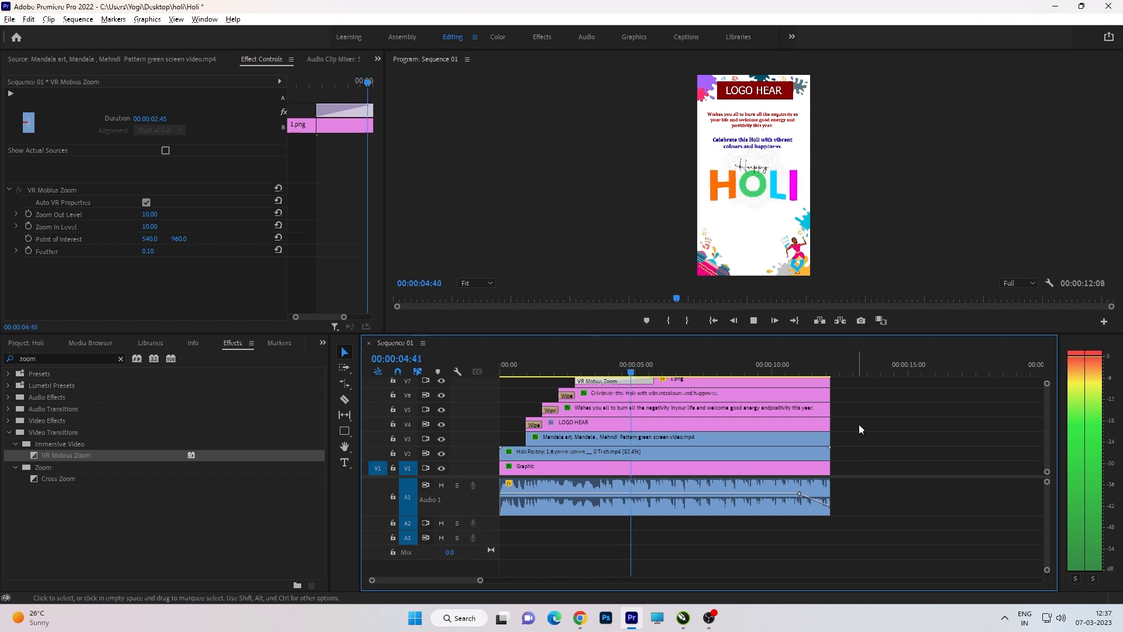
pyautogui.press('space')
pyautogui.click(850, 417)
pyautogui.hotkey('ctrl', 's')
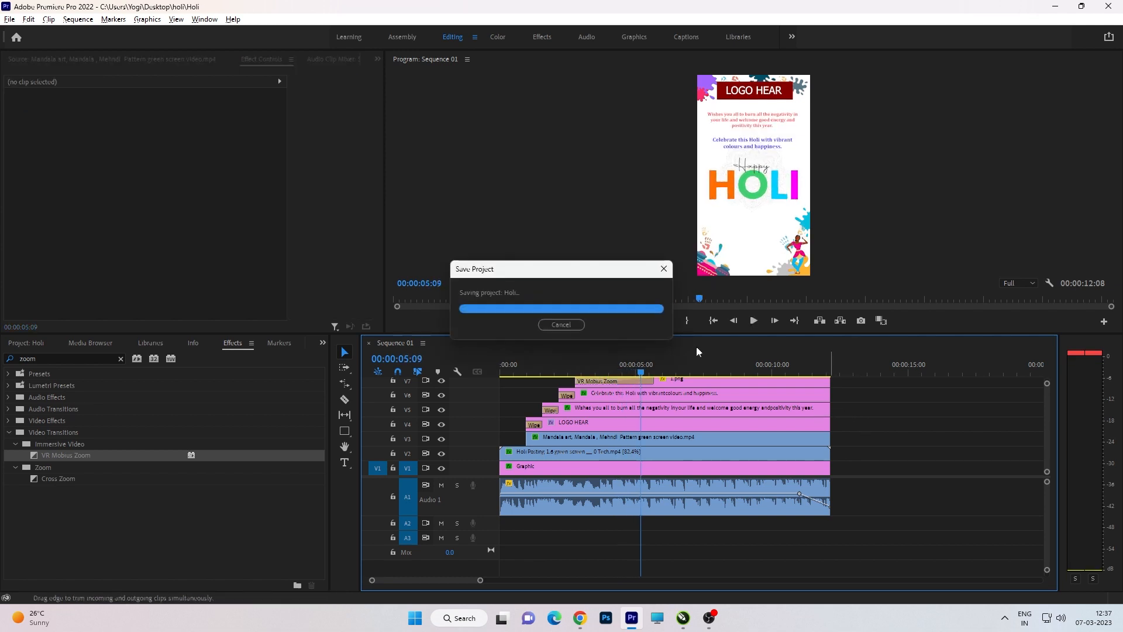
# Step: Enlarge the timeline area and preview the imported green screen, mandala and Happy Holi status clips in the Source monitor
pyautogui.moveTo(699, 333); pyautogui.dragTo(699, 299)
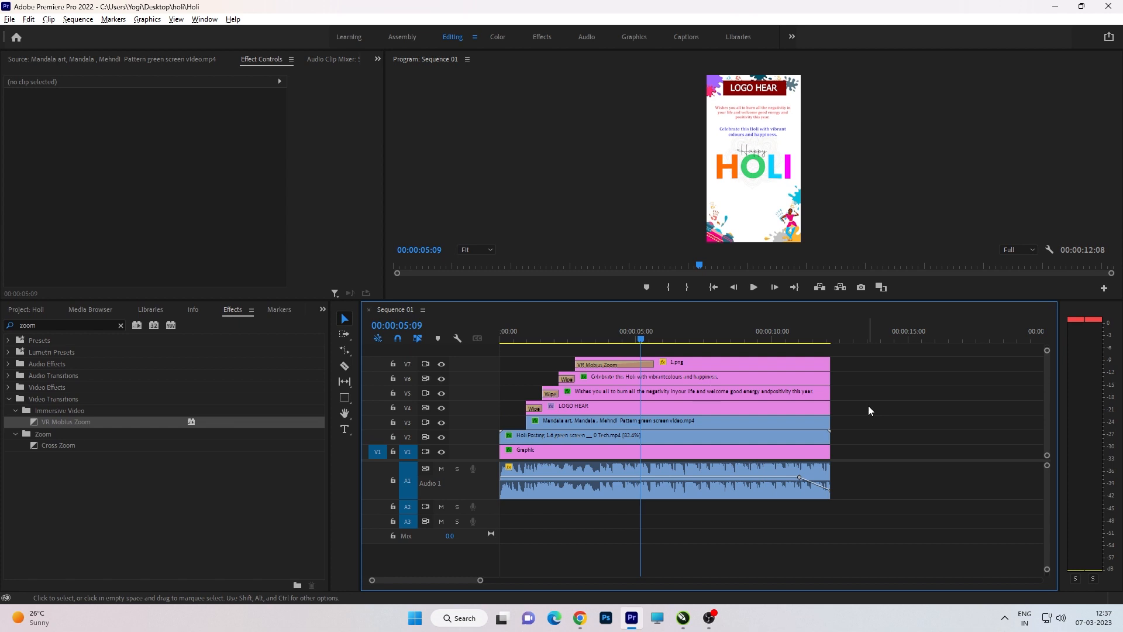
pyautogui.click(33, 309)
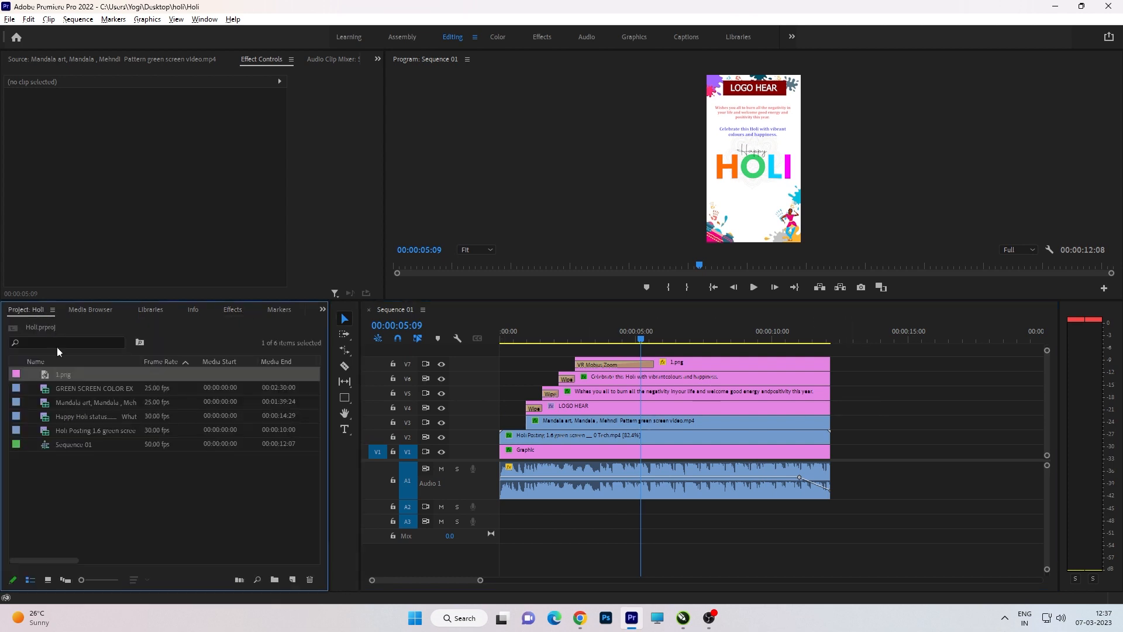
pyautogui.doubleClick(50, 390)
pyautogui.doubleClick(46, 404)
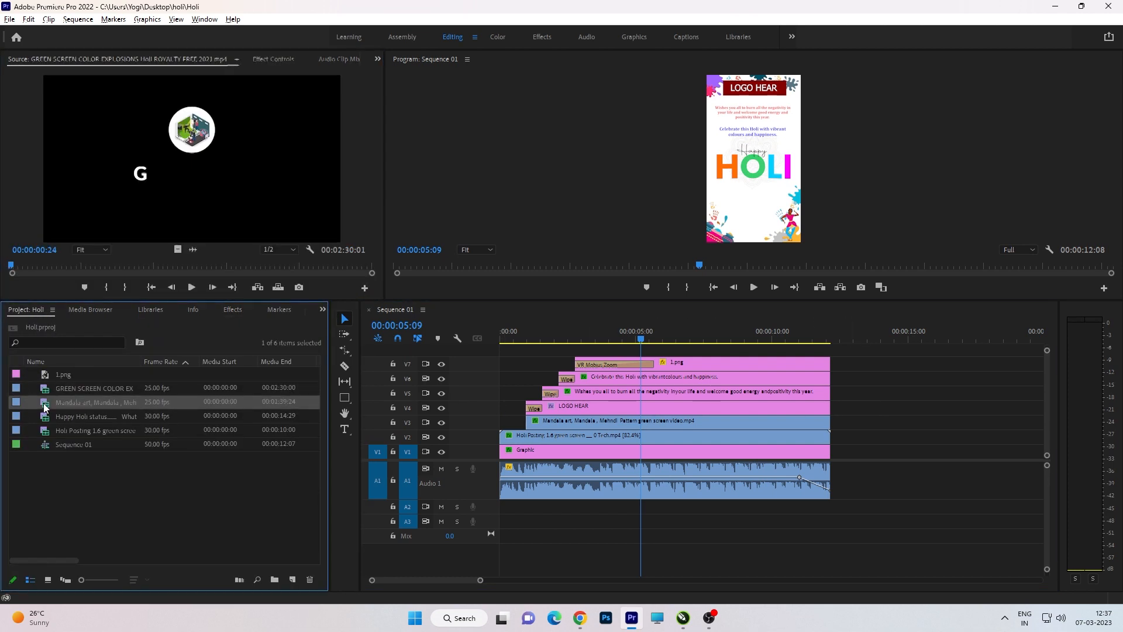
pyautogui.doubleClick(46, 417)
pyautogui.doubleClick(46, 431)
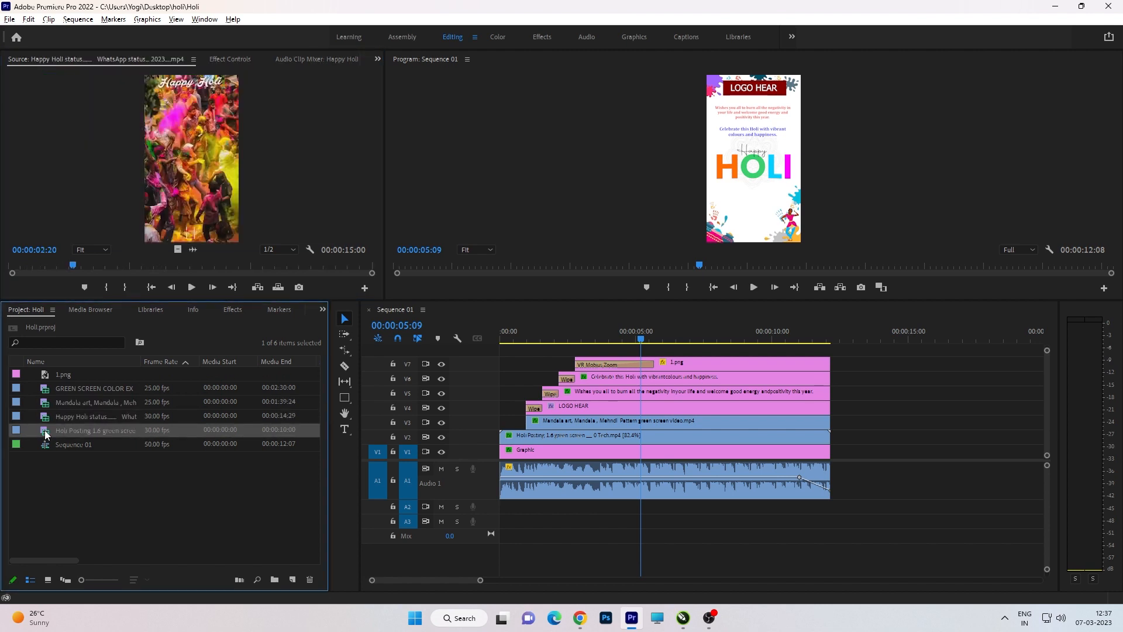
pyautogui.press('space')
pyautogui.press('space')
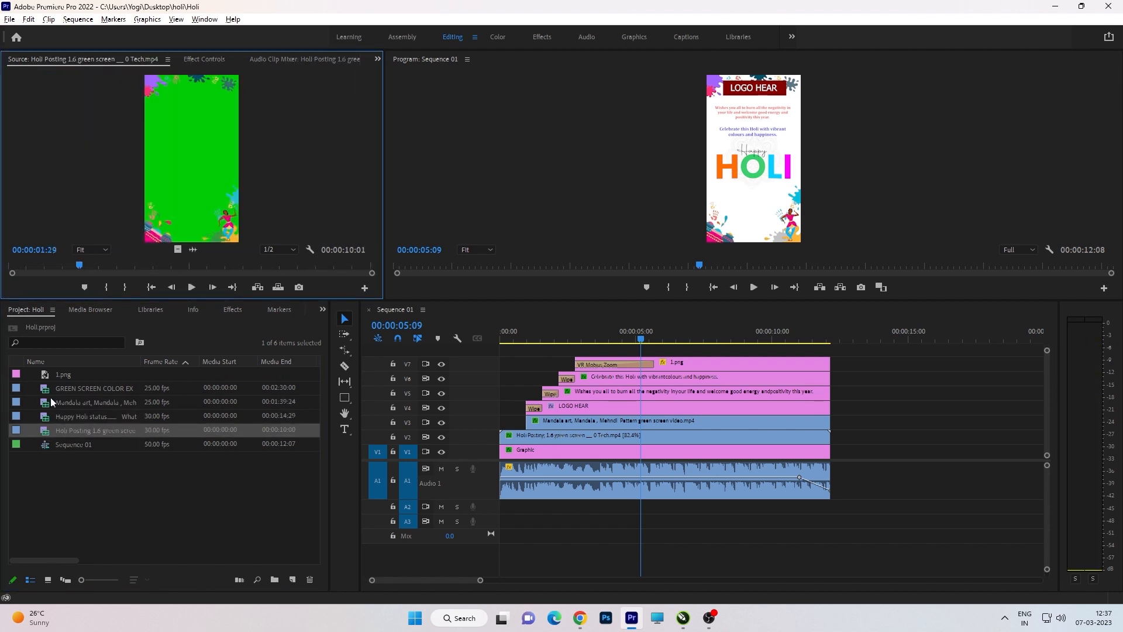
pyautogui.doubleClick(44, 403)
pyautogui.press('space')
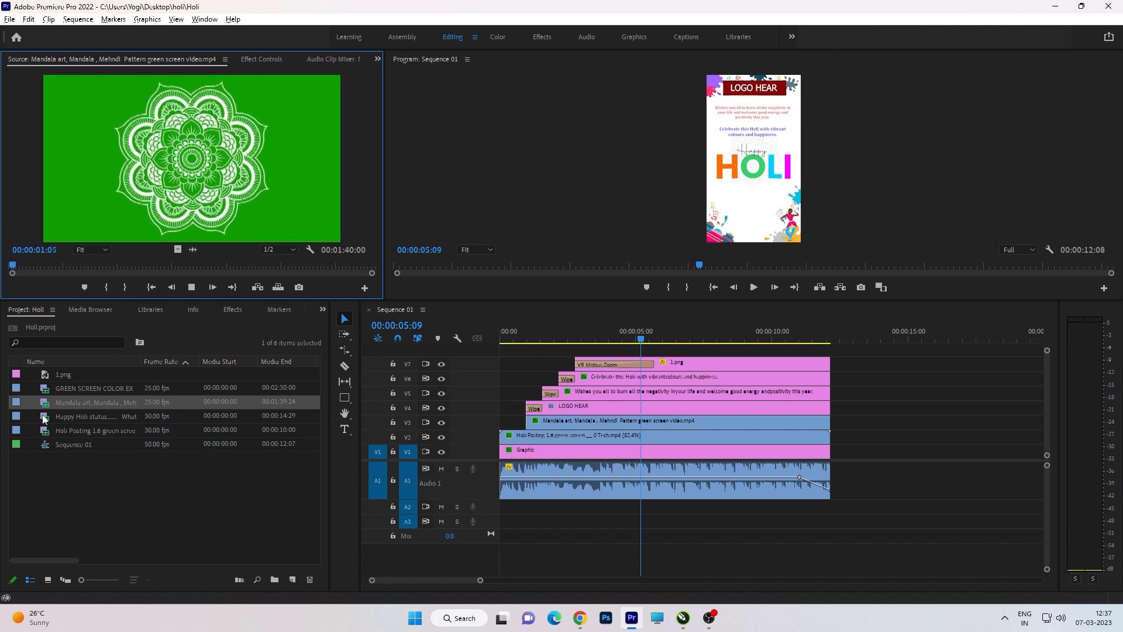
pyautogui.doubleClick(44, 418)
pyautogui.press('space')
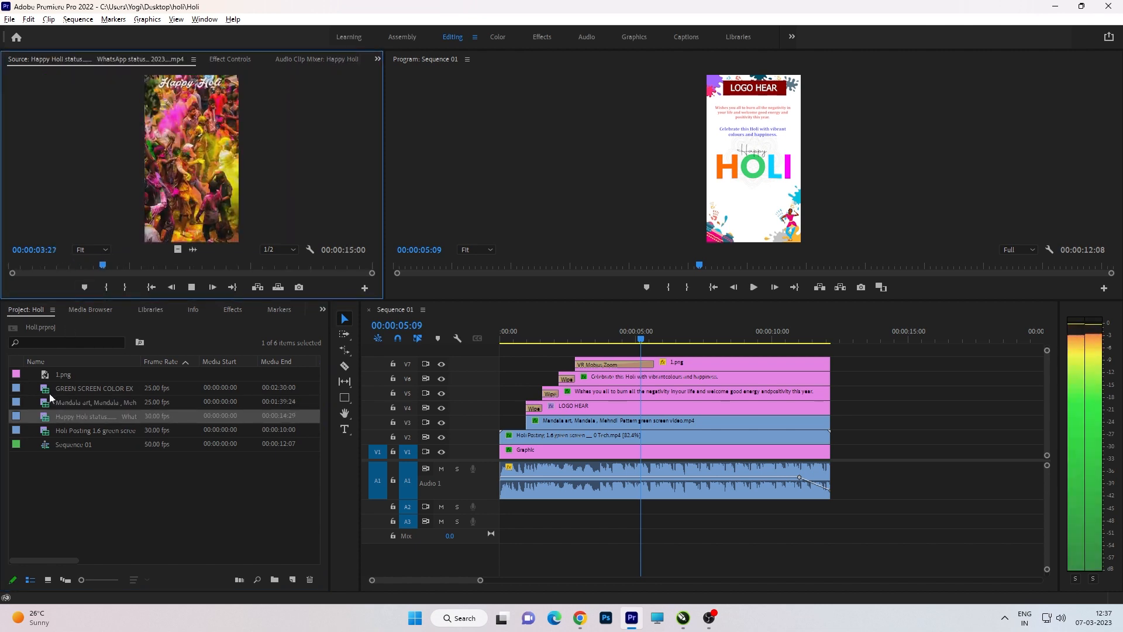
pyautogui.doubleClick(47, 430)
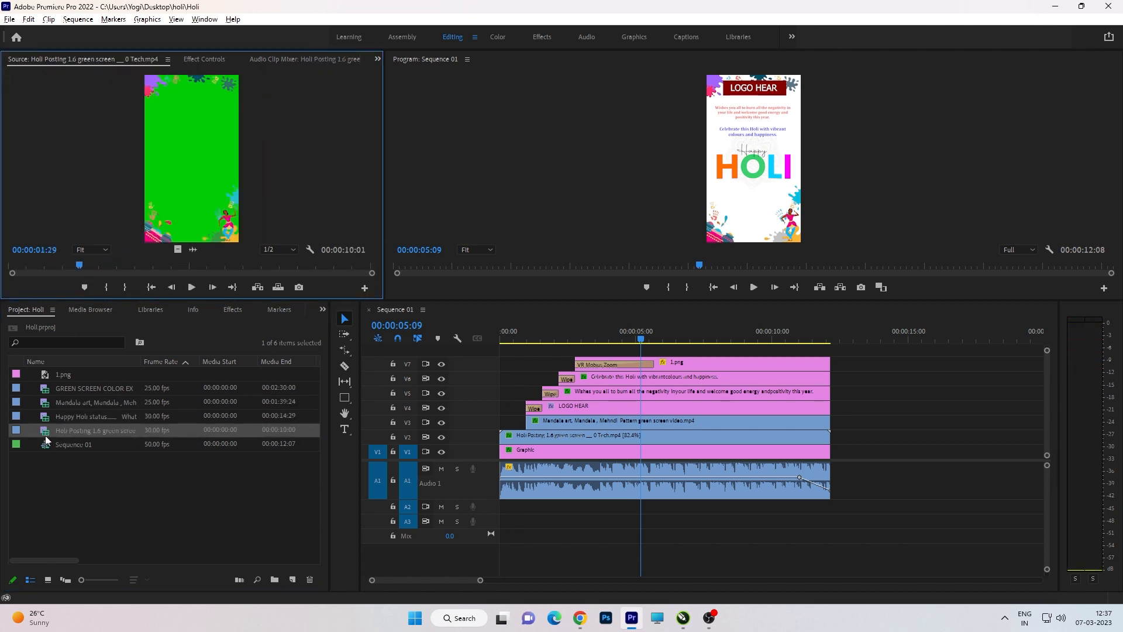
pyautogui.press('space')
pyautogui.doubleClick(46, 417)
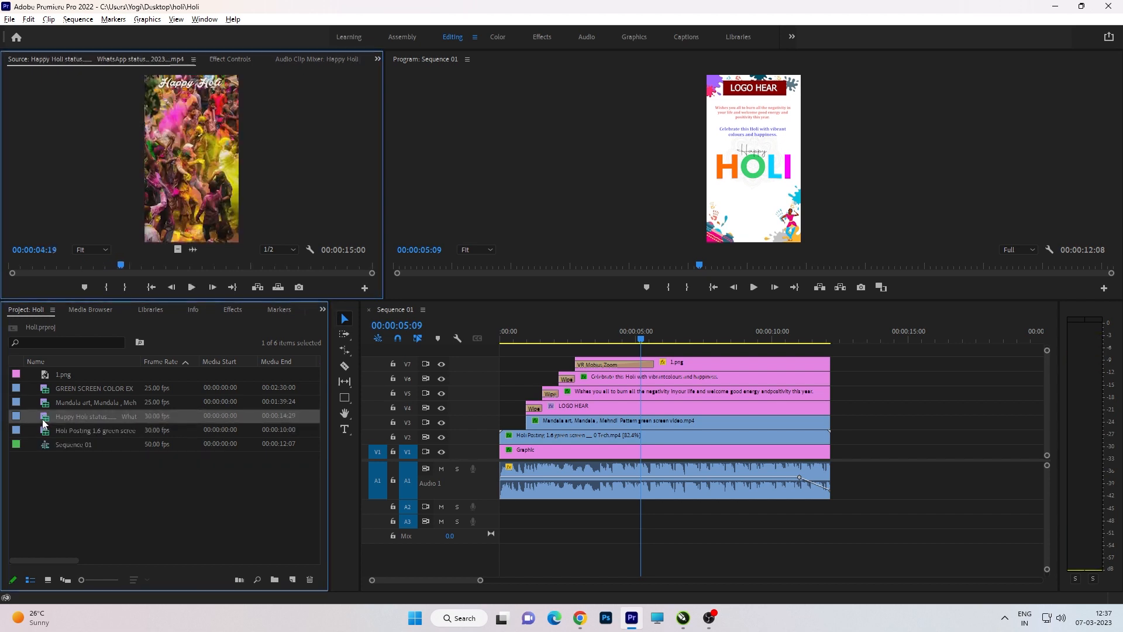
pyautogui.moveTo(129, 265); pyautogui.dragTo(232, 265)
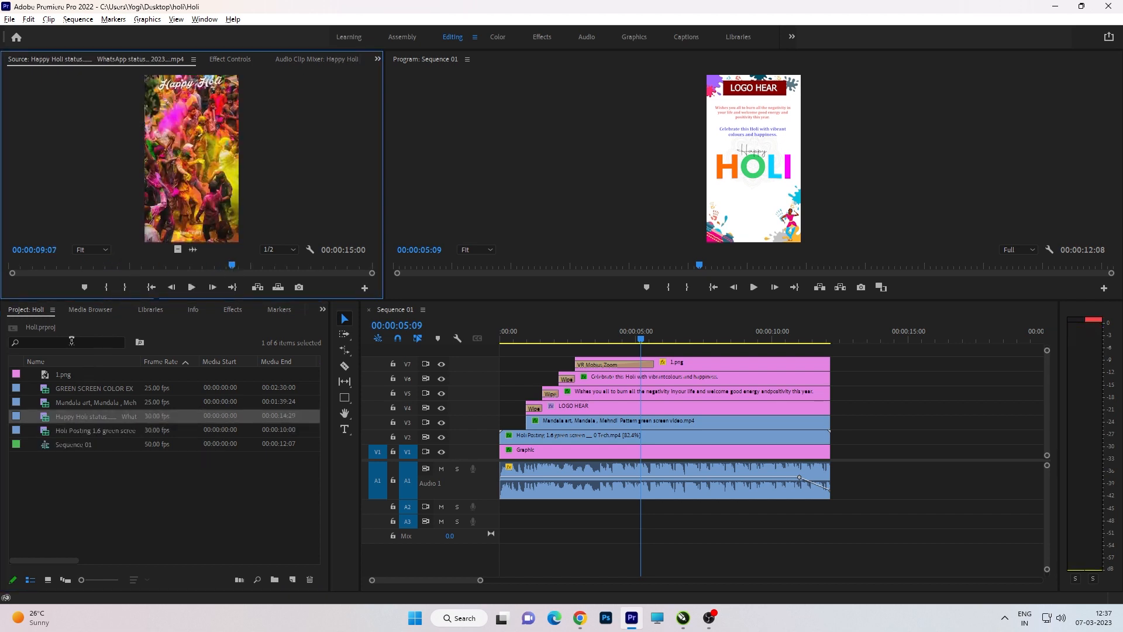
pyautogui.doubleClick(43, 406)
# Step: Open the green screen color explosions clip and mark its In point at the start of an orange burst, about 00:01:09:03
pyautogui.doubleClick(47, 387)
pyautogui.click(126, 266)
pyautogui.moveTo(127, 265); pyautogui.dragTo(177, 265)
pyautogui.press('Right')
pyautogui.press('Right')
pyautogui.press('Right')
pyautogui.press('Right')
pyautogui.press('Right')
pyautogui.press('Right')
pyautogui.press('Right')
pyautogui.press('Right')
pyautogui.press('Right')
pyautogui.press('Right')
pyautogui.press('Right')
pyautogui.press('Right')
pyautogui.press('Right')
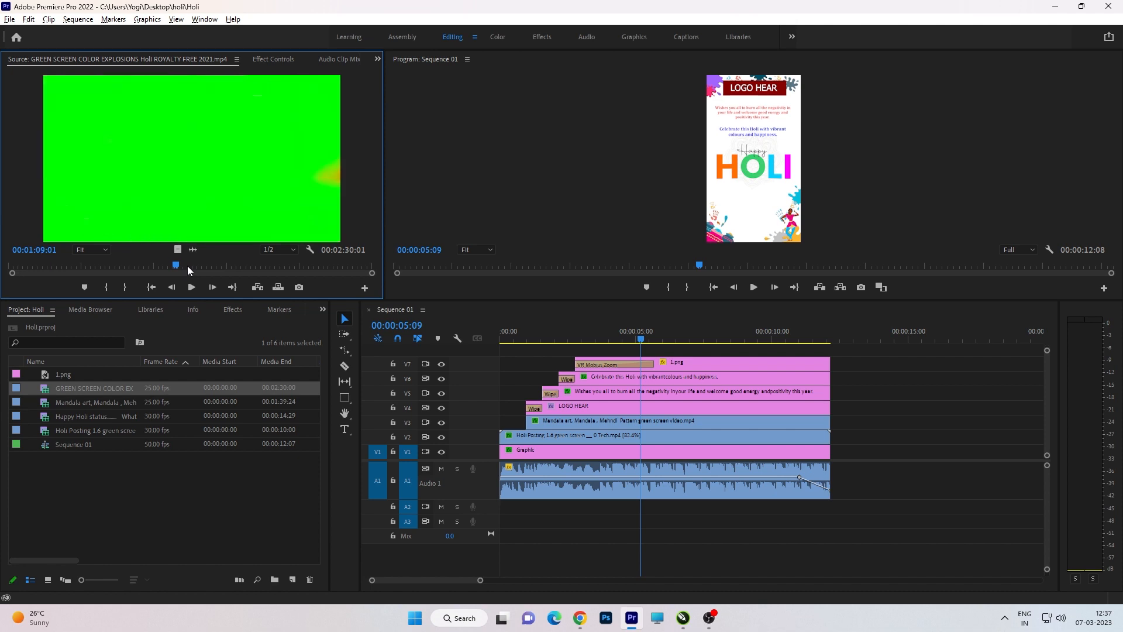
pyautogui.press('Left')
pyautogui.press('Left')
pyautogui.press('Left')
pyautogui.press('Left')
pyautogui.press('Left')
pyautogui.press('Left')
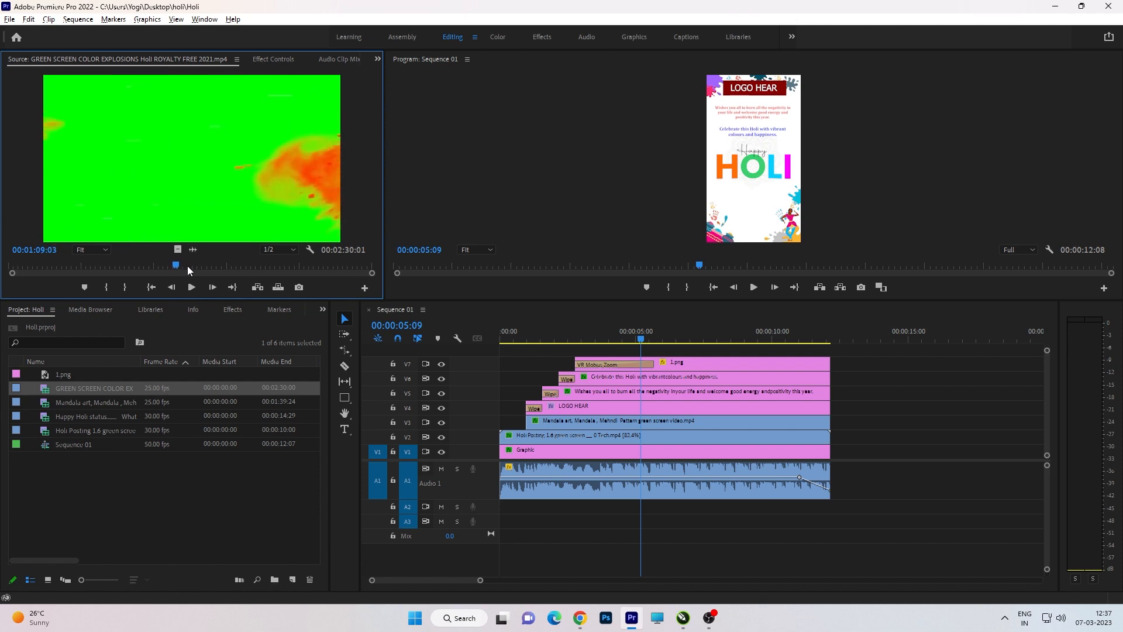
pyautogui.click(105, 287)
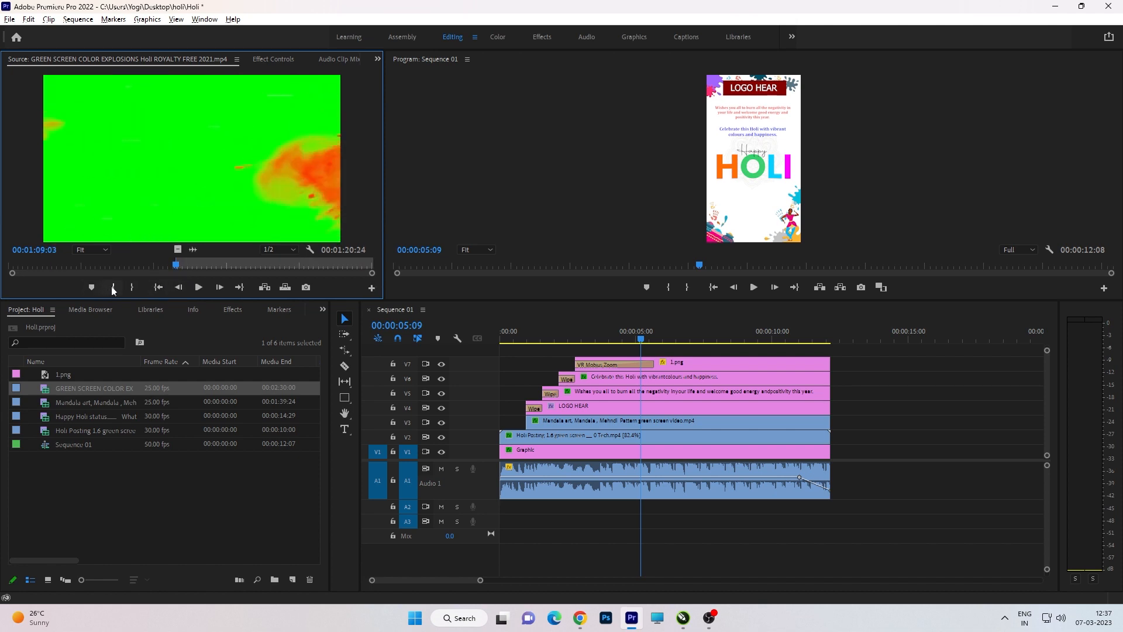
# Step: Mark the color explosions clip's Out point at 00:01:10:06, where the orange burst ends
pyautogui.press('Right')
pyautogui.press('Right')
pyautogui.press('Right')
pyautogui.press('Right')
pyautogui.press('Right')
pyautogui.press('Right')
pyautogui.press('Right')
pyautogui.press('Right')
pyautogui.press('Right')
pyautogui.press('Right')
pyautogui.press('Right')
pyautogui.press('Right')
pyautogui.press('Right')
pyautogui.press('Right')
pyautogui.press('Right')
pyautogui.press('Right')
pyautogui.press('Right')
pyautogui.press('Right')
pyautogui.press('Right')
pyautogui.press('Right')
pyautogui.press('Right')
pyautogui.press('Right')
pyautogui.press('Right')
pyautogui.press('Right')
pyautogui.press('Right')
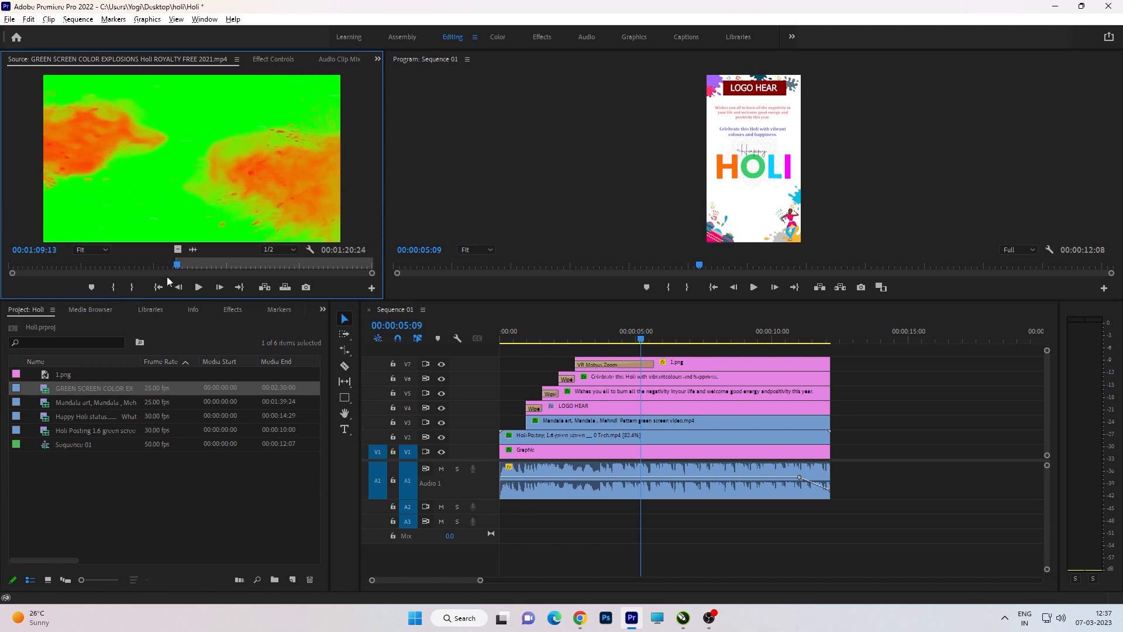
pyautogui.press('Right')
pyautogui.press('Right')
pyautogui.press('Right')
pyautogui.press('Right')
pyautogui.press('Right')
pyautogui.press('Right')
pyautogui.press('Right')
pyautogui.press('Right')
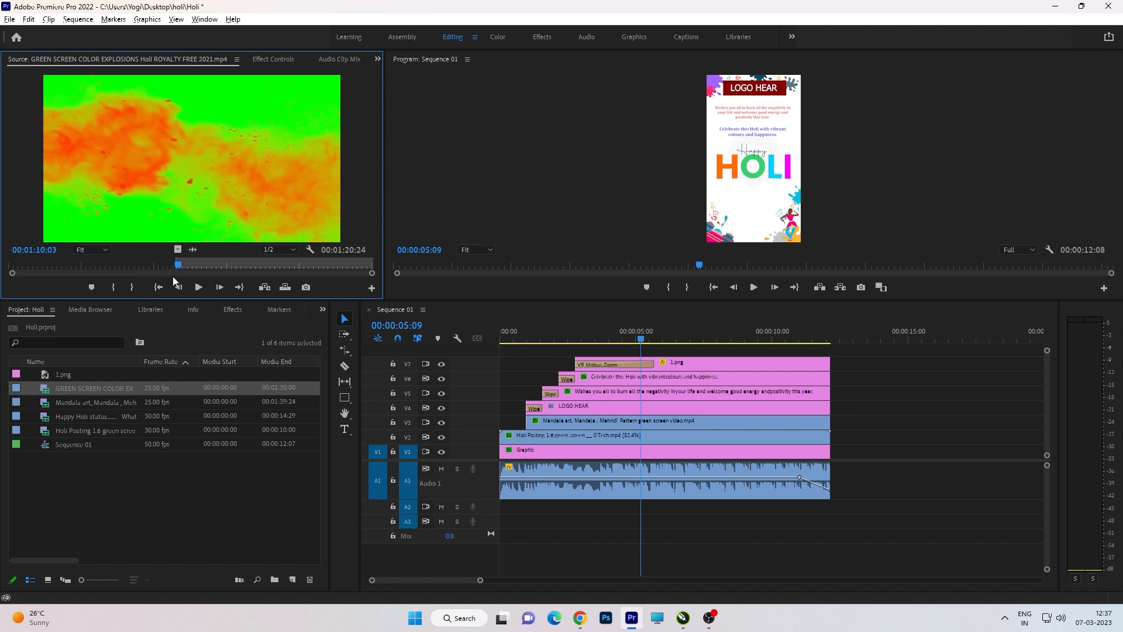
pyautogui.press('Left')
pyautogui.press('Left')
pyautogui.press('Left')
pyautogui.press('Left')
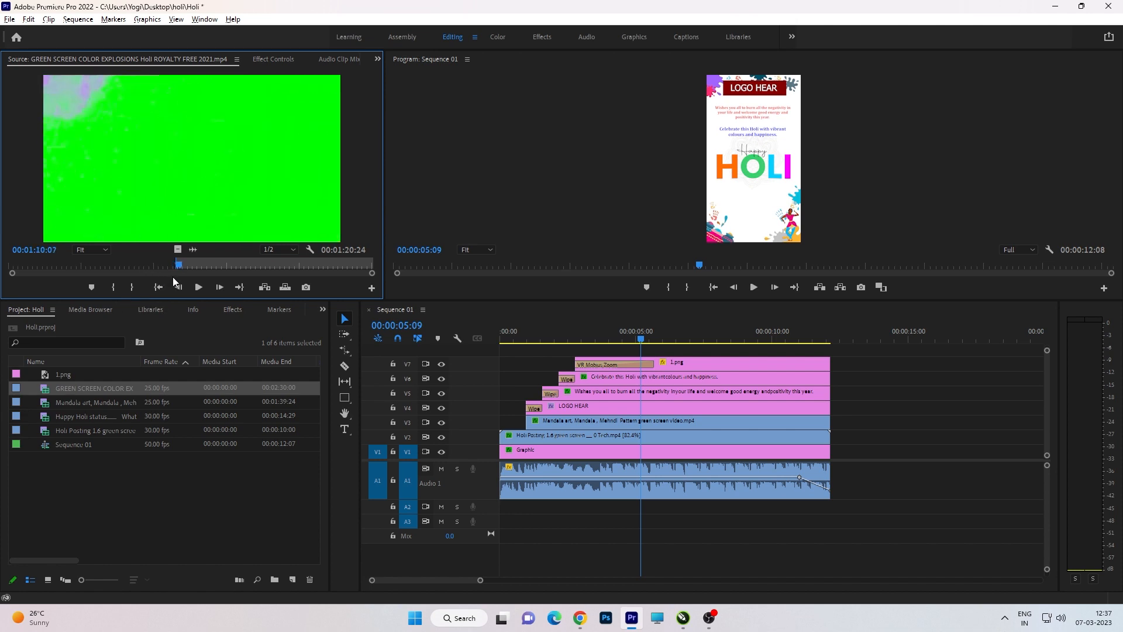
pyautogui.click(130, 288)
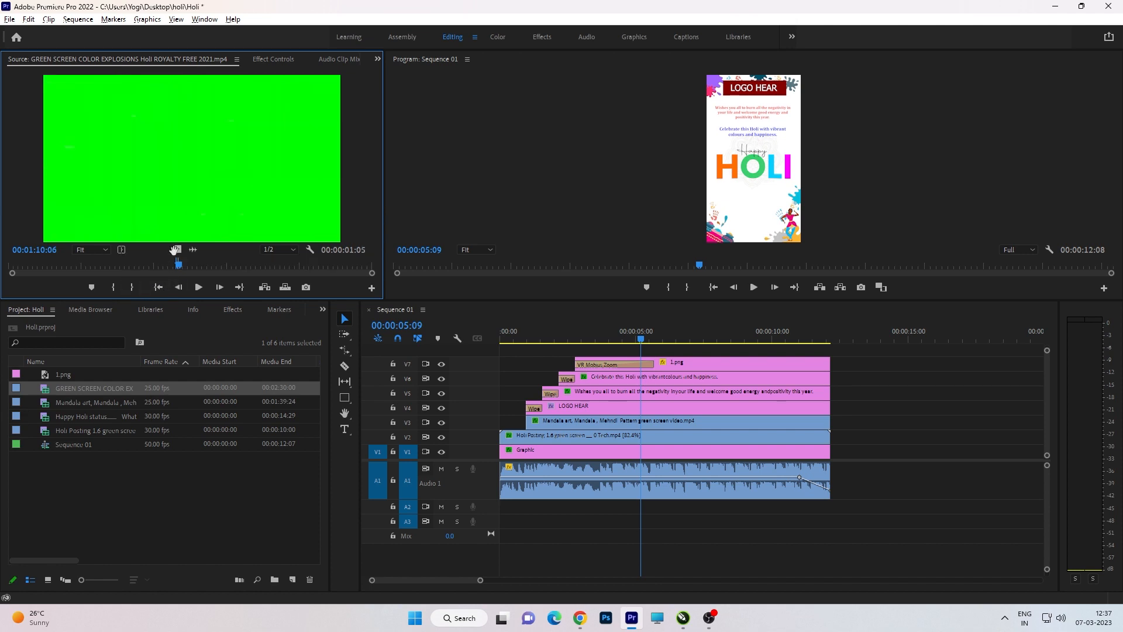
# Step: Add only the video of the marked explosion to a new track above 1.png, starting where the zoom transition ends, and play it
pyautogui.moveTo(175, 251); pyautogui.dragTo(656, 355)
pyautogui.press('space')
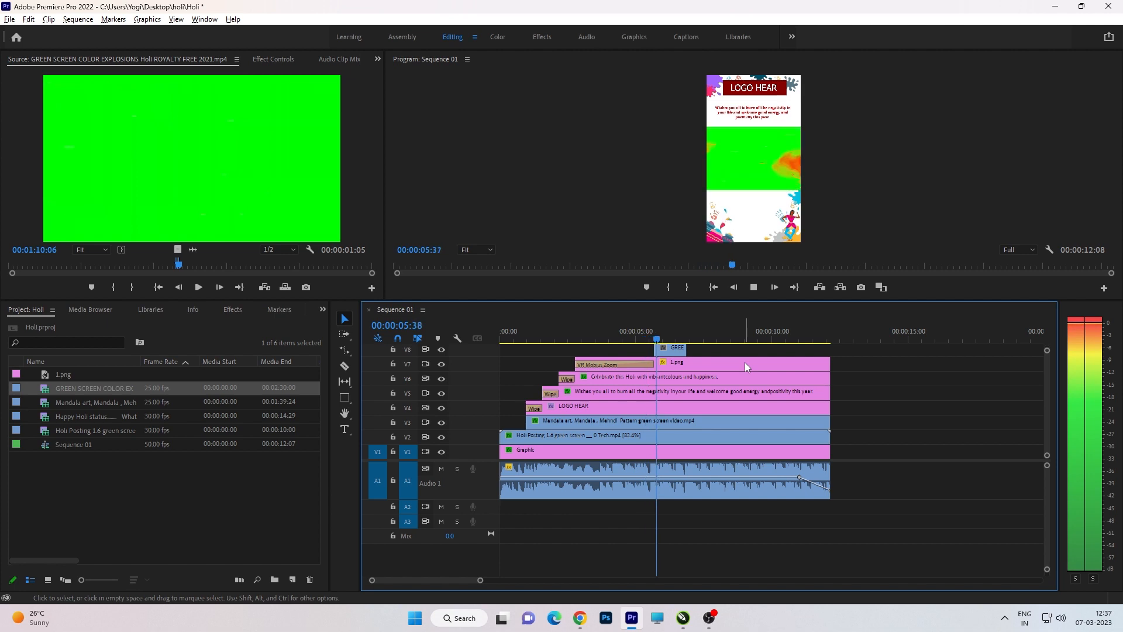
pyautogui.press('space')
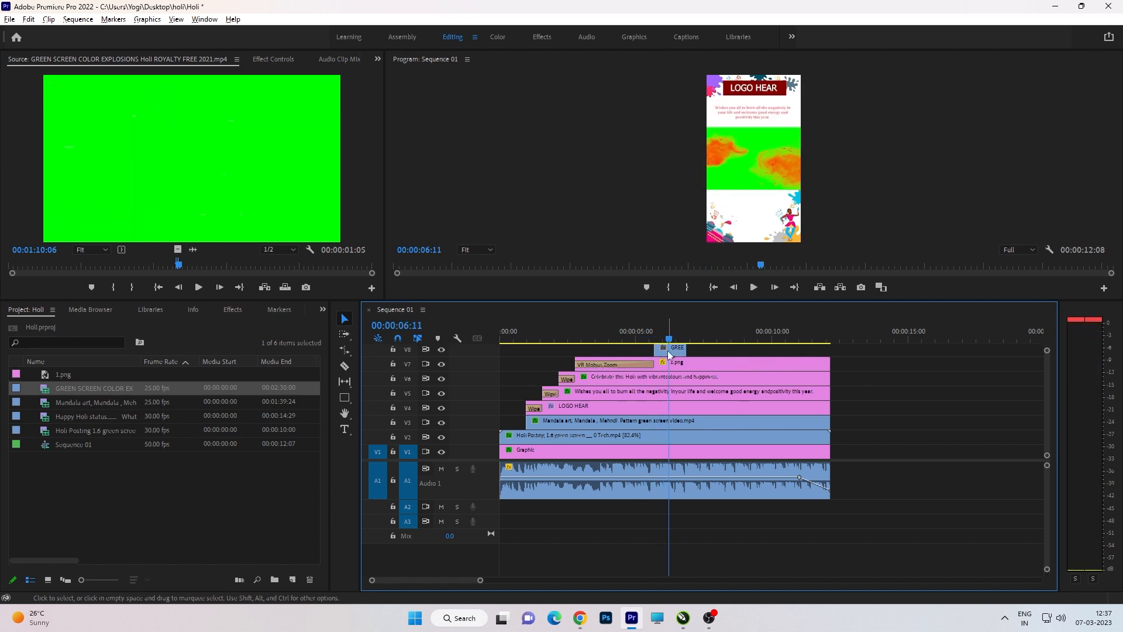
# Step: Apply the Ultra Key effect to the color explosions clip and key out its green background
pyautogui.click(273, 60)
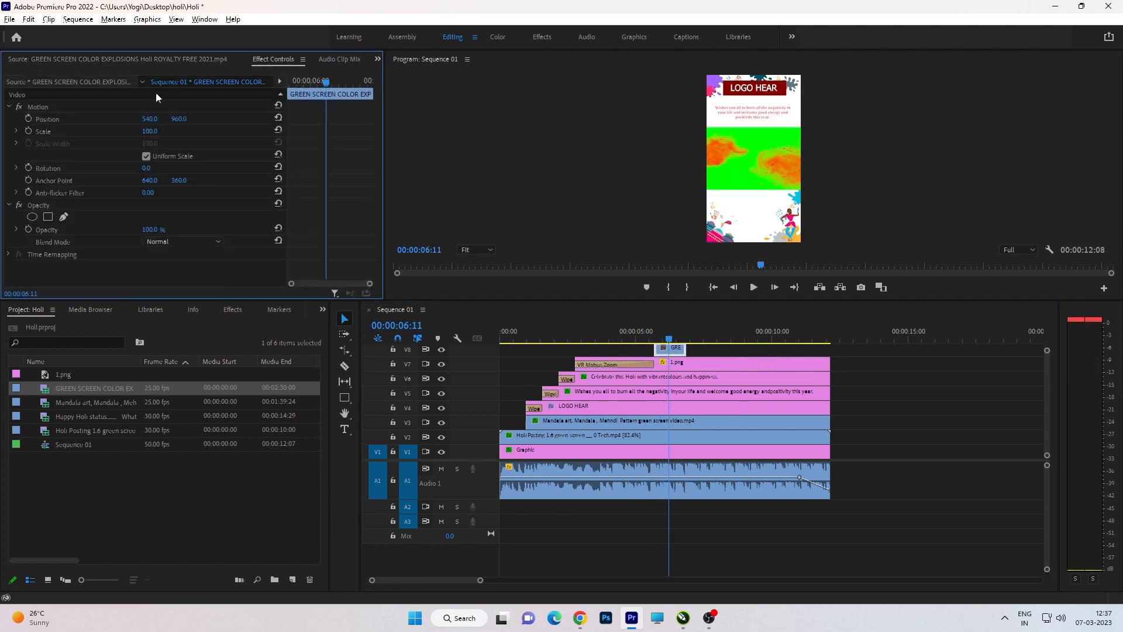
pyautogui.click(232, 309)
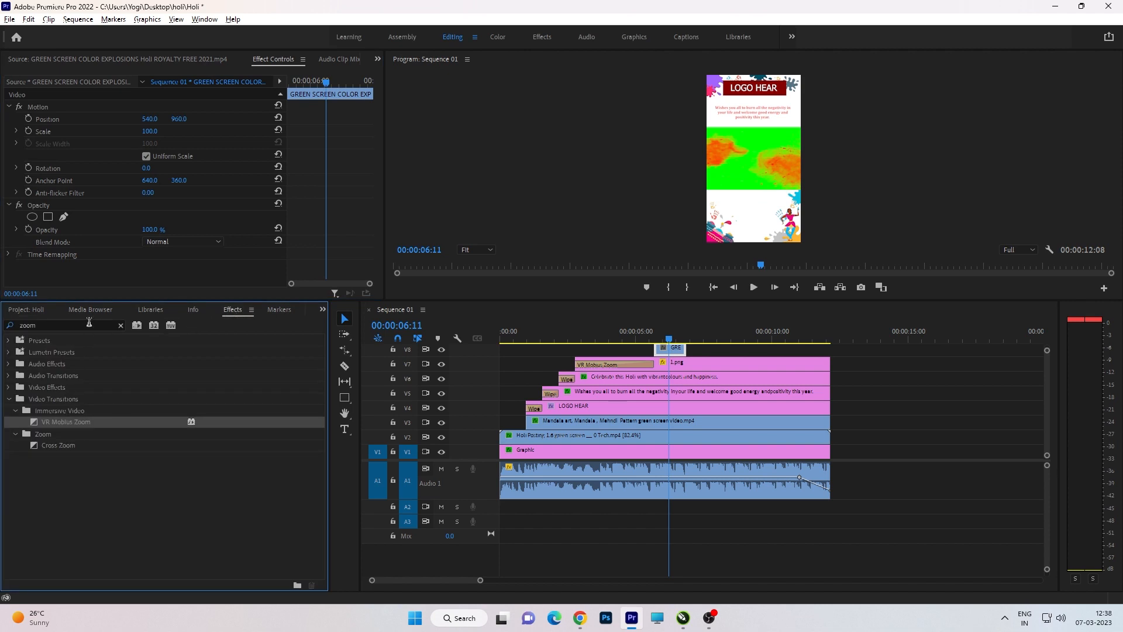
pyautogui.click(89, 320)
pyautogui.write('ultra')
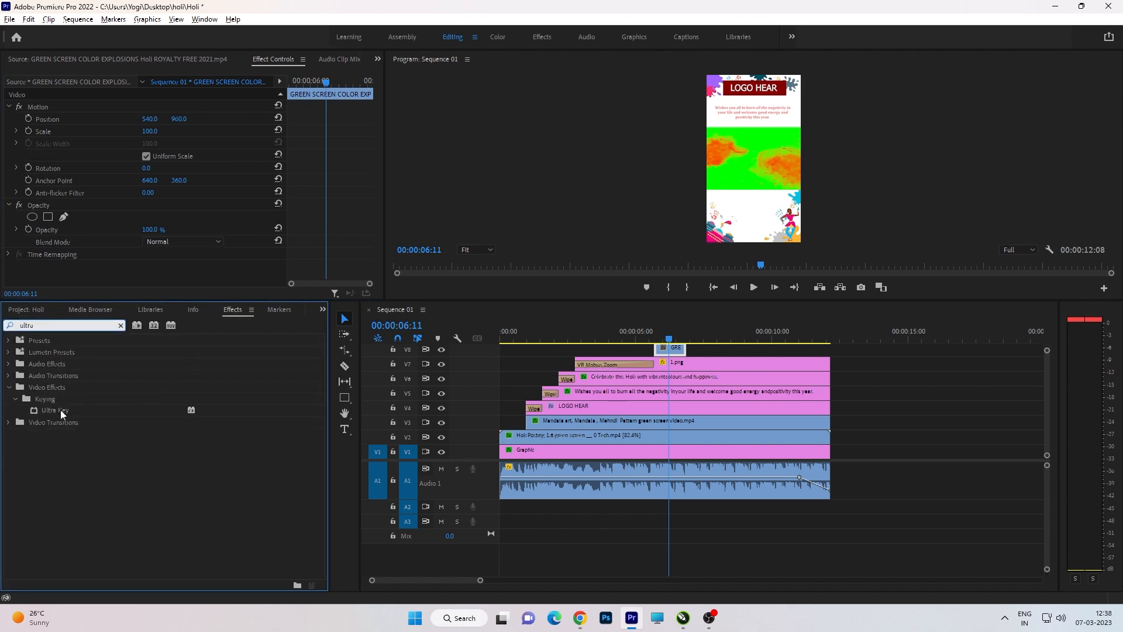
pyautogui.moveTo(60, 415); pyautogui.dragTo(666, 349)
pyautogui.scroll(-2, 314, 202)
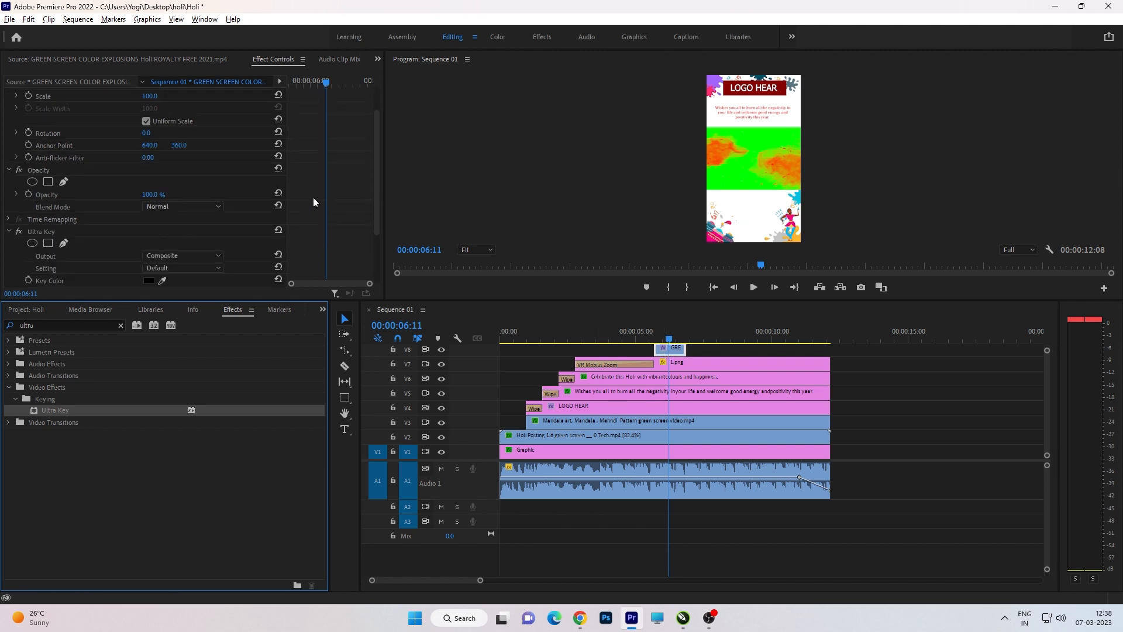
pyautogui.click(162, 281)
pyautogui.click(755, 161)
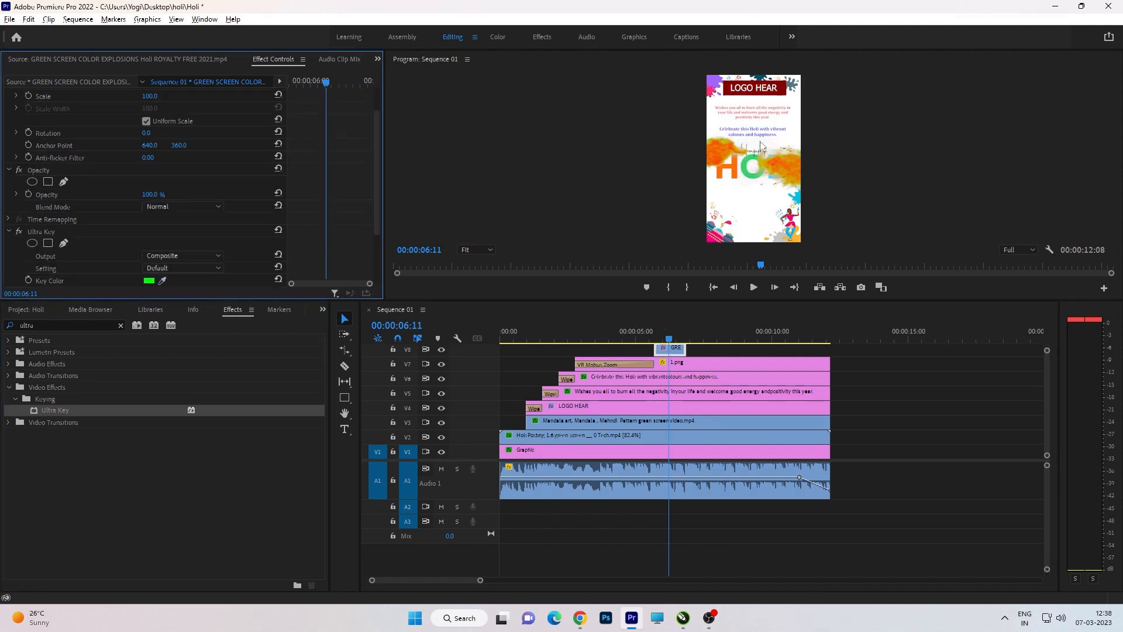
pyautogui.click(893, 401)
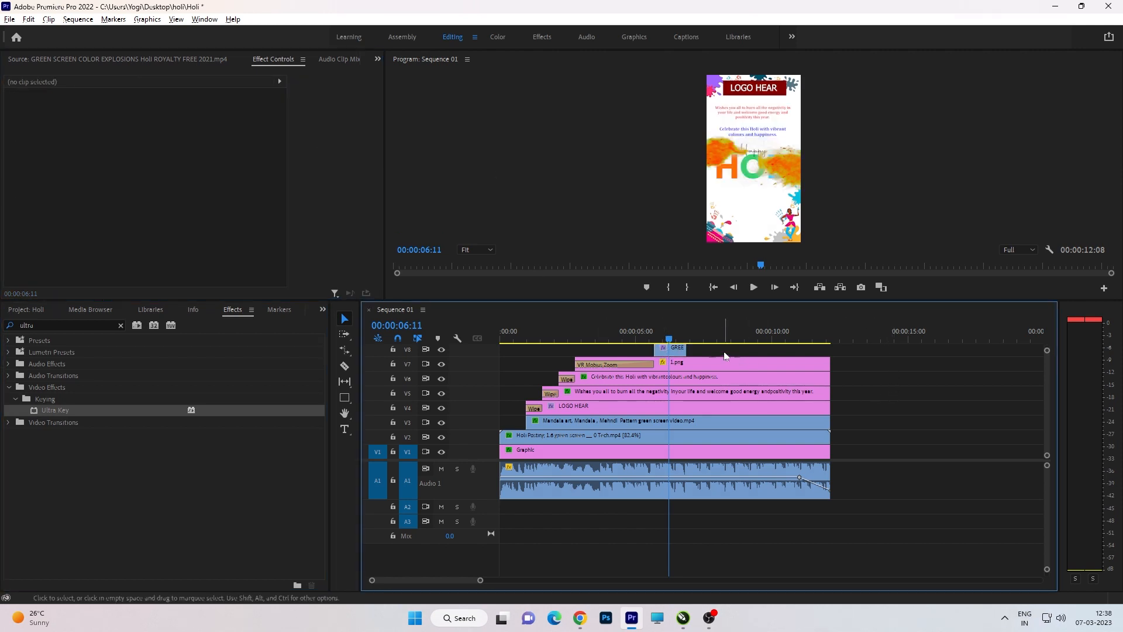
# Step: Slow down the explosion clip with the Rate Stretch tool, extending its end past 8 seconds, and play the result
pyautogui.click(670, 349)
pyautogui.click(345, 349)
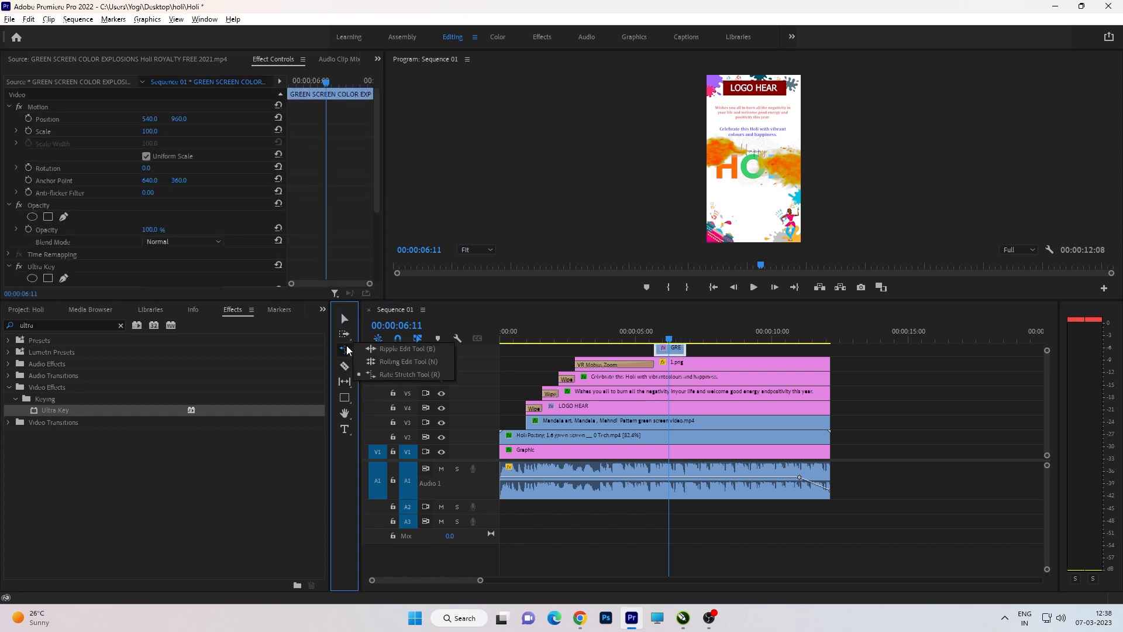
pyautogui.click(398, 374)
pyautogui.moveTo(685, 350); pyautogui.dragTo(724, 350)
pyautogui.click(644, 338)
pyautogui.moveTo(644, 338); pyautogui.dragTo(564, 338)
pyautogui.press('v')
pyautogui.press('space')
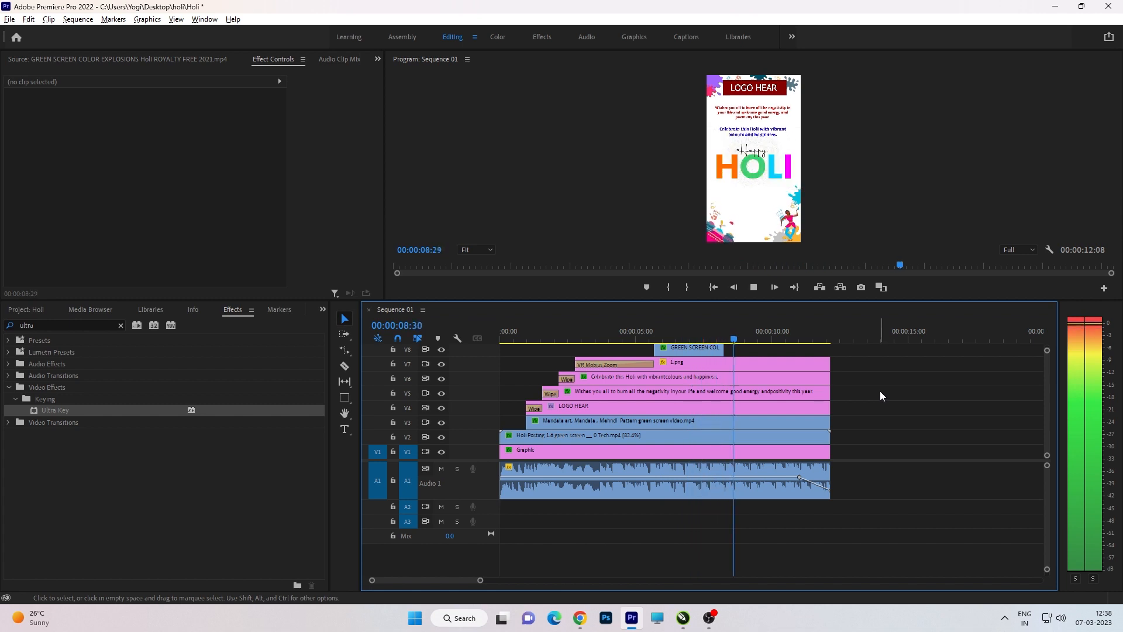
pyautogui.press('space')
# Step: Add an opacity keyframe of 100% at the explosion clip's start, 00:00:05:34
pyautogui.press('=')
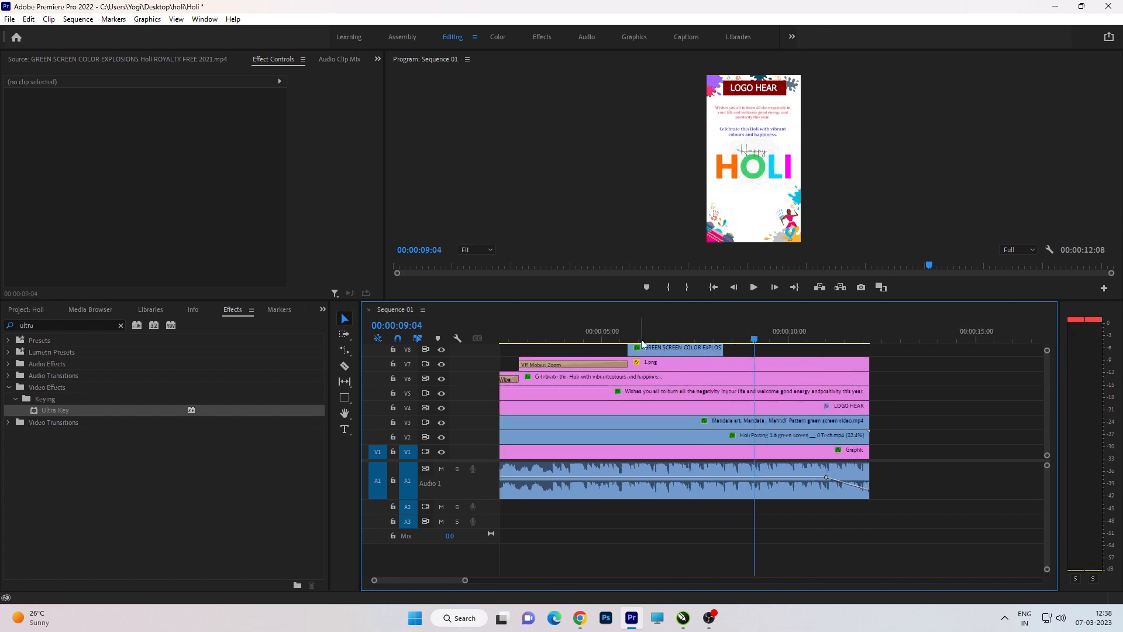
pyautogui.press('Up')
pyautogui.press('=')
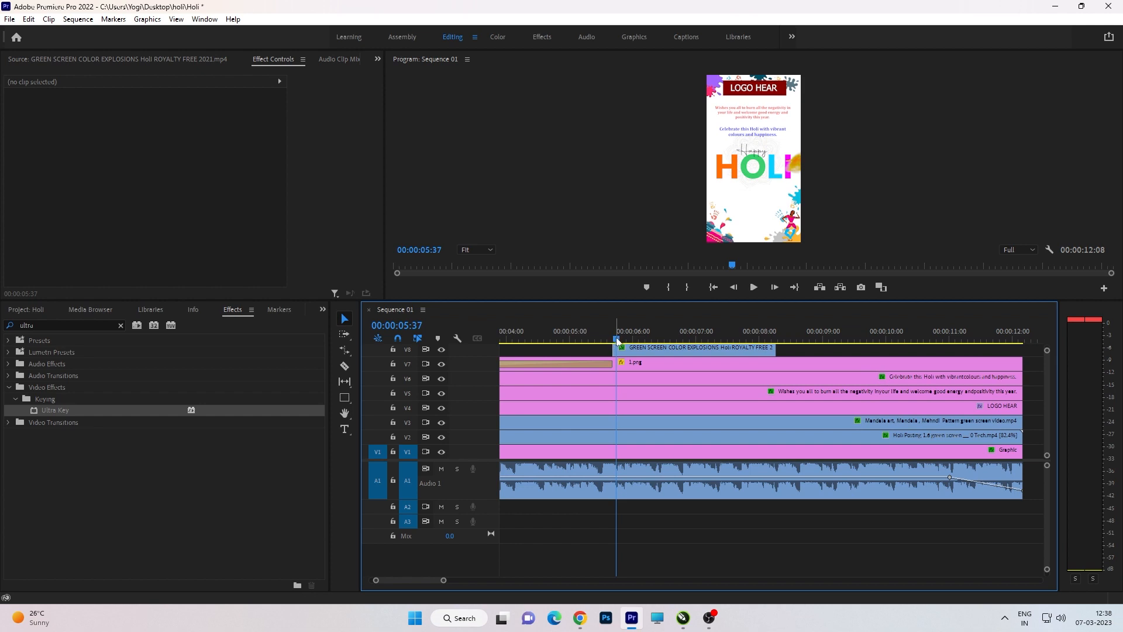
pyautogui.click(621, 350)
pyautogui.moveTo(295, 86); pyautogui.dragTo(289, 85)
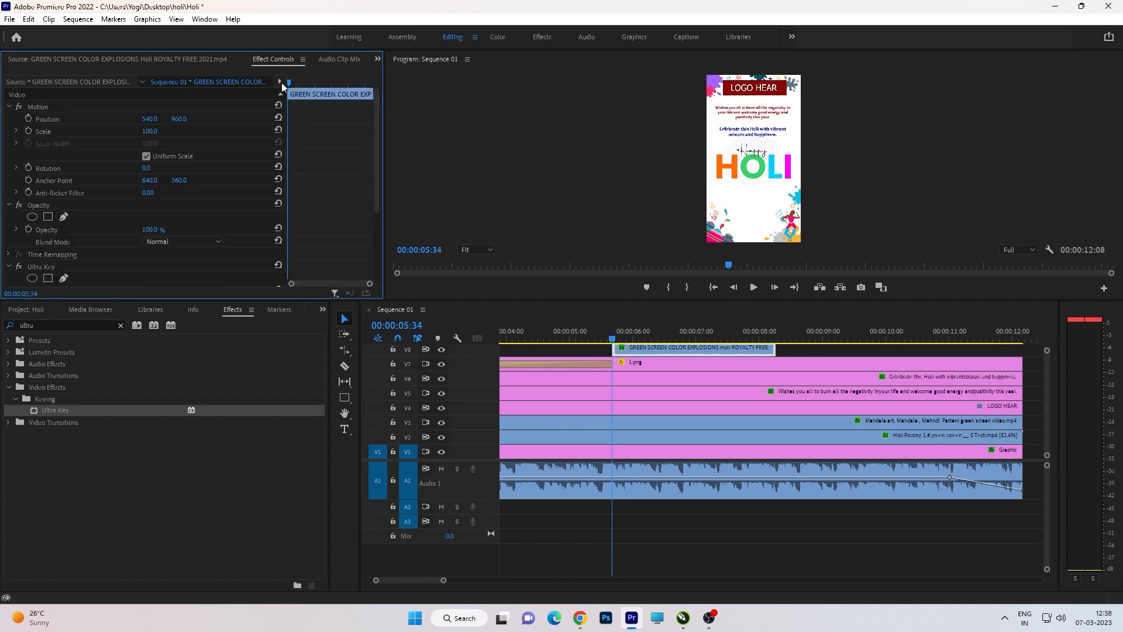
pyautogui.click(28, 230)
# Step: Trim the explosion clip's end to 00:00:08:04 and keyframe its opacity to 38% at 00:00:08:02
pyautogui.moveTo(615, 344); pyautogui.dragTo(764, 350)
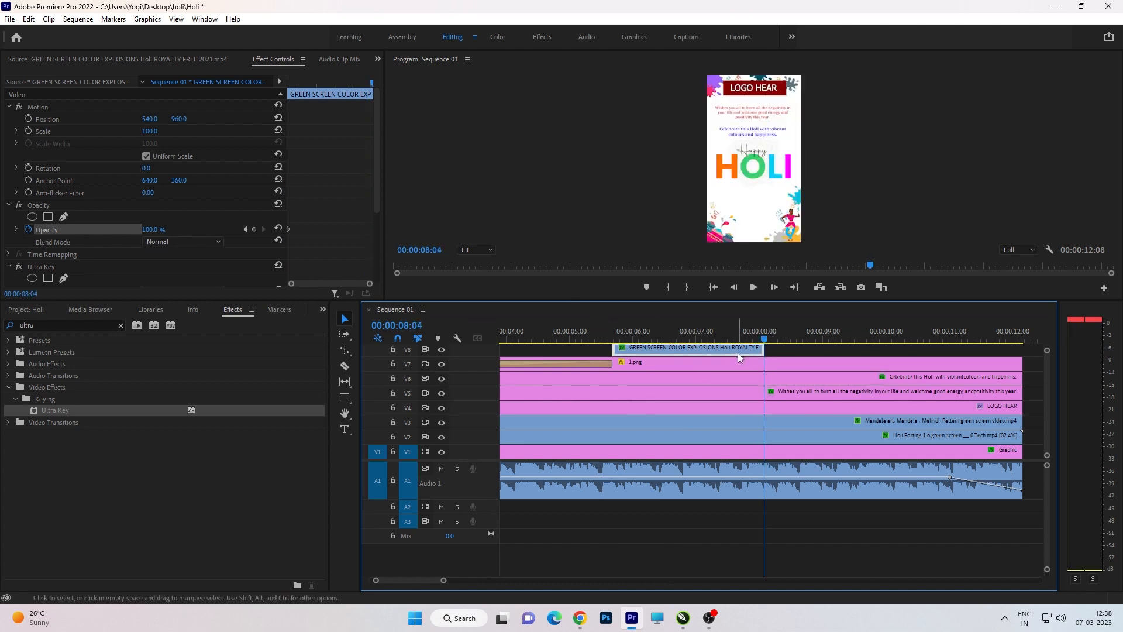
pyautogui.click(762, 338)
pyautogui.click(161, 230)
pyautogui.moveTo(161, 230)
pyautogui.mouseDown()
pyautogui.moveTo(143, 230)
pyautogui.moveTo(158, 231)
pyautogui.mouseUp()
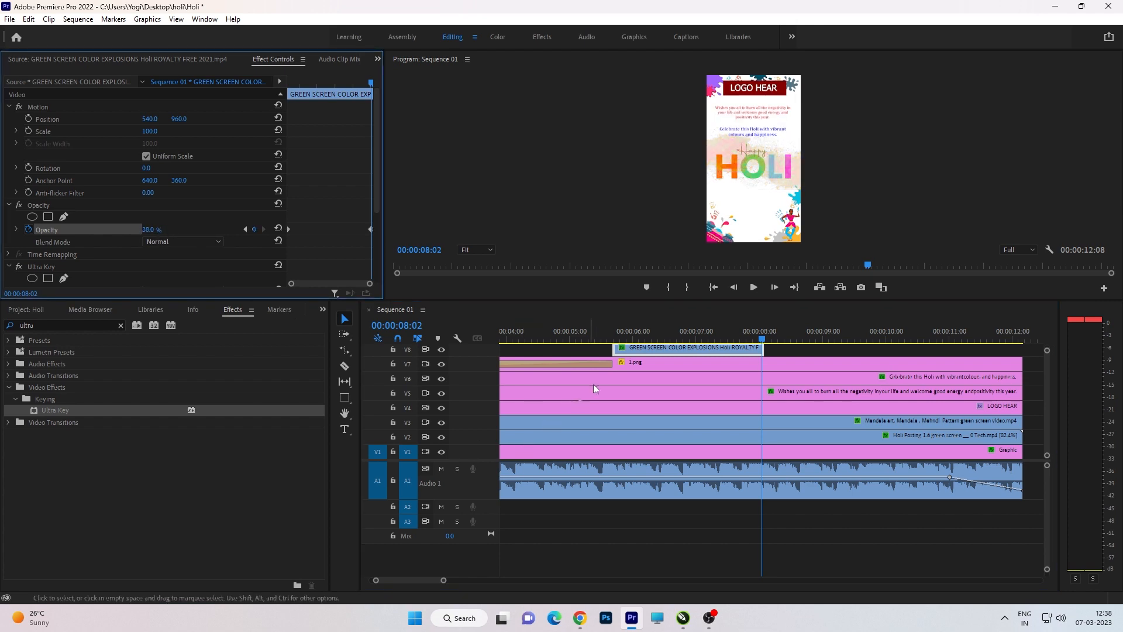
# Step: Enlarge the explosion clip to a scale of 149 and set its vertical position to 1025
pyautogui.click(648, 351)
pyautogui.click(777, 353)
pyautogui.click(735, 351)
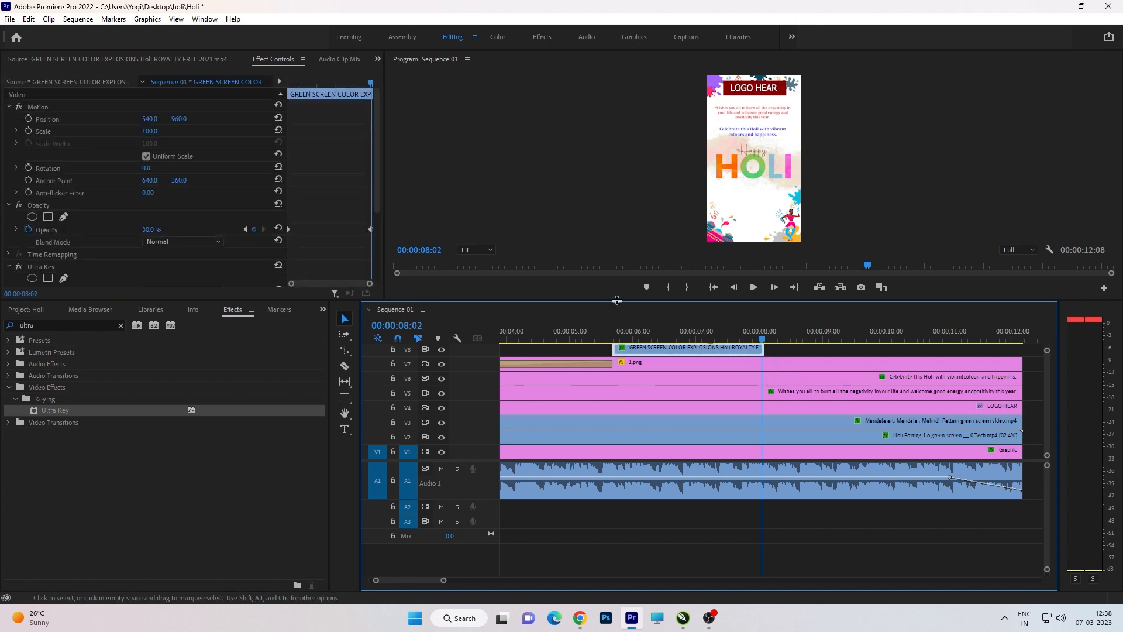
pyautogui.moveTo(150, 131); pyautogui.dragTo(222, 119)
pyautogui.scroll(-4, 704, 411)
# Step: Play the sequence from 00:00:02:30 through the title zoom and the enlarged color explosion
pyautogui.click(572, 341)
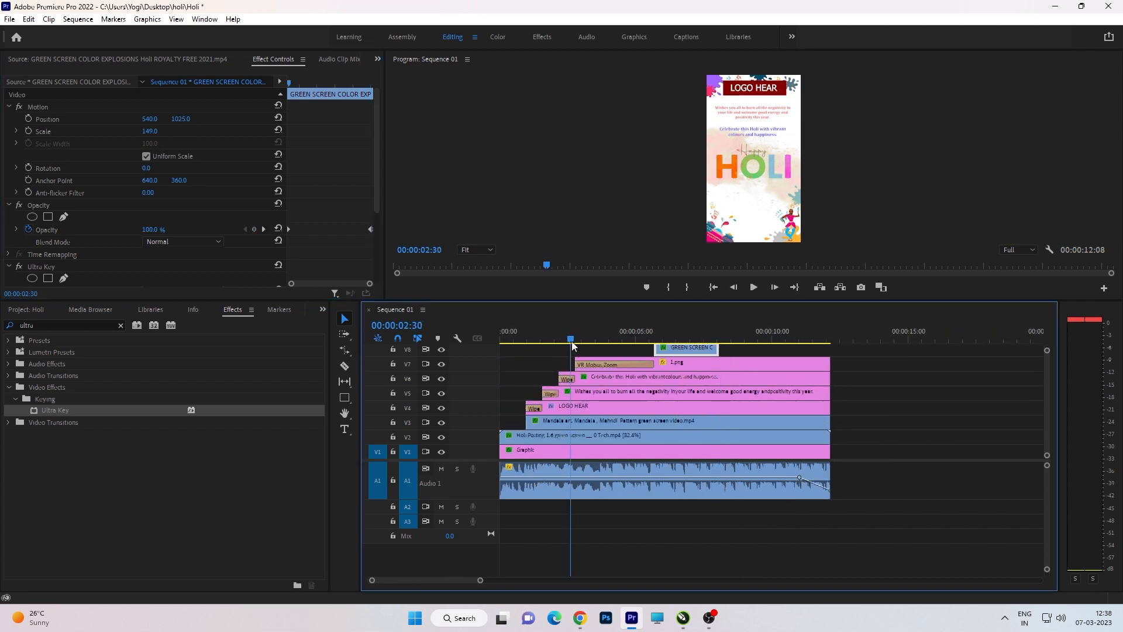
pyautogui.click(922, 387)
pyautogui.press('space')
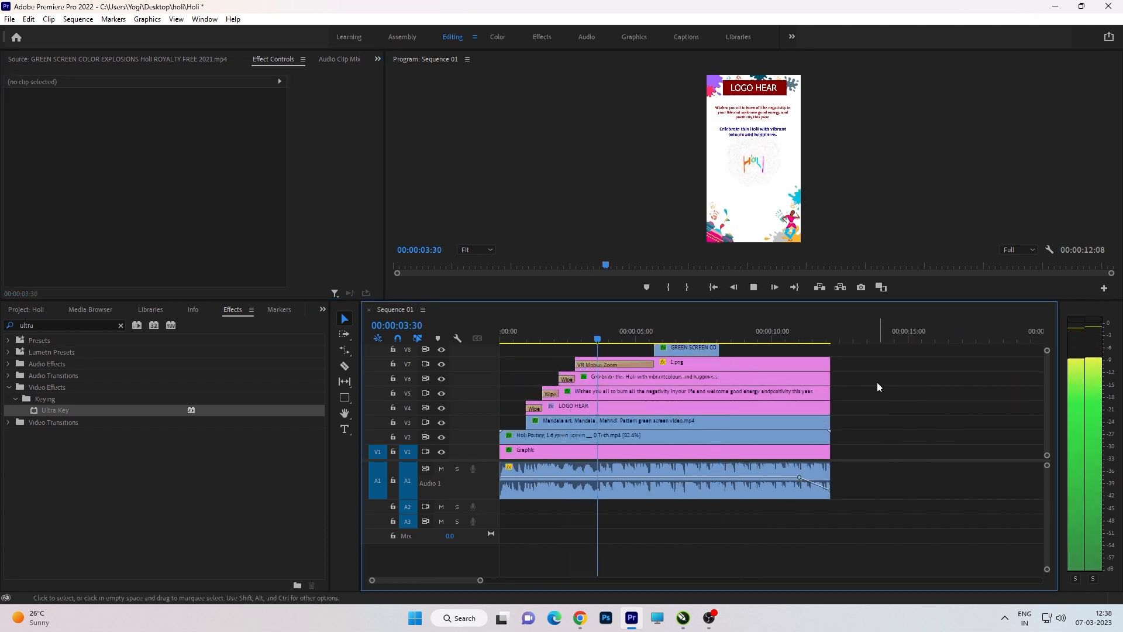
pyautogui.scroll(2, 856, 374)
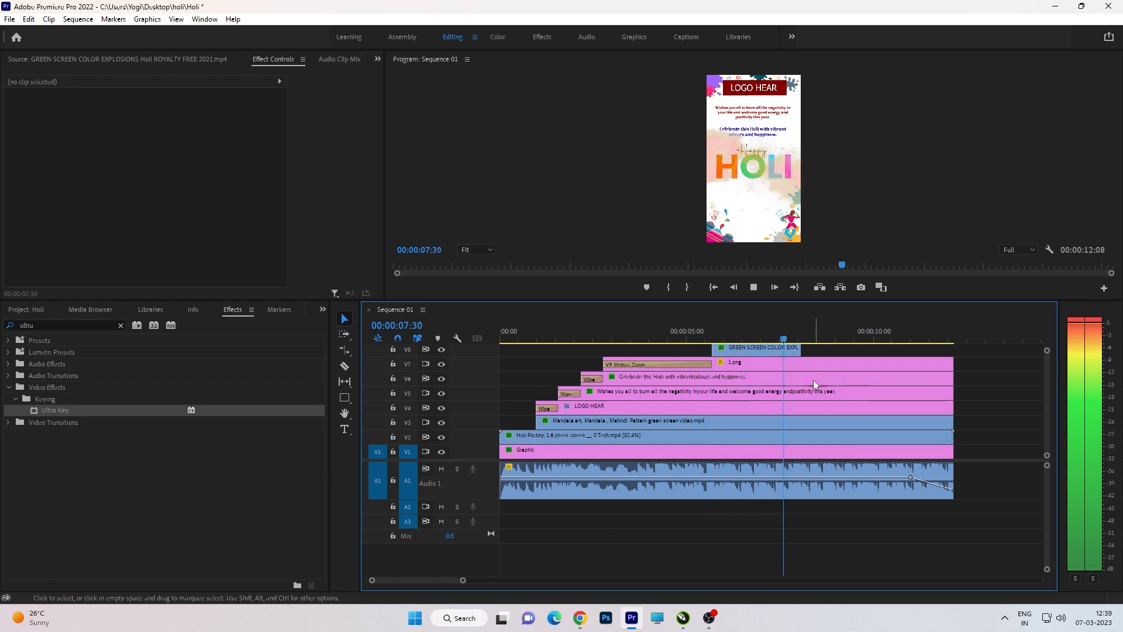
pyautogui.scroll(-3, 821, 380)
pyautogui.press('space')
# Step: Duplicate the keyed explosion clip on the same track so the copy finishes at the sequence's end, and play it
pyautogui.moveTo(692, 347); pyautogui.dragTo(827, 350)
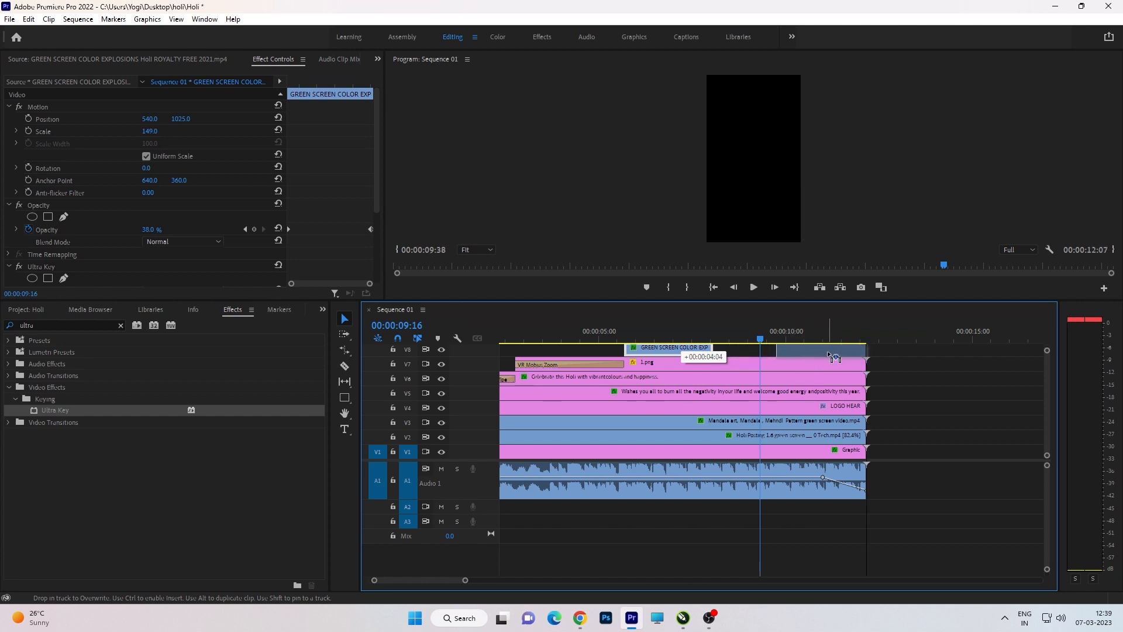
pyautogui.click(917, 394)
pyautogui.press('space')
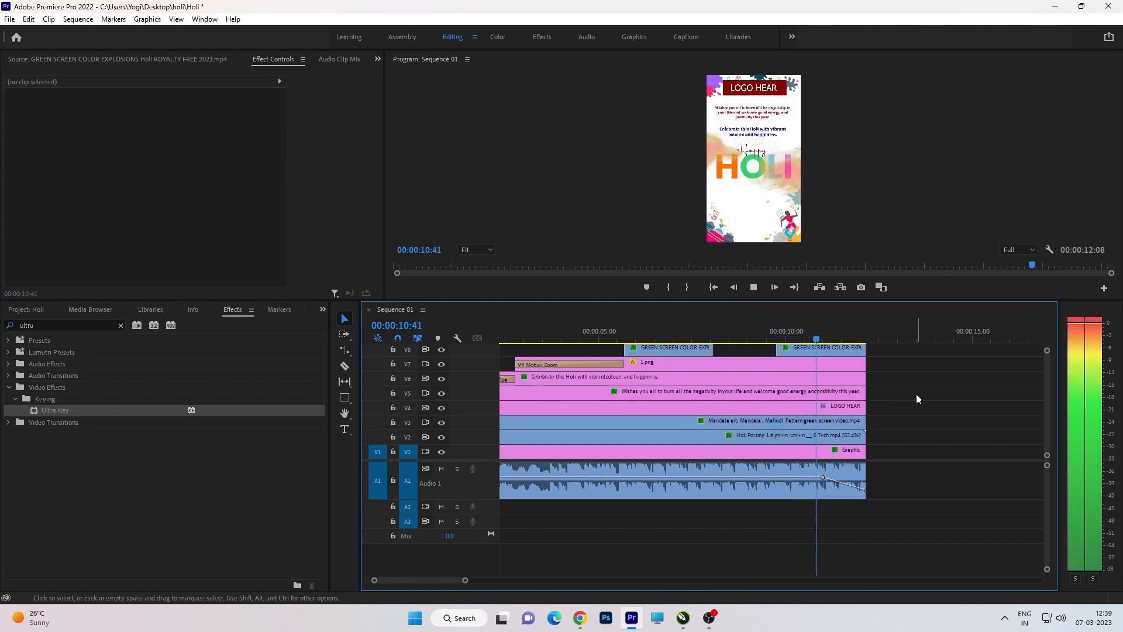
pyautogui.scroll(-4, 878, 395)
# Step: Play the sequence from the beginning to check both color explosions and save the project
pyautogui.scroll(1, 656, 377)
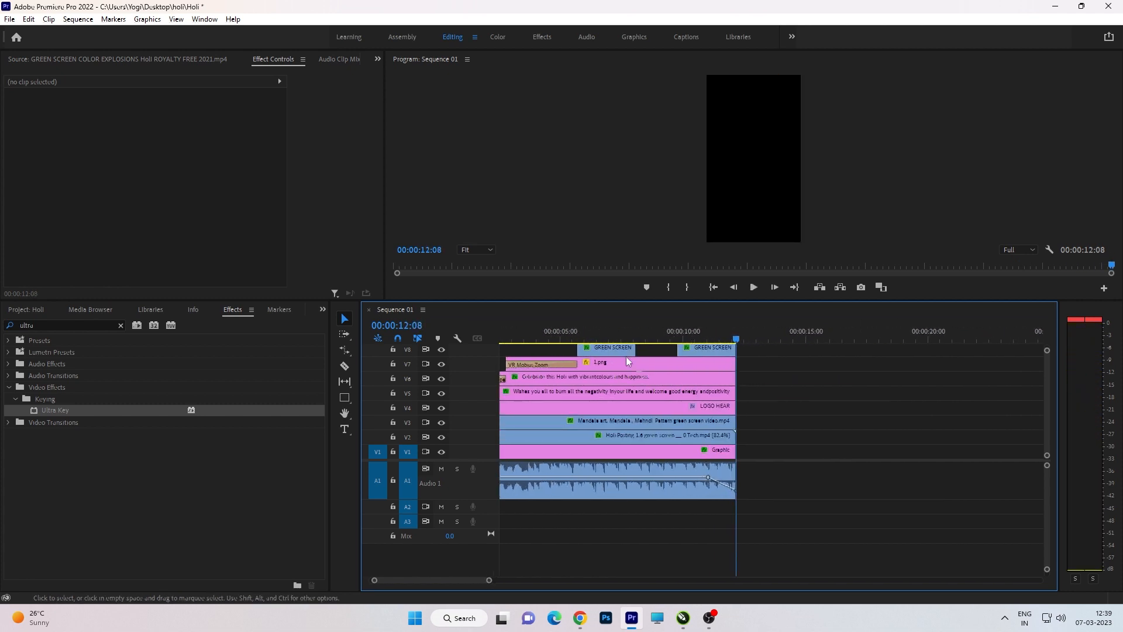
pyautogui.scroll(1, 655, 380)
pyautogui.press('space')
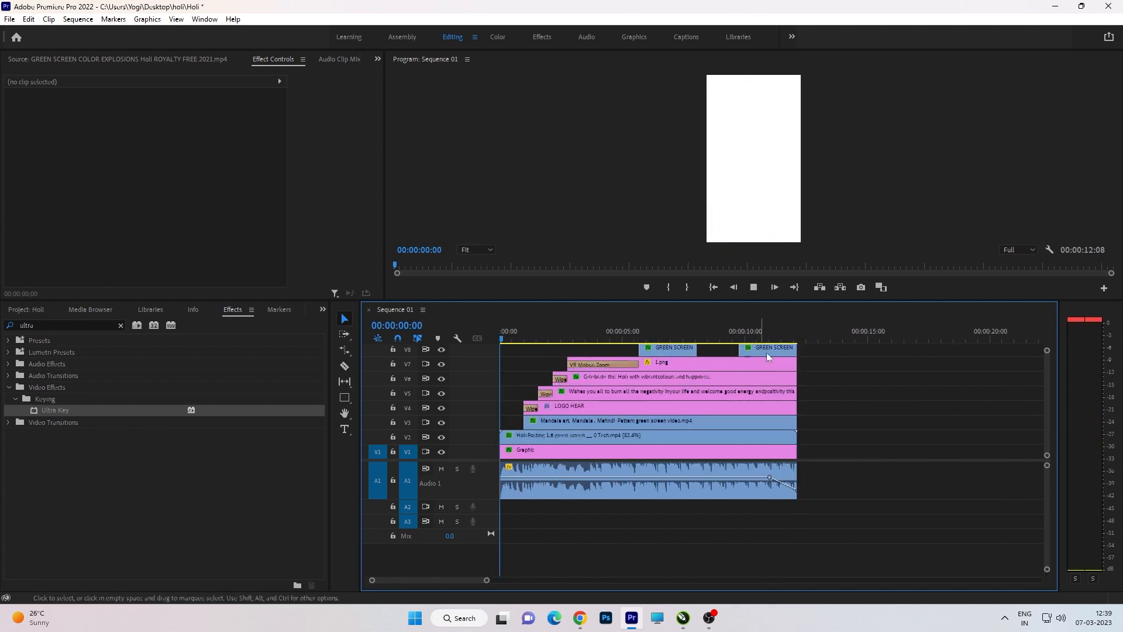
pyautogui.scroll(1, 735, 371)
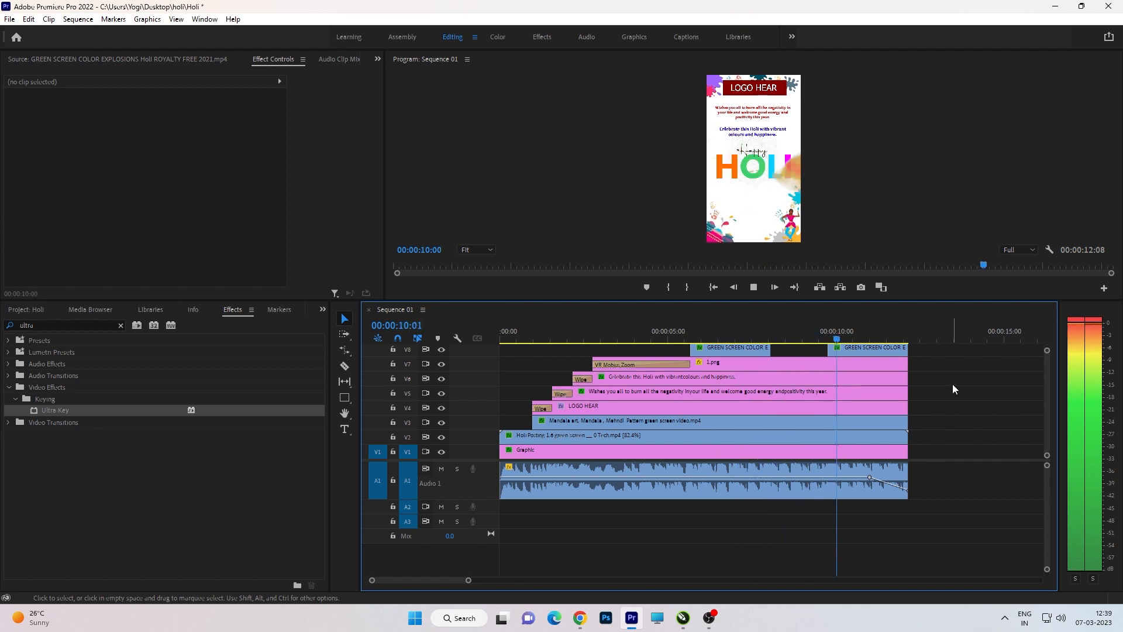
pyautogui.press('space')
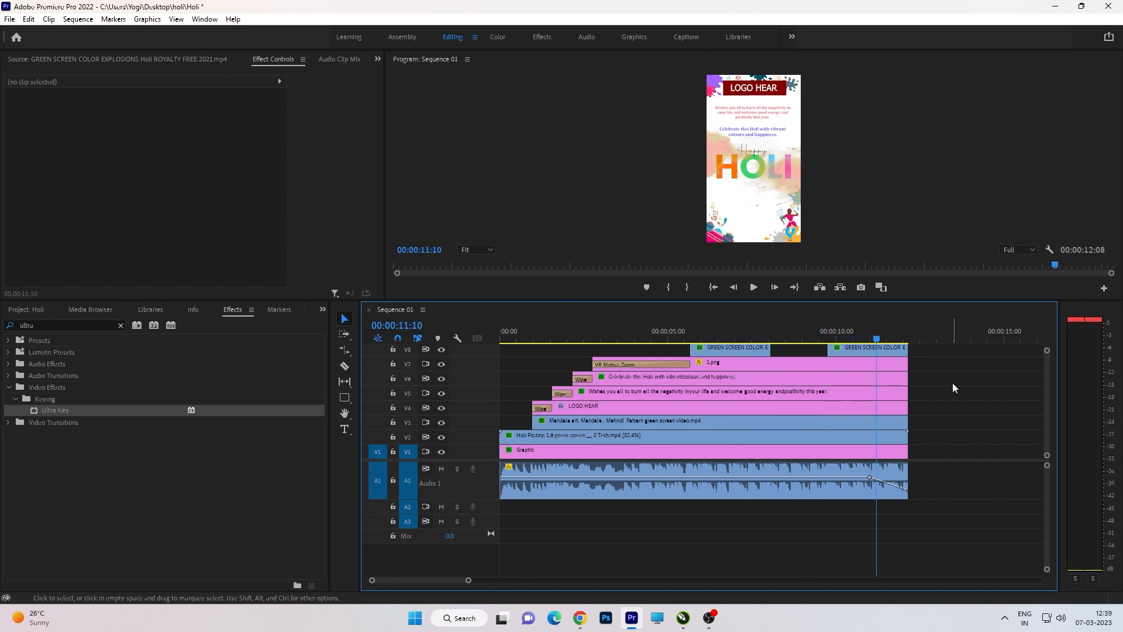
pyautogui.hotkey('ctrl', 's')
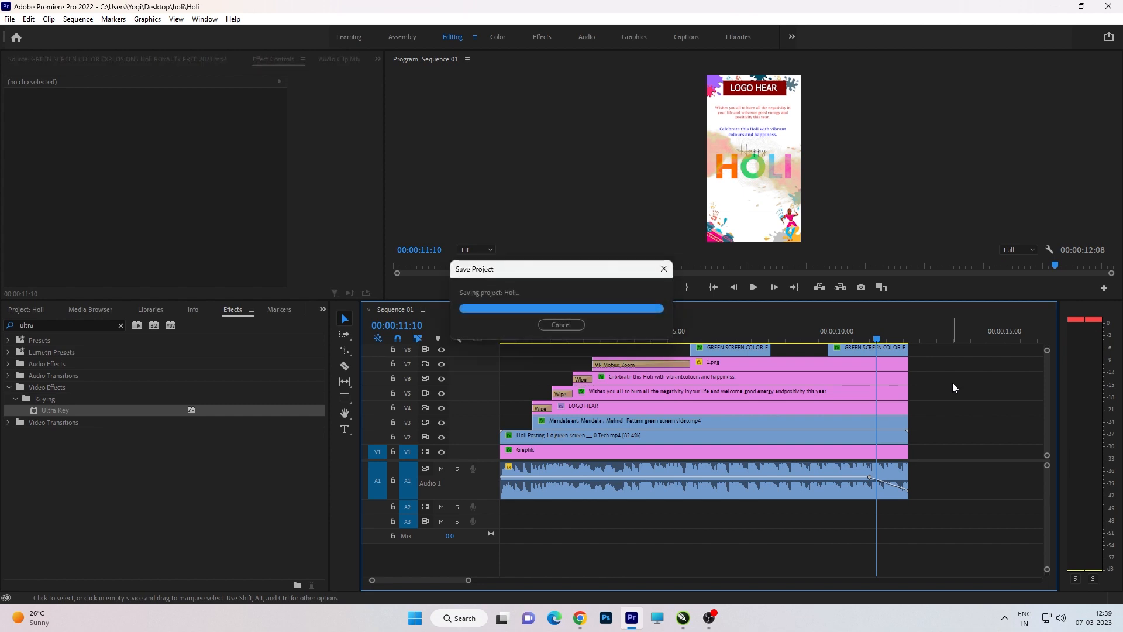
# Step: Preview the video from its start in a maximized Program monitor, and restore the normal workspace
pyautogui.press('-')
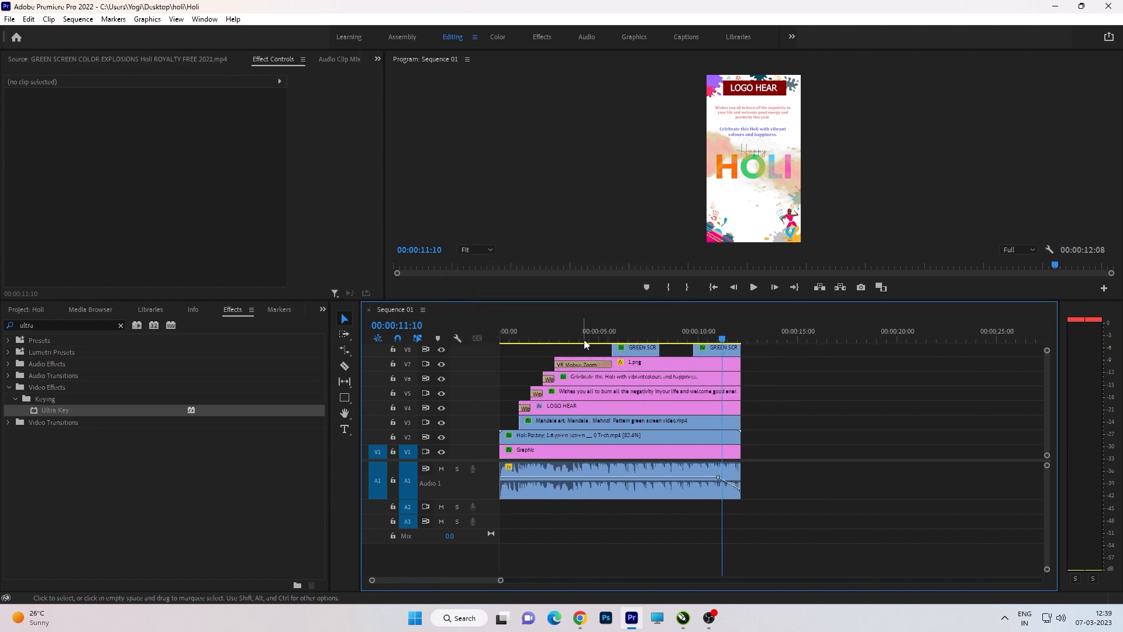
pyautogui.press('Home')
pyautogui.press('`')
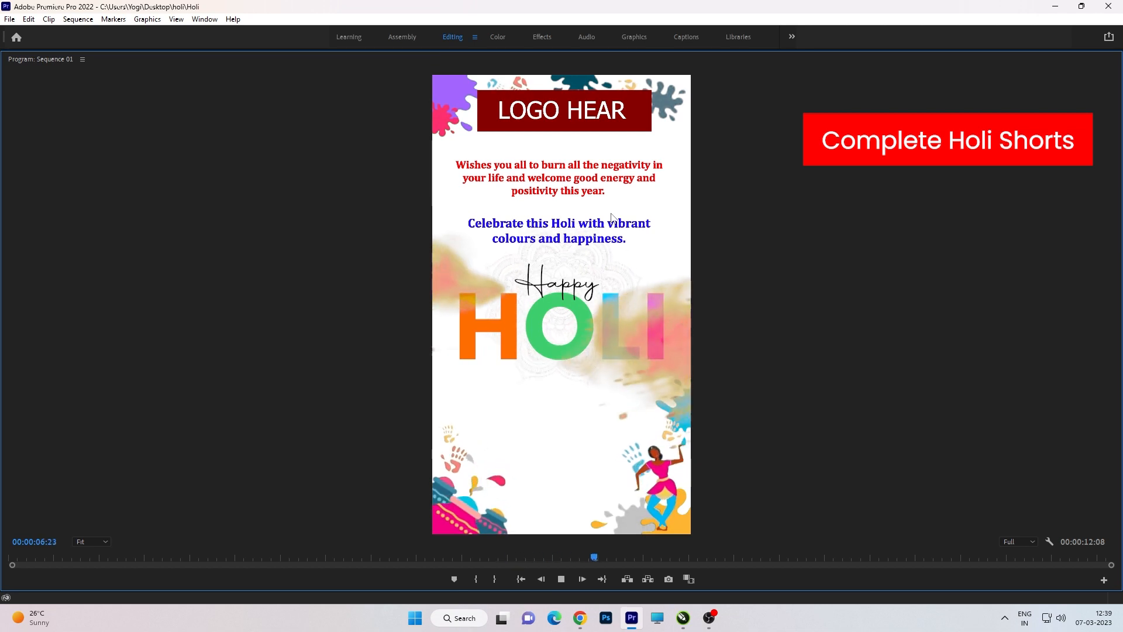
pyautogui.press('space')
pyautogui.press('`')
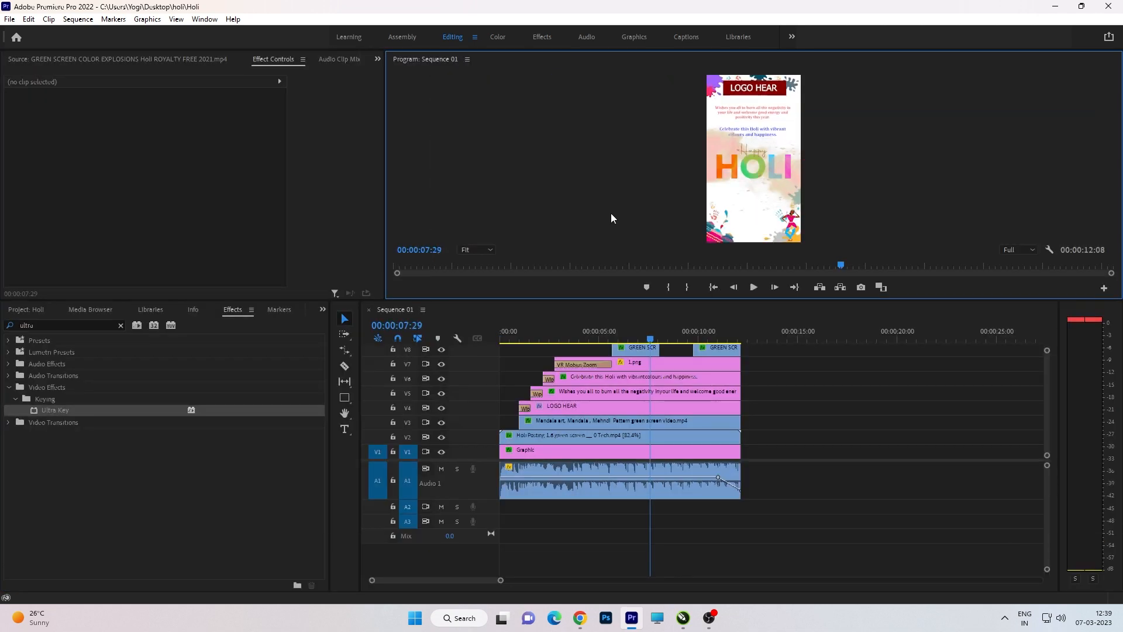
# Step: Play the remaining part of the sequence through the second explosion and save the project again
pyautogui.scroll(4, 660, 349)
pyautogui.scroll(2, 660, 349)
pyautogui.scroll(-6, 702, 351)
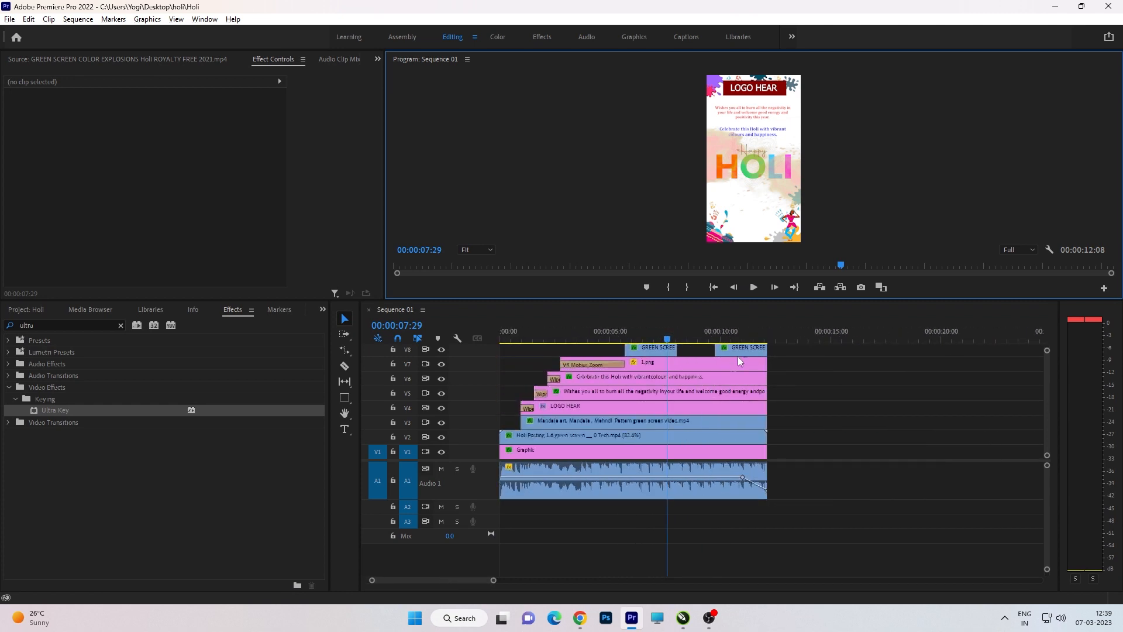
pyautogui.press('space')
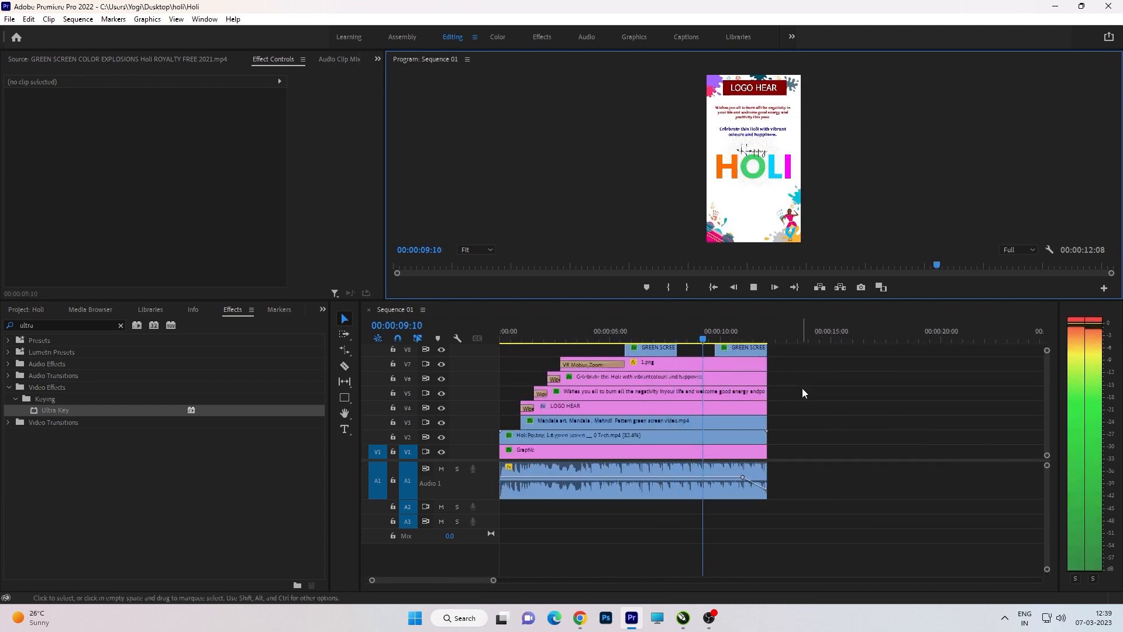
pyautogui.click(813, 392)
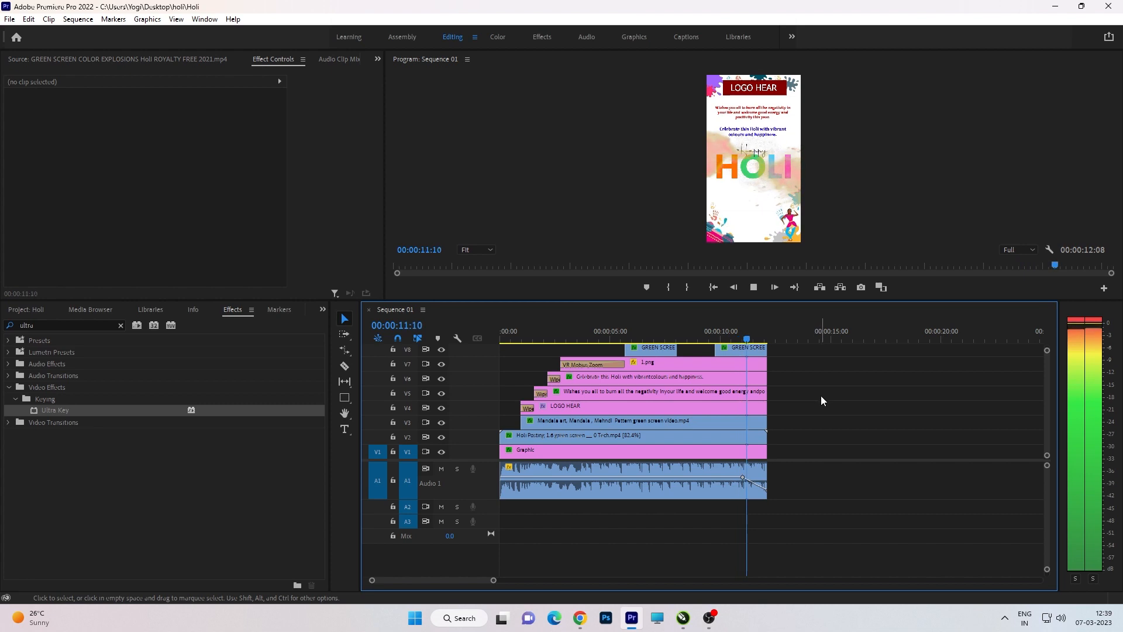
pyautogui.press('space')
pyautogui.hotkey('ctrl', 's')
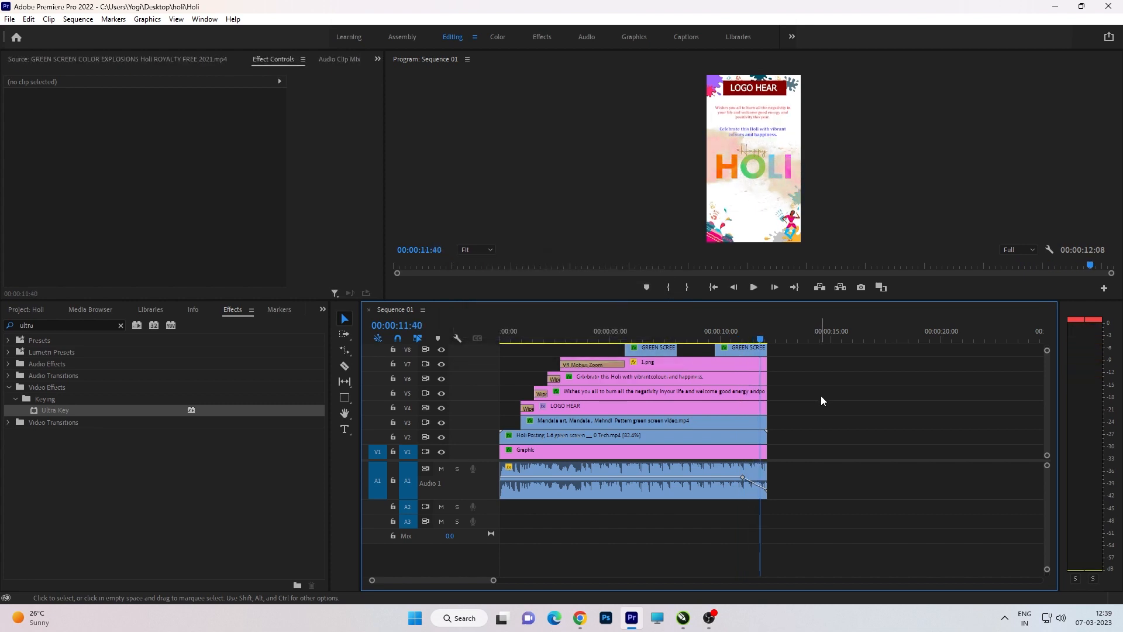
# Step: Open the sequence's export settings and set the H.264 format with the Match Source - Medium bitrate preset
pyautogui.hotkey('ctrl', 'm')
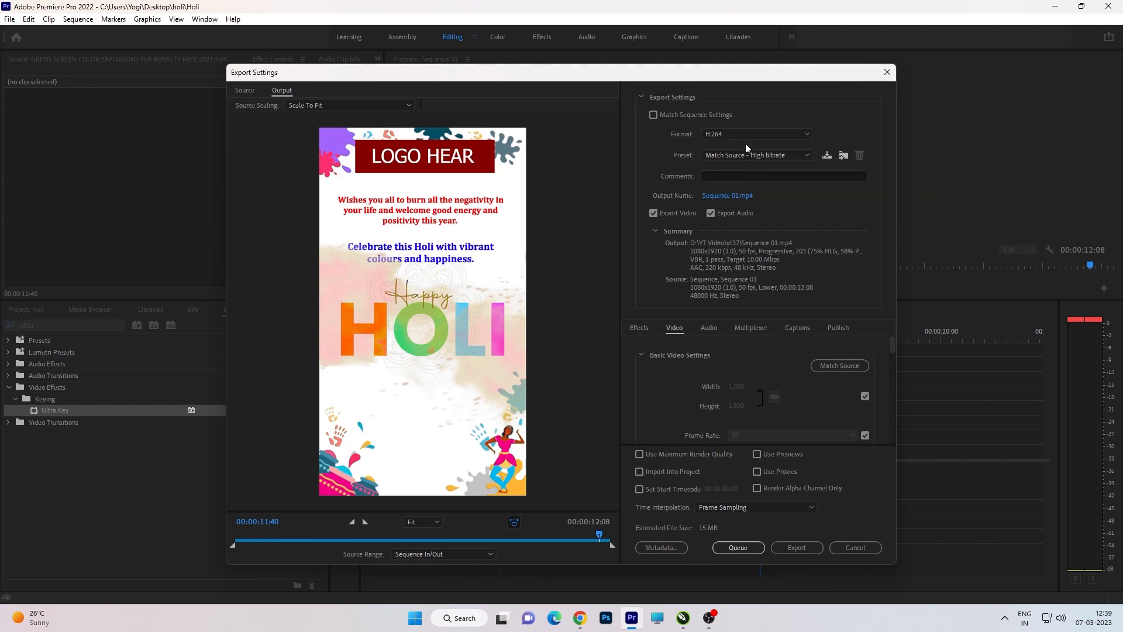
pyautogui.click(743, 135)
pyautogui.click(732, 296)
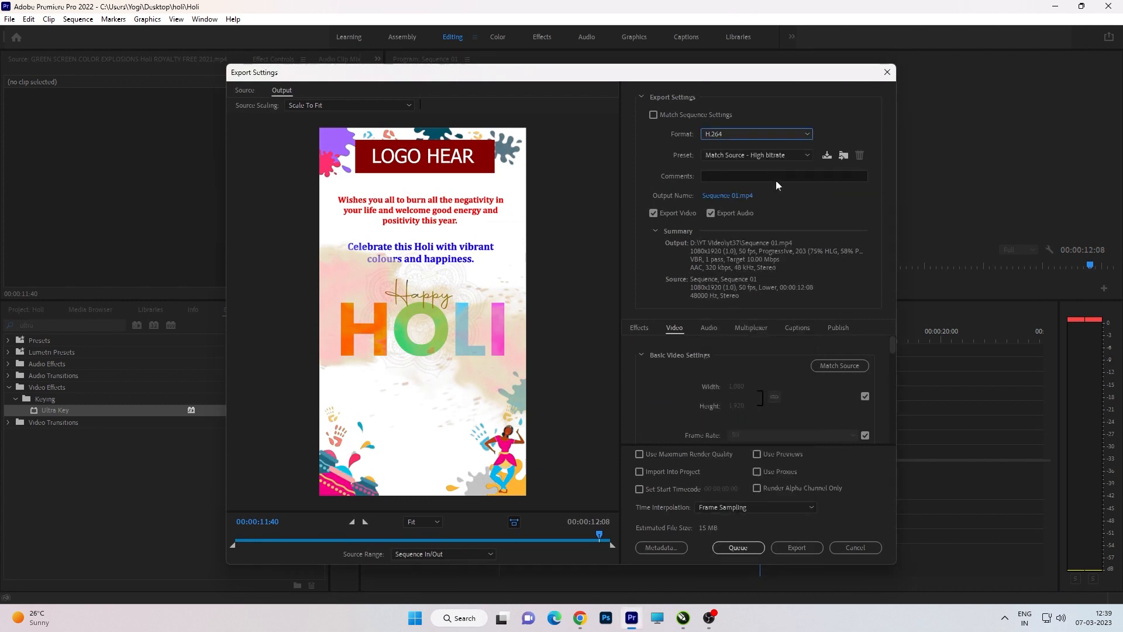
pyautogui.click(776, 156)
pyautogui.click(773, 182)
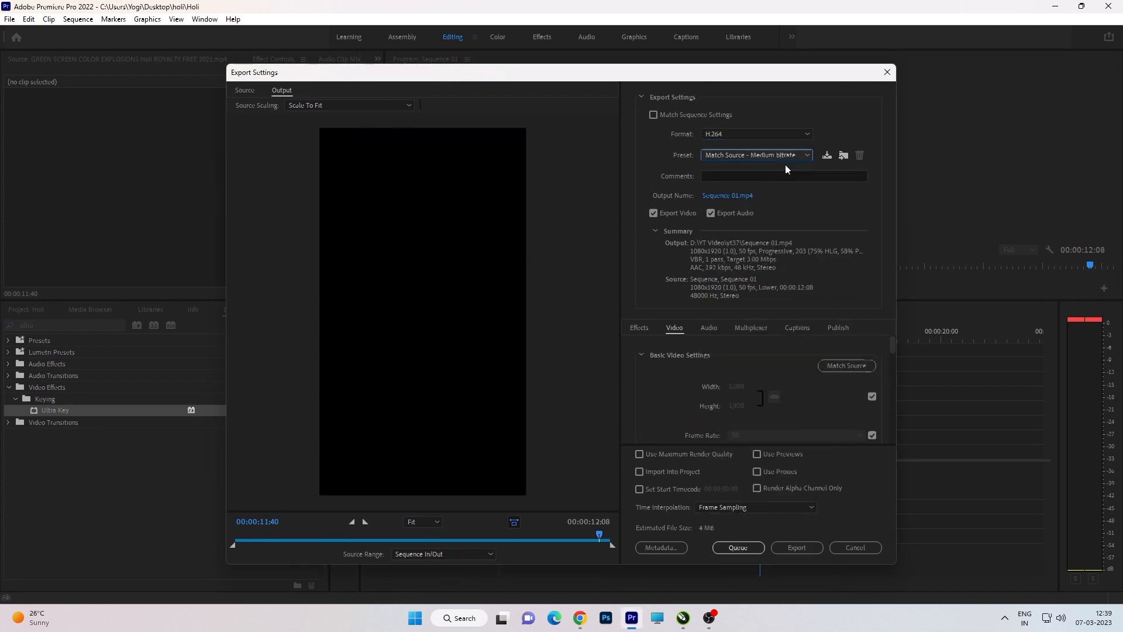
# Step: Set the output file to final in the holi folder on the Desktop and export the video
pyautogui.click(734, 199)
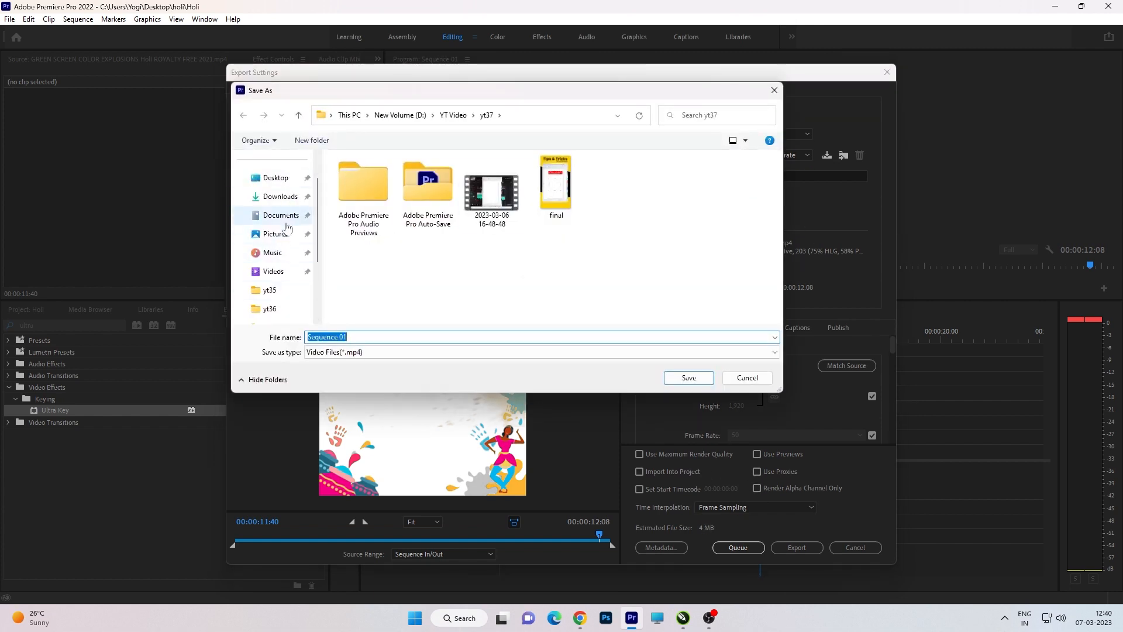
pyautogui.click(275, 178)
pyautogui.doubleClick(364, 186)
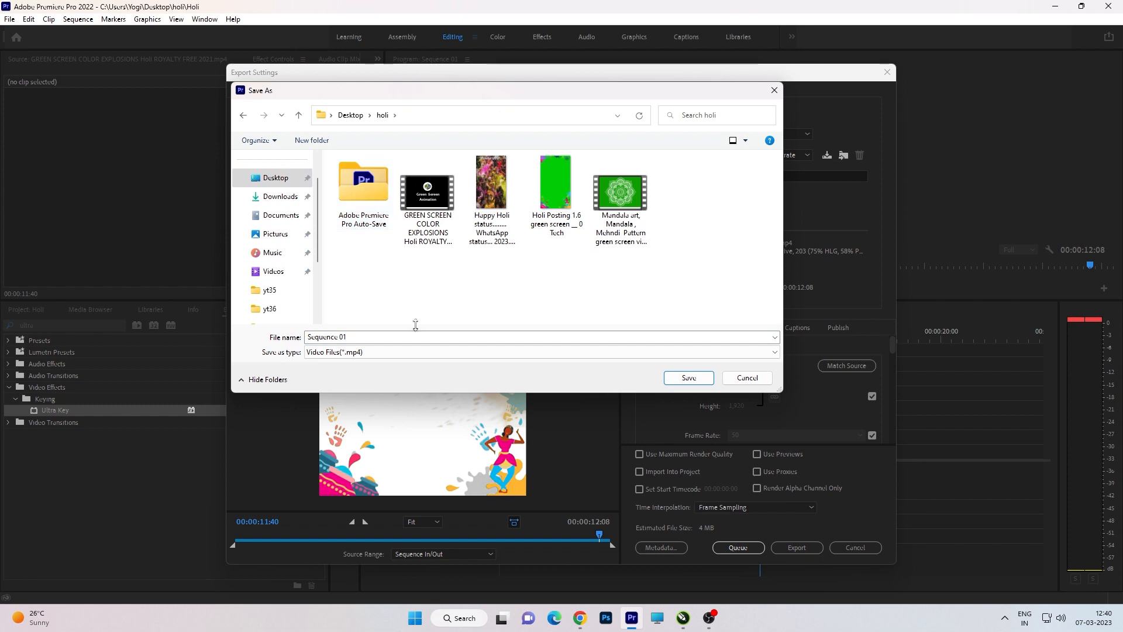
pyautogui.click(419, 337)
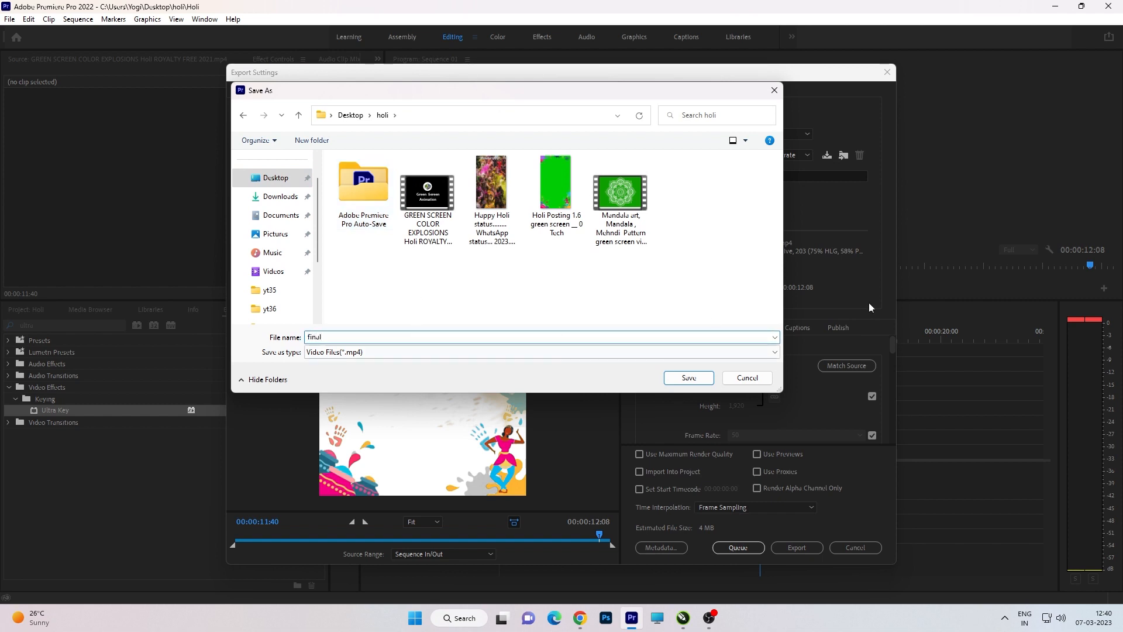
pyautogui.click(688, 378)
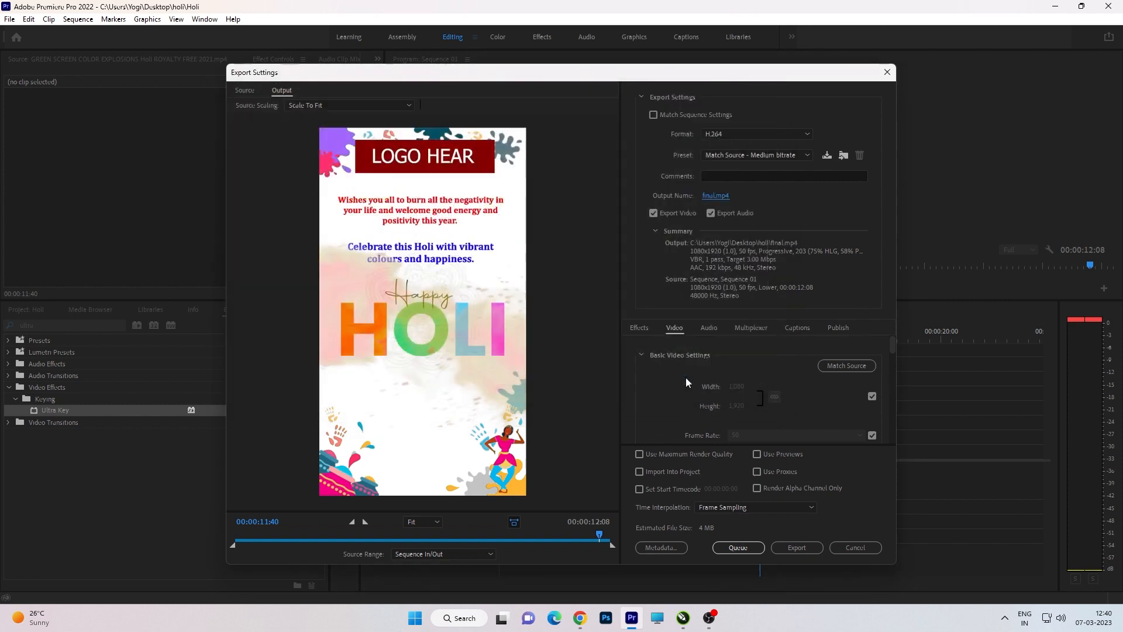
pyautogui.click(798, 547)
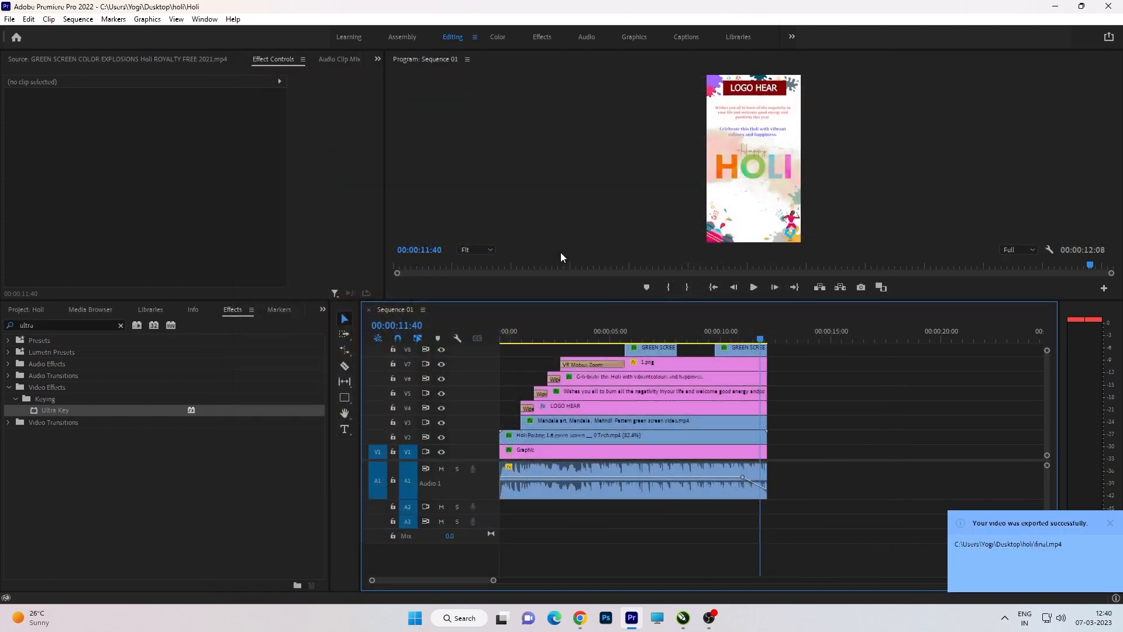
# Step: Save the project, then switch to the holi folder on the desktop and play the exported final video in Media Player
pyautogui.hotkey('ctrl', 's')
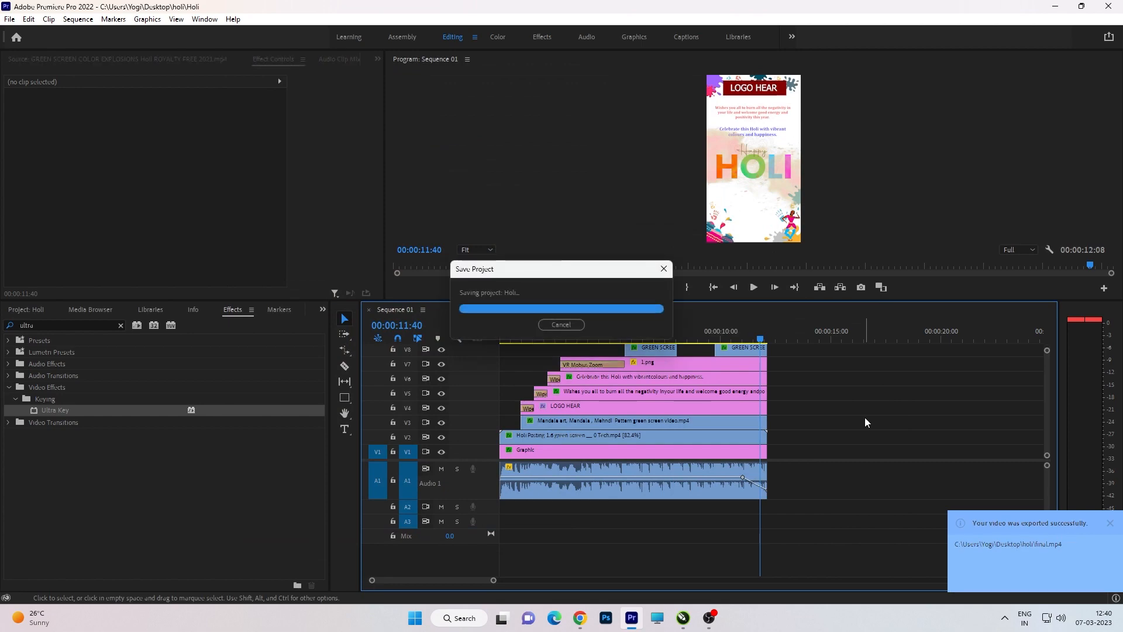
pyautogui.click(1055, 5)
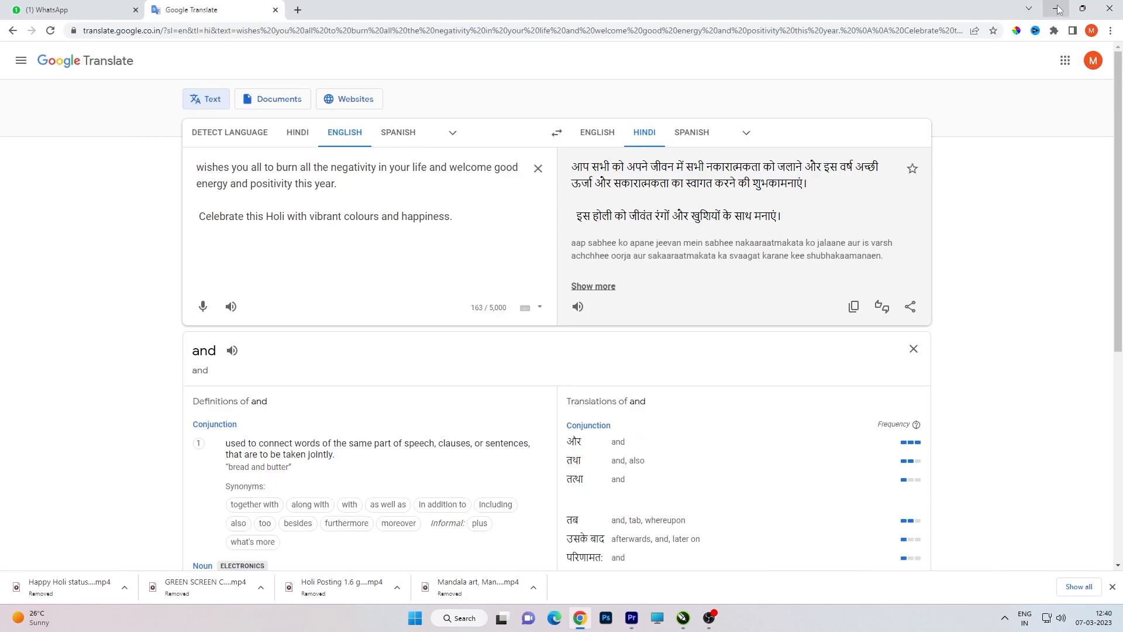
pyautogui.press('super+d')
pyautogui.doubleClick(23, 137)
pyautogui.click(321, 130)
pyautogui.doubleClick(322, 131)
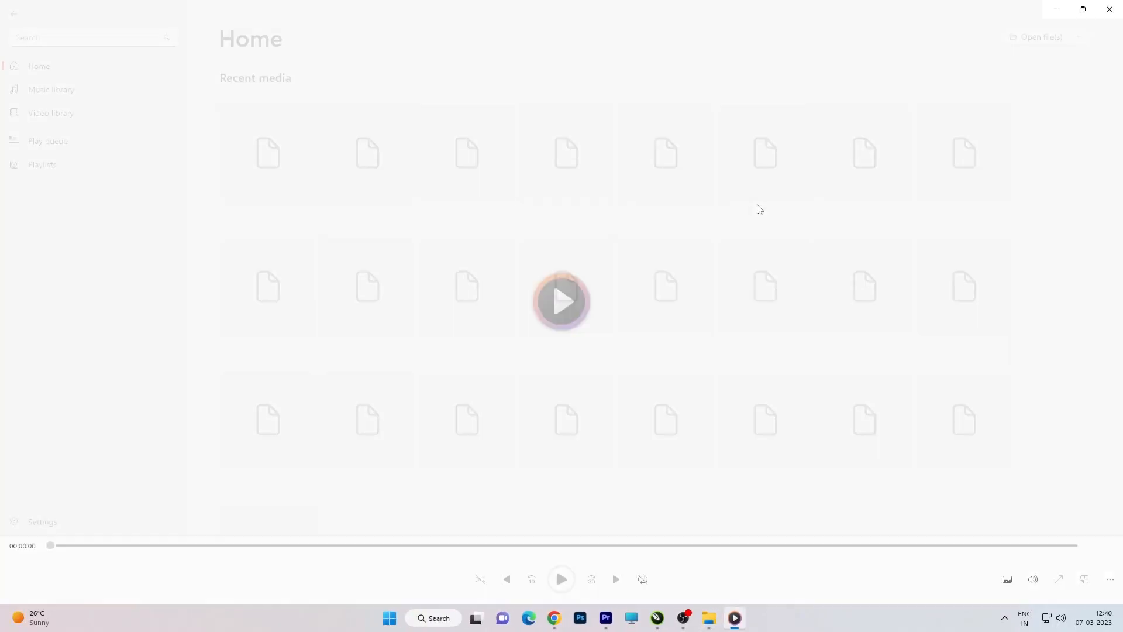